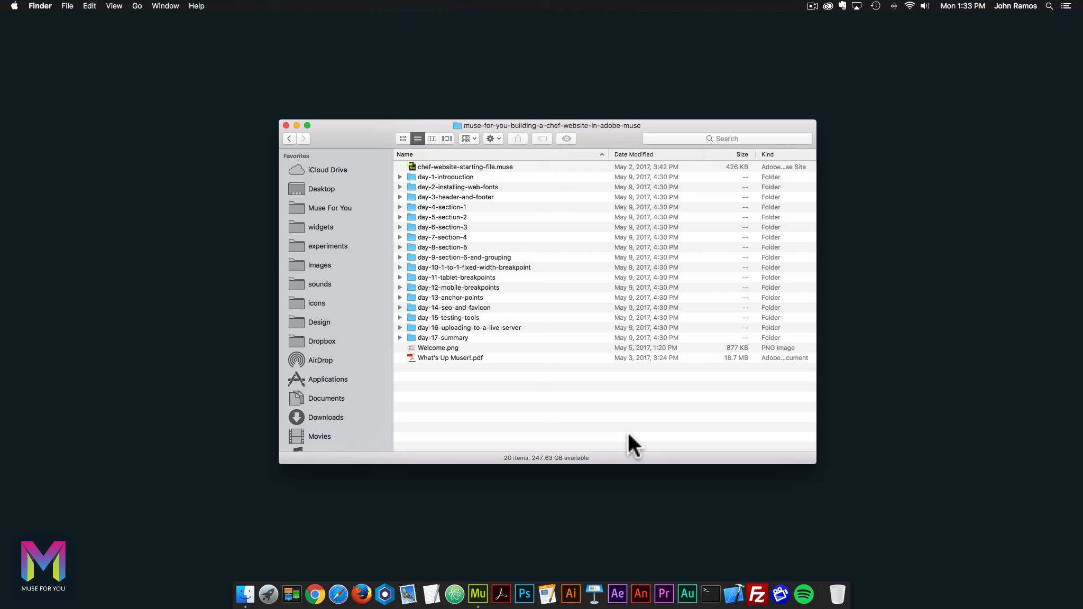
Open the day-3-header-and-footer folder and look over its assets folder, PDF guide, PNG image and completed Muse file
{"action": "left_click", "coordinate": [486, 198]}
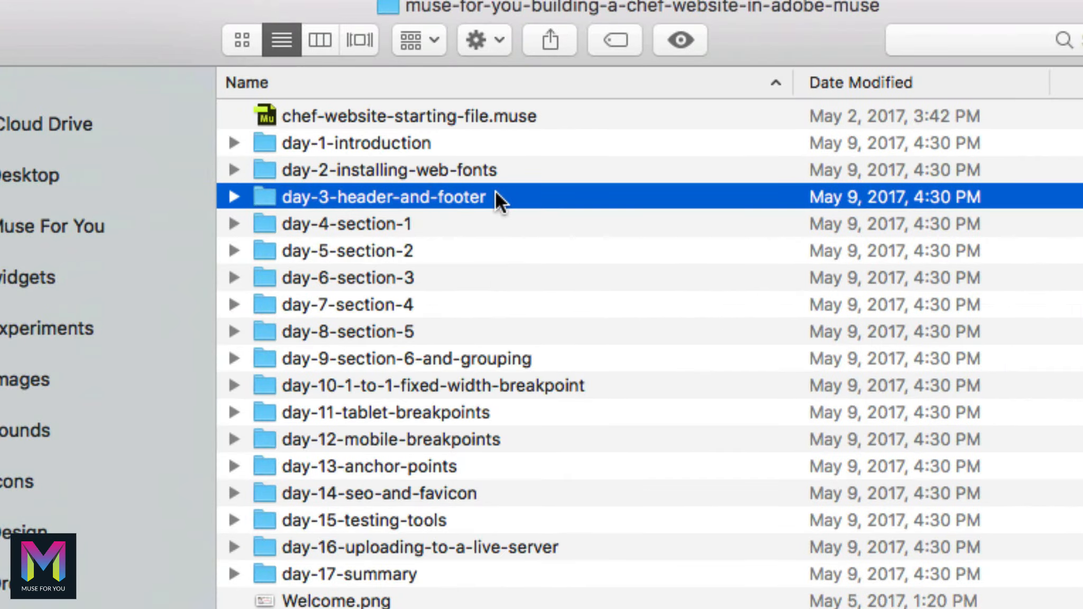
{"action": "double_click", "coordinate": [404, 194]}
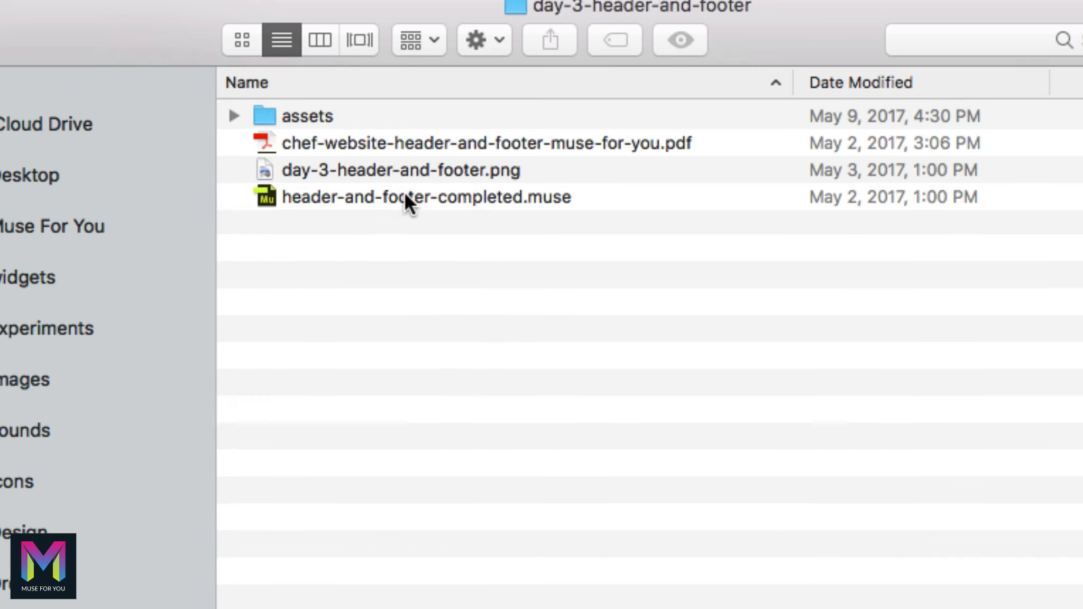
{"action": "left_click", "coordinate": [307, 114]}
{"action": "left_click", "coordinate": [392, 141]}
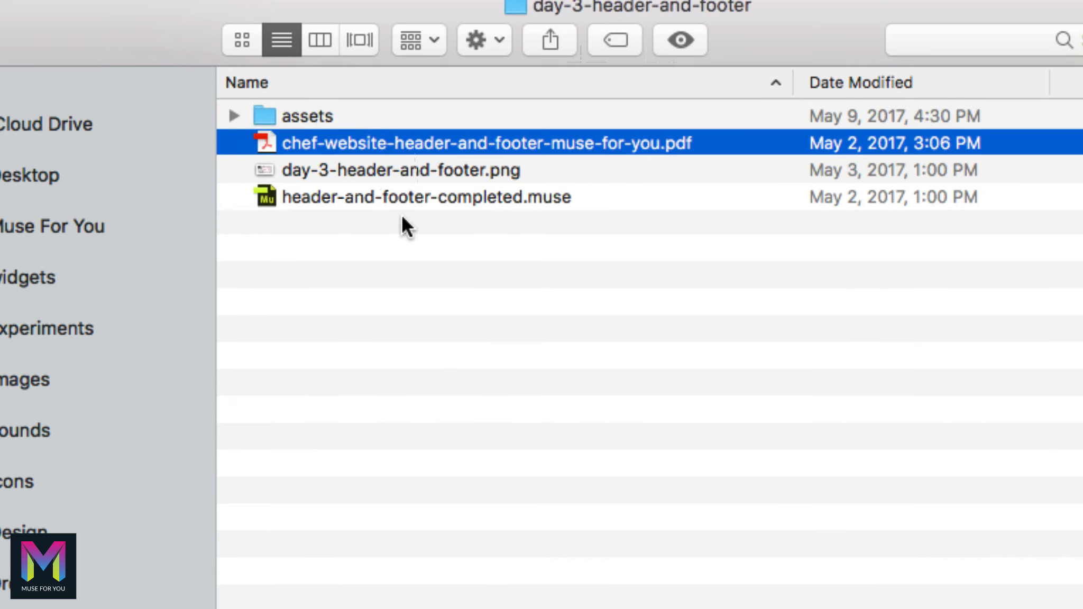
{"action": "left_click", "coordinate": [353, 168]}
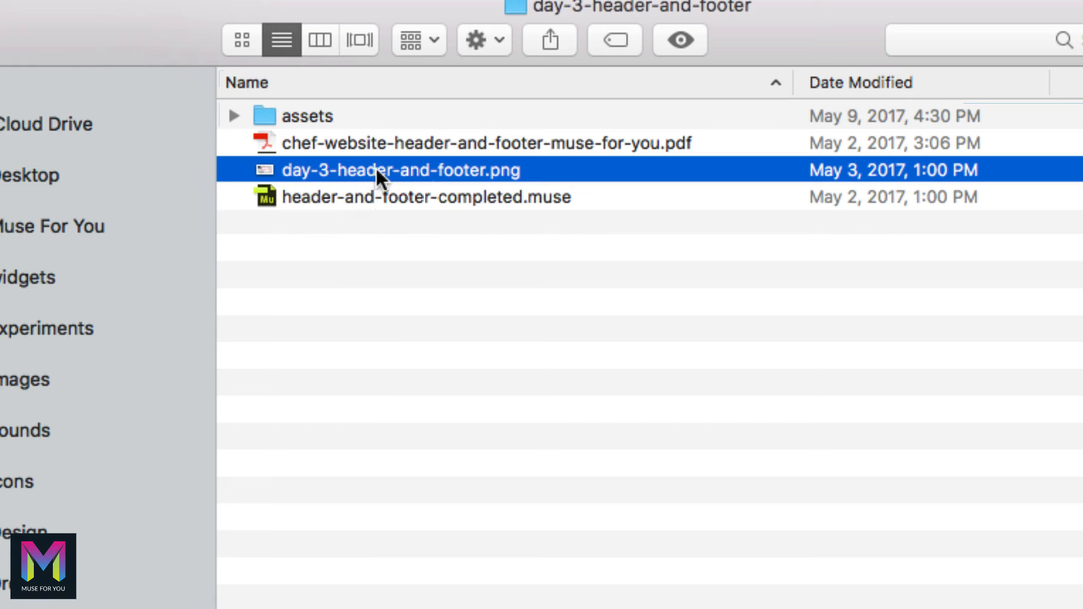
{"action": "left_click", "coordinate": [380, 200]}
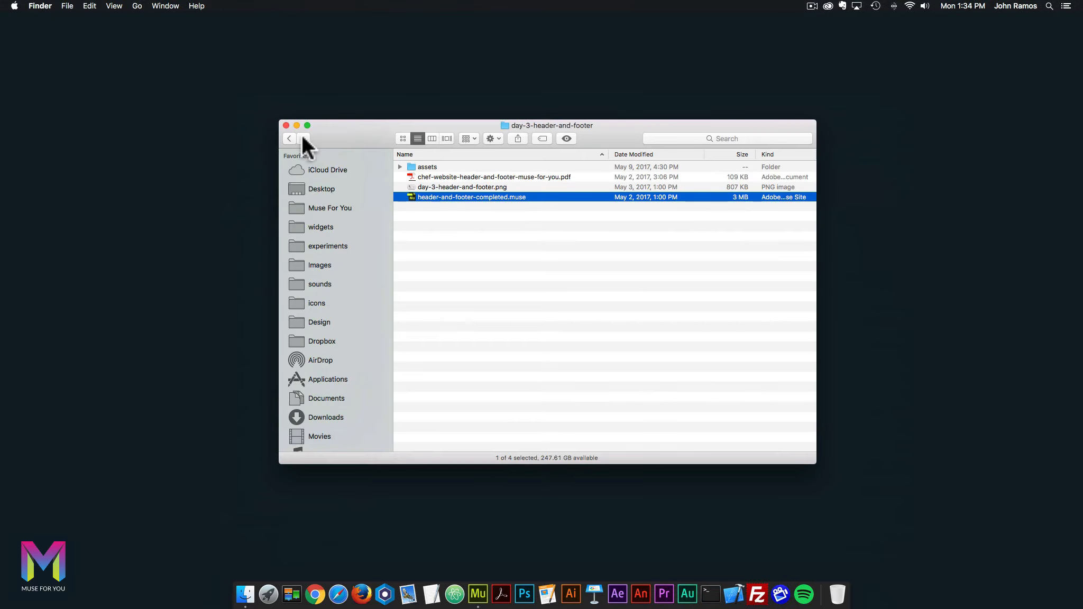
Return to the main course folder and open chef-website-starting-file.muse in Adobe Muse
{"action": "left_click", "coordinate": [292, 137]}
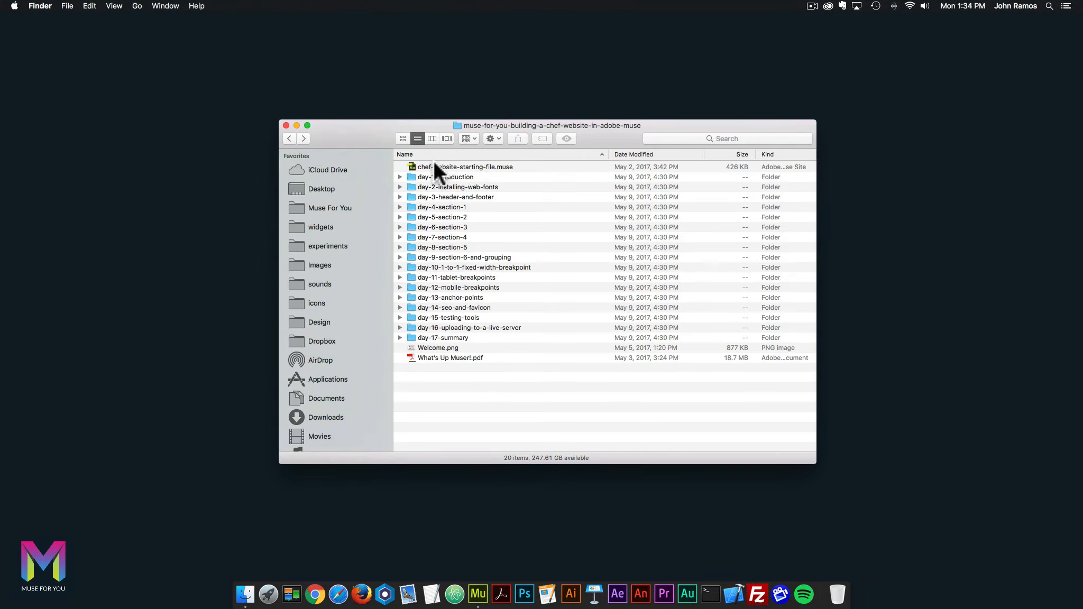
{"action": "left_click", "coordinate": [448, 167]}
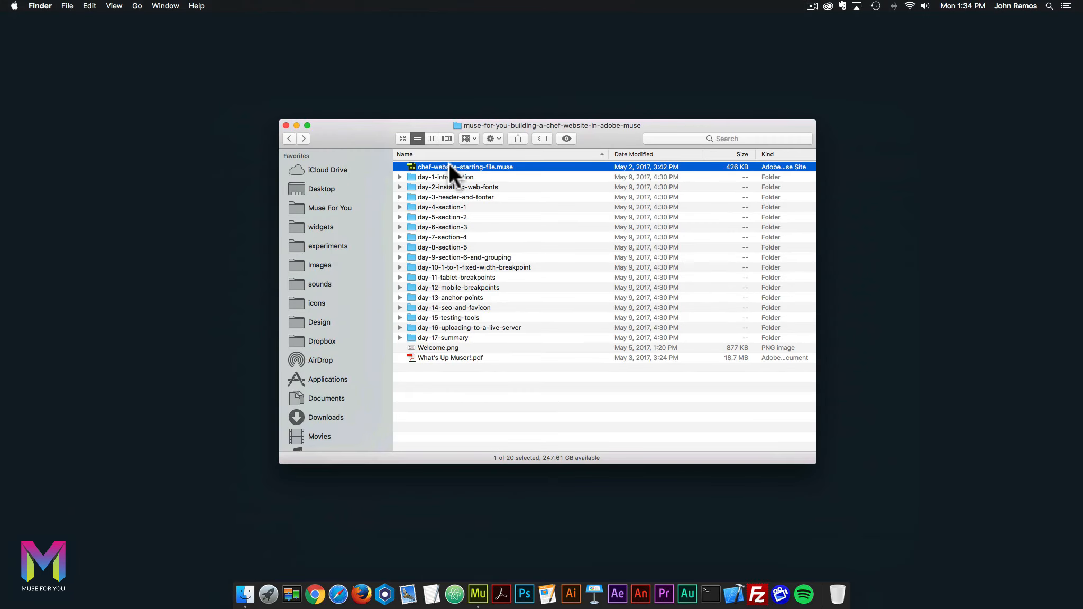
{"action": "double_click", "coordinate": [449, 165]}
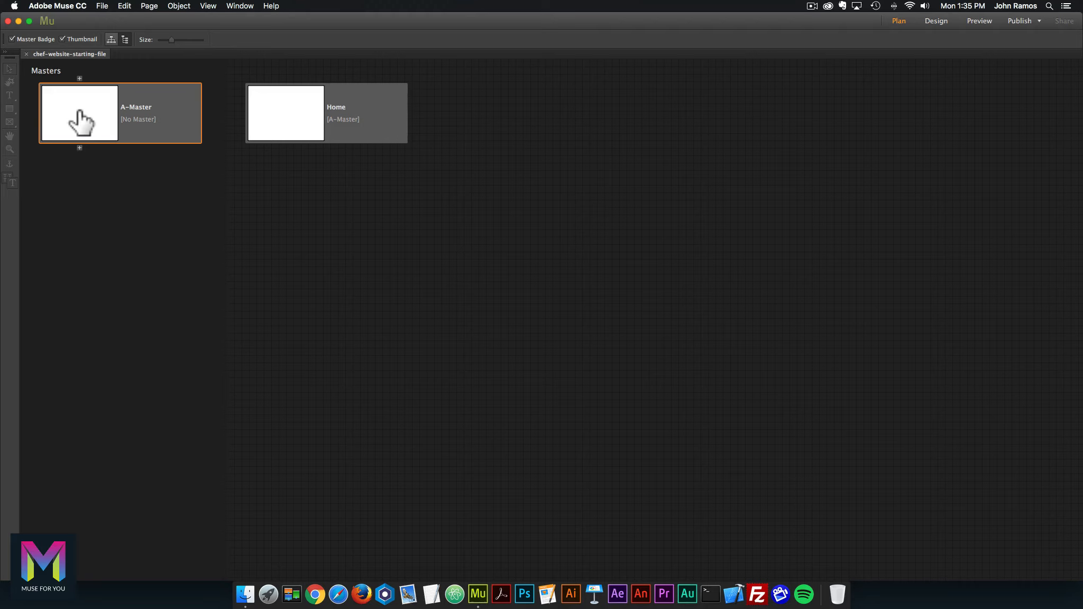
Check which master is assigned to the Home page, and open the A-Master page for editing
{"action": "right_click", "coordinate": [288, 114]}
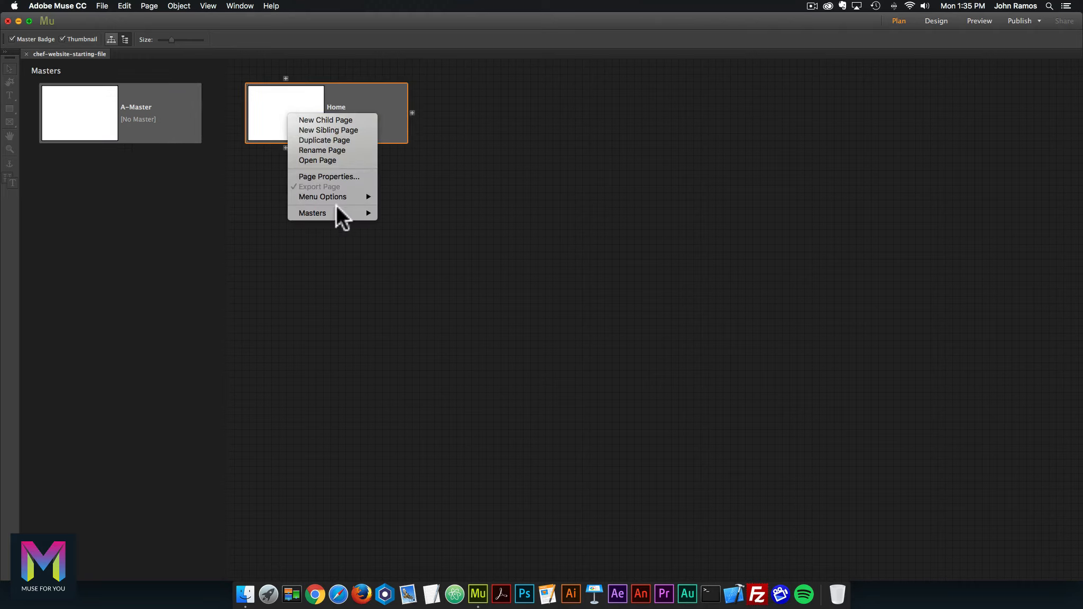
{"action": "mouse_move", "coordinate": [345, 211]}
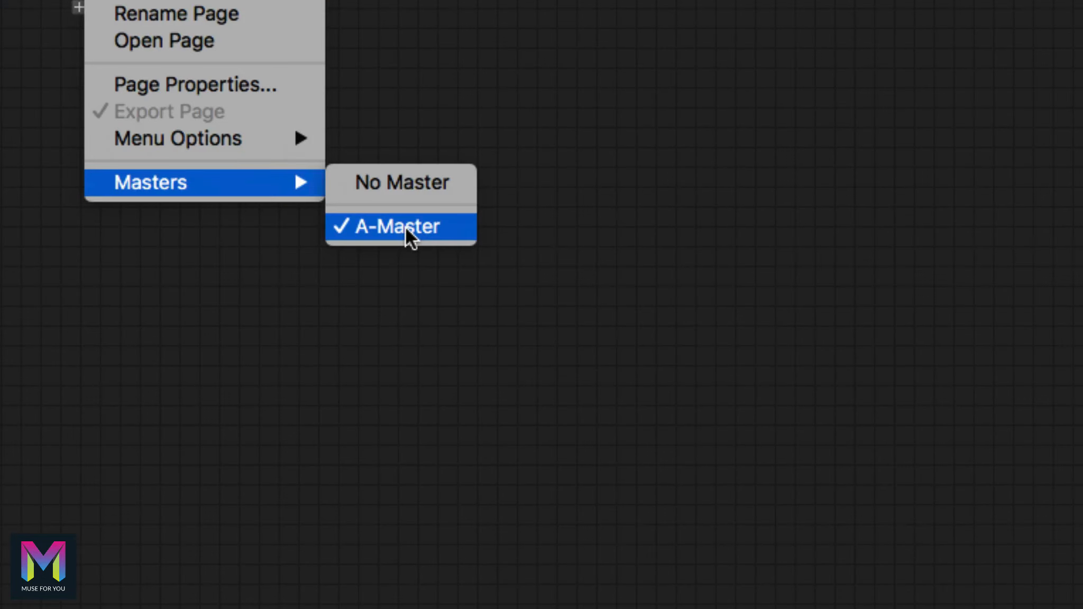
{"action": "left_click", "coordinate": [78, 105]}
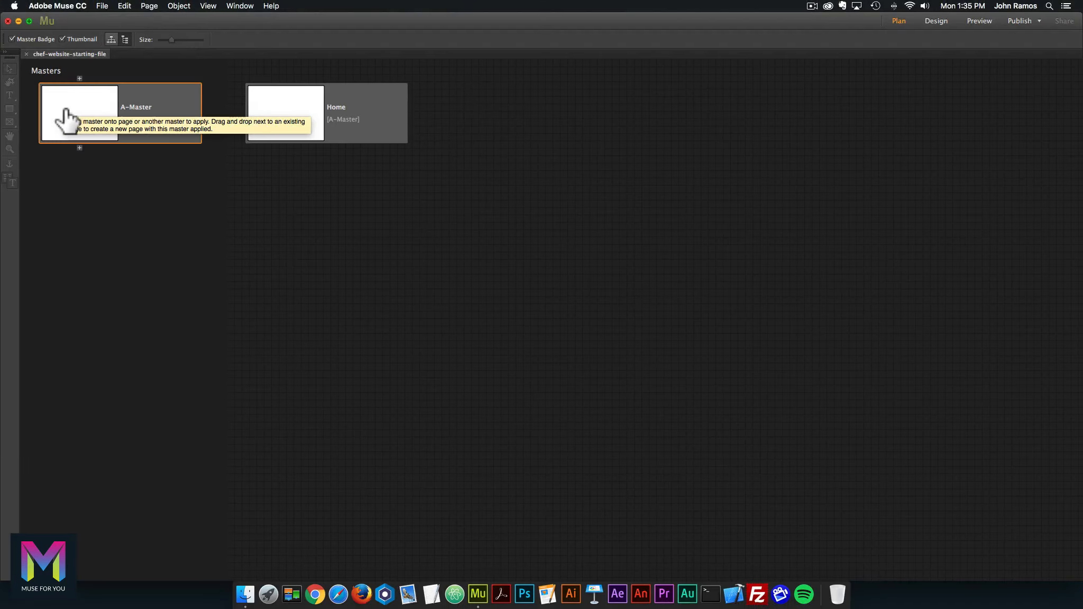
{"action": "double_click", "coordinate": [78, 122]}
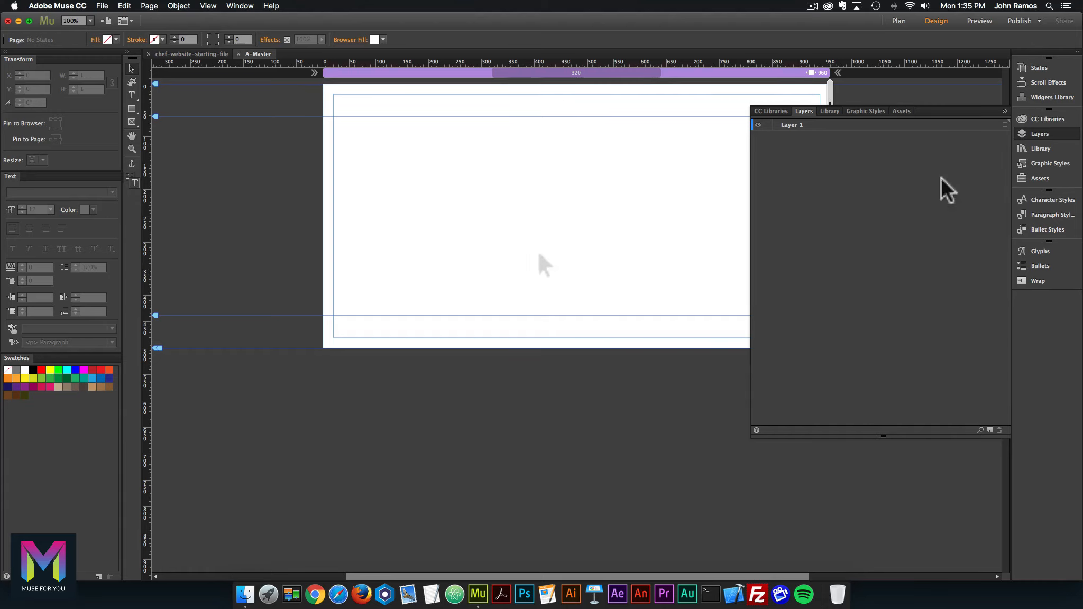
Collapse the expanded Layers list and set the A-Master breakpoint width to 1600
{"action": "left_click", "coordinate": [1036, 134]}
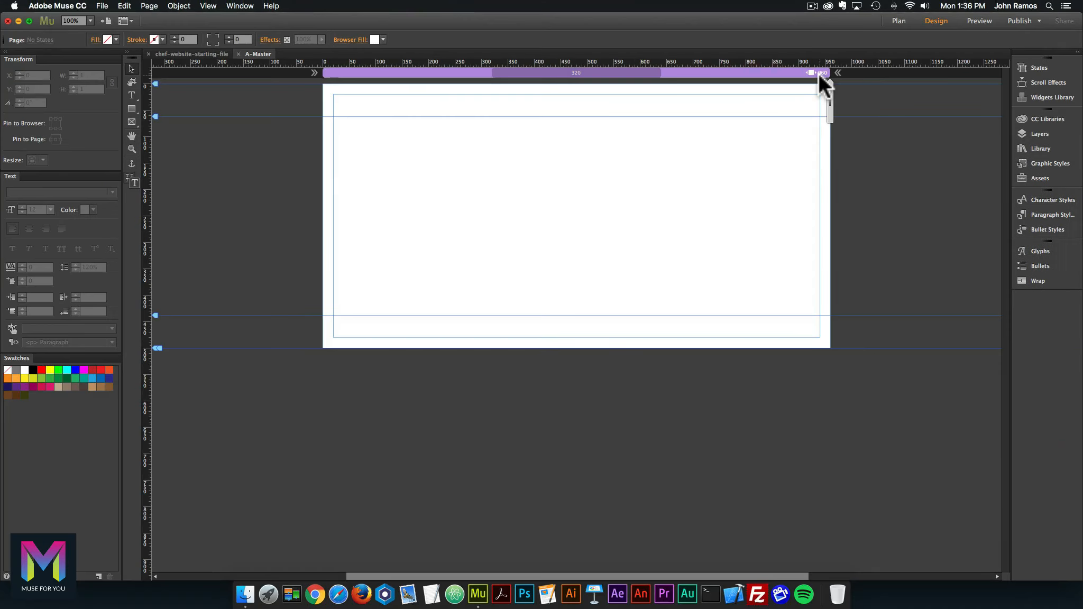
{"action": "right_click", "coordinate": [801, 71]}
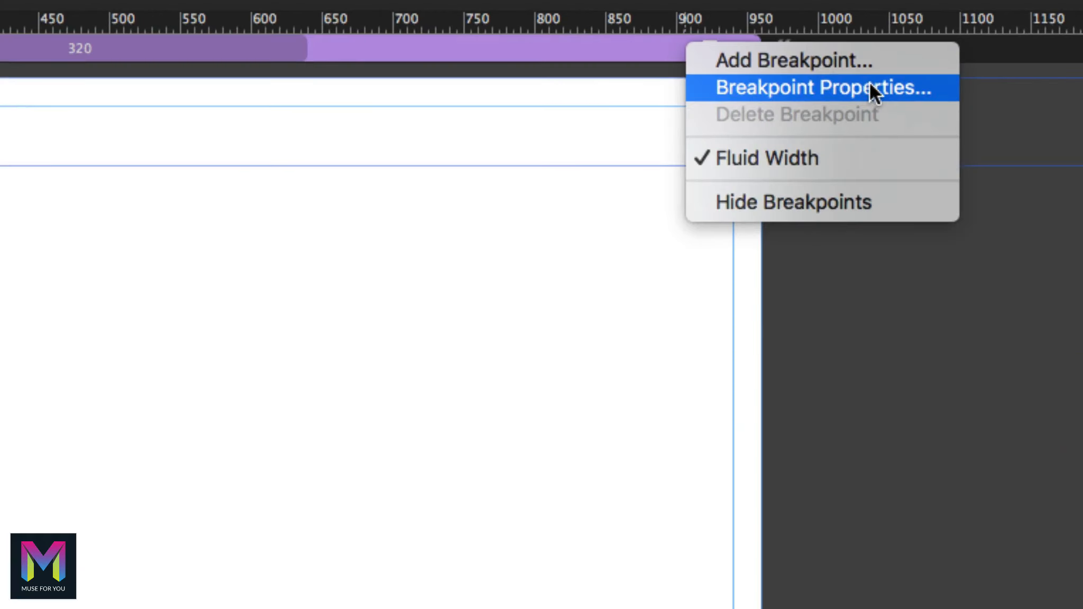
{"action": "left_click", "coordinate": [930, 85]}
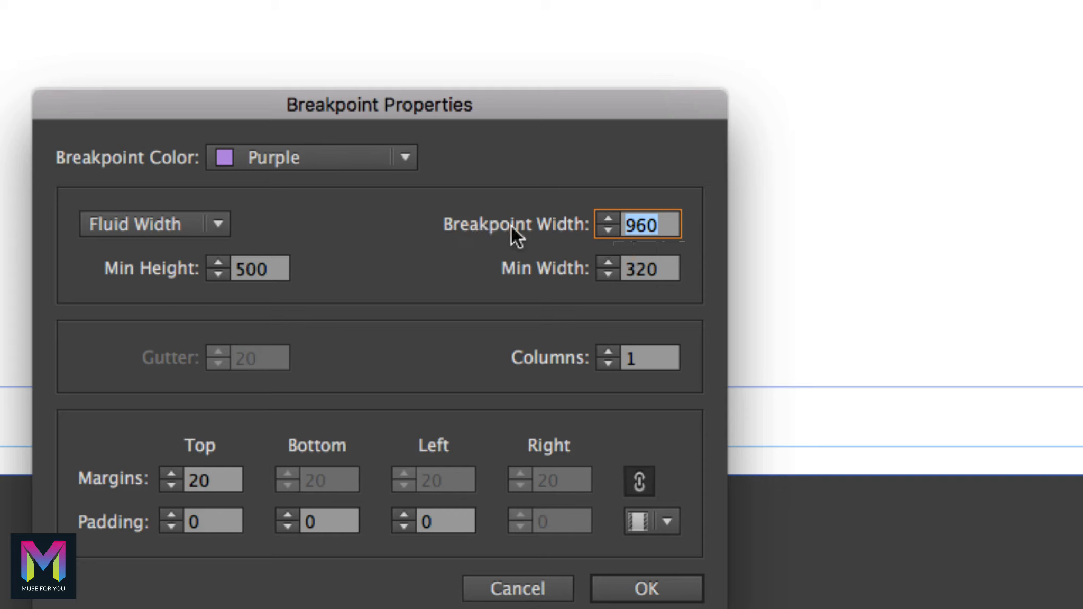
{"action": "type", "text": "16"}
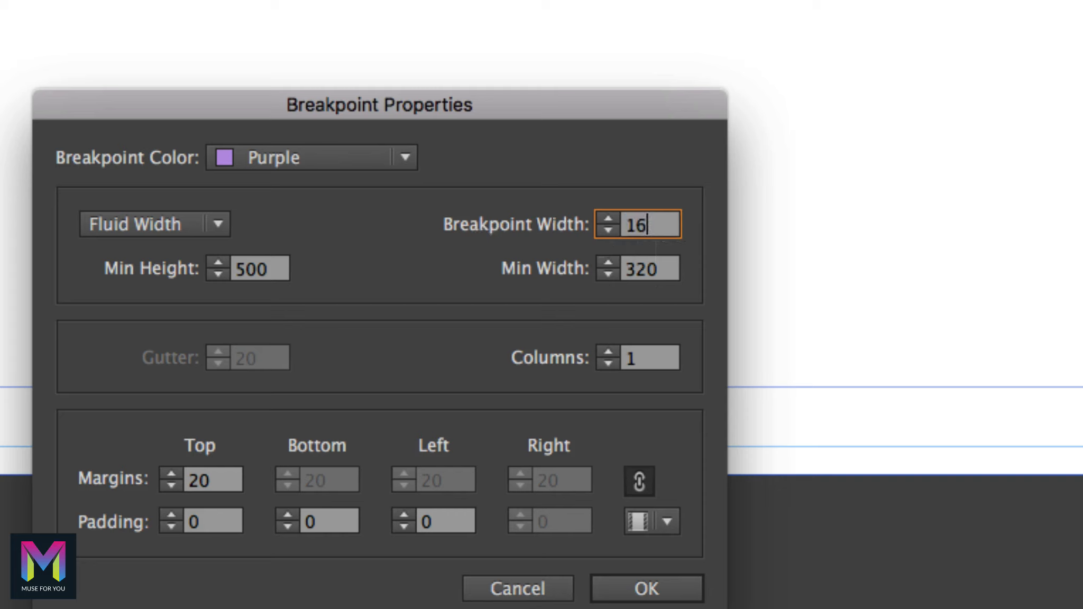
{"action": "type", "text": "00"}
{"action": "key", "text": "Return"}
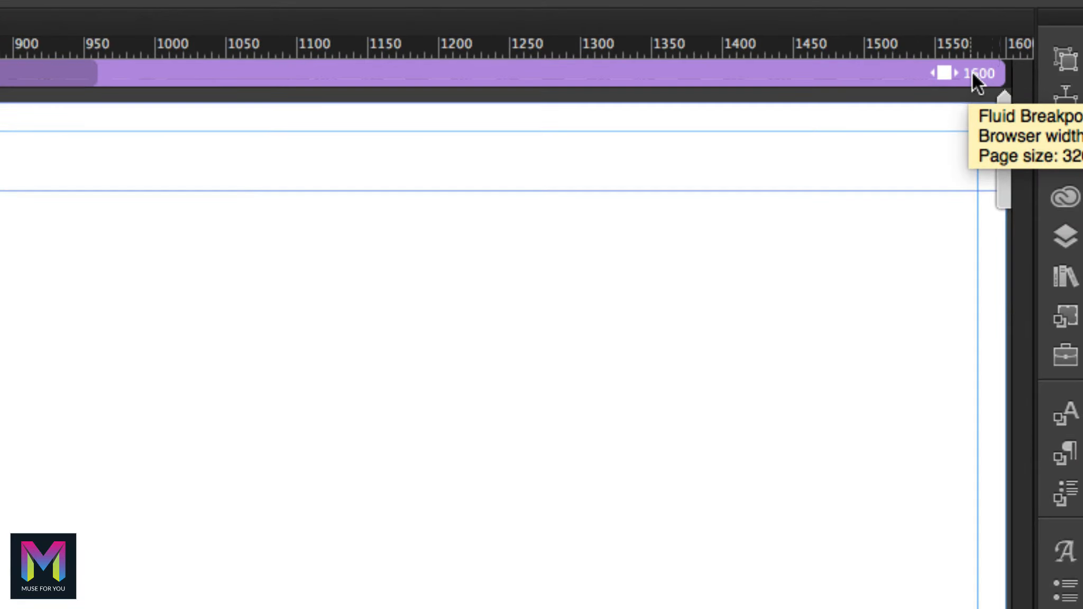
Check the breakpoint's Fluid Width option and zoom the master page out to 50%
{"action": "right_click", "coordinate": [930, 70]}
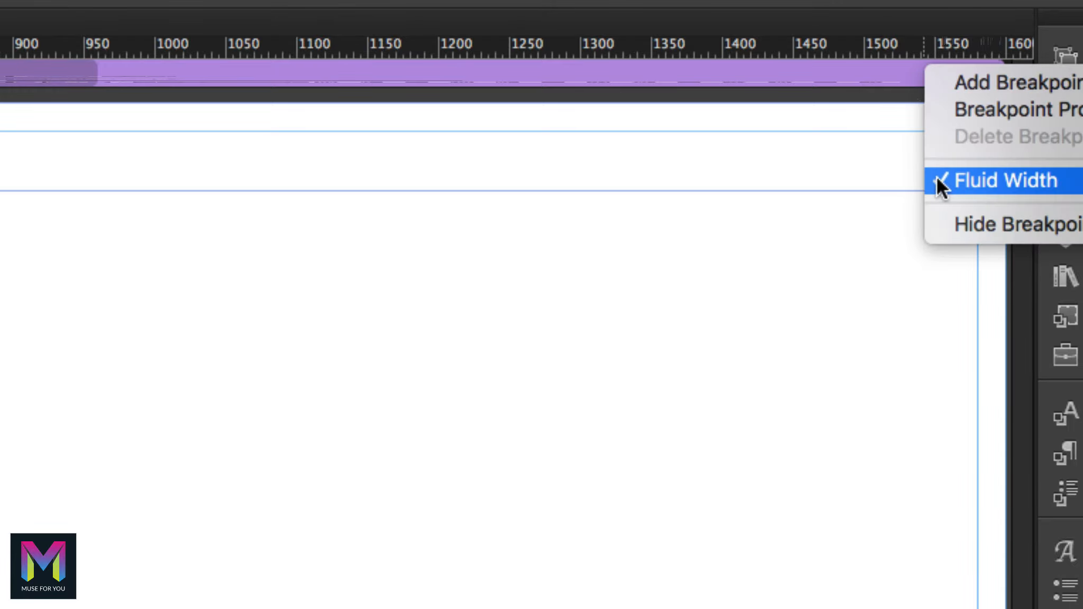
{"action": "left_click", "coordinate": [895, 73]}
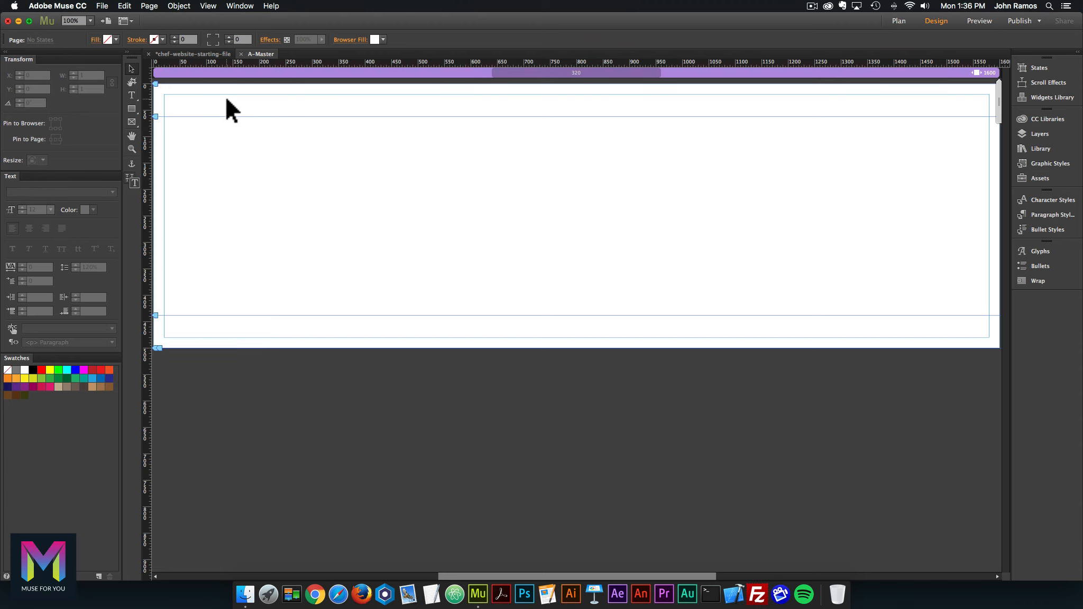
{"action": "key", "text": "super+minus"}
{"action": "key", "text": "super+minus"}
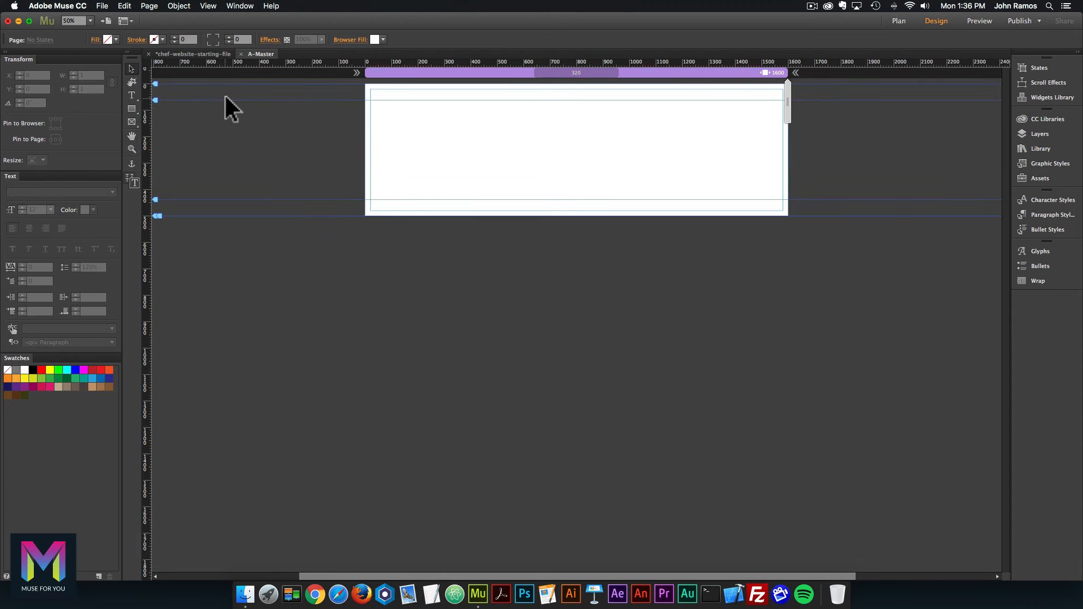
{"action": "left_click", "coordinate": [208, 6]}
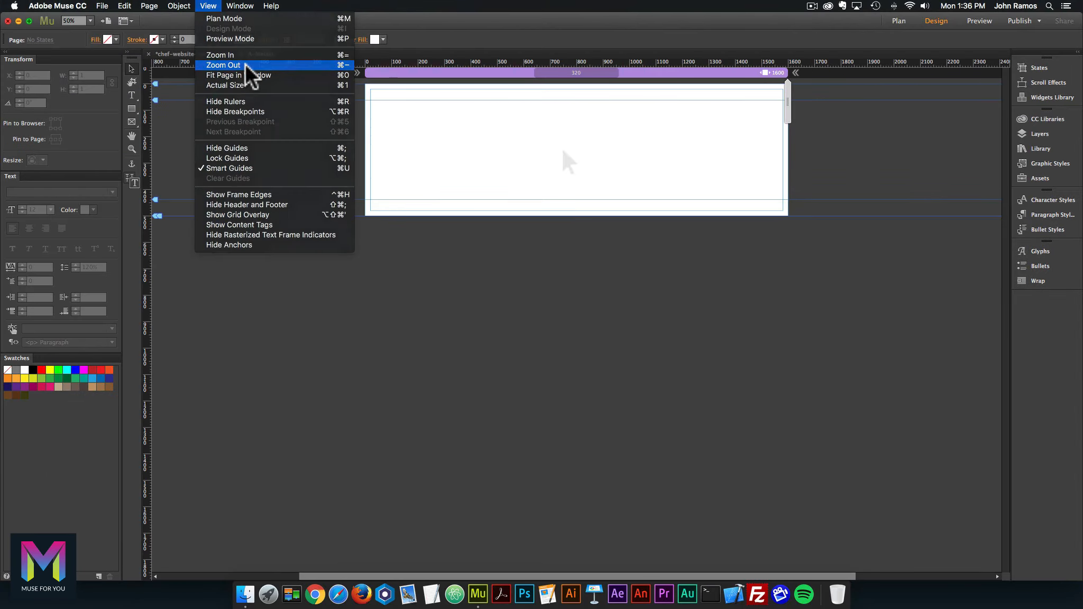
{"action": "left_click", "coordinate": [272, 62]}
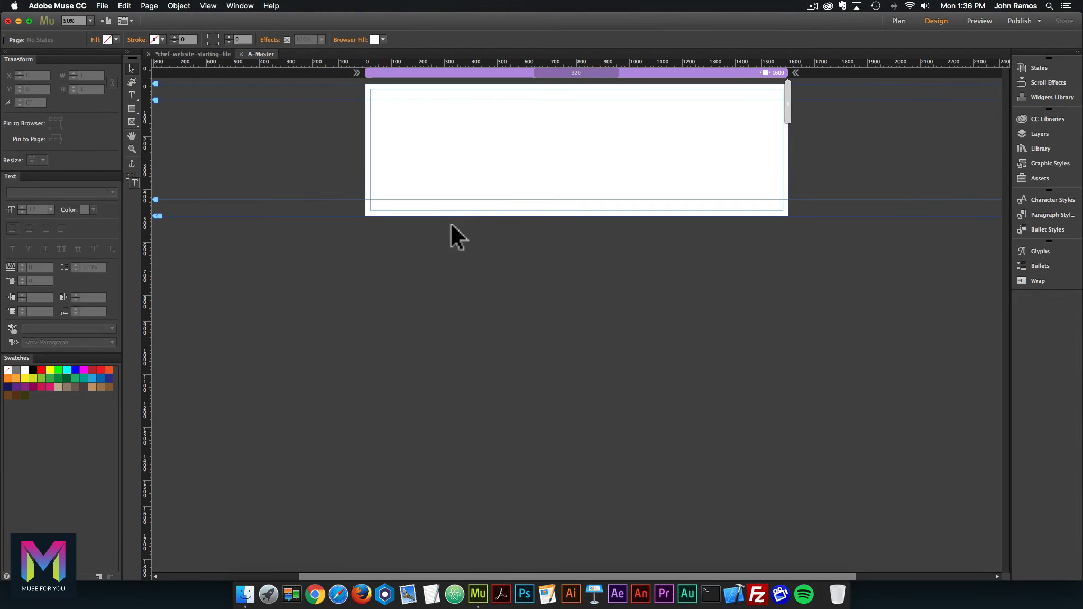
Switch to Finder and open chef-website-header-and-footer-muse-for-you.pdf from the day-3-header-and-footer folder in Acrobat Pro
{"action": "left_click", "coordinate": [243, 586]}
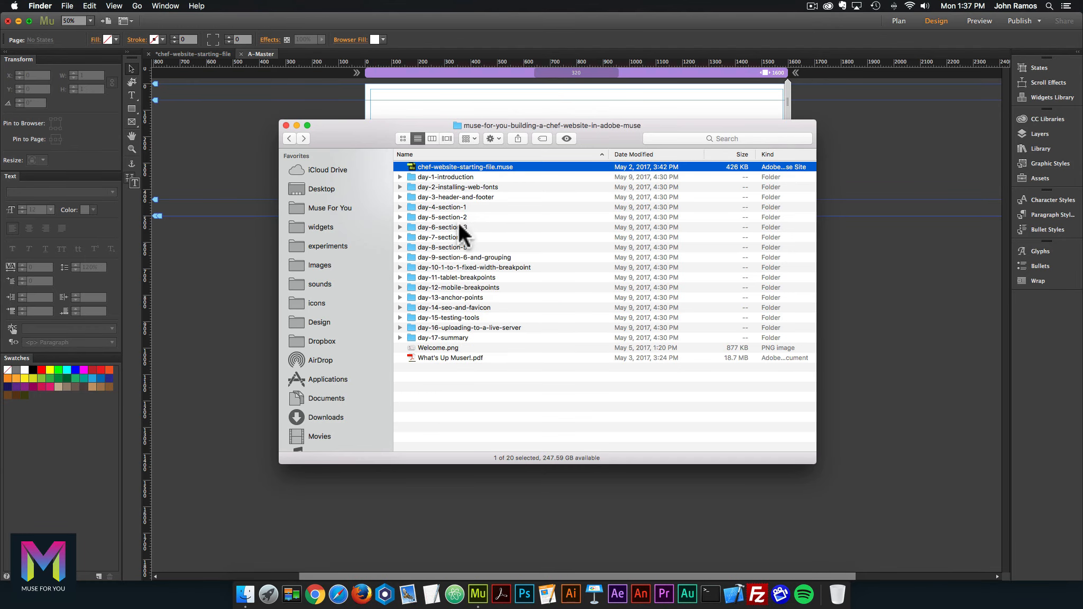
{"action": "left_click", "coordinate": [457, 198]}
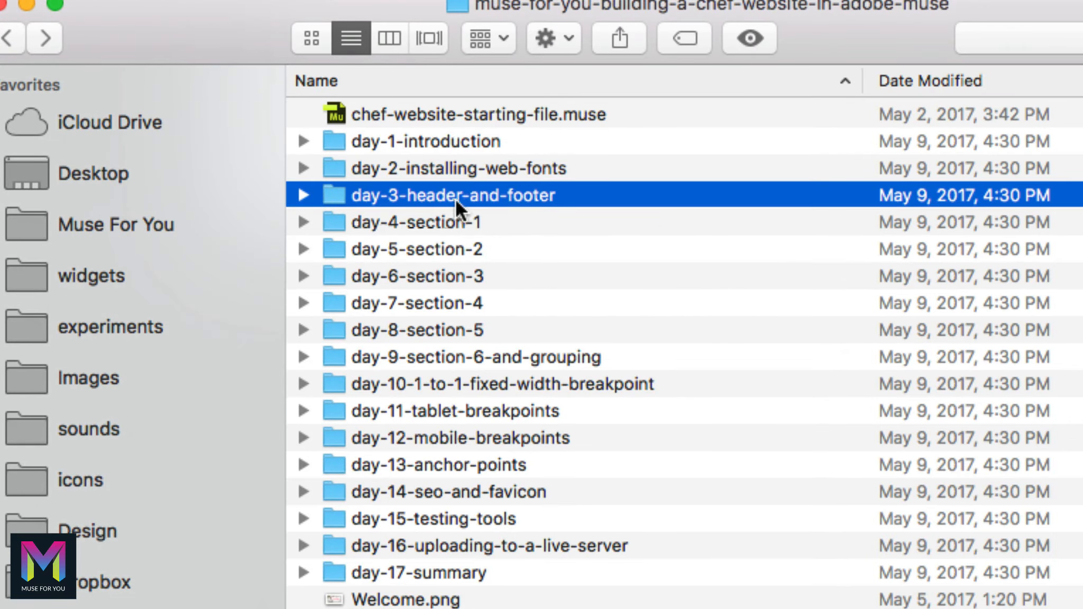
{"action": "double_click", "coordinate": [435, 196]}
{"action": "left_click", "coordinate": [365, 139]}
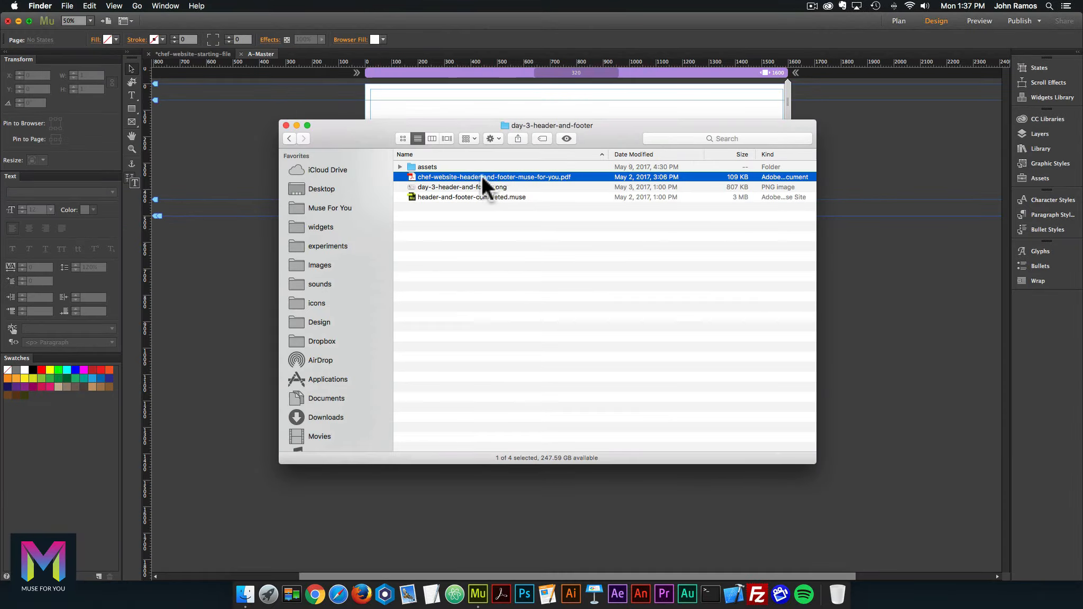
{"action": "double_click", "coordinate": [503, 176]}
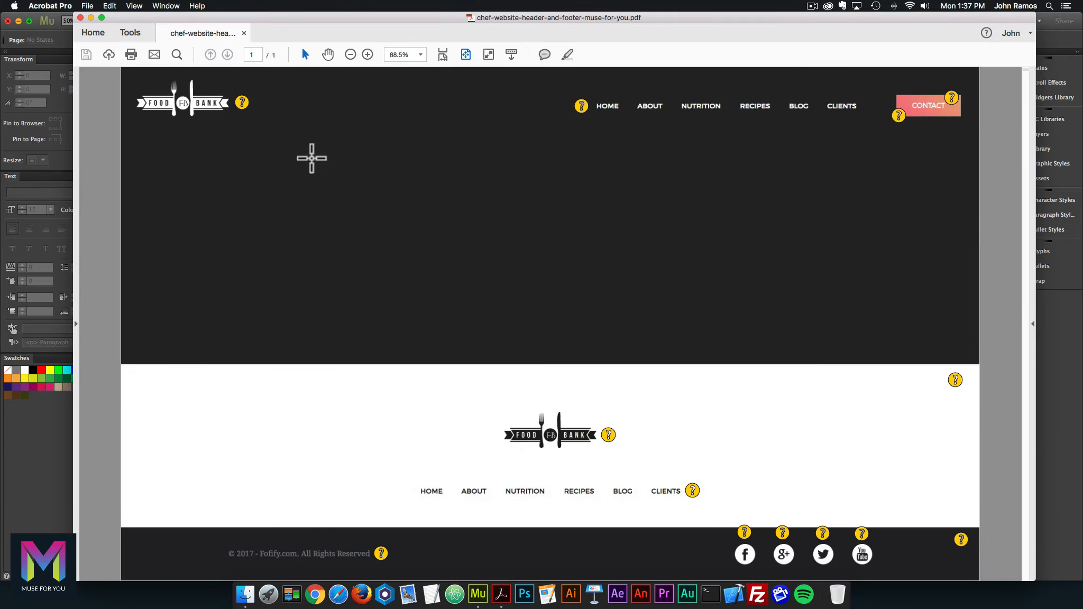
{"action": "mouse_move", "coordinate": [241, 103]}
Switch to Muse and back to the Acrobat PDF, and set its printout to include the text of summarized comments
{"action": "left_click", "coordinate": [59, 43]}
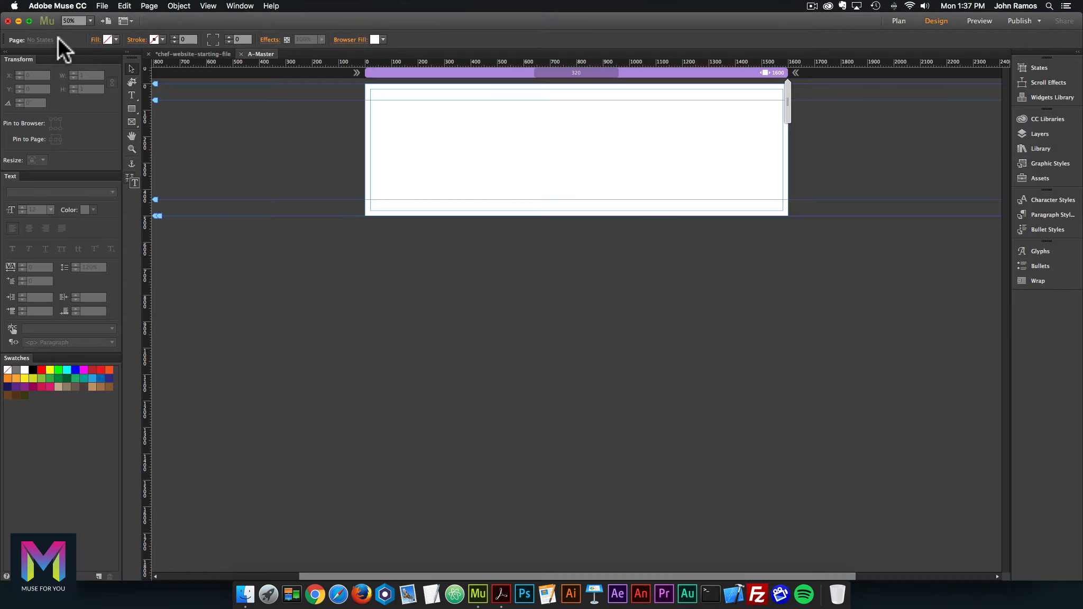
{"action": "left_click", "coordinate": [497, 589]}
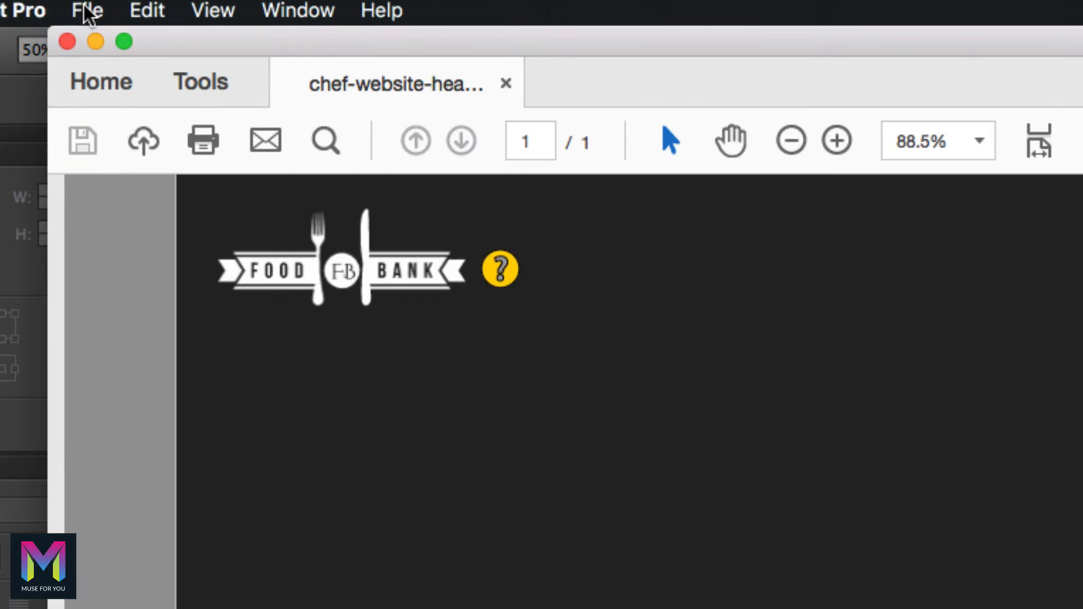
{"action": "left_click", "coordinate": [87, 5]}
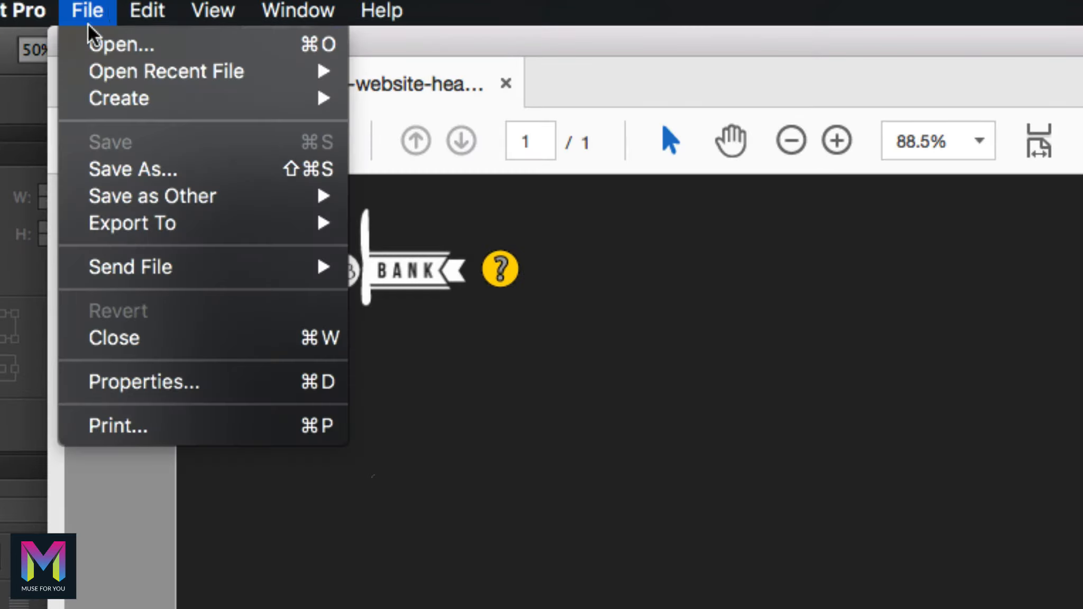
{"action": "left_click", "coordinate": [121, 423]}
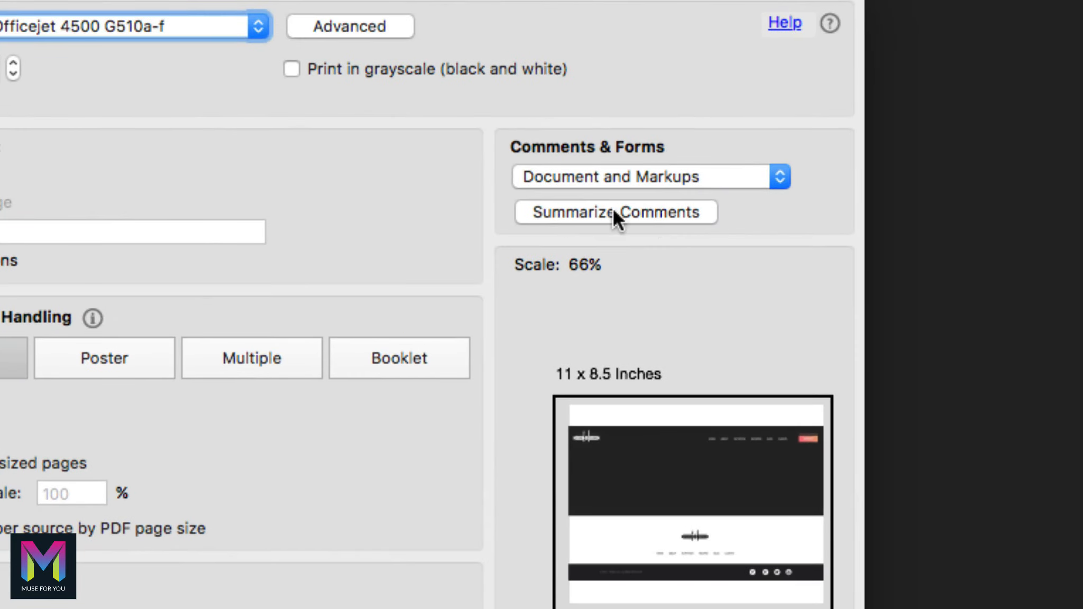
{"action": "left_click", "coordinate": [651, 214]}
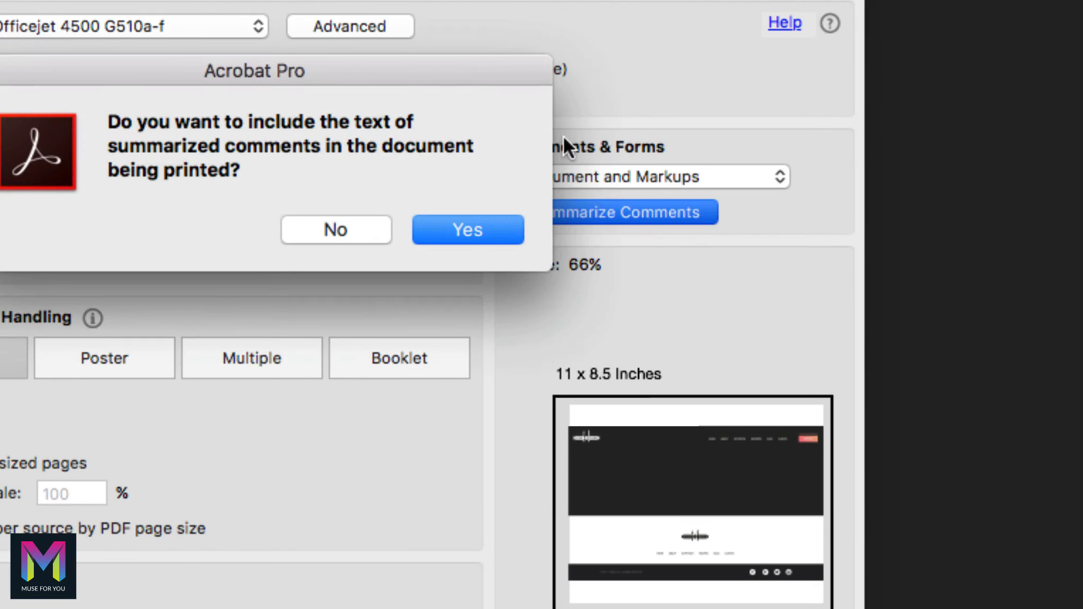
{"action": "left_click", "coordinate": [465, 228]}
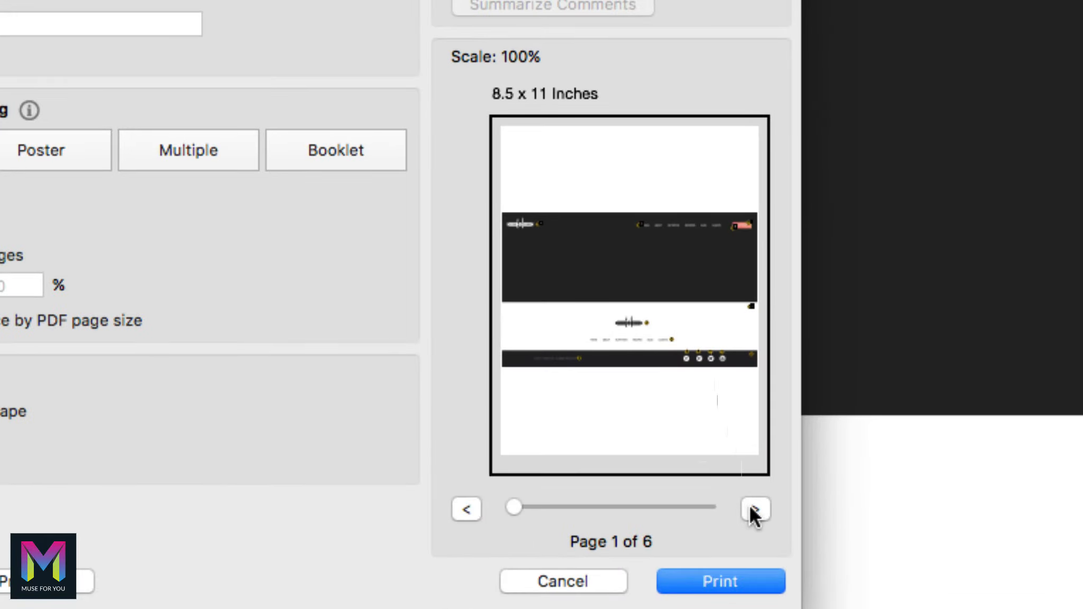
Page through the print preview to the last page and back to the comment summary on page 2
{"action": "left_click", "coordinate": [750, 508]}
{"action": "left_click", "coordinate": [753, 510]}
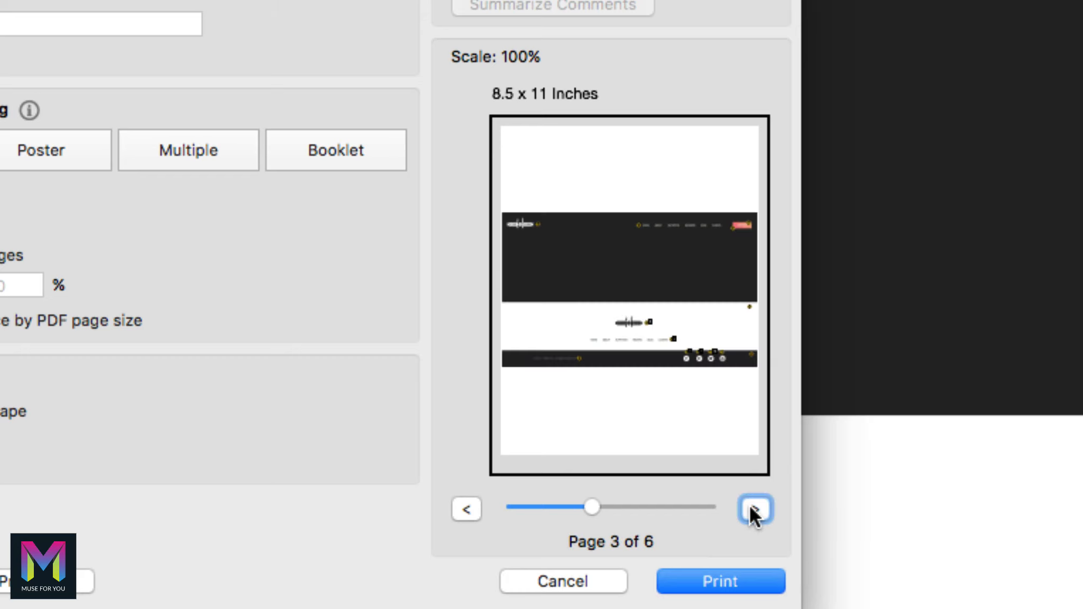
{"action": "left_click", "coordinate": [753, 511]}
{"action": "left_click", "coordinate": [753, 509]}
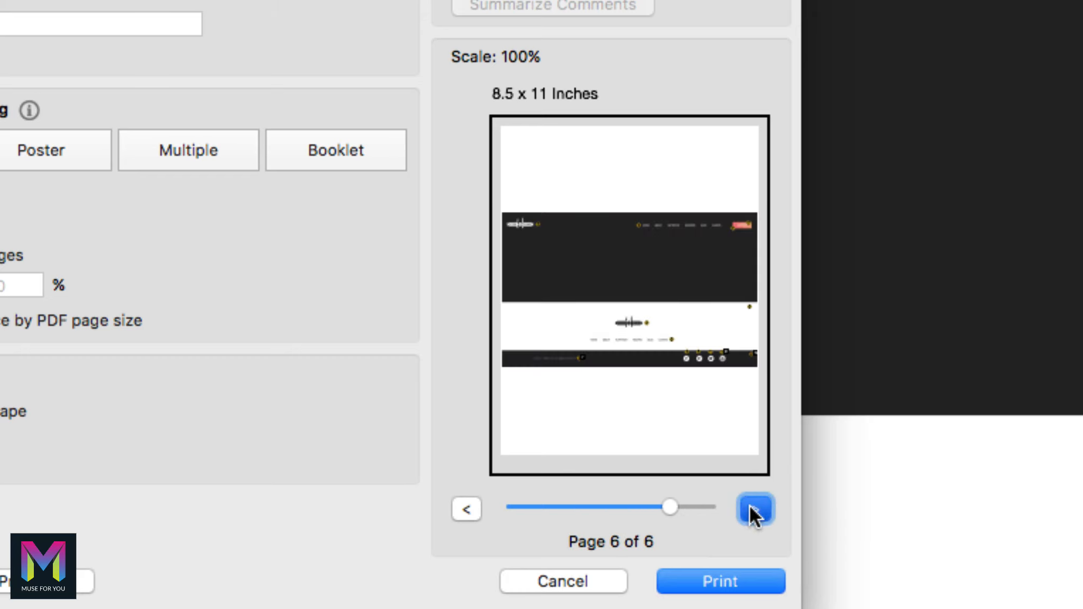
{"action": "left_click", "coordinate": [459, 506]}
{"action": "left_click", "coordinate": [459, 506]}
{"action": "left_click", "coordinate": [460, 506]}
{"action": "left_click", "coordinate": [462, 508]}
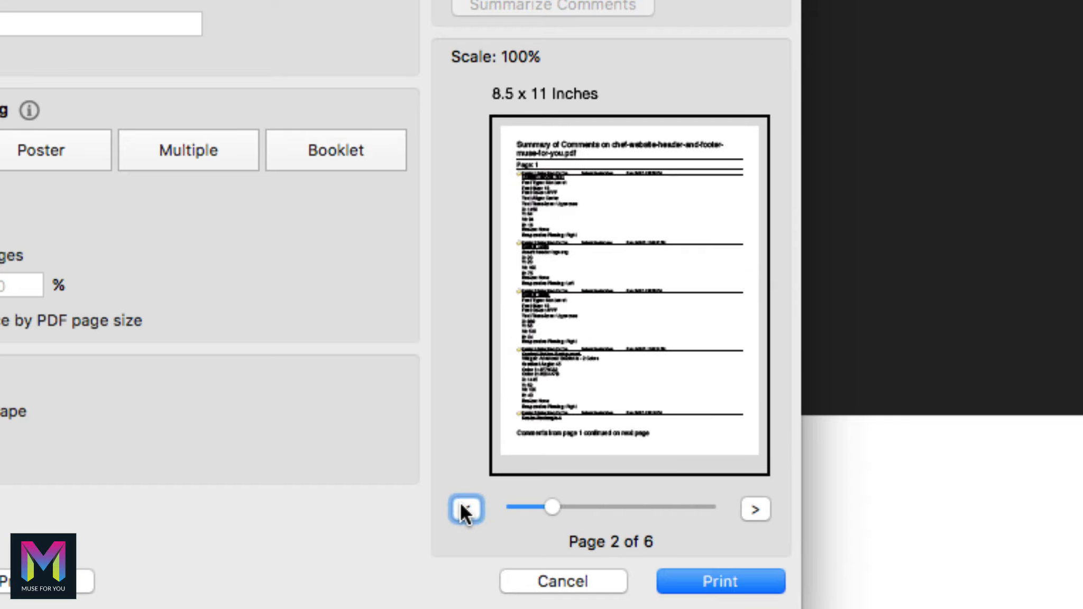
Page forward through the comment summary in the print preview up to page 6
{"action": "left_click", "coordinate": [755, 509]}
{"action": "left_click", "coordinate": [755, 509]}
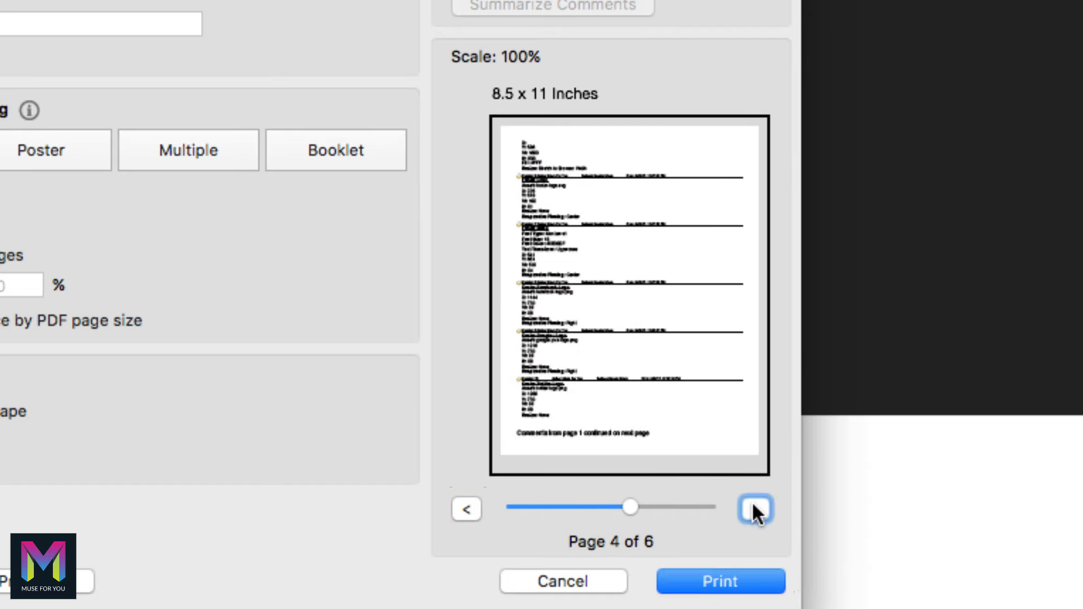
{"action": "left_click", "coordinate": [754, 507]}
{"action": "left_click", "coordinate": [754, 508]}
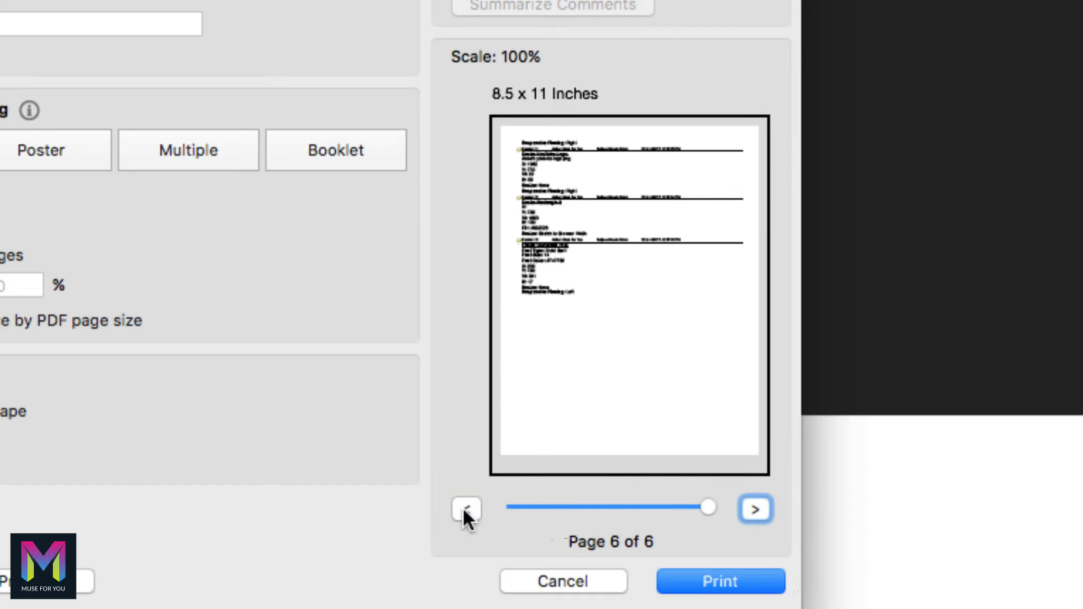
{"action": "left_click", "coordinate": [467, 510]}
{"action": "left_click", "coordinate": [754, 509]}
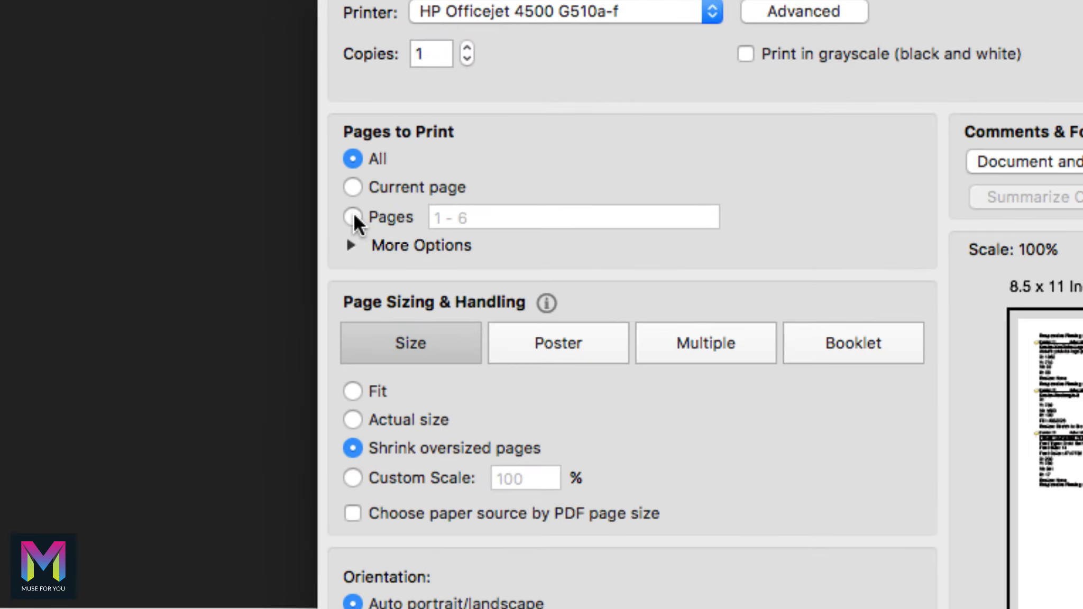
Limit the printout to the page range 1 - 6 with even pages only
{"action": "left_click", "coordinate": [352, 216]}
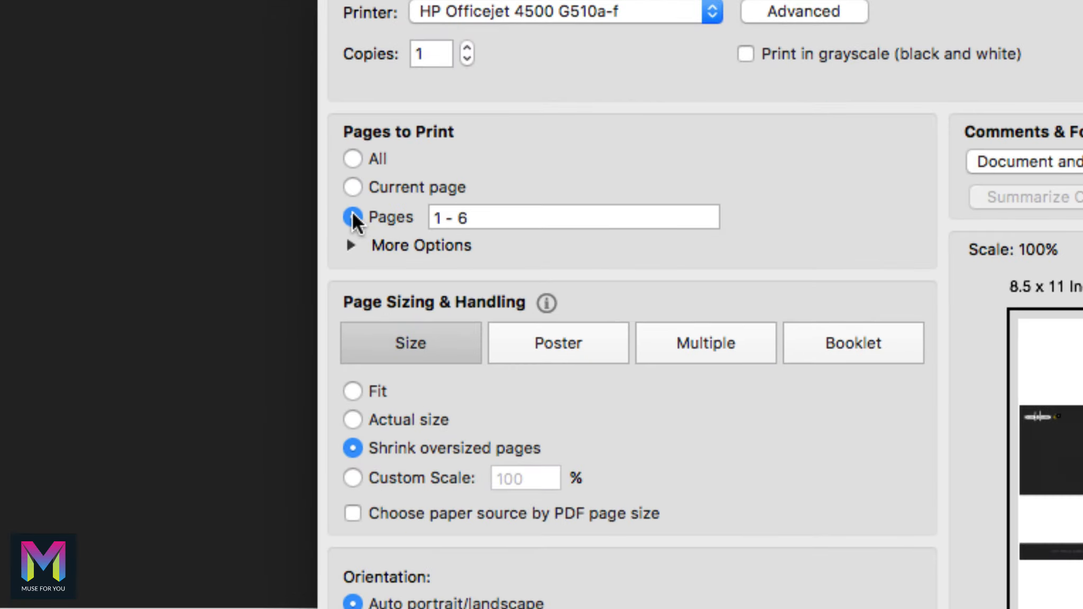
{"action": "left_click", "coordinate": [349, 244]}
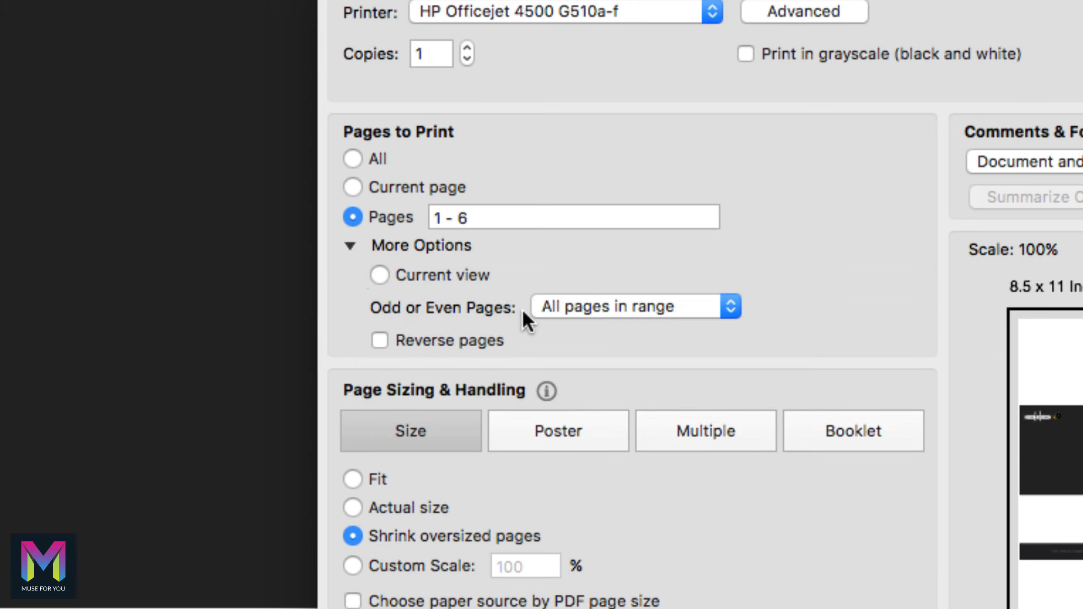
{"action": "left_click", "coordinate": [599, 308]}
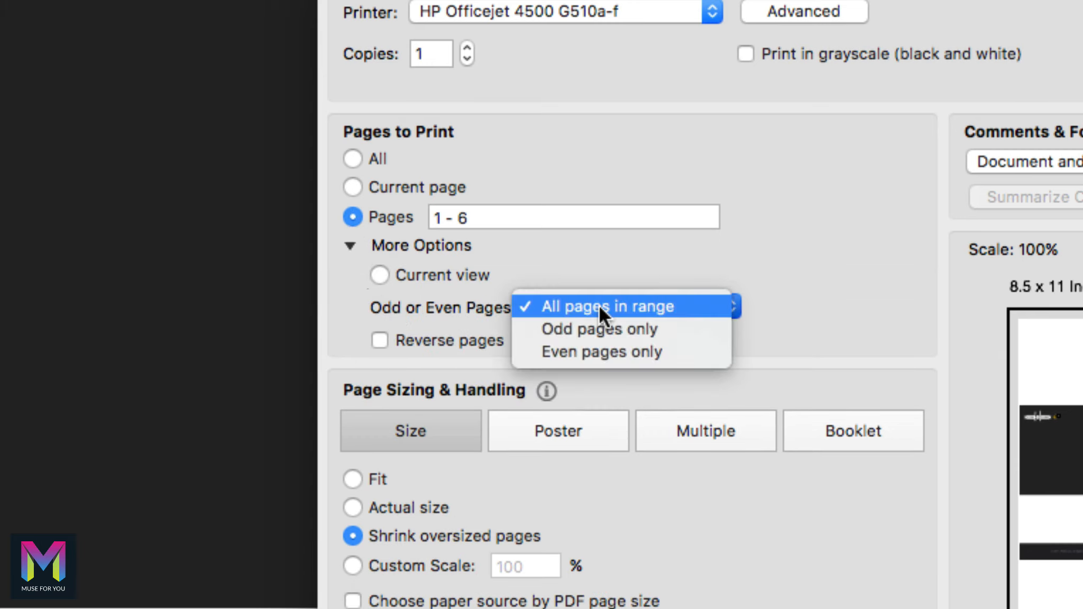
{"action": "left_click", "coordinate": [561, 353]}
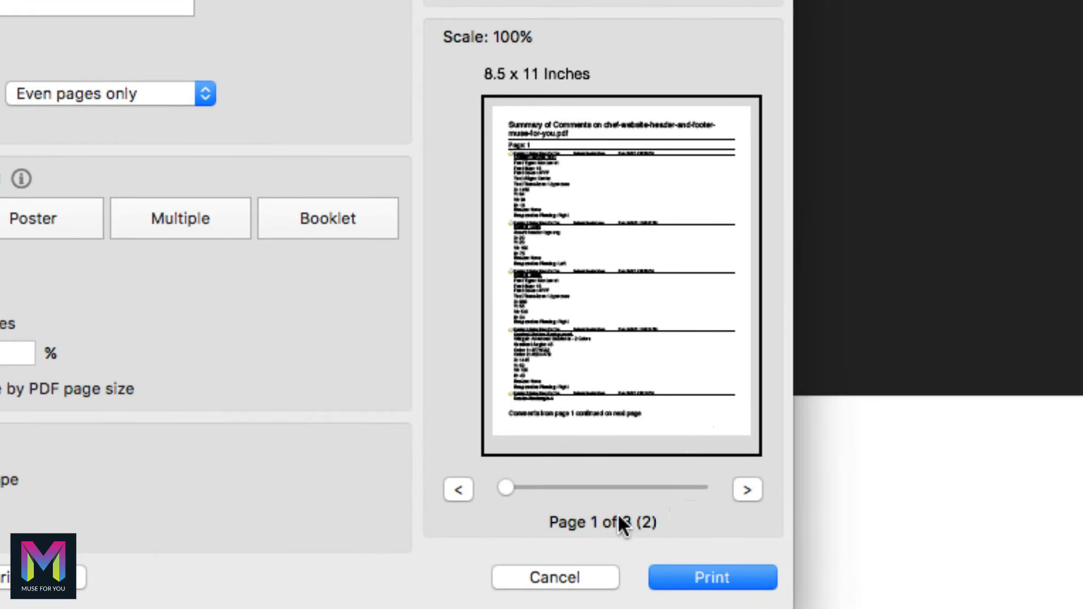
Page through the even-page print preview to its last page and back, and cancel printing
{"action": "left_click", "coordinate": [745, 491]}
{"action": "left_click", "coordinate": [745, 491]}
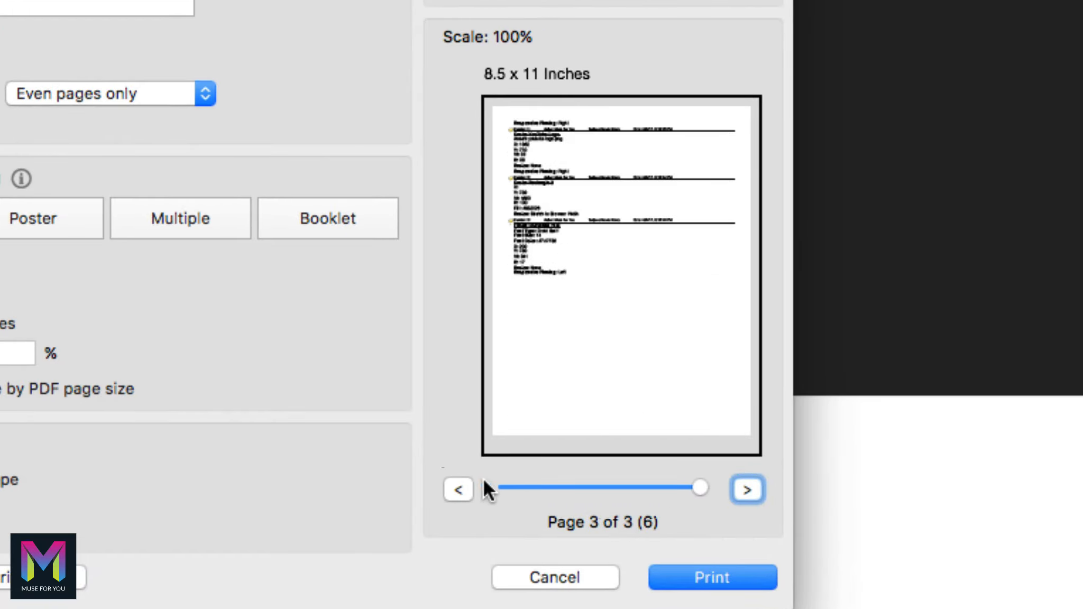
{"action": "left_click", "coordinate": [459, 489]}
{"action": "left_click", "coordinate": [461, 489]}
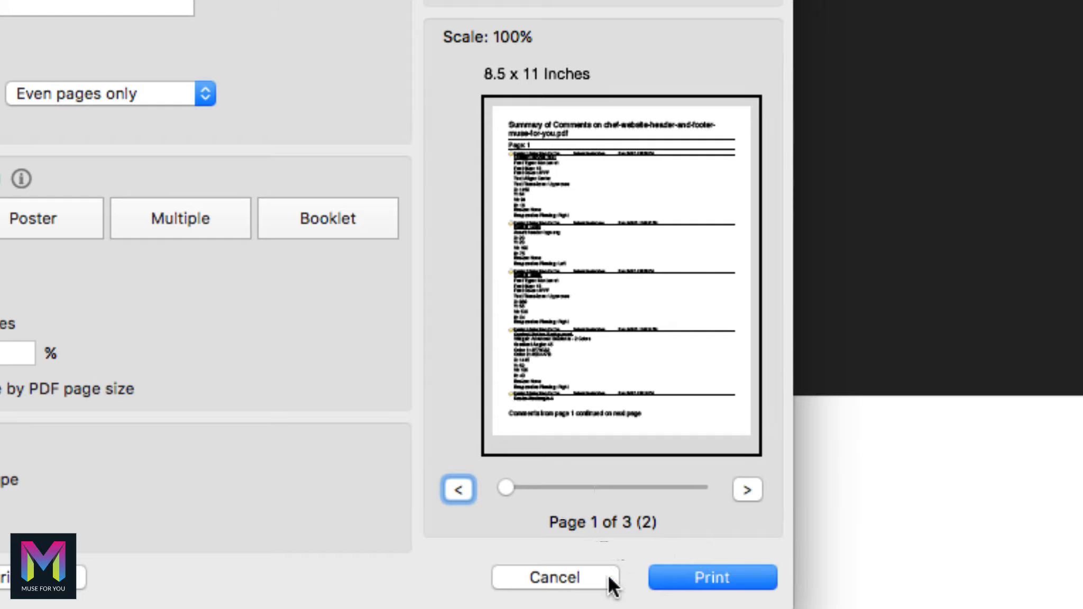
{"action": "left_click", "coordinate": [569, 578]}
{"action": "left_click", "coordinate": [447, 404]}
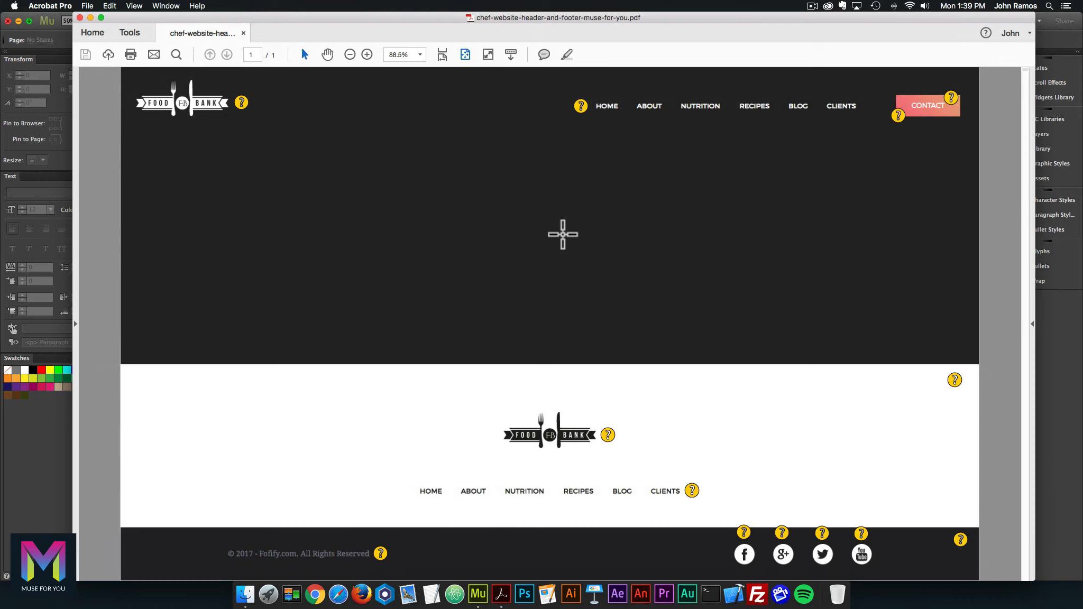
Check the header logo's note in the PDF, switch to Finder and select header-logo.svg in the day-3-header-and-footer assets folder
{"action": "mouse_move", "coordinate": [242, 99]}
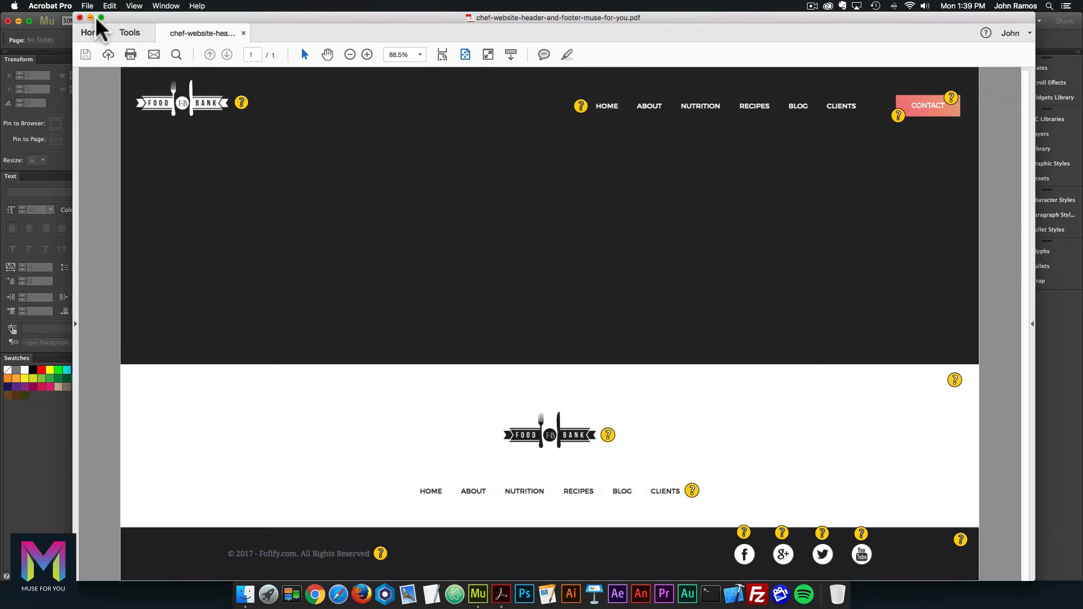
{"action": "left_click", "coordinate": [90, 18]}
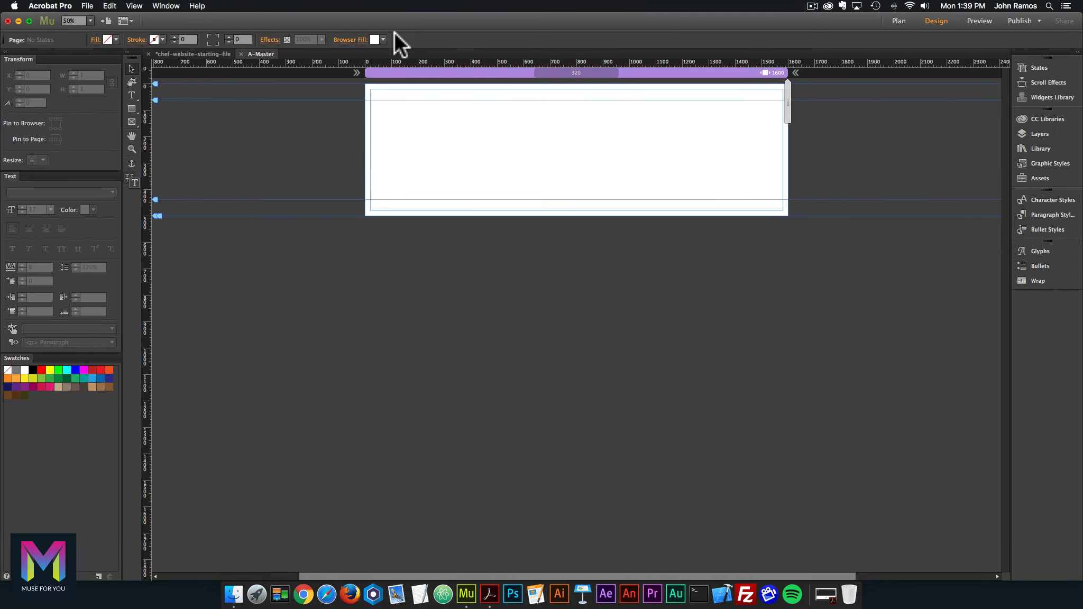
{"action": "left_click", "coordinate": [228, 597]}
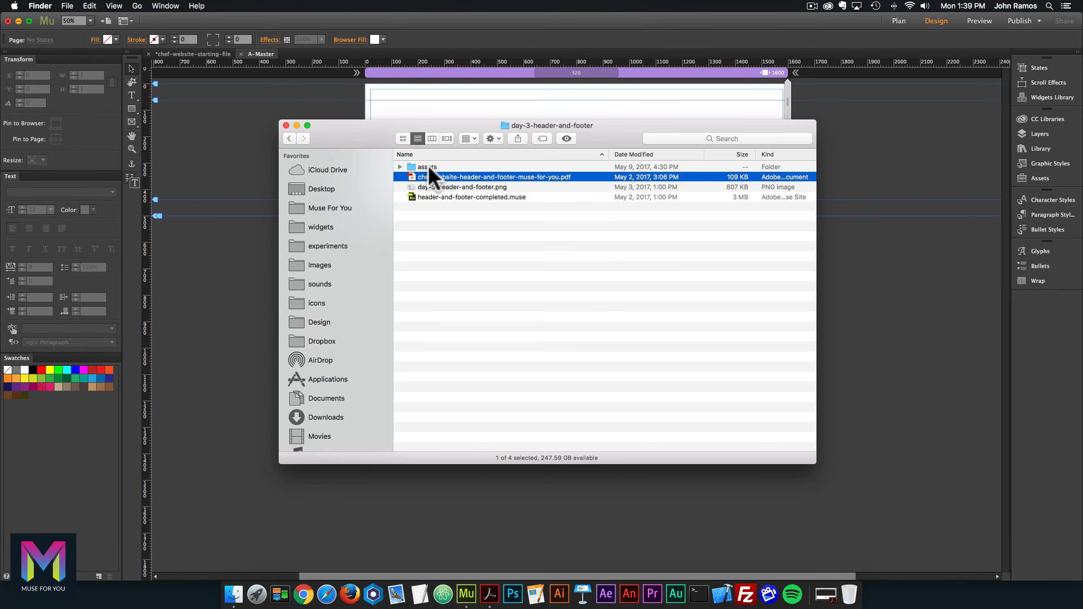
{"action": "left_click", "coordinate": [426, 166]}
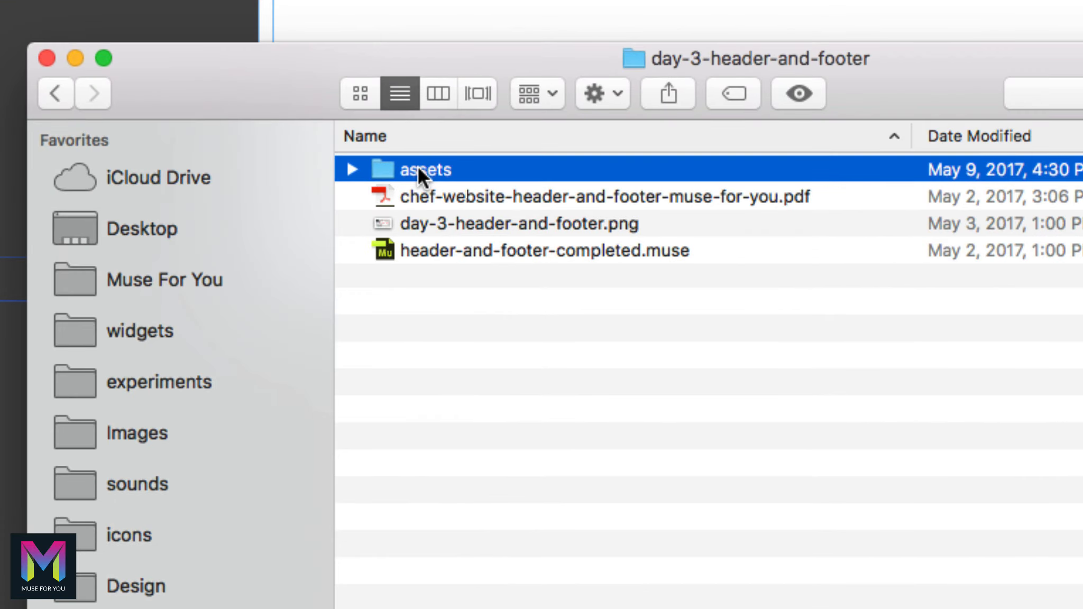
{"action": "double_click", "coordinate": [419, 168]}
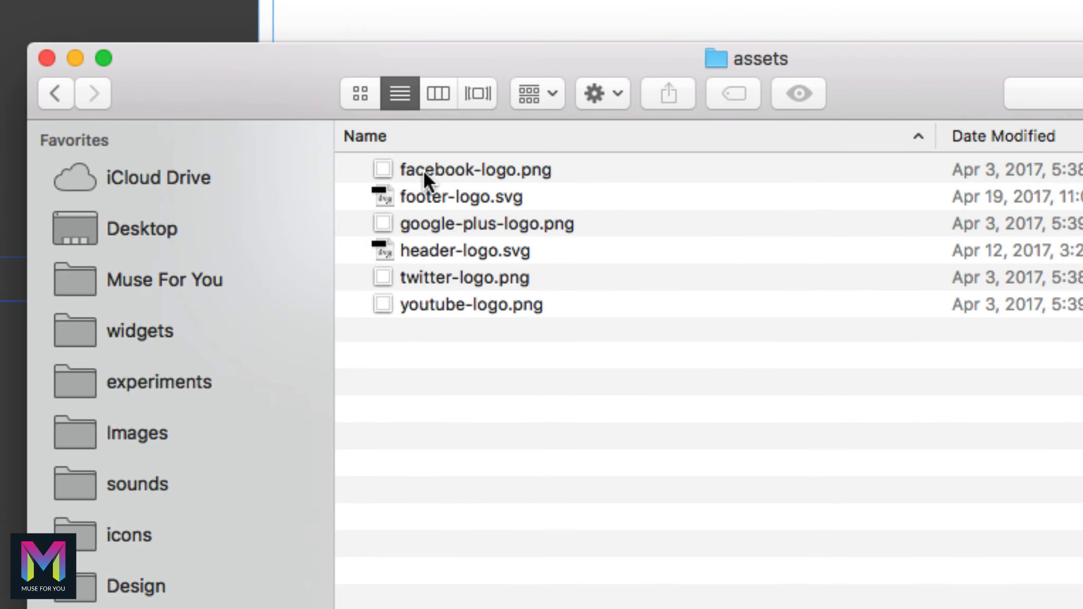
{"action": "left_click", "coordinate": [444, 256]}
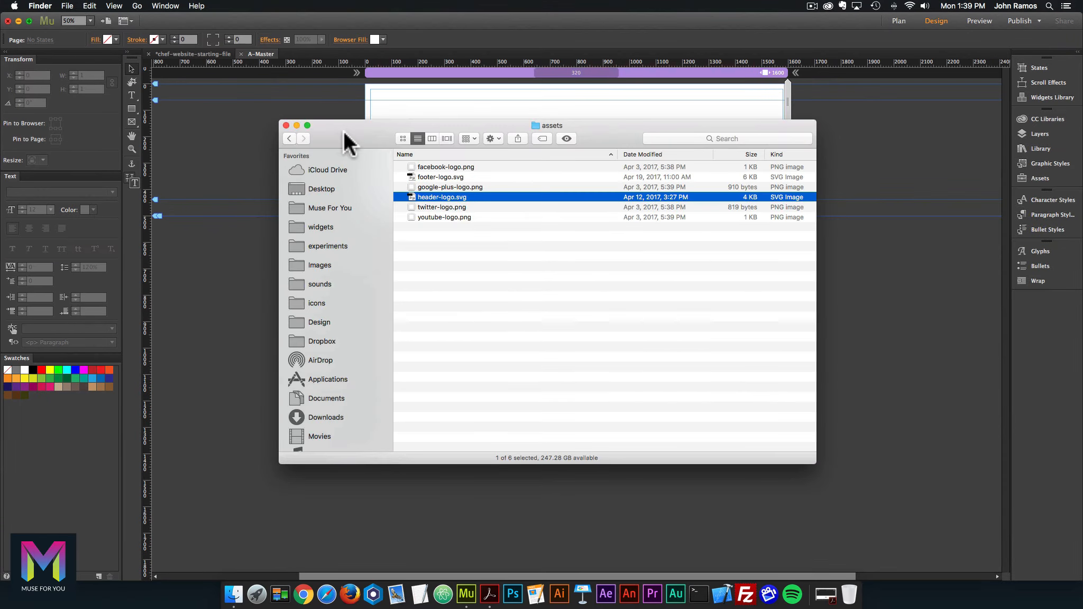
Place header-logo.svg from Finder onto the Muse A-Master page at X 20, Y 20, in the header's upper-left corner
{"action": "left_click_drag", "start_coordinate": [344, 130], "coordinate": [777, 221]}
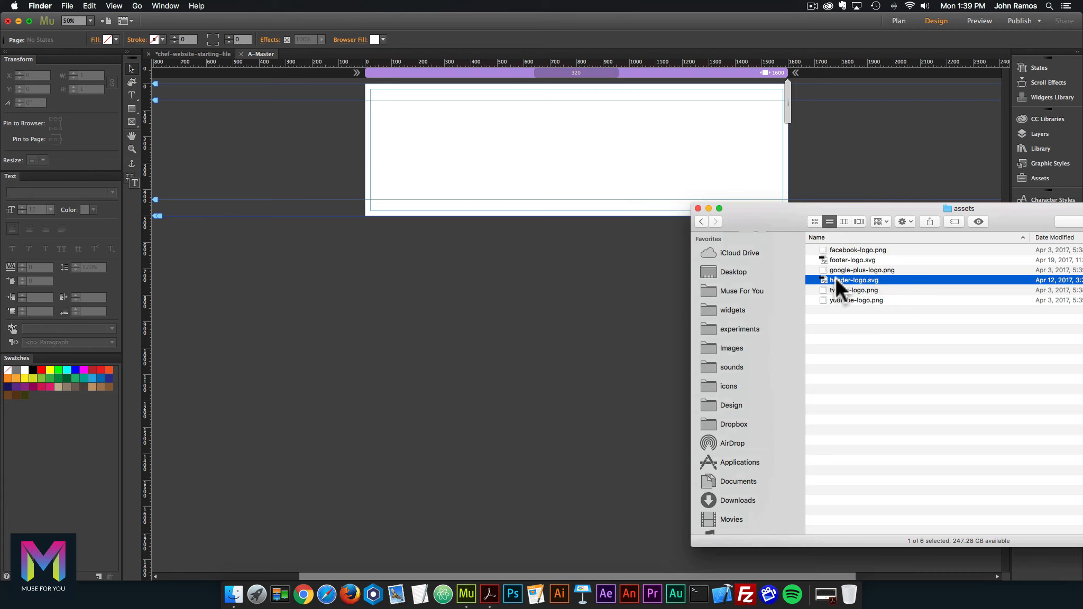
{"action": "left_click_drag", "start_coordinate": [821, 277], "coordinate": [393, 94]}
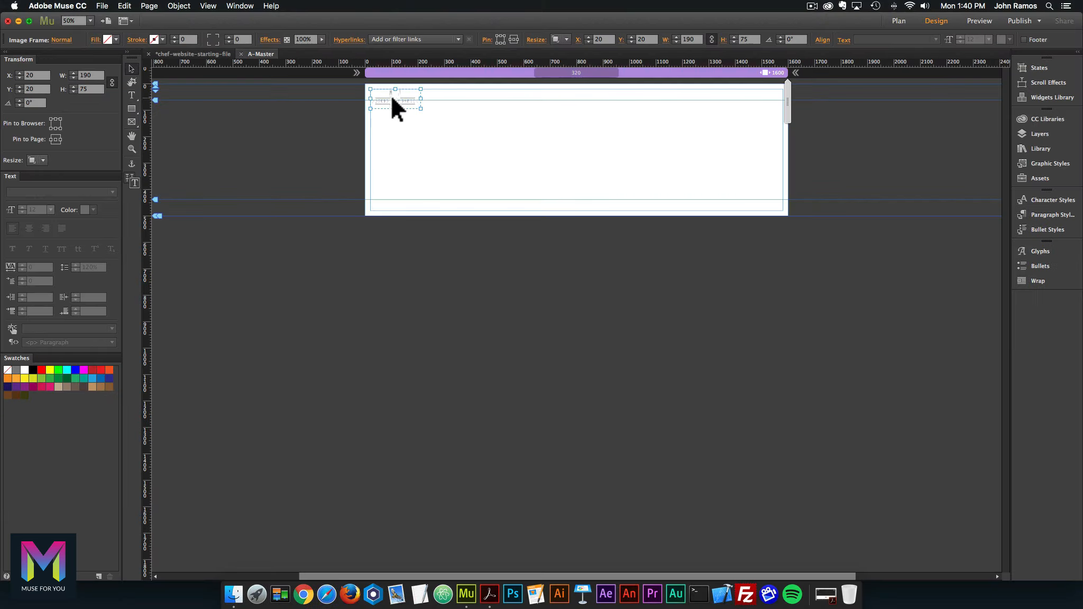
{"action": "key", "text": "super+equal"}
{"action": "key", "text": "super+equal"}
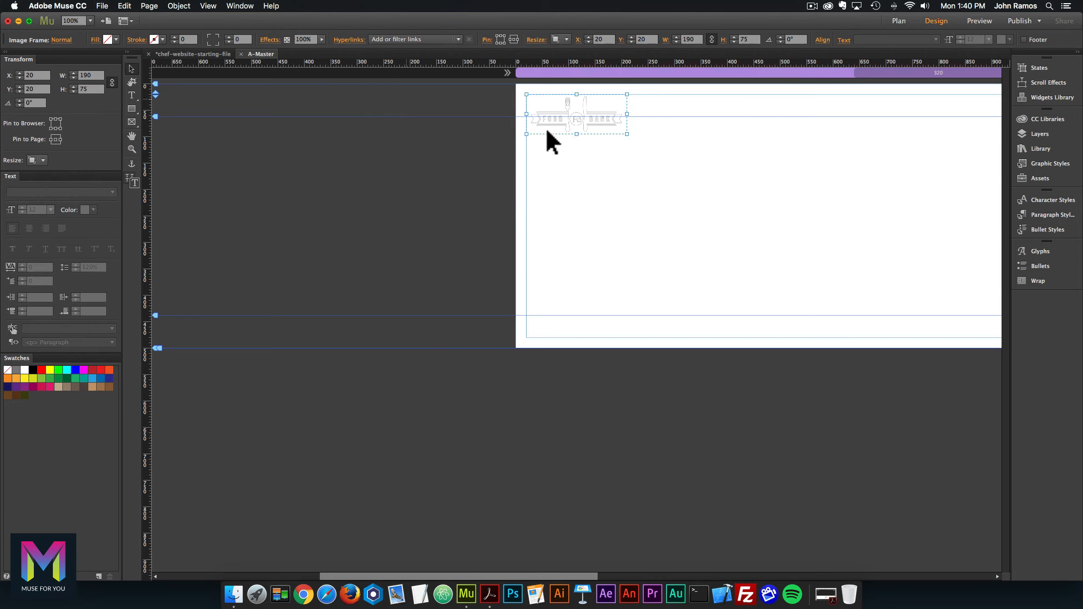
{"action": "scroll", "coordinate": [689, 157], "scroll_direction": "right", "scroll_amount": 2}
{"action": "scroll", "coordinate": [689, 156], "scroll_direction": "right", "scroll_amount": 10}
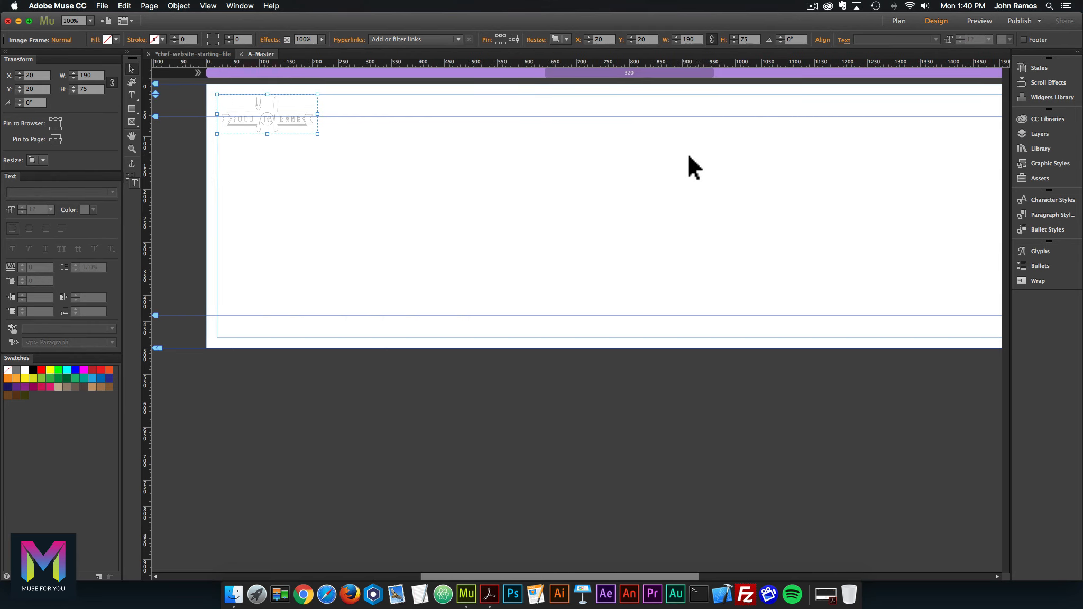
{"action": "scroll", "coordinate": [689, 161], "scroll_direction": "left", "scroll_amount": 1}
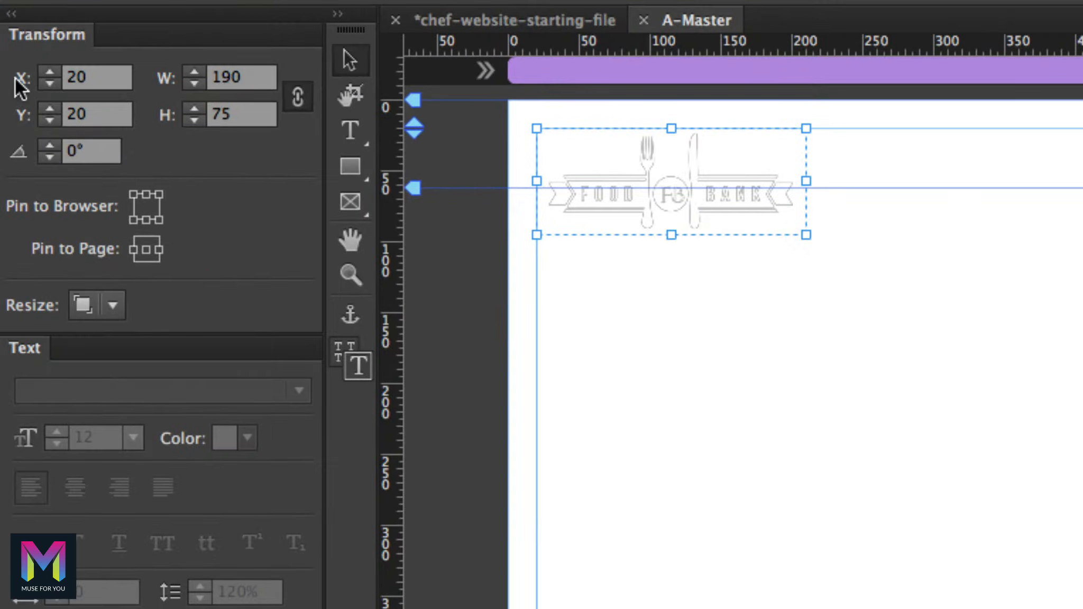
Check the placed header logo's X and Y position, width and height
{"action": "left_click", "coordinate": [41, 75]}
{"action": "left_click", "coordinate": [95, 115]}
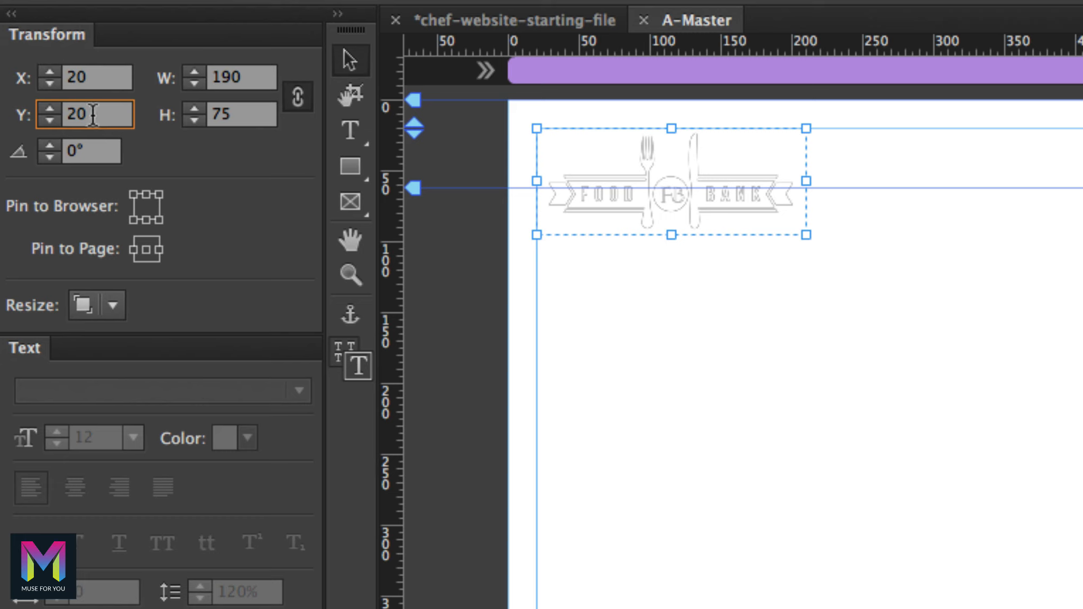
{"action": "left_click", "coordinate": [243, 79]}
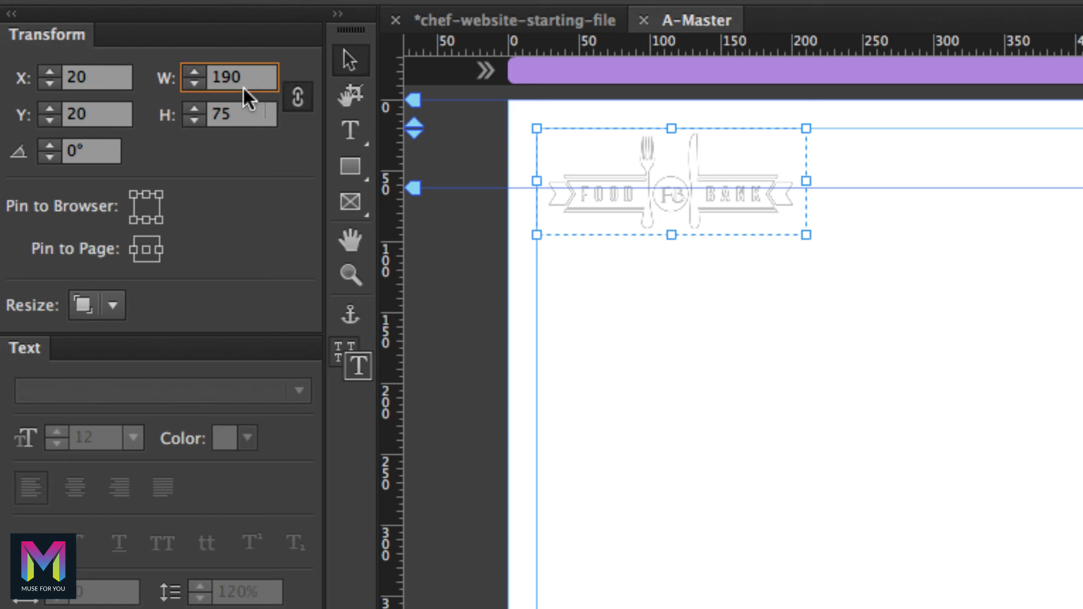
{"action": "left_click", "coordinate": [239, 113]}
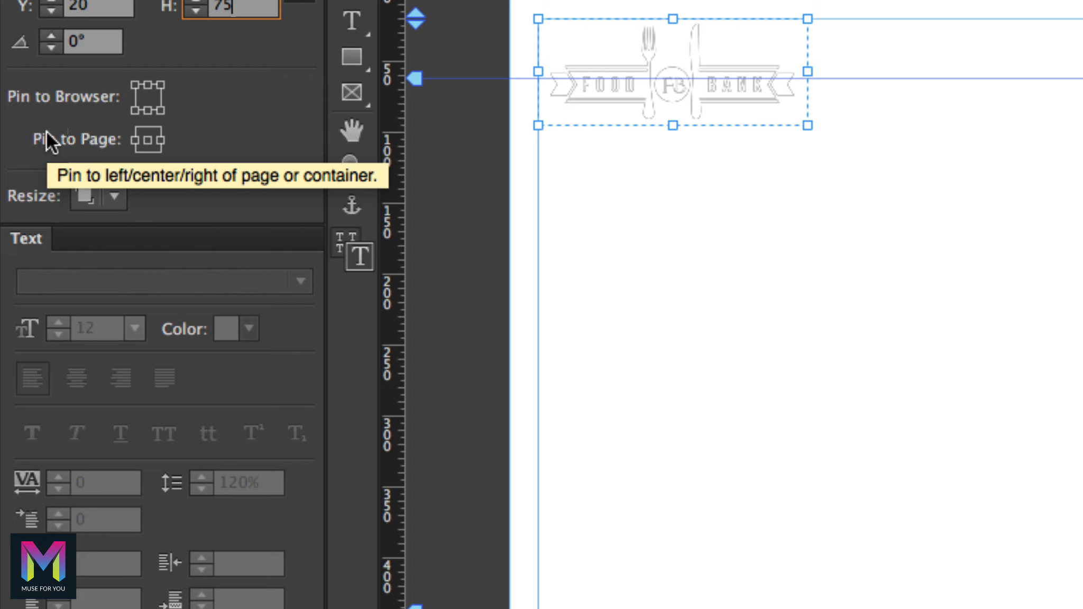
Pin the header logo to the left of the page and set its resize option to None
{"action": "left_click", "coordinate": [133, 138]}
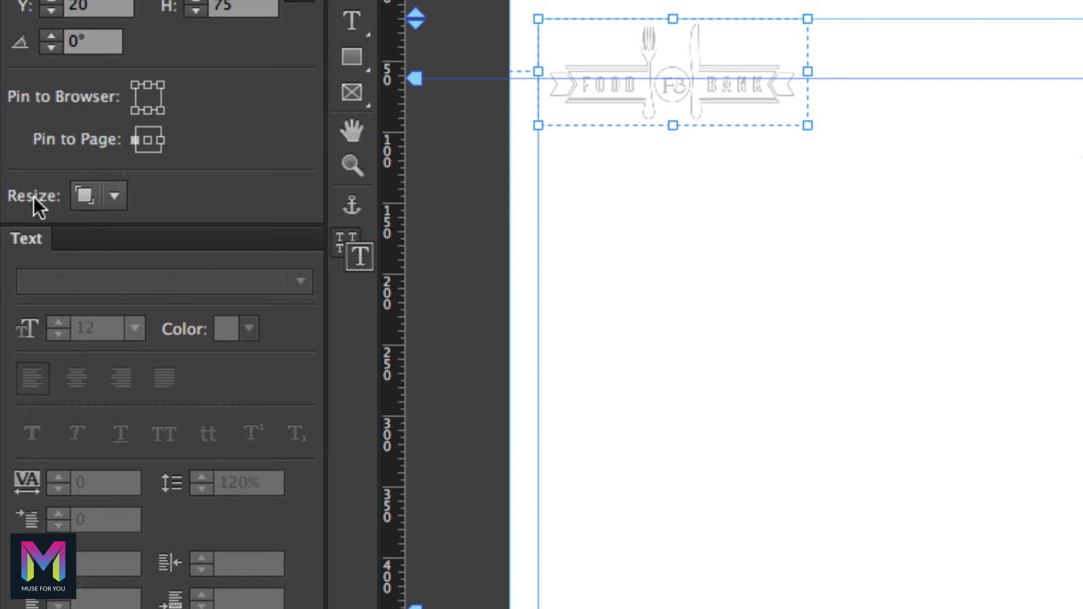
{"action": "left_click", "coordinate": [115, 196]}
{"action": "left_click", "coordinate": [120, 226]}
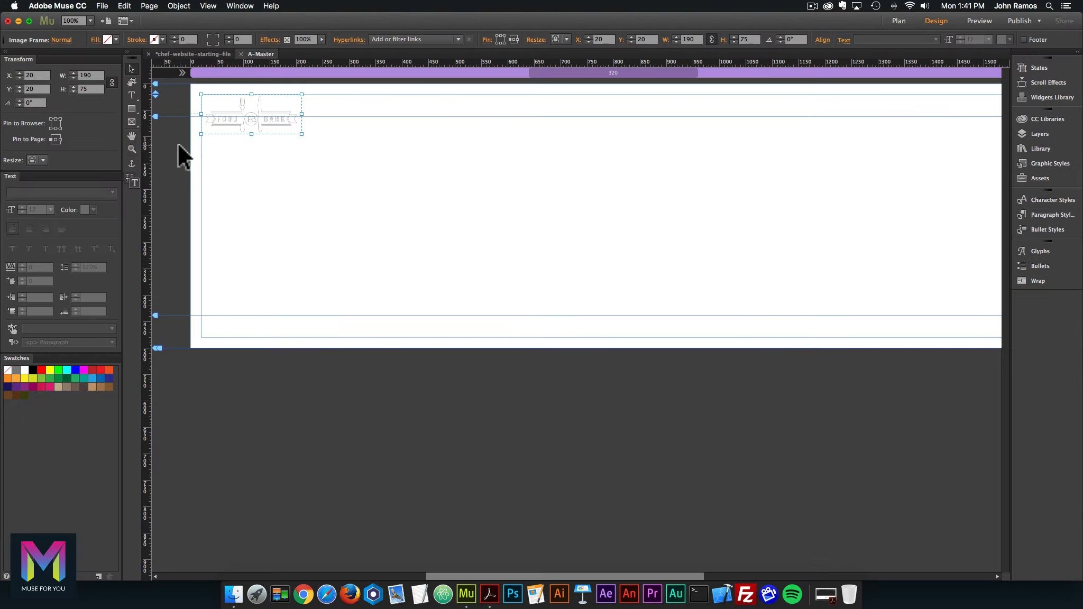
Reselect the header logo and review its Resize and Pin to Page options without changing them
{"action": "left_click", "coordinate": [264, 148]}
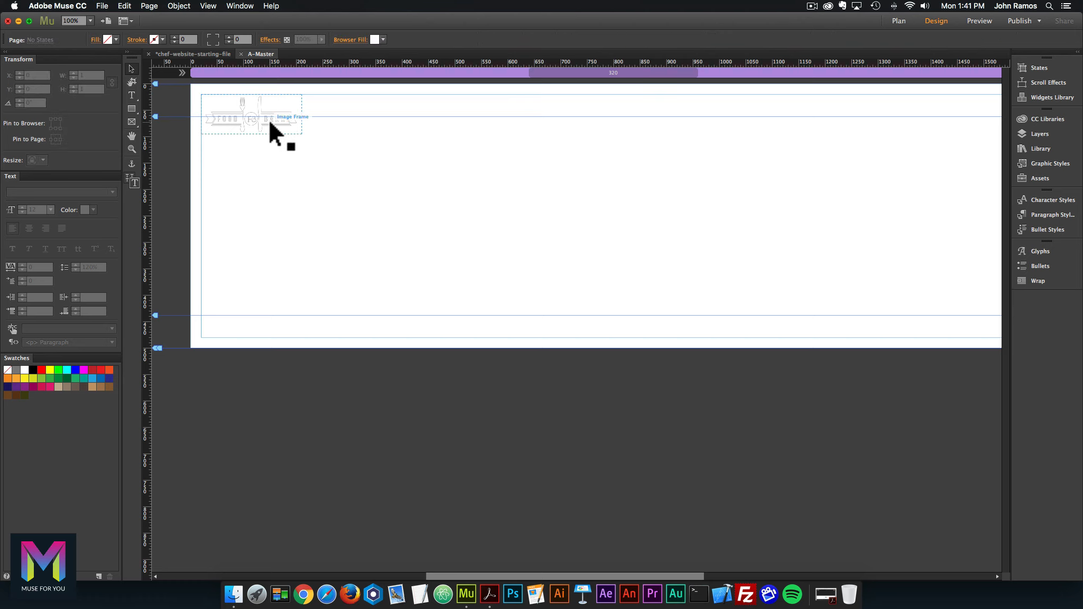
{"action": "left_click", "coordinate": [250, 113]}
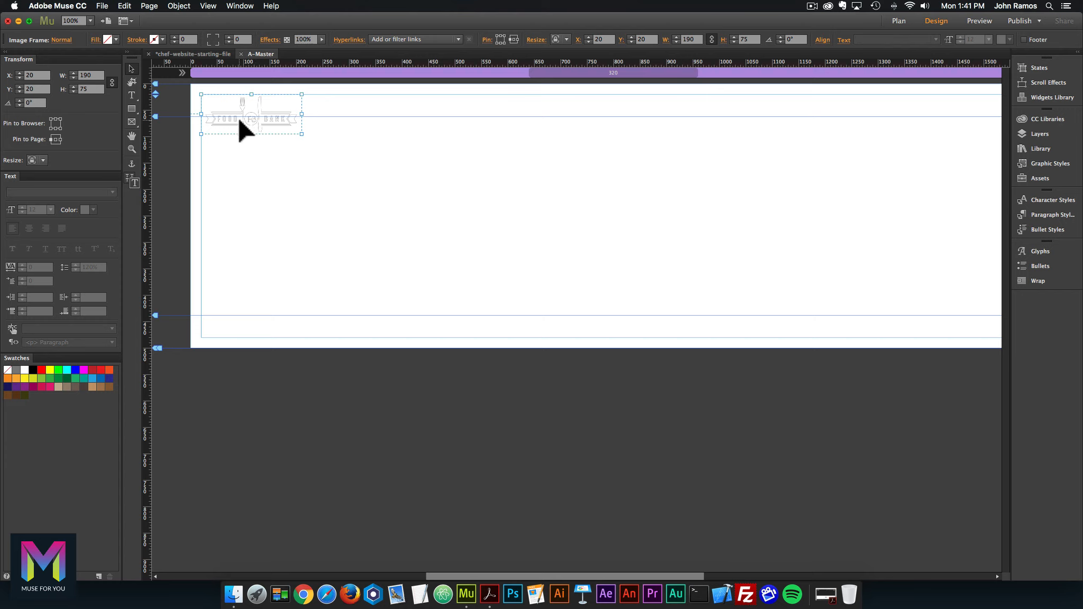
{"action": "right_click", "coordinate": [266, 108]}
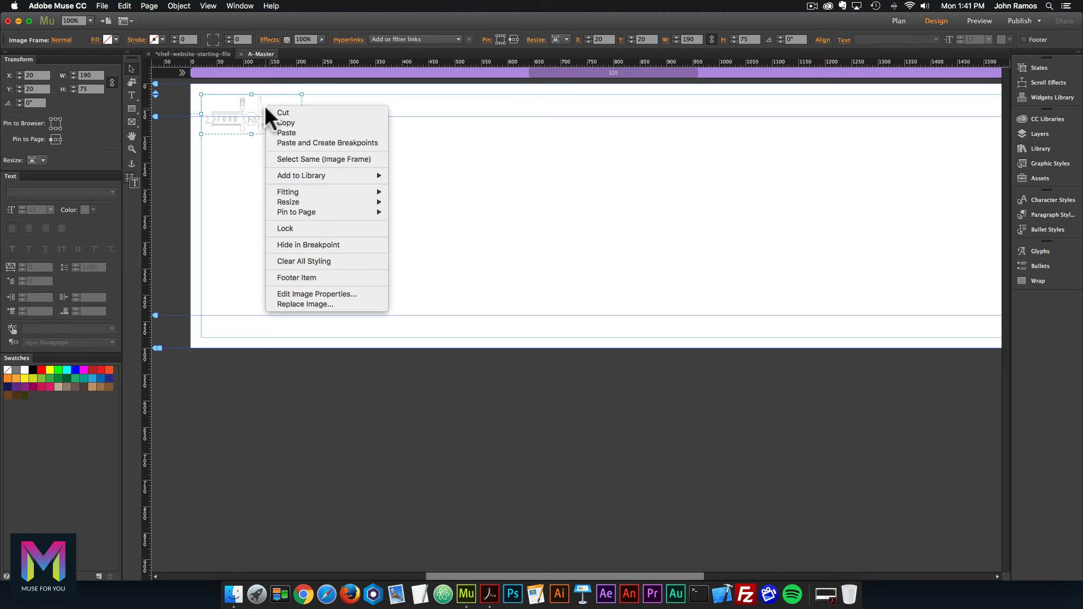
{"action": "mouse_move", "coordinate": [298, 200]}
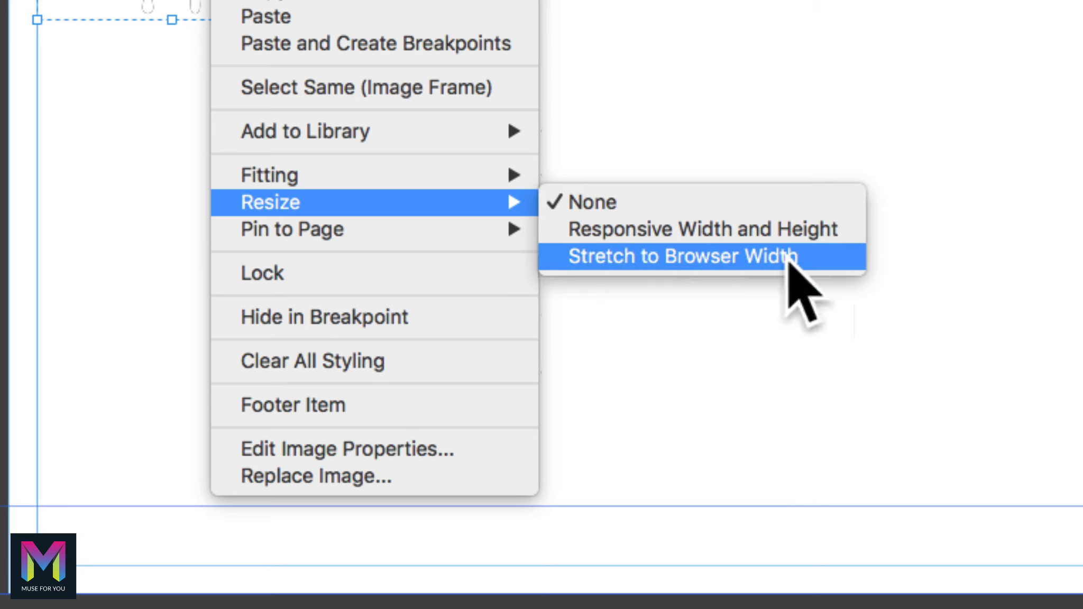
{"action": "mouse_move", "coordinate": [386, 237]}
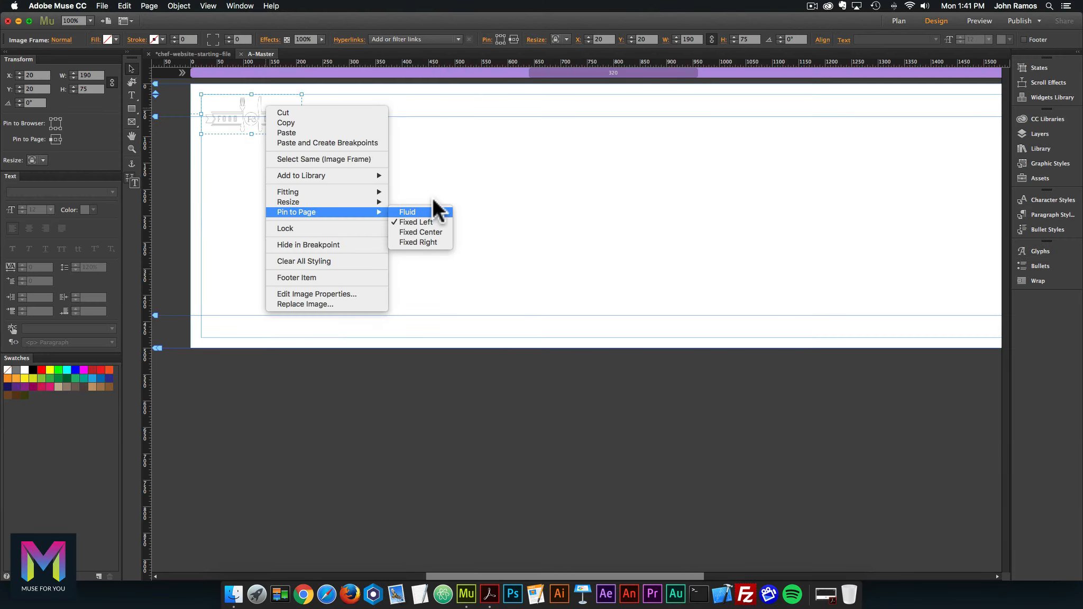
{"action": "left_click", "coordinate": [434, 158]}
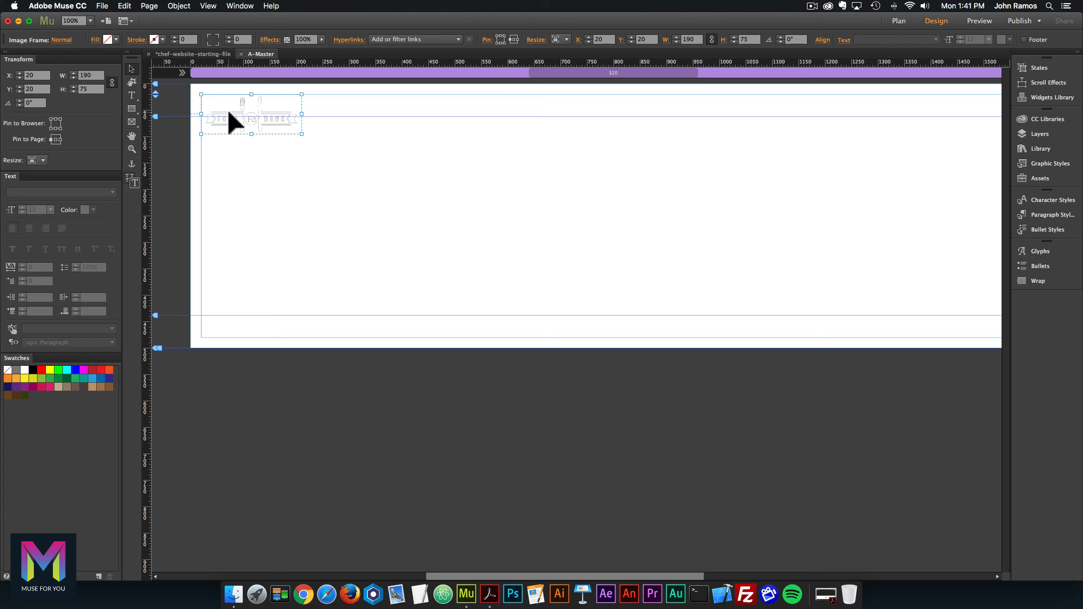
Switch to the Acrobat PDF to check the header menu's note, and return to the A-Master page in Muse
{"action": "left_click", "coordinate": [487, 577]}
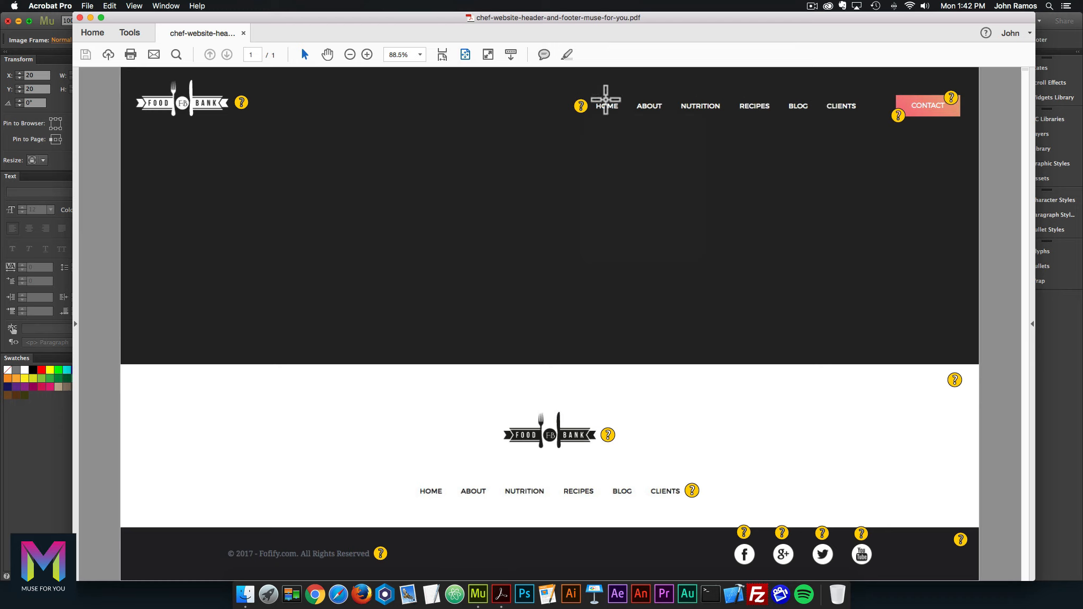
{"action": "mouse_move", "coordinate": [580, 105]}
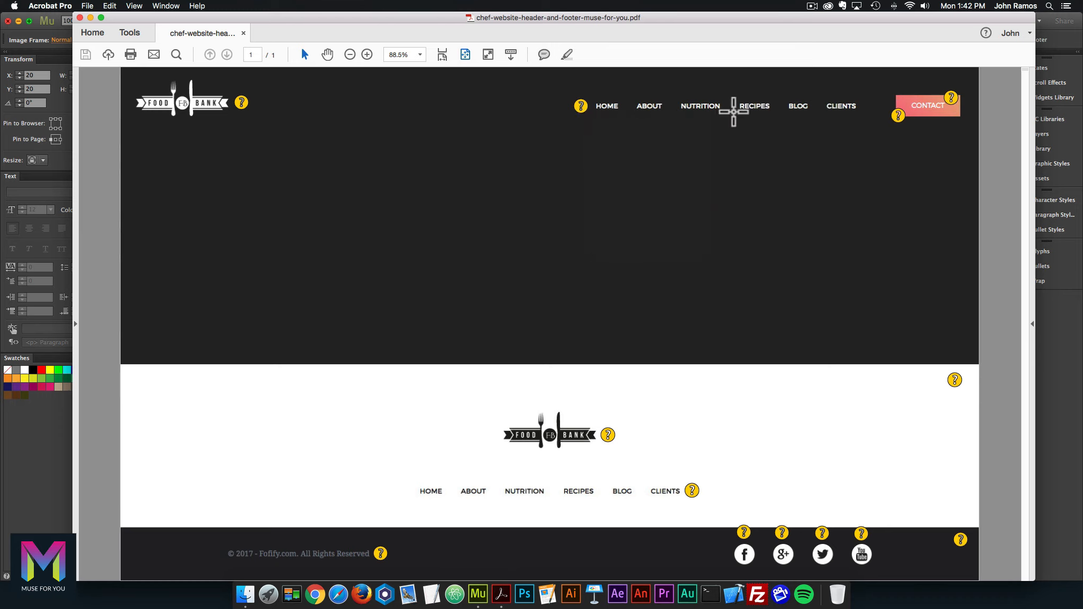
{"action": "left_click", "coordinate": [1063, 353]}
{"action": "scroll", "coordinate": [626, 159], "scroll_direction": "right", "scroll_amount": 5}
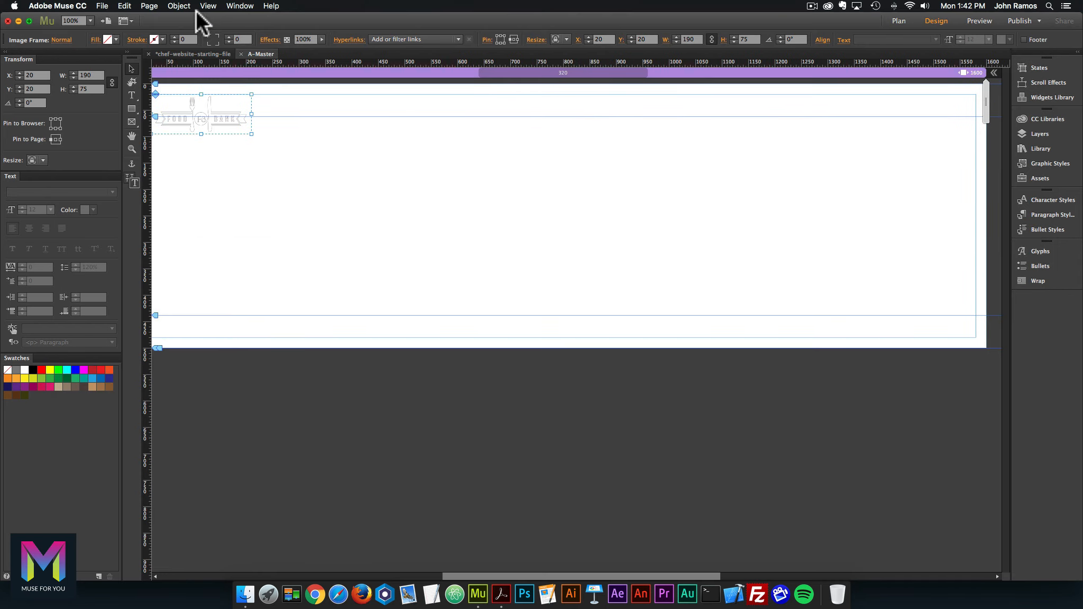
Insert a horizontal Menu widget on the A-Master page, below and to the right of the logo
{"action": "left_click", "coordinate": [178, 6]}
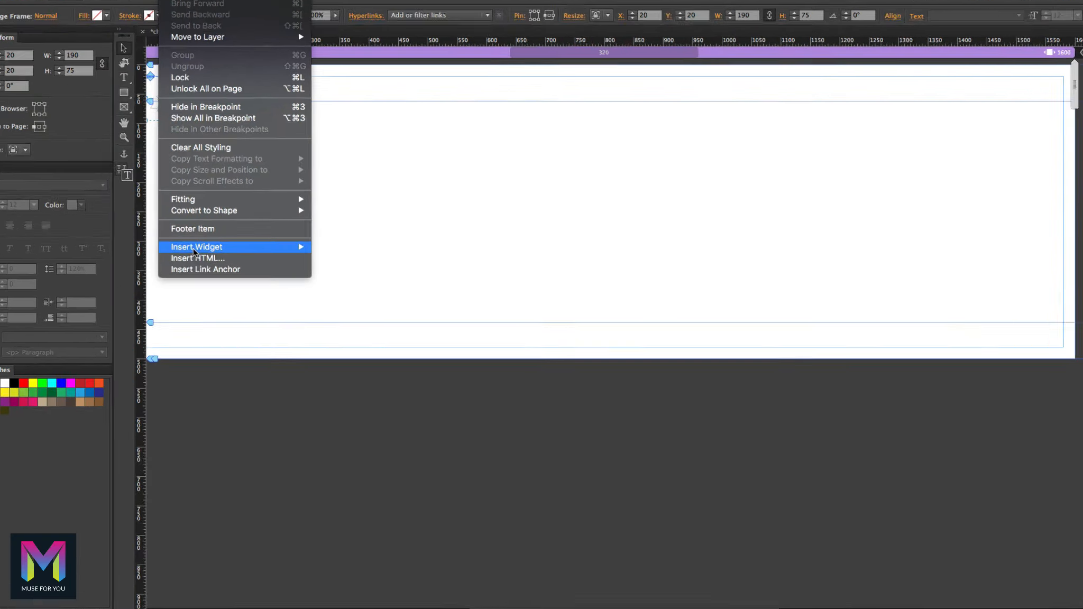
{"action": "mouse_move", "coordinate": [171, 246]}
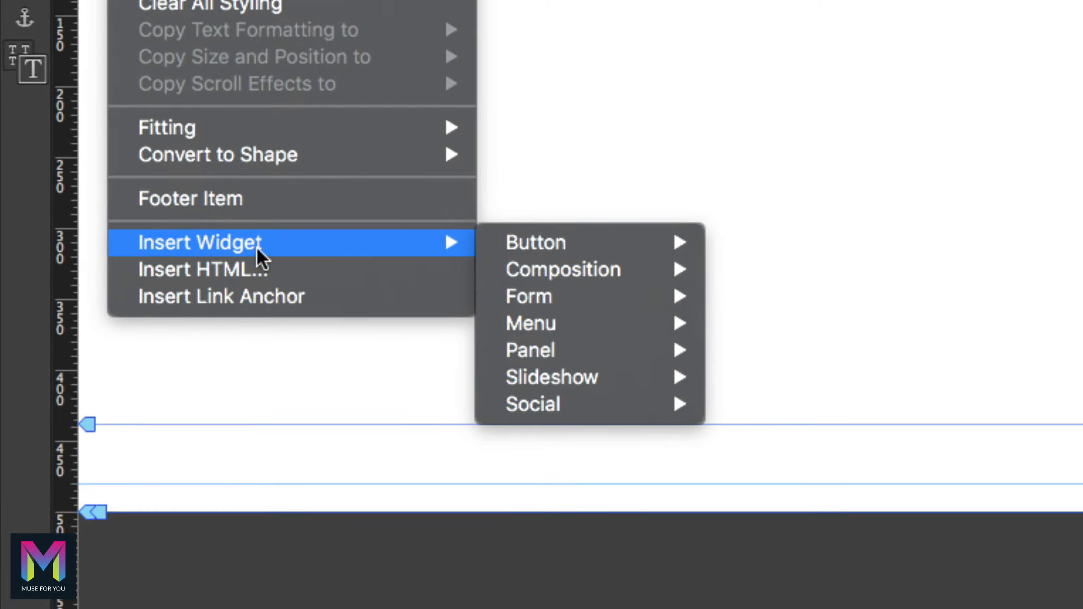
{"action": "mouse_move", "coordinate": [542, 320]}
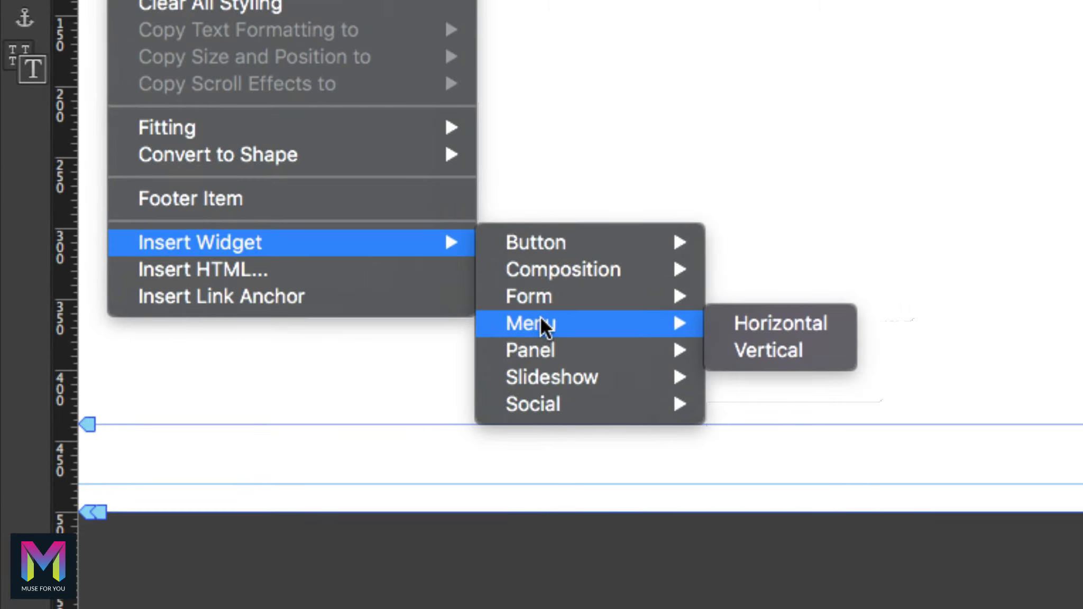
{"action": "left_click", "coordinate": [764, 318]}
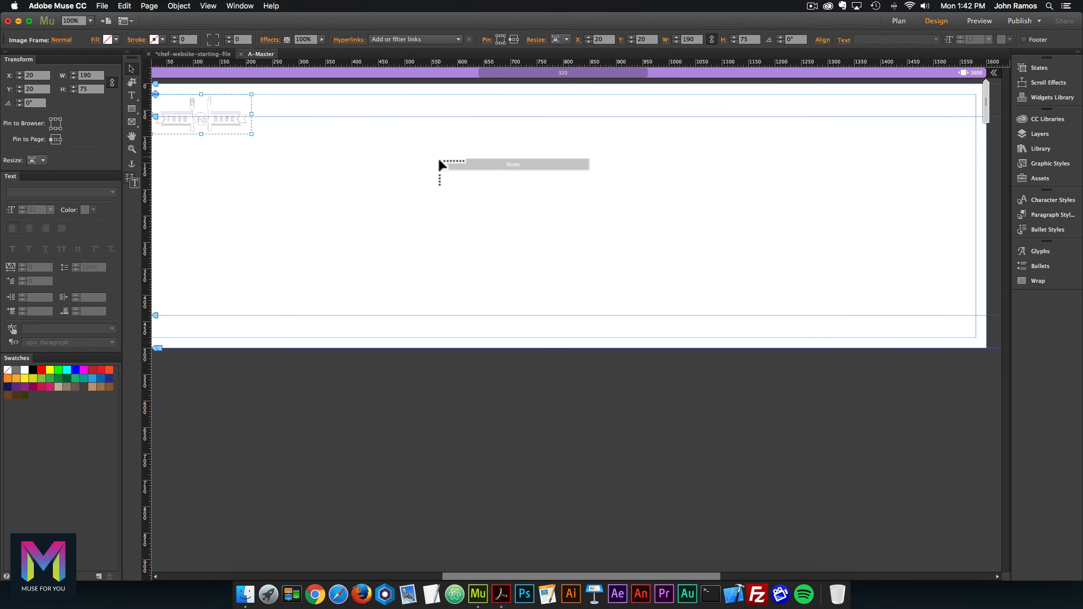
{"action": "left_click", "coordinate": [438, 161]}
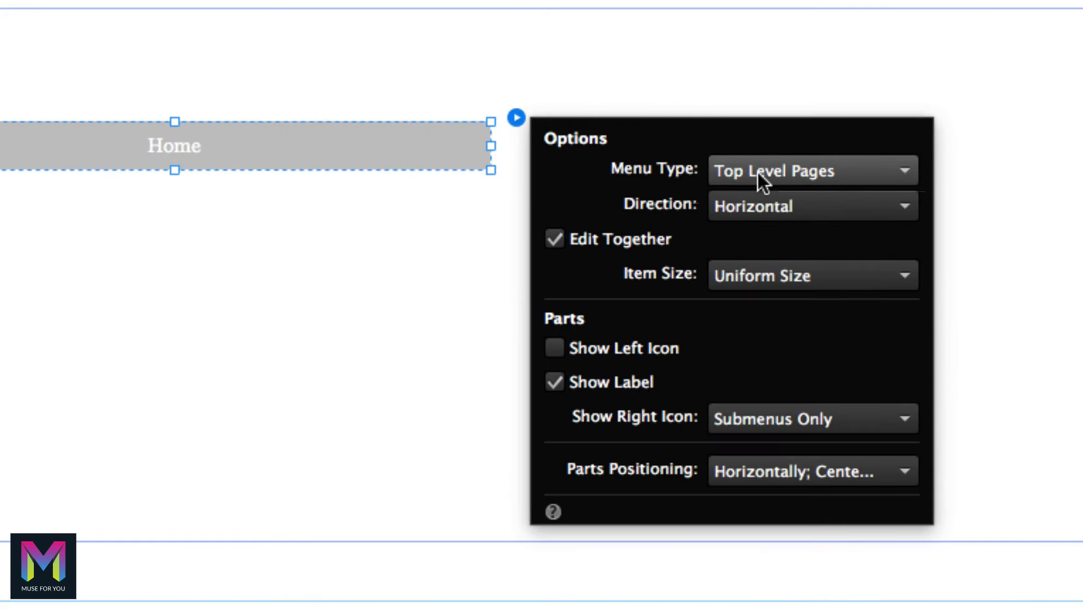
Set the menu widget's Menu Type to Manual and close its options
{"action": "left_click", "coordinate": [774, 170]}
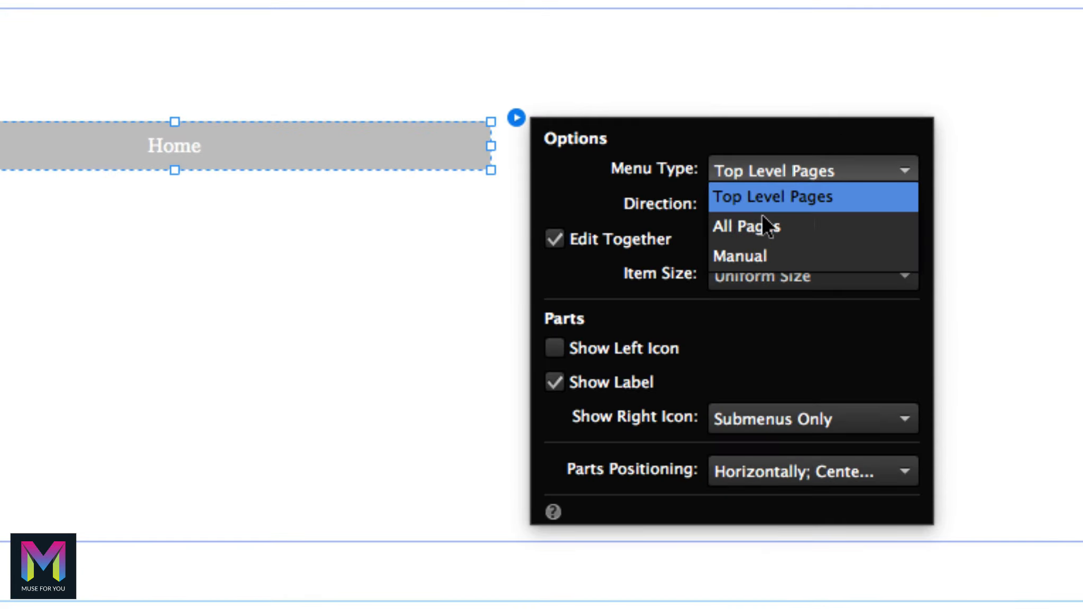
{"action": "left_click", "coordinate": [755, 248]}
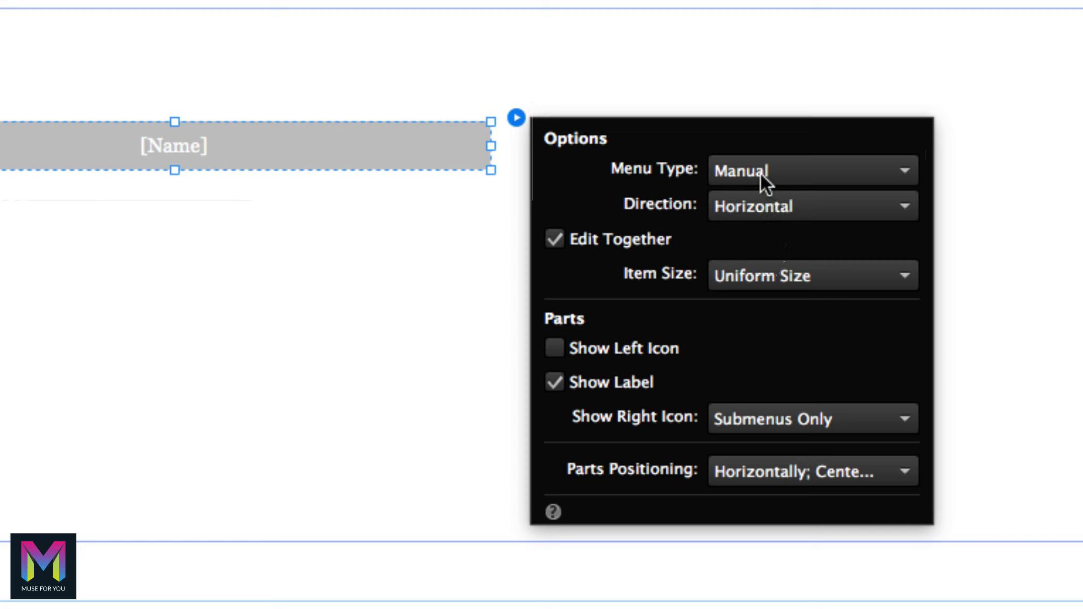
{"action": "left_click", "coordinate": [760, 172]}
{"action": "left_click", "coordinate": [745, 255]}
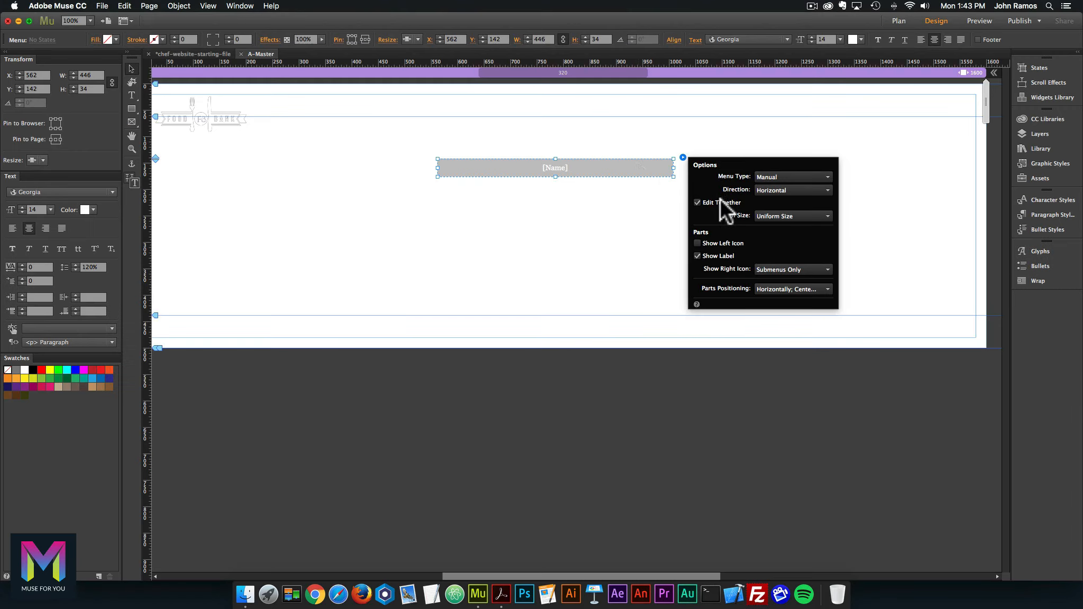
{"action": "left_click", "coordinate": [361, 94]}
Check the header menu's items in the Acrobat PDF guide and return to the A-Master page in Muse
{"action": "left_click", "coordinate": [41, 507]}
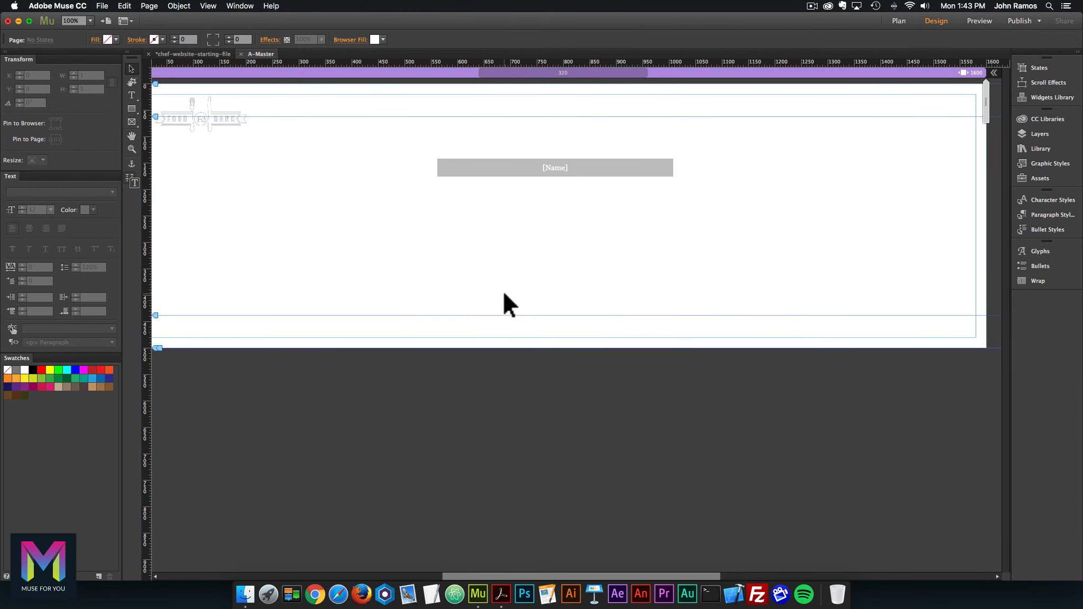
{"action": "left_click", "coordinate": [500, 523]}
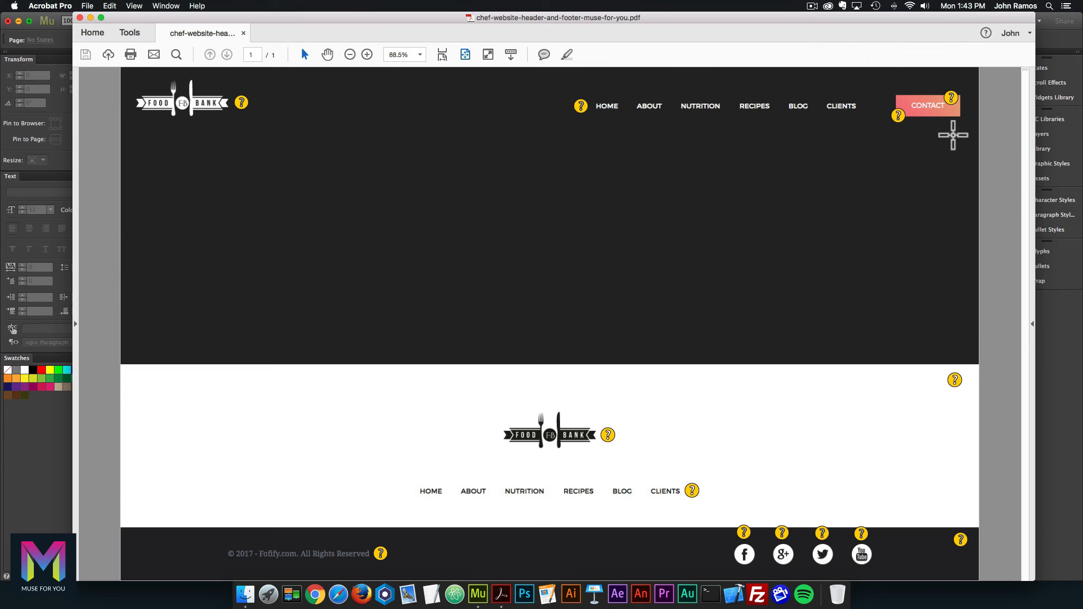
{"action": "left_click", "coordinate": [1063, 334]}
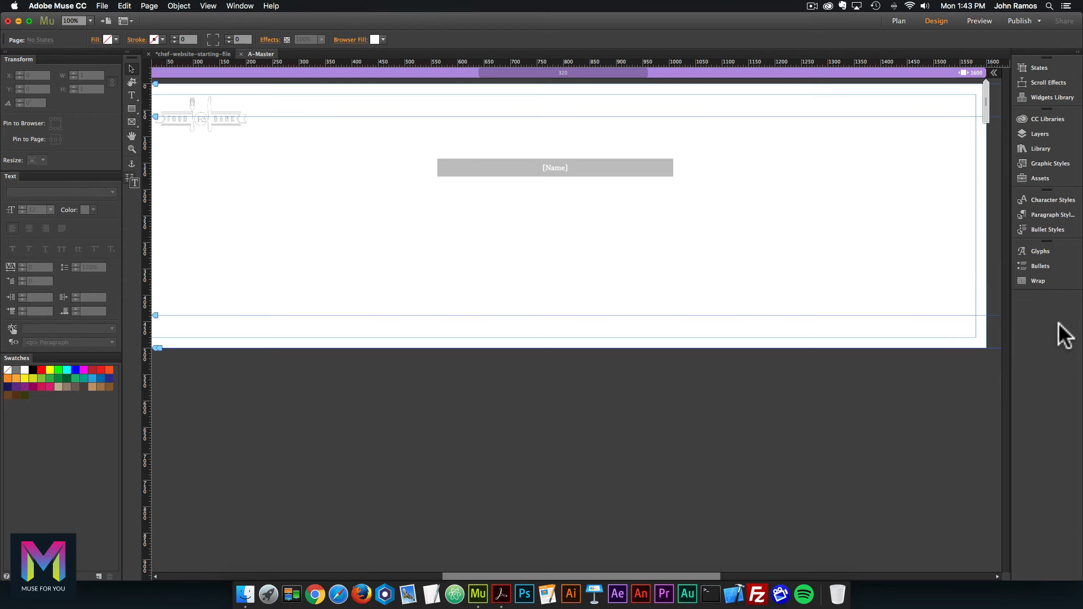
Move the menu left to about X 447, Y 138 and add items until it holds six
{"action": "left_click", "coordinate": [628, 167]}
{"action": "left_click_drag", "start_coordinate": [643, 168], "coordinate": [584, 166]}
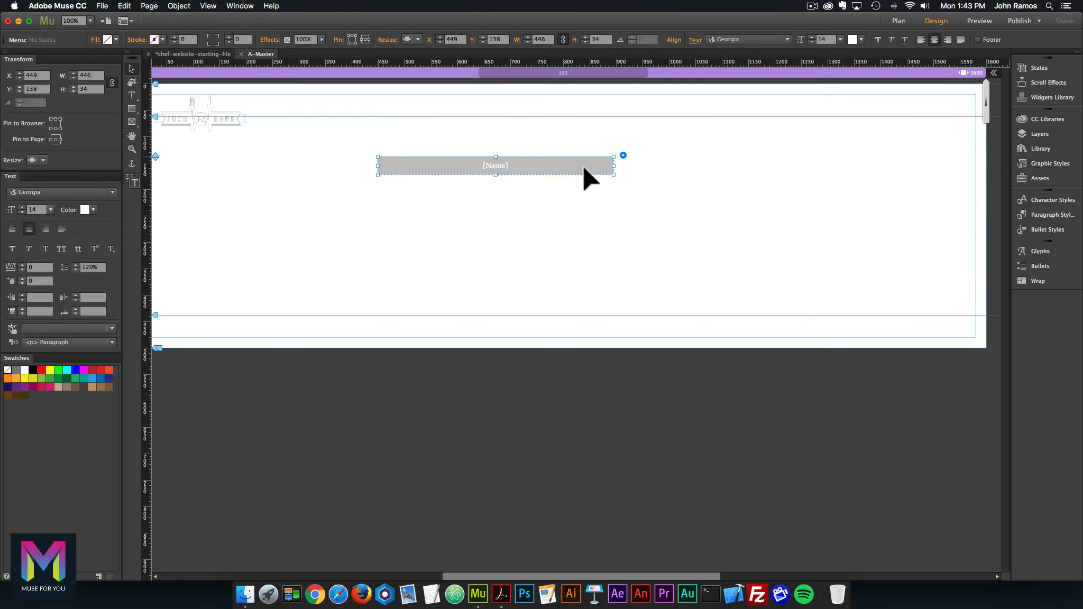
{"action": "left_click", "coordinate": [584, 161]}
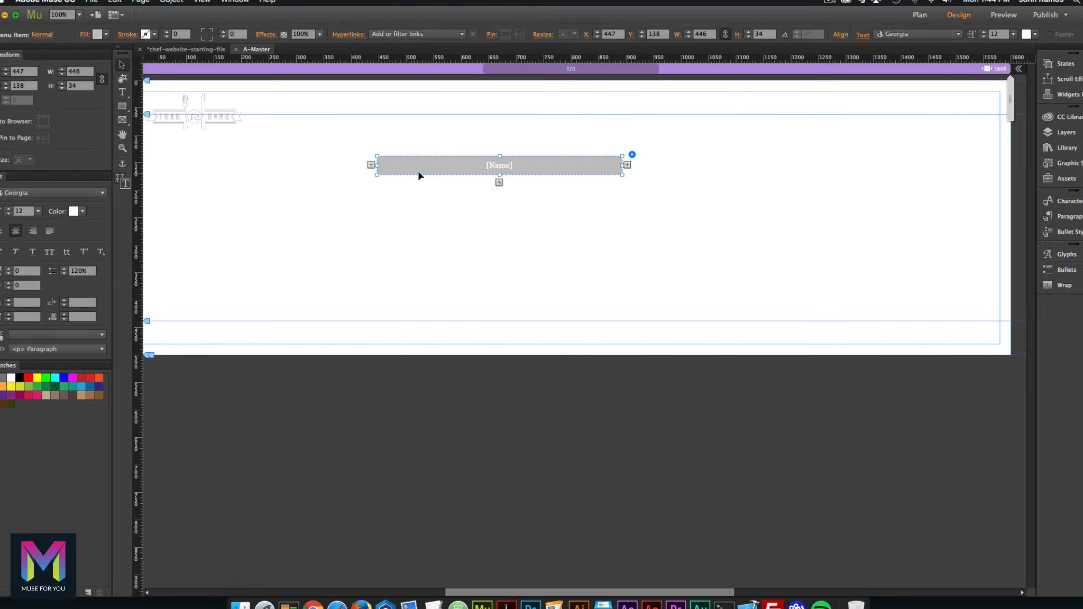
{"action": "left_click", "coordinate": [626, 165]}
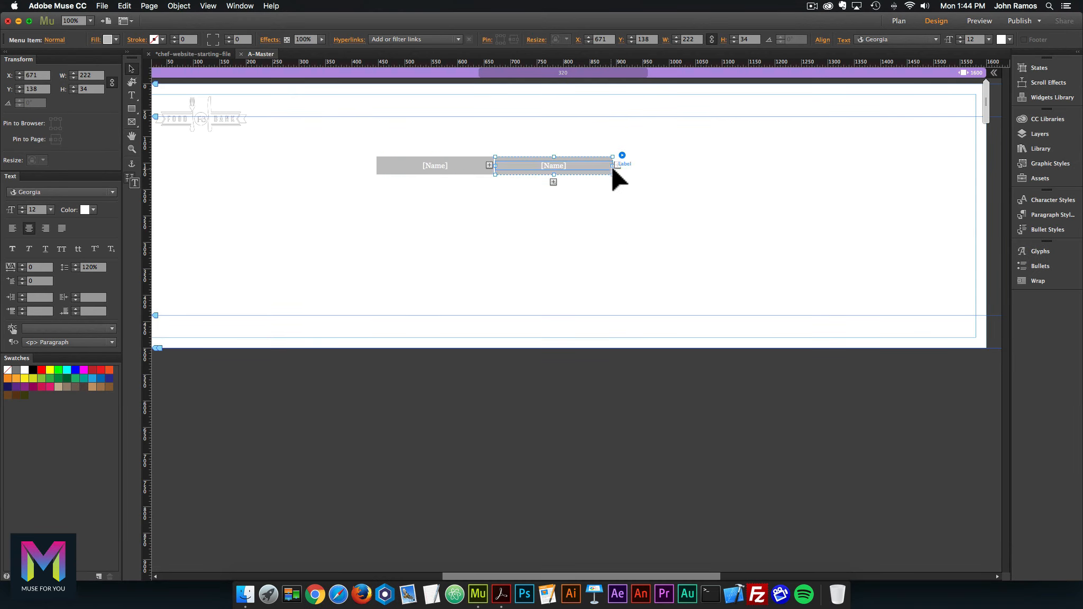
{"action": "left_click", "coordinate": [616, 165]}
{"action": "left_click", "coordinate": [617, 165]}
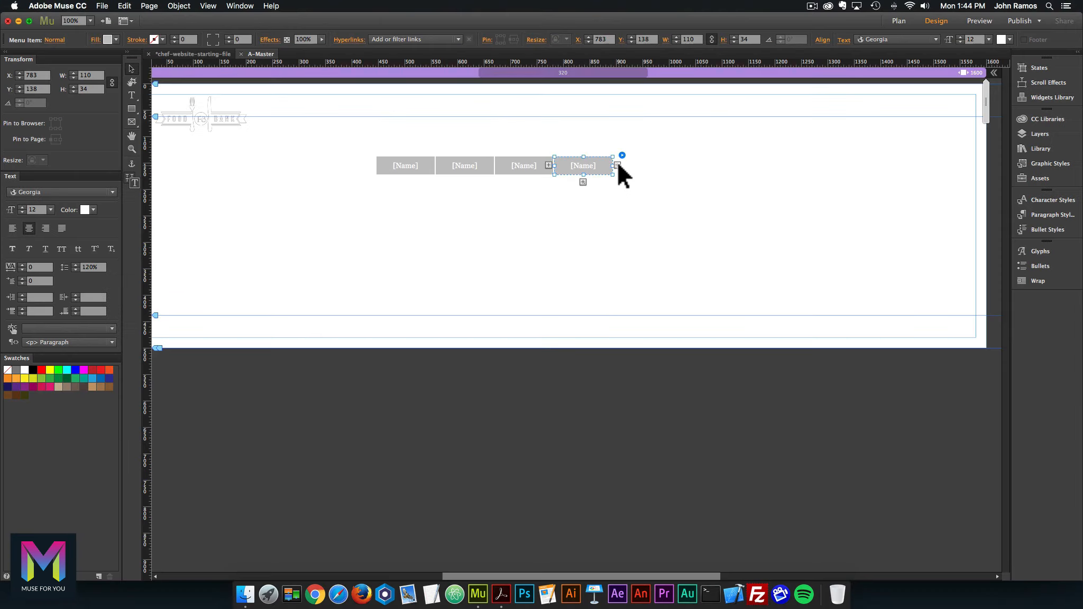
{"action": "left_click", "coordinate": [617, 165]}
{"action": "left_click", "coordinate": [616, 166]}
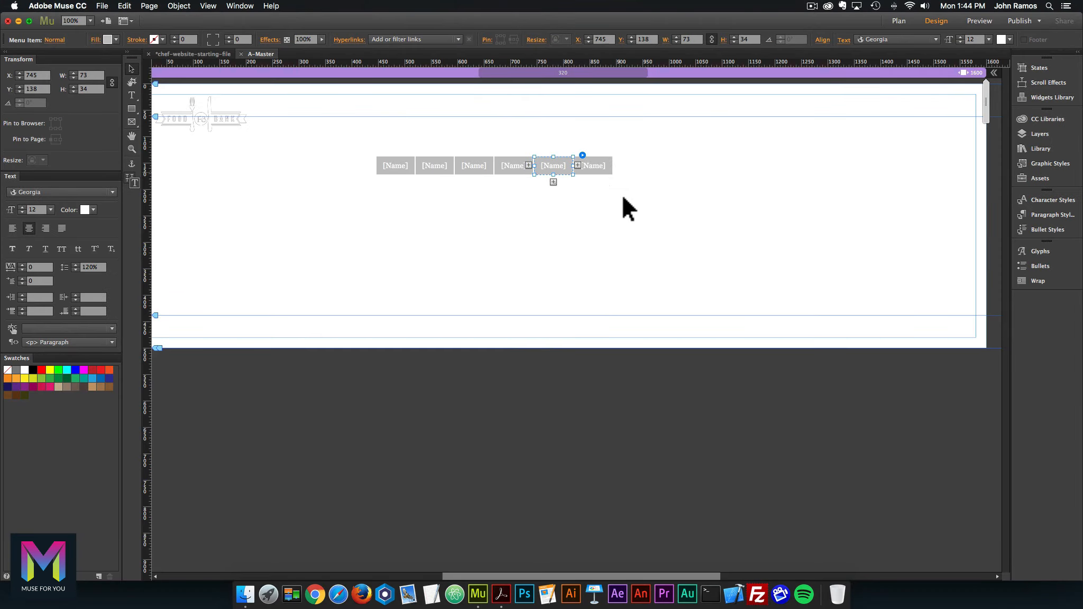
{"action": "left_click", "coordinate": [577, 207]}
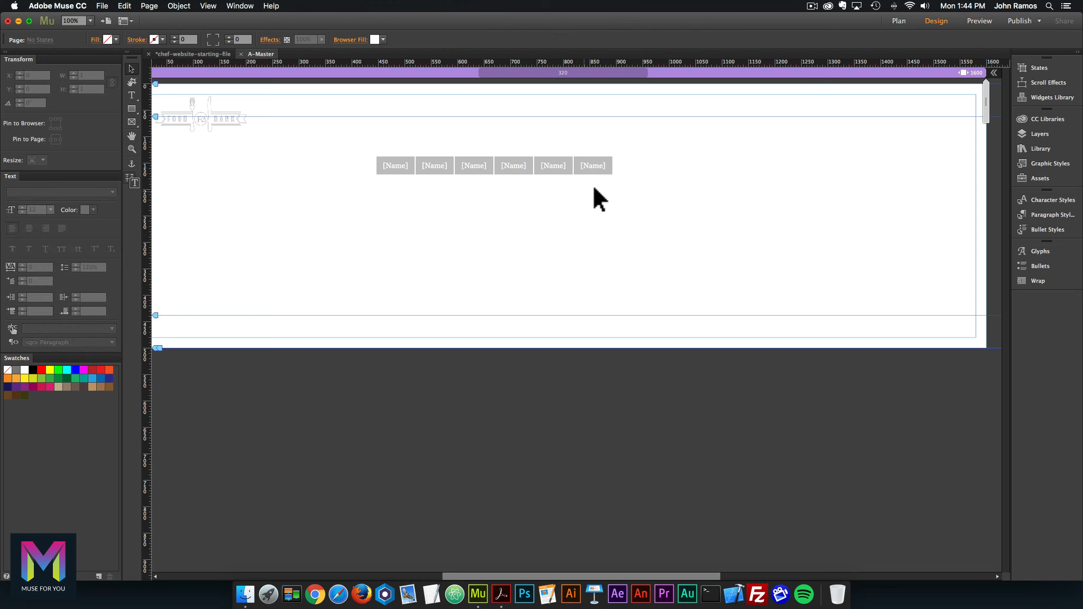
Try to set the whole menu's width to 519 and height to 34 with its proportions still constrained
{"action": "left_click", "coordinate": [549, 165]}
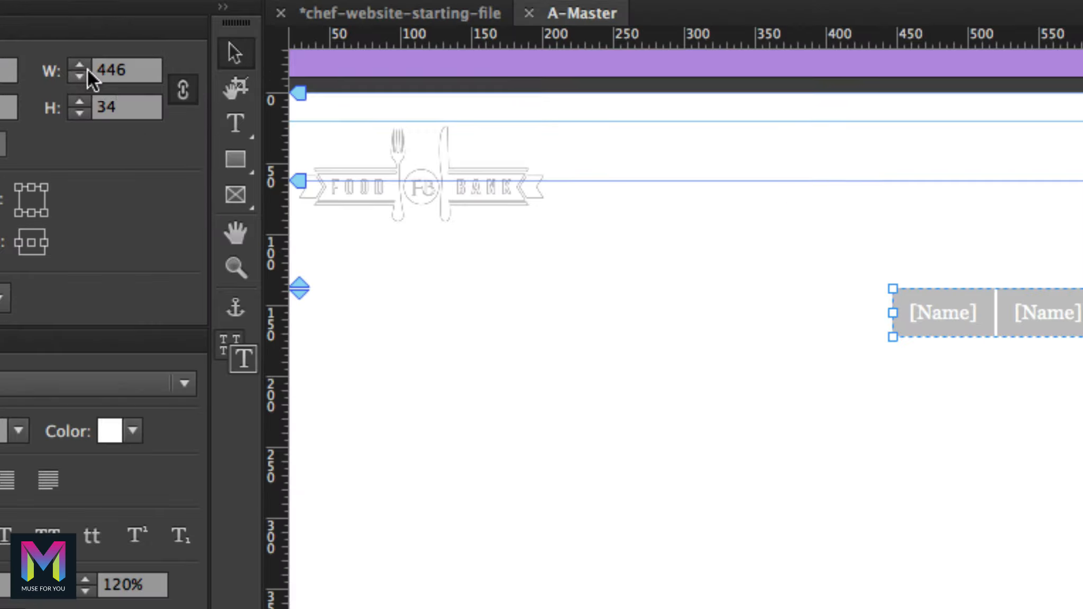
{"action": "left_click", "coordinate": [70, 73]}
{"action": "type", "text": "519"}
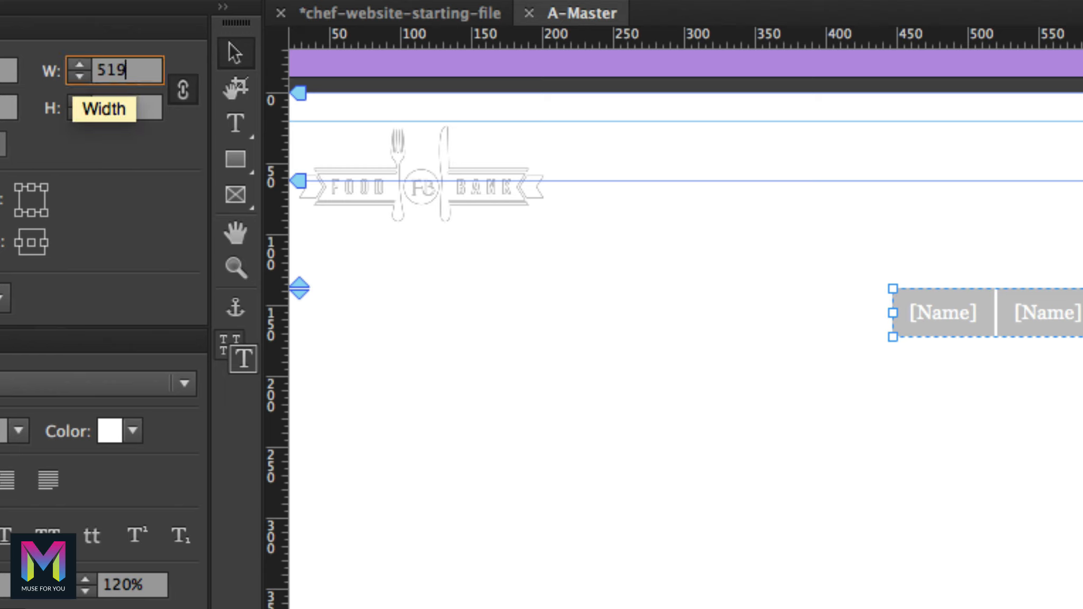
{"action": "key", "text": "Return"}
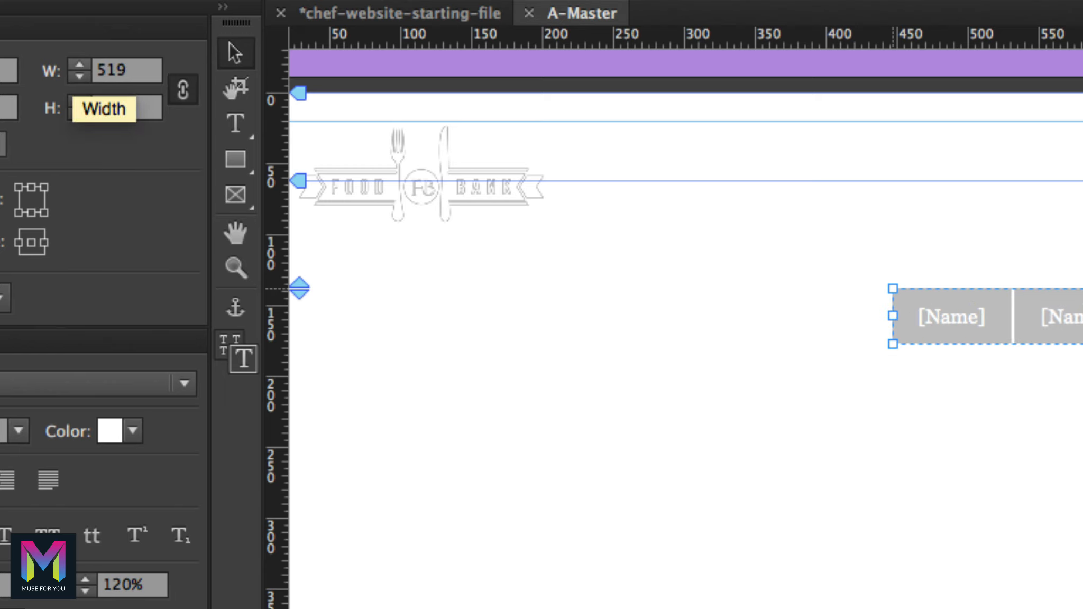
{"action": "left_click", "coordinate": [97, 108]}
{"action": "type", "text": "32"}
{"action": "key", "text": "BackSpace"}
{"action": "type", "text": "4"}
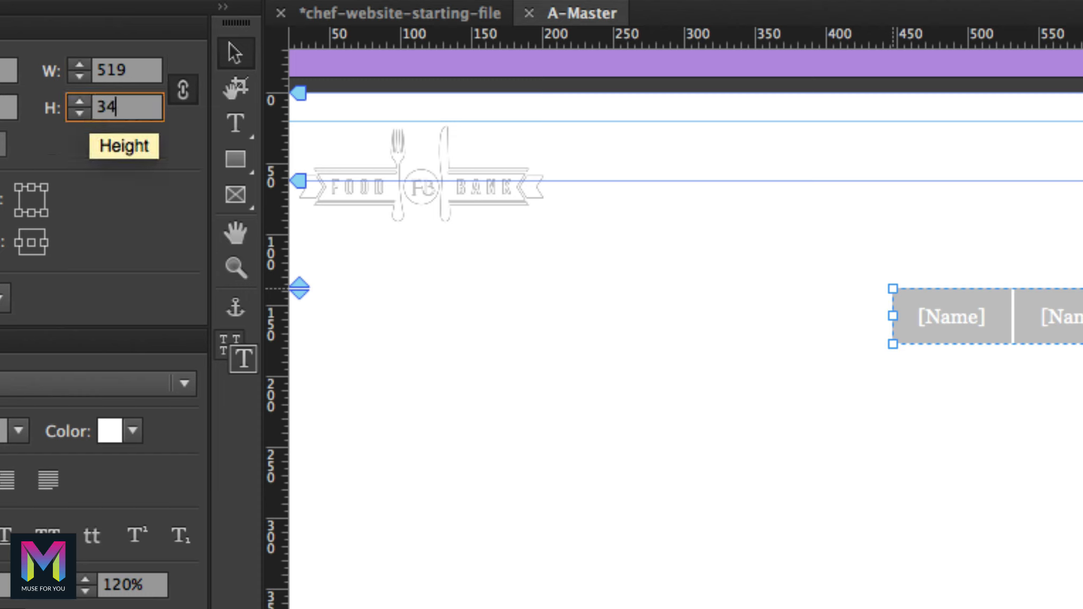
{"action": "key", "text": "Return"}
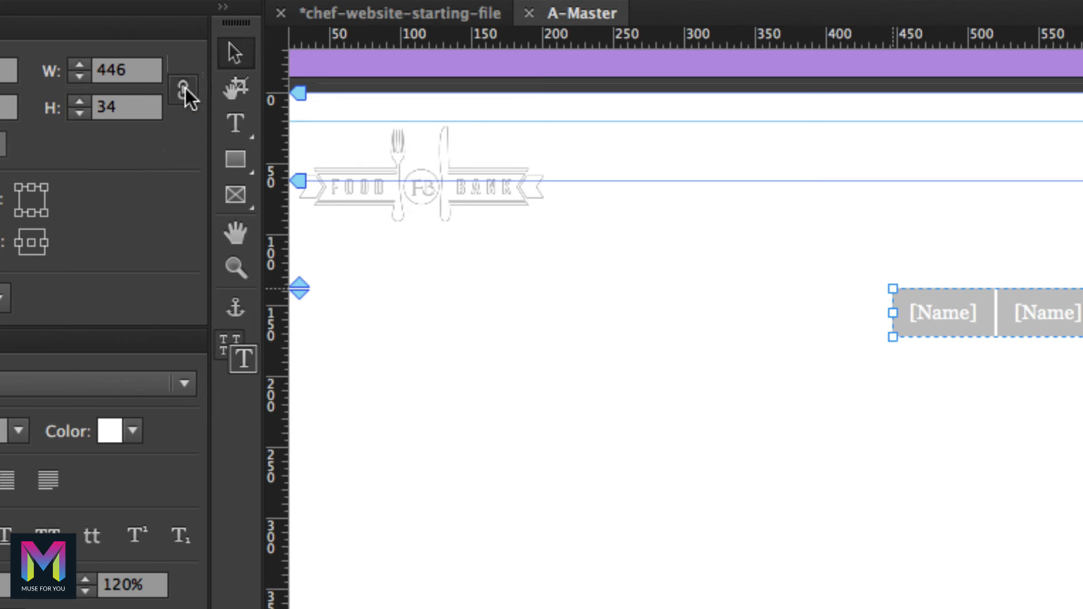
Unlink the menu's width and height proportions and set its width to 519, keeping the height at 34
{"action": "left_click", "coordinate": [181, 91]}
{"action": "left_click", "coordinate": [103, 68]}
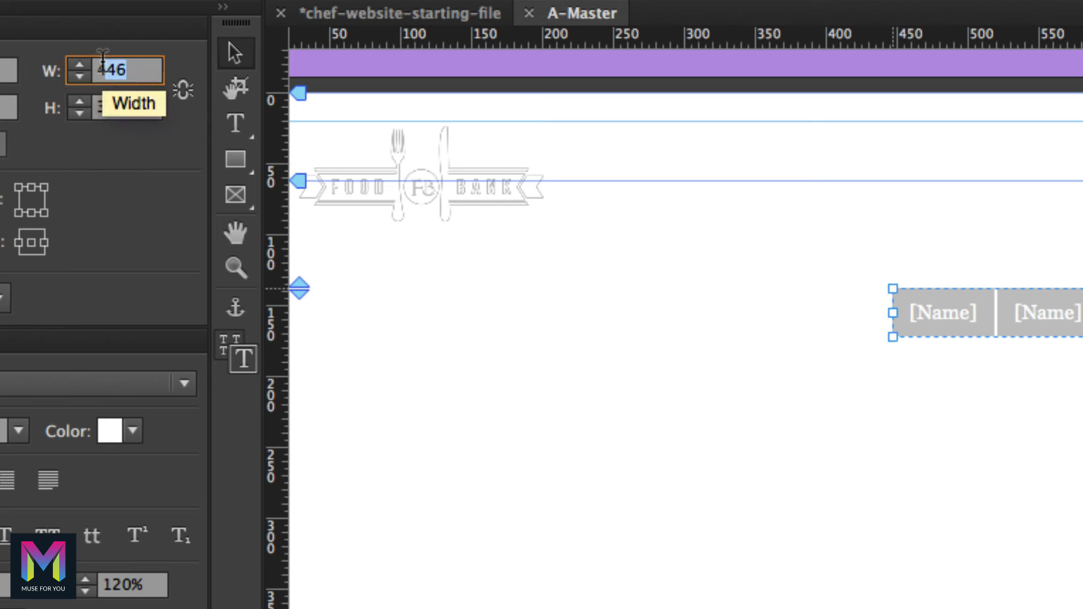
{"action": "type", "text": "4519"}
{"action": "key", "text": "Return"}
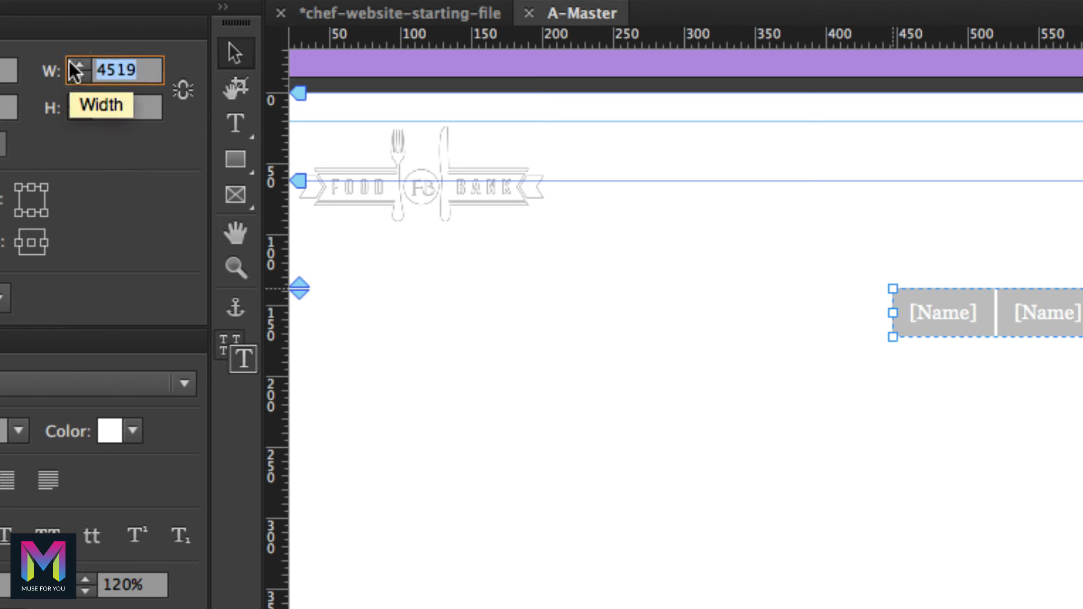
{"action": "type", "text": "519"}
{"action": "key", "text": "Return"}
{"action": "left_click", "coordinate": [144, 107]}
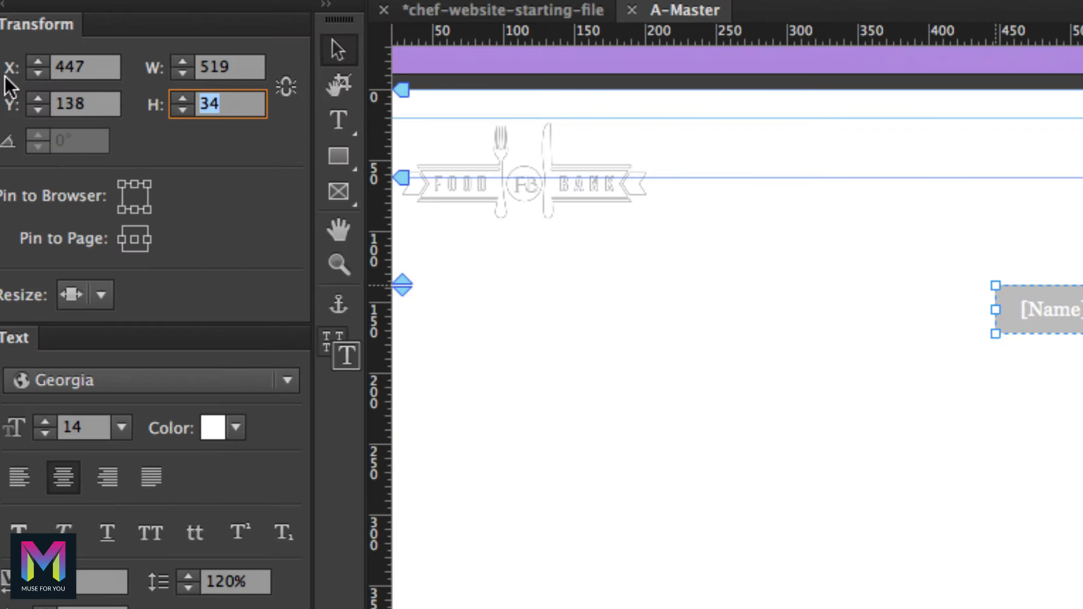
Position the menu at X 869 and Y 55, and deselect it
{"action": "left_click", "coordinate": [38, 74]}
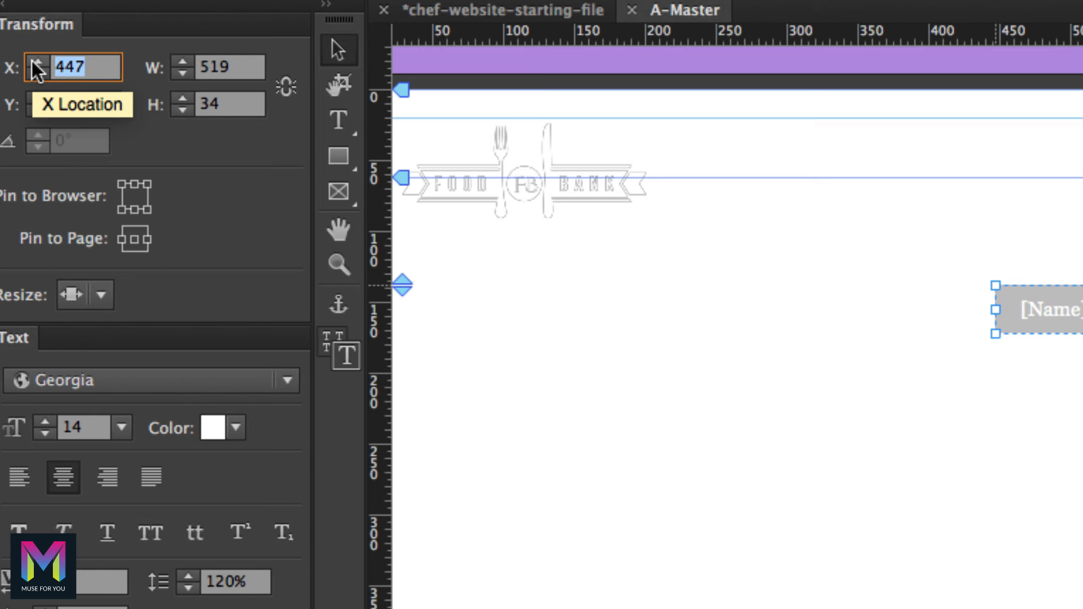
{"action": "type", "text": "85"}
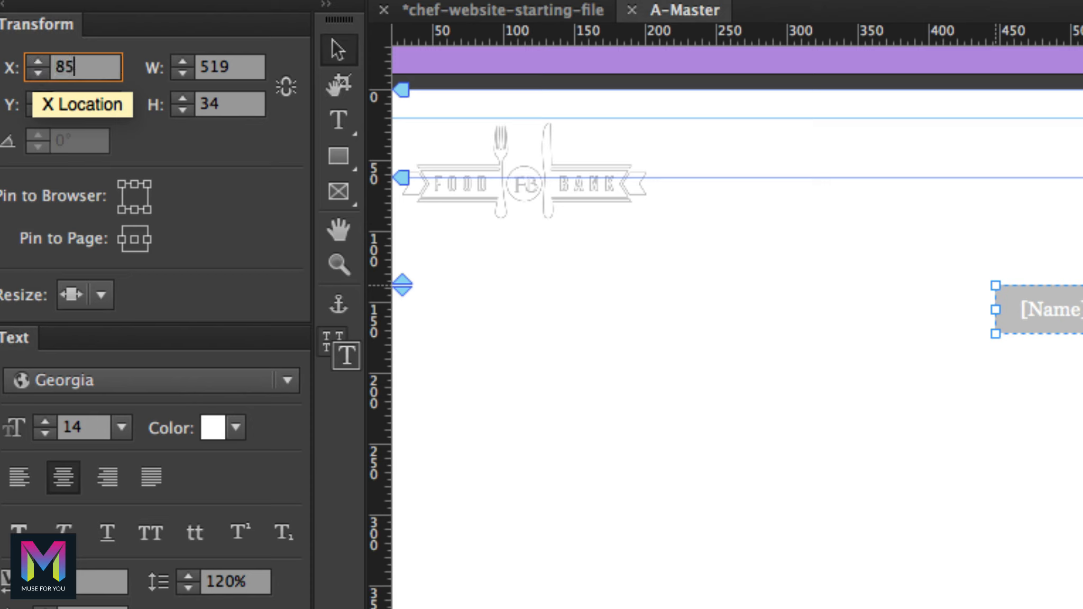
{"action": "key", "text": "BackSpace"}
{"action": "type", "text": "69"}
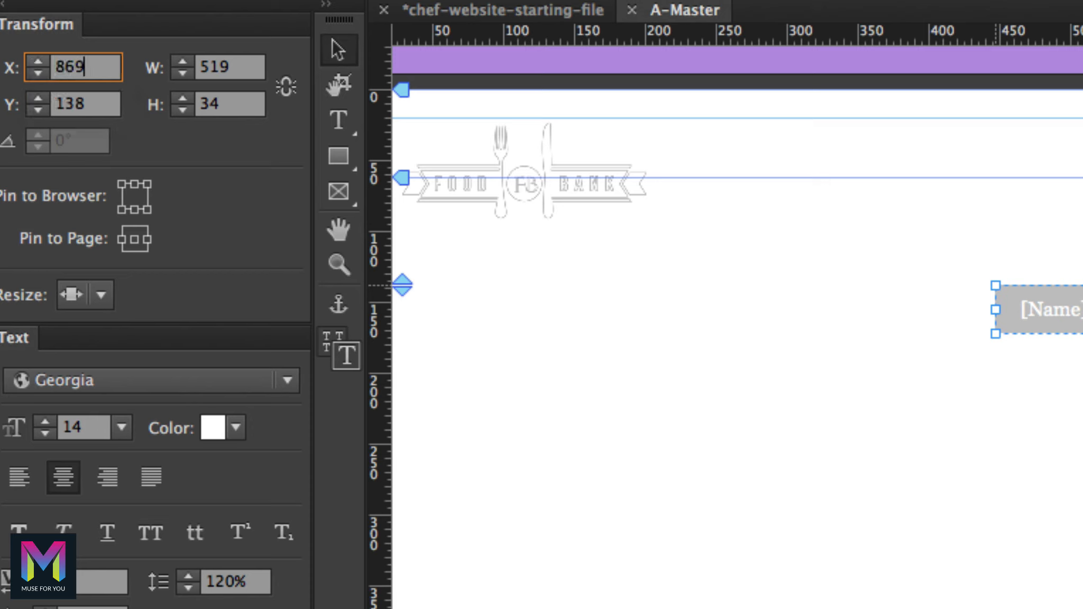
{"action": "key", "text": "Tab"}
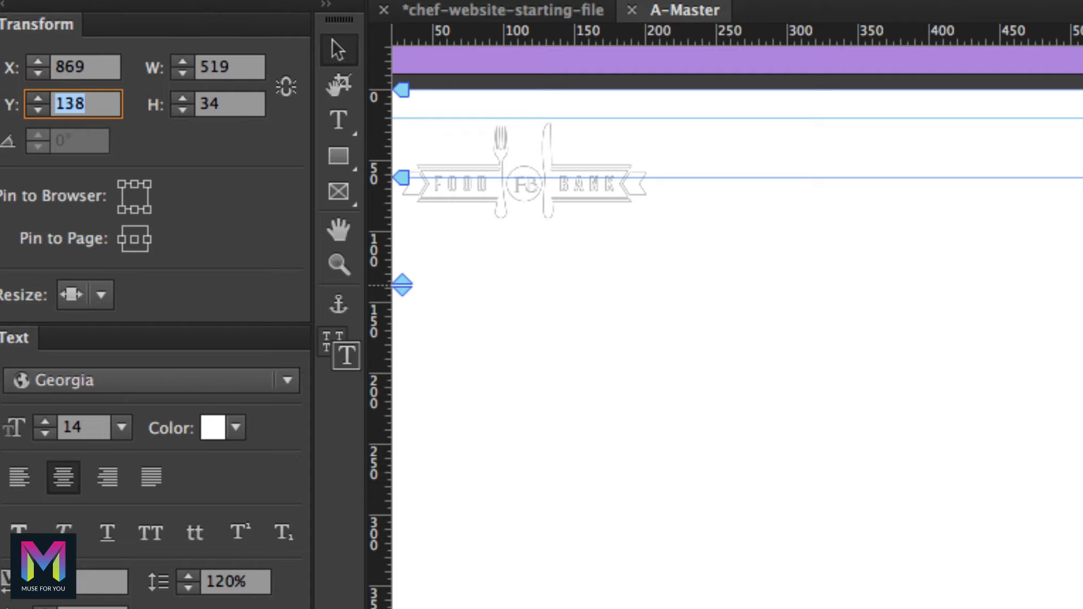
{"action": "type", "text": "55"}
{"action": "key", "text": "Return"}
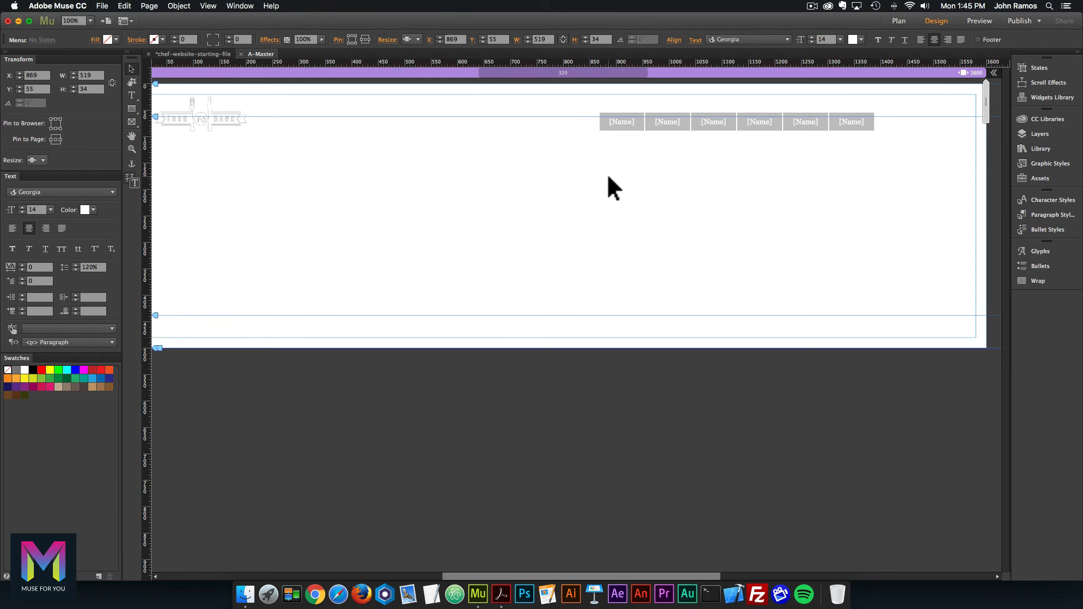
{"action": "left_click", "coordinate": [1071, 250]}
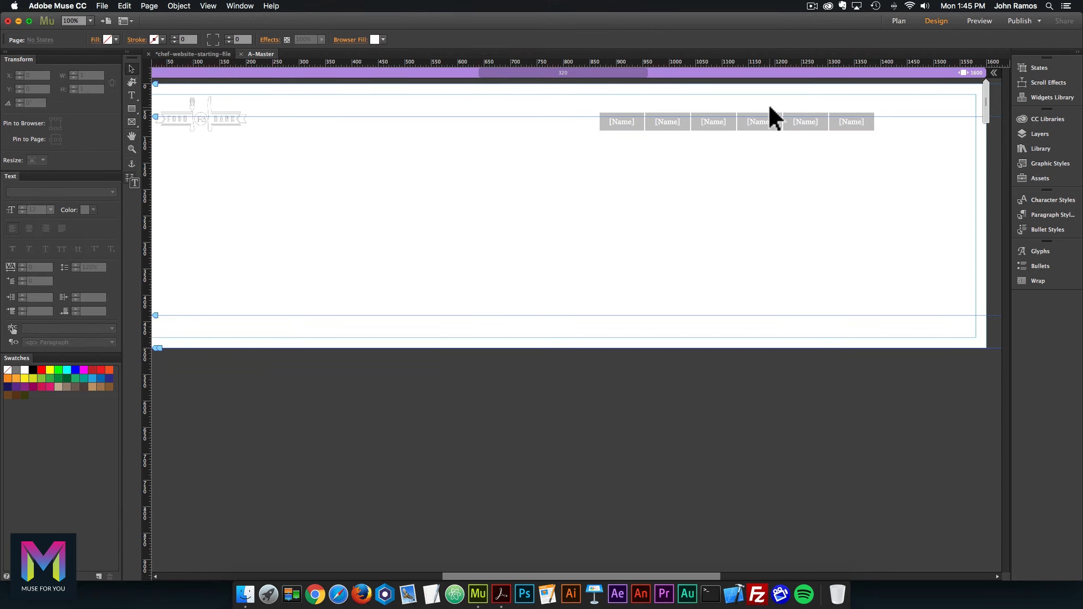
Lower the header guide to about 100 on the ruler, below the logo and menu, and select the menu
{"action": "scroll", "coordinate": [478, 121], "scroll_direction": "left", "scroll_amount": 3}
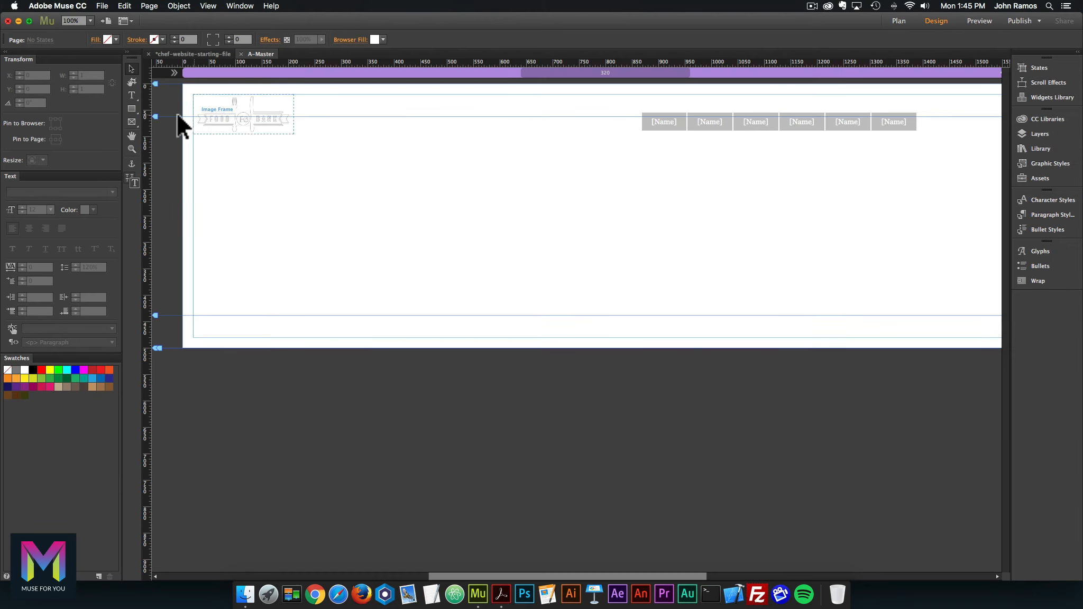
{"action": "mouse_move", "coordinate": [155, 117]}
{"action": "left_mouse_down"}
{"action": "mouse_move", "coordinate": [152, 148]}
{"action": "mouse_move", "coordinate": [155, 137]}
{"action": "left_mouse_up"}
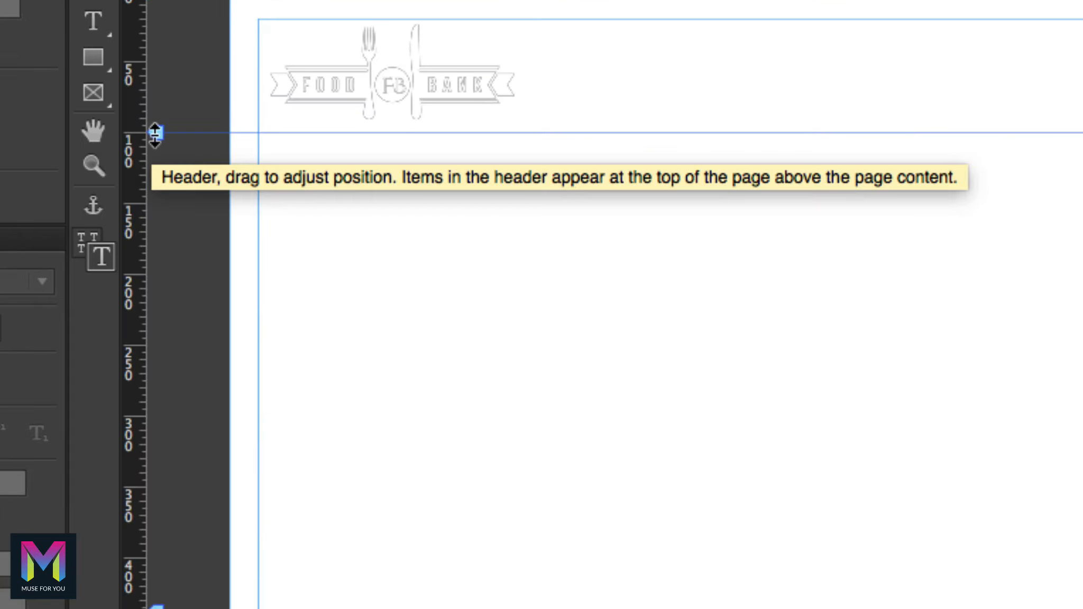
{"action": "left_click_drag", "start_coordinate": [155, 135], "coordinate": [155, 133]}
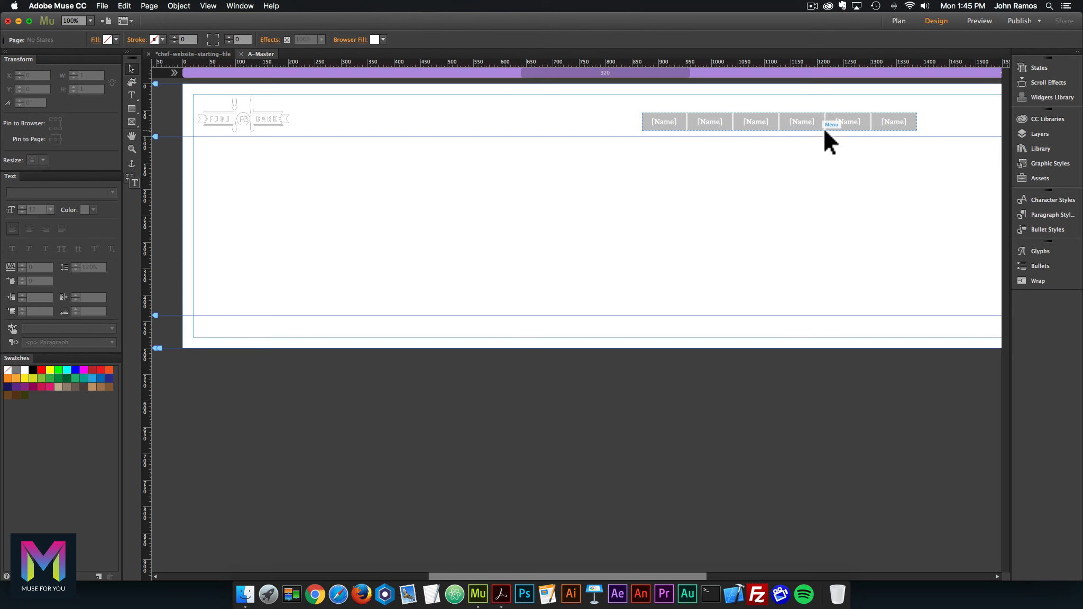
{"action": "left_click", "coordinate": [822, 128]}
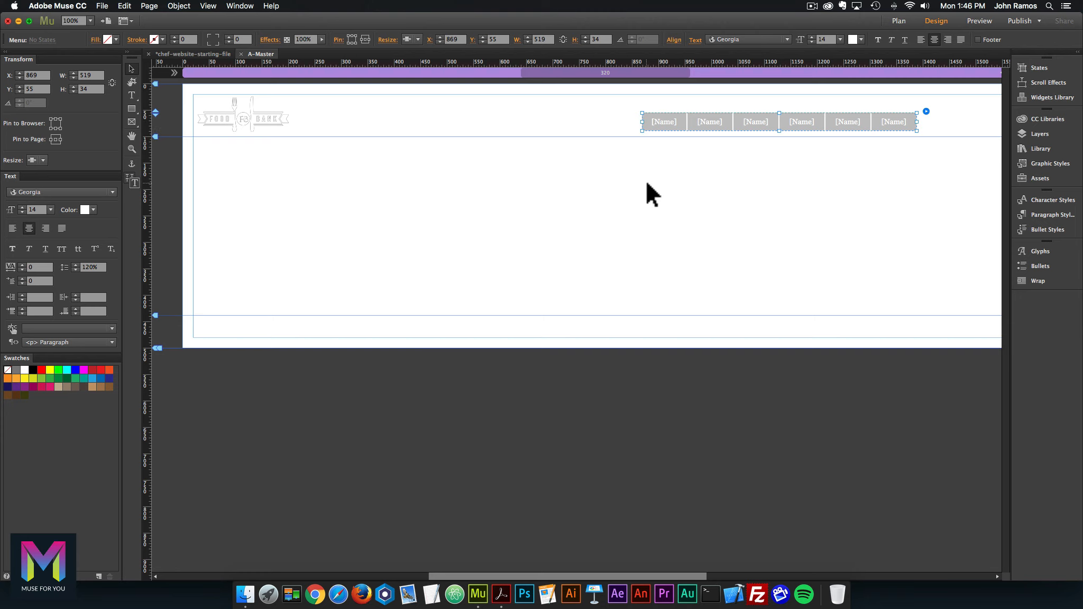
{"action": "scroll", "coordinate": [647, 182], "scroll_direction": "right", "scroll_amount": 2}
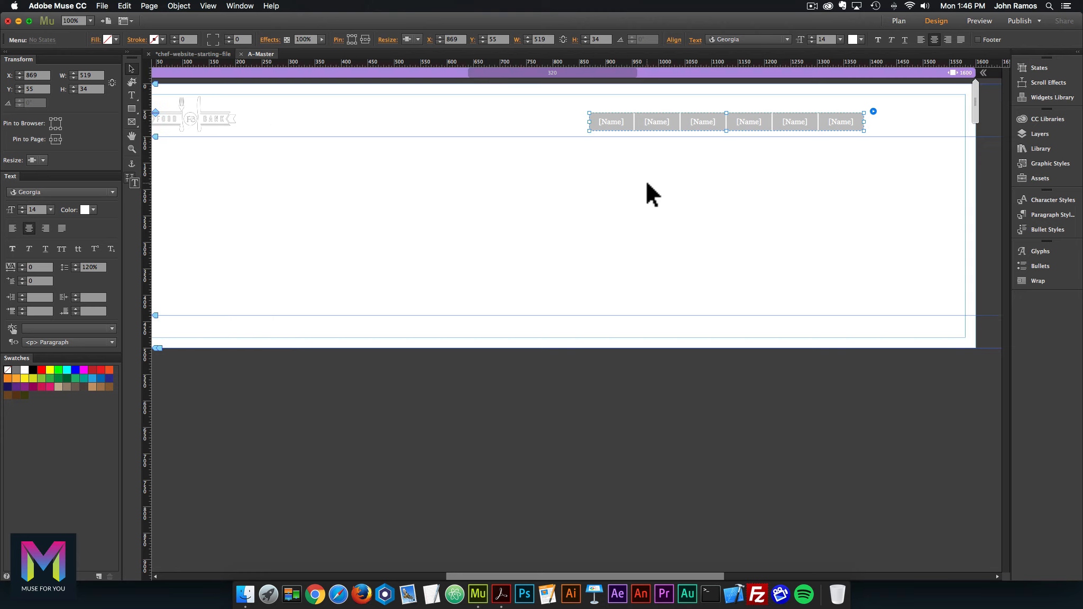
{"action": "left_click", "coordinate": [613, 120]}
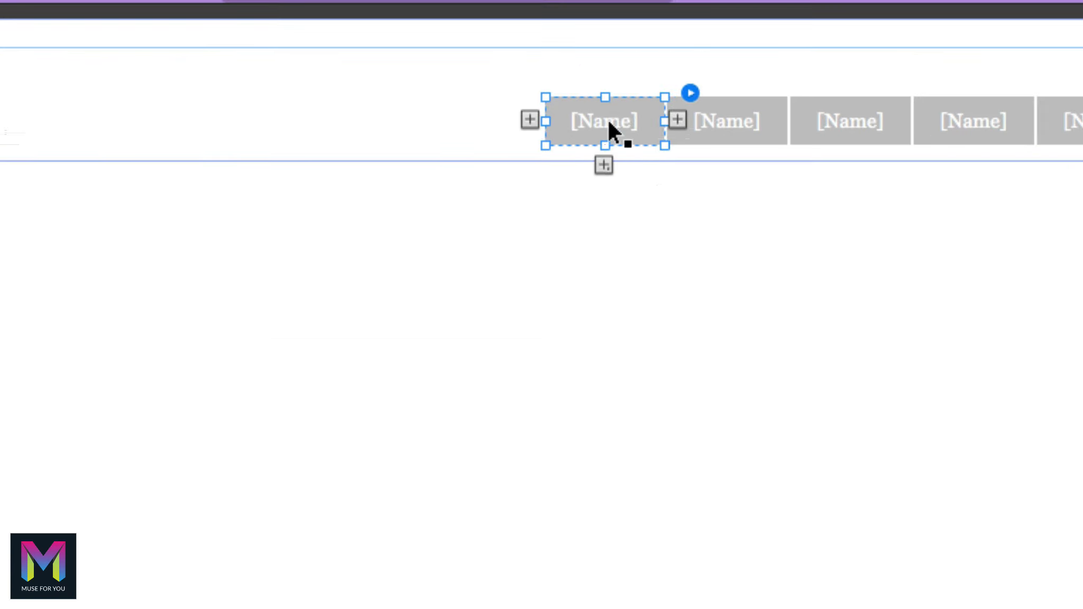
{"action": "left_click", "coordinate": [608, 117]}
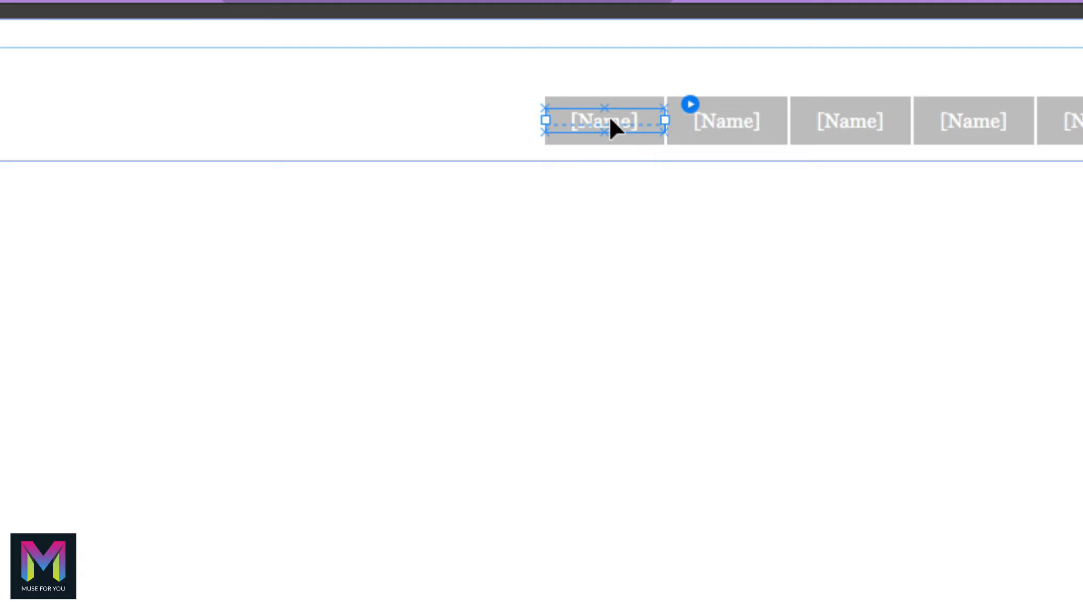
{"action": "double_click", "coordinate": [608, 115]}
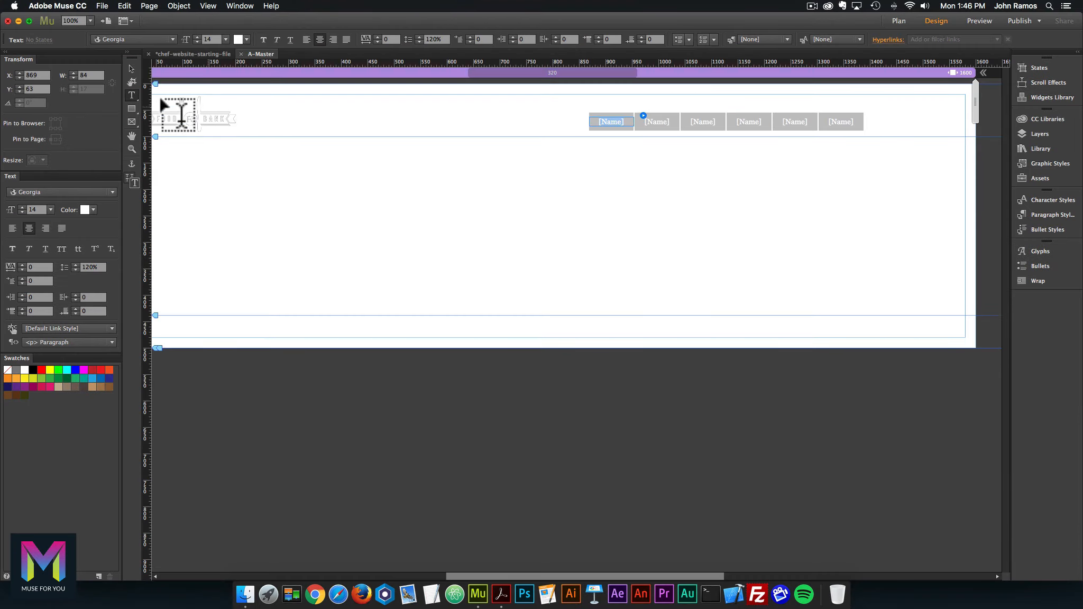
{"action": "left_click", "coordinate": [131, 69]}
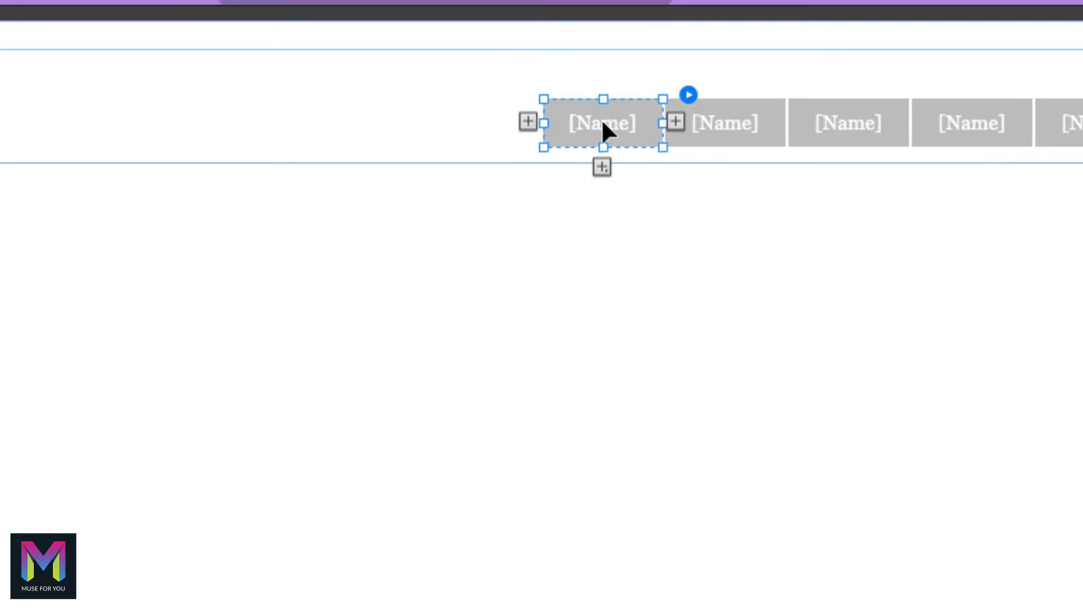
Select the first menu item's label text and set its font to the recently used Montserrat web font
{"action": "left_click", "coordinate": [603, 120]}
{"action": "double_click", "coordinate": [608, 124]}
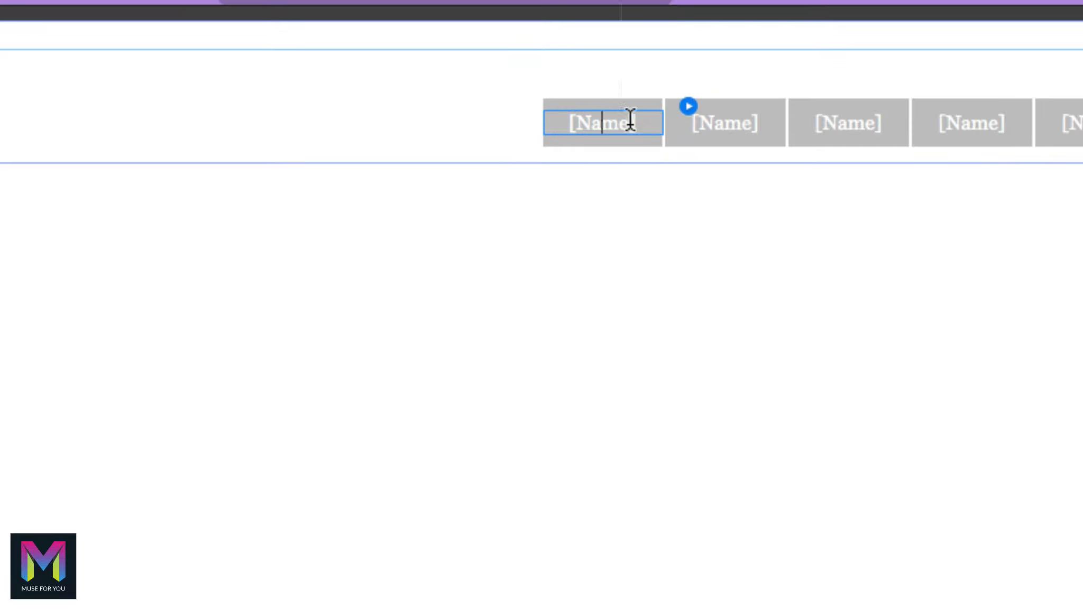
{"action": "left_click_drag", "start_coordinate": [643, 123], "coordinate": [570, 122]}
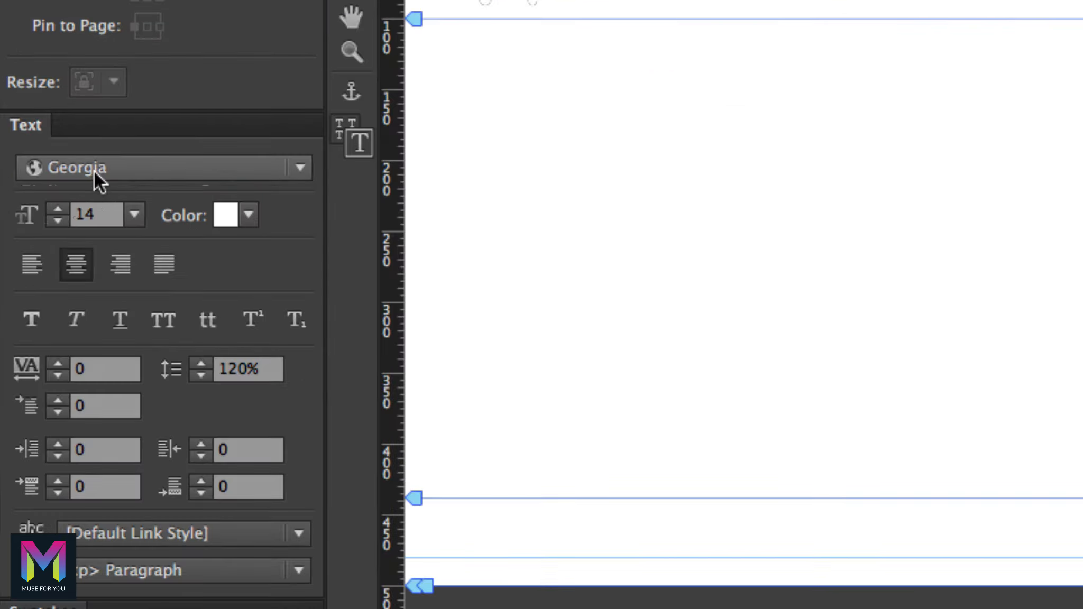
{"action": "left_click", "coordinate": [95, 170]}
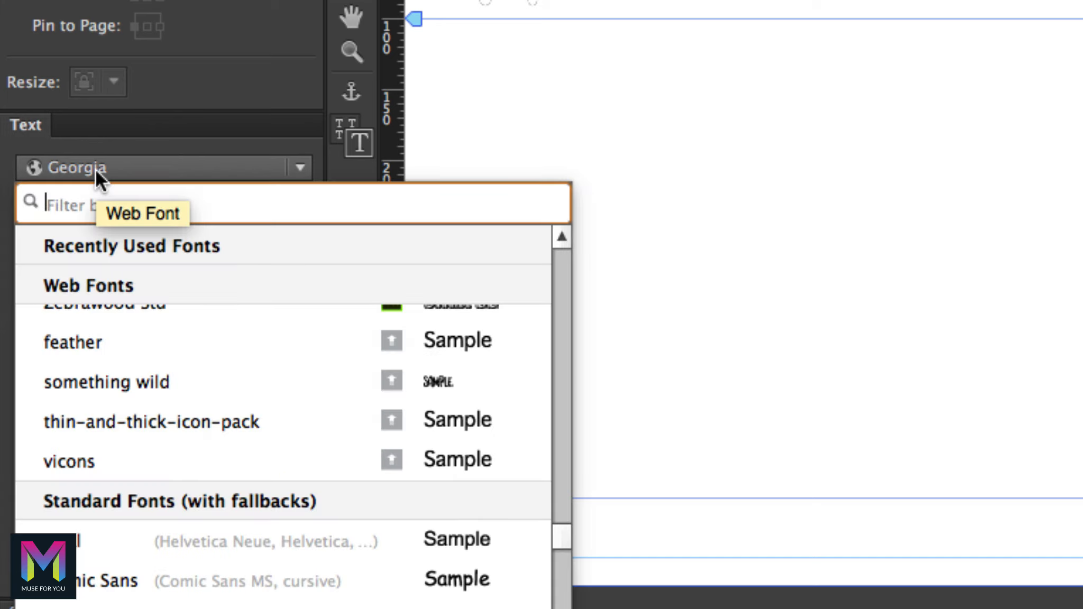
{"action": "type", "text": "monts"}
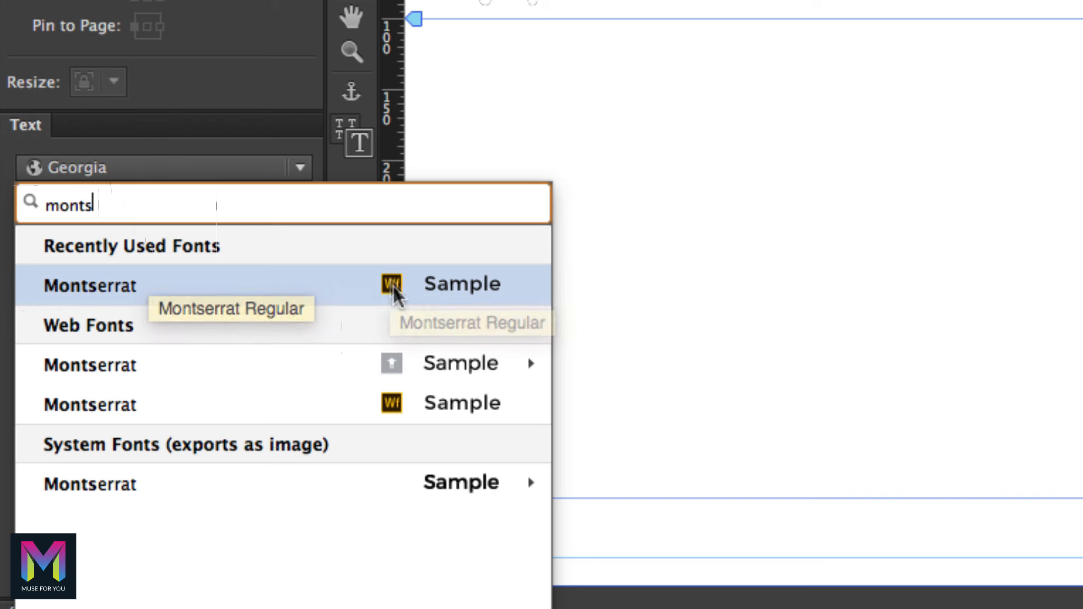
{"action": "mouse_move", "coordinate": [153, 482]}
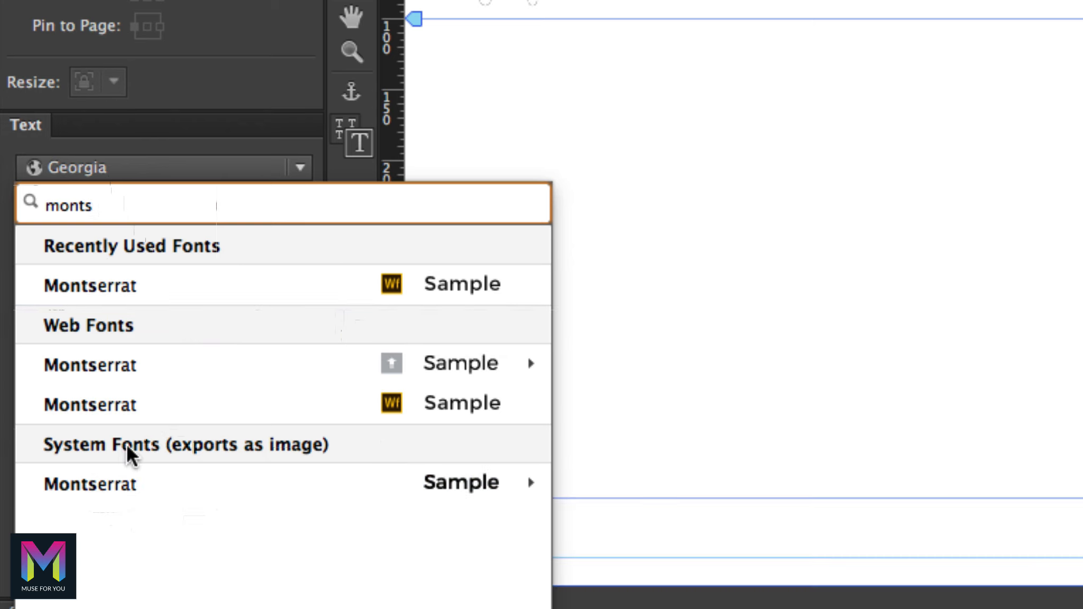
{"action": "mouse_move", "coordinate": [101, 477]}
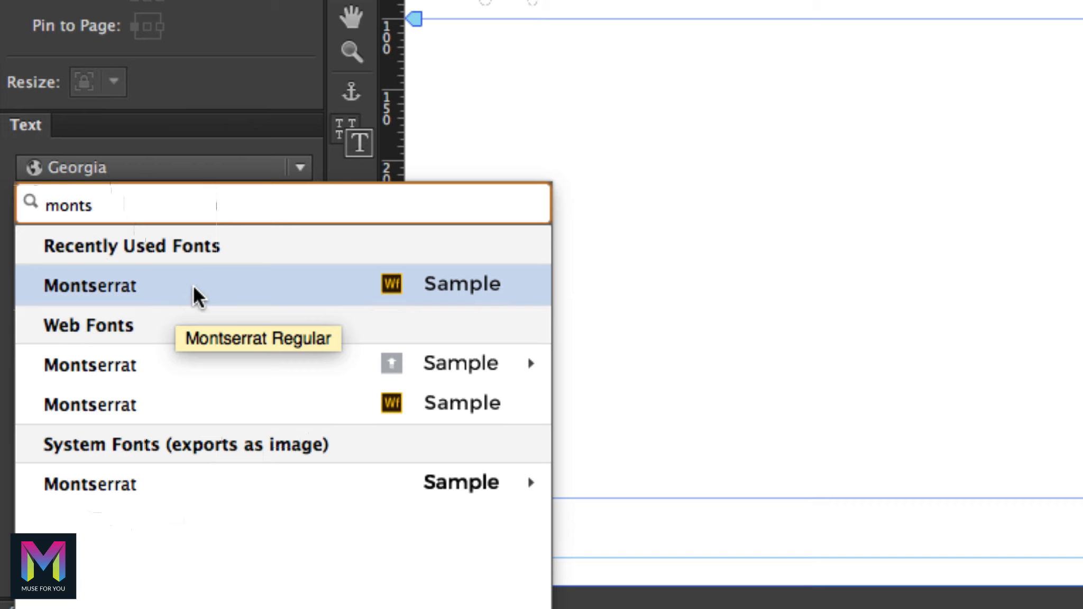
{"action": "left_click_drag", "start_coordinate": [149, 203], "coordinate": [13, 184]}
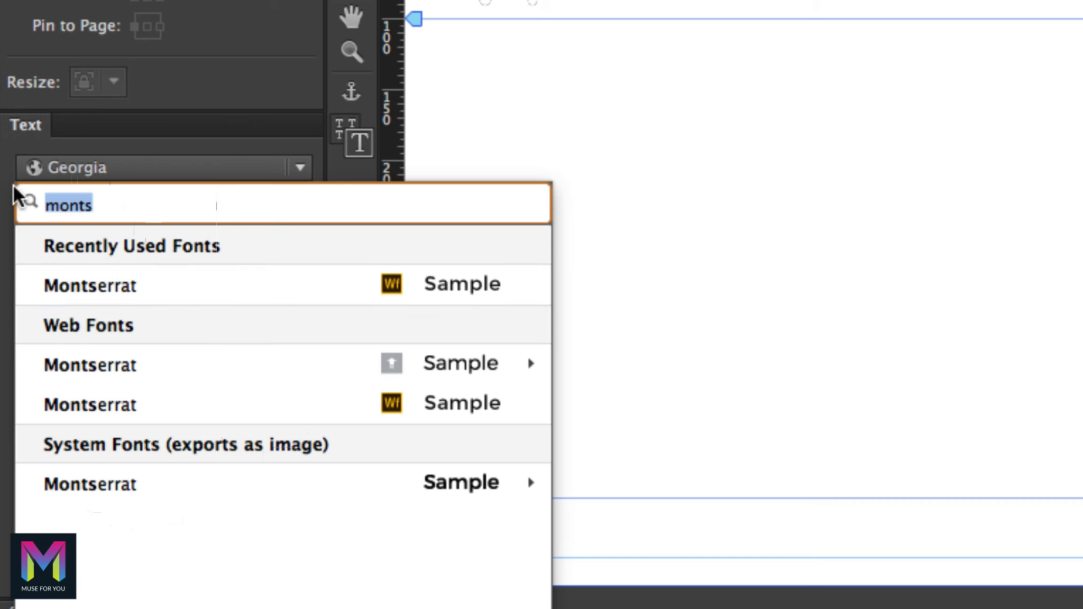
{"action": "type", "text": "monts"}
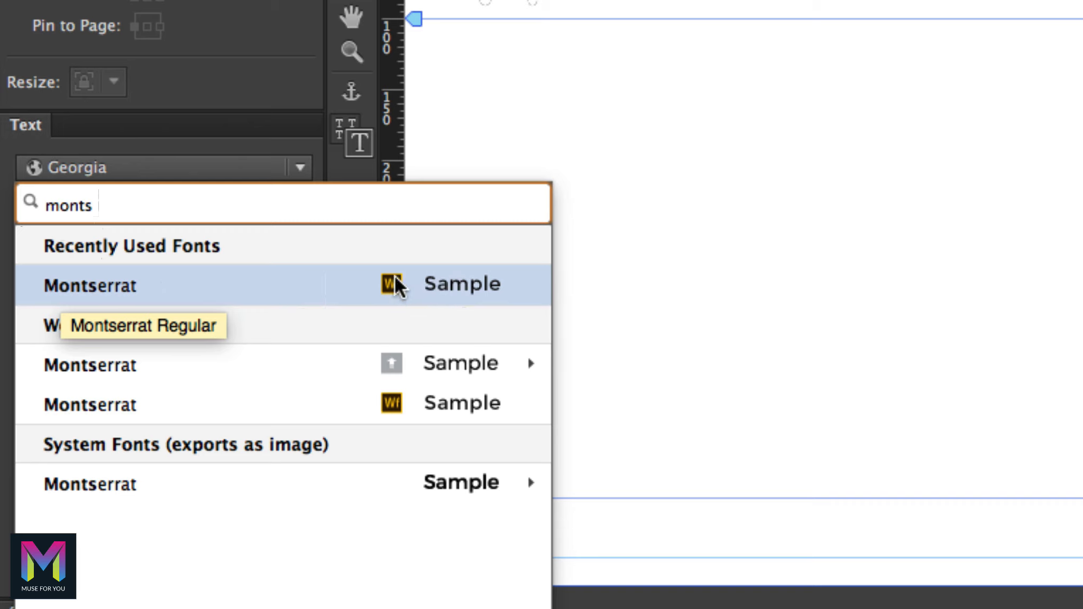
{"action": "left_click", "coordinate": [158, 274]}
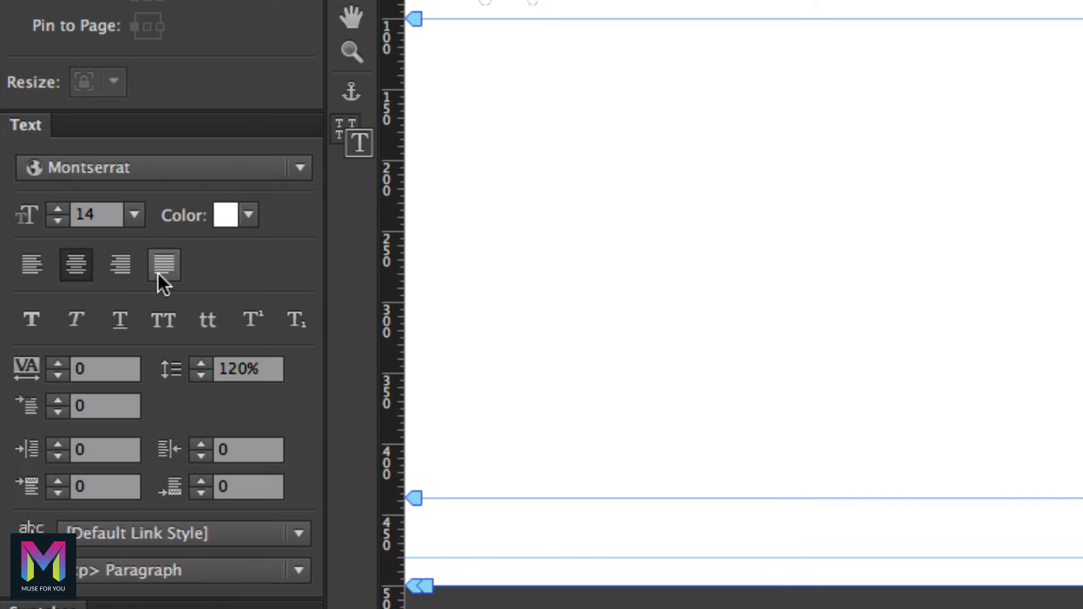
Set the selected menu label's text size to 13 and format it in all caps
{"action": "left_click", "coordinate": [105, 213]}
{"action": "type", "text": "13"}
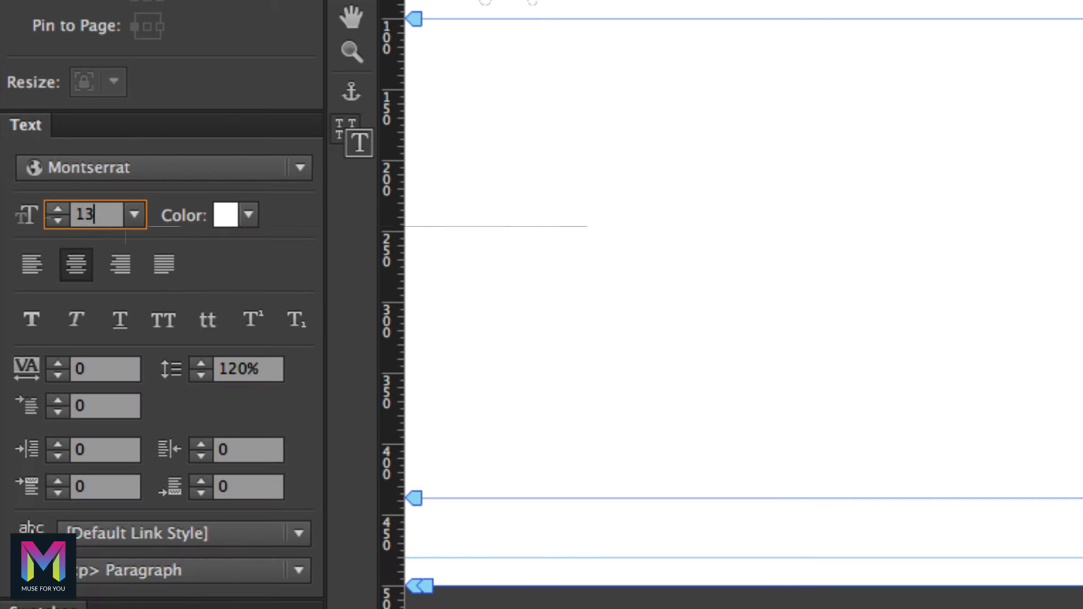
{"action": "key", "text": "Return"}
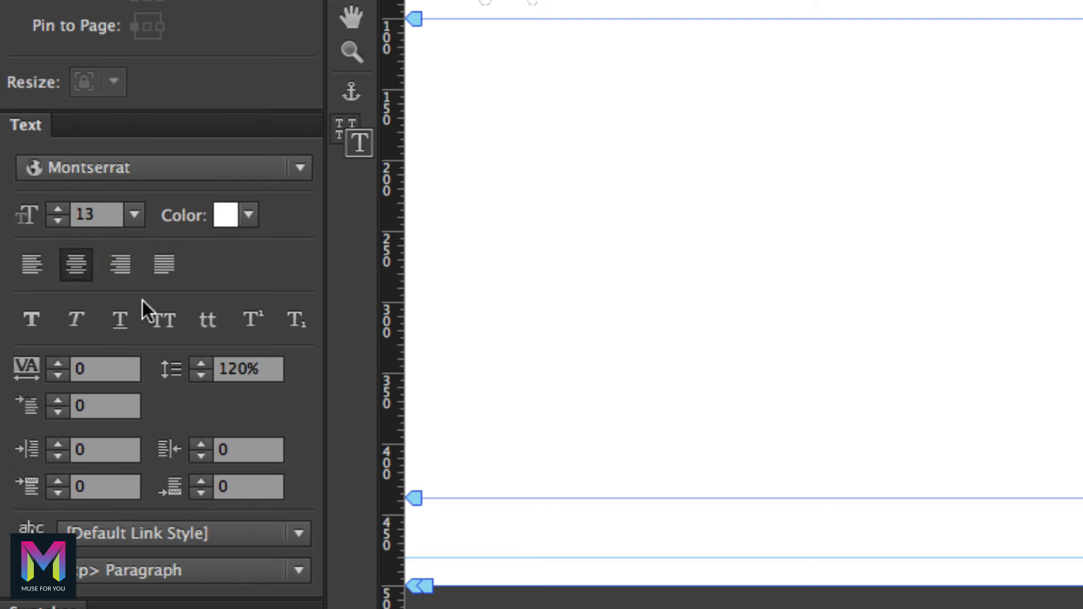
{"action": "left_click", "coordinate": [165, 319]}
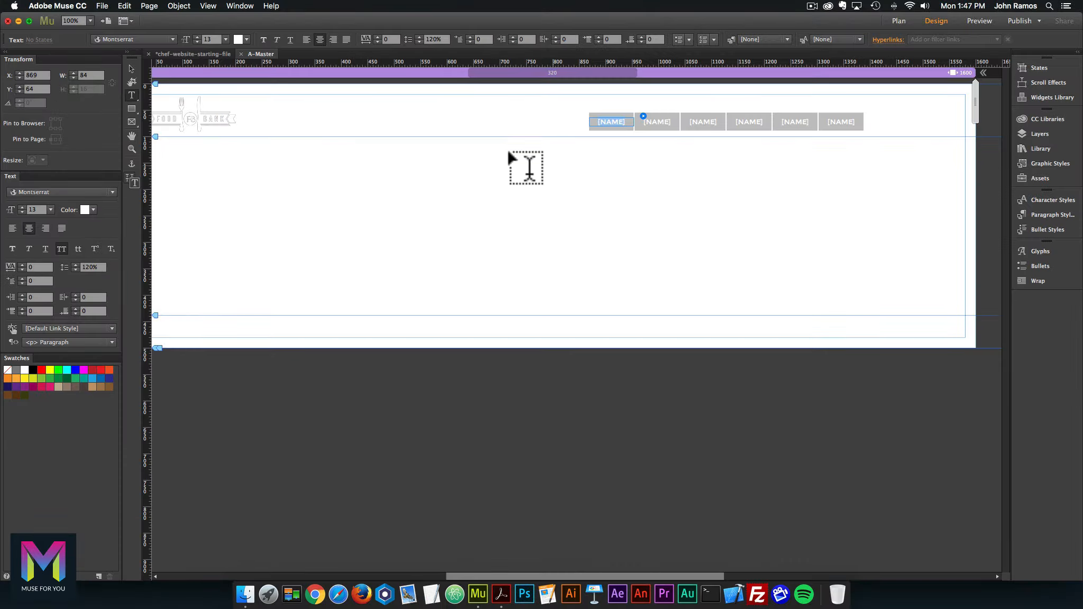
{"action": "left_click", "coordinate": [135, 69]}
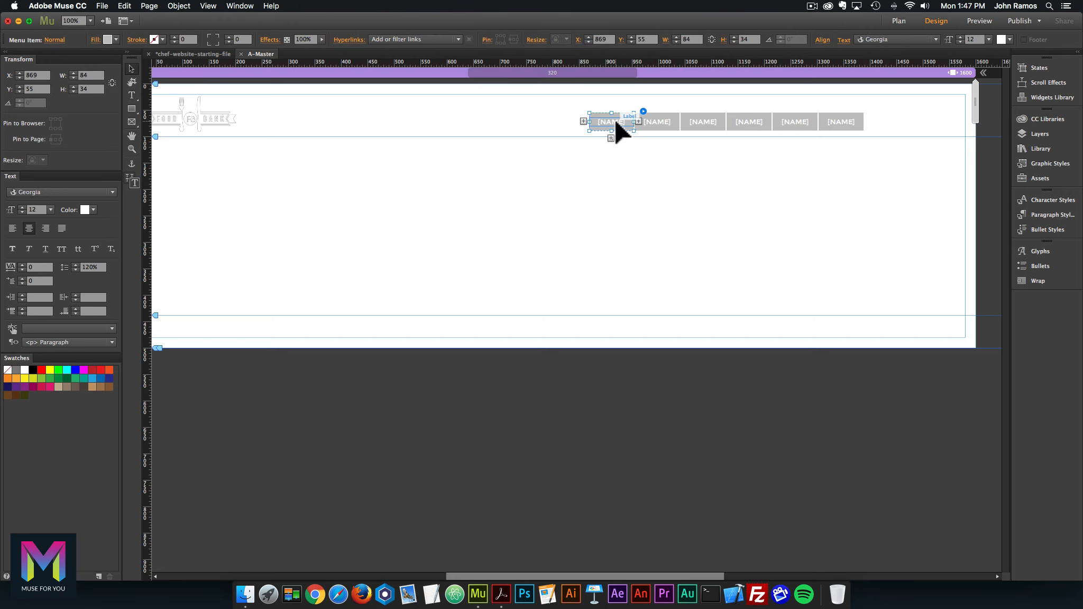
Check the menu names in the Acrobat PDF guide, and label the first three Muse menu items HOME, ABOUT and NUTRITION
{"action": "left_click", "coordinate": [499, 592]}
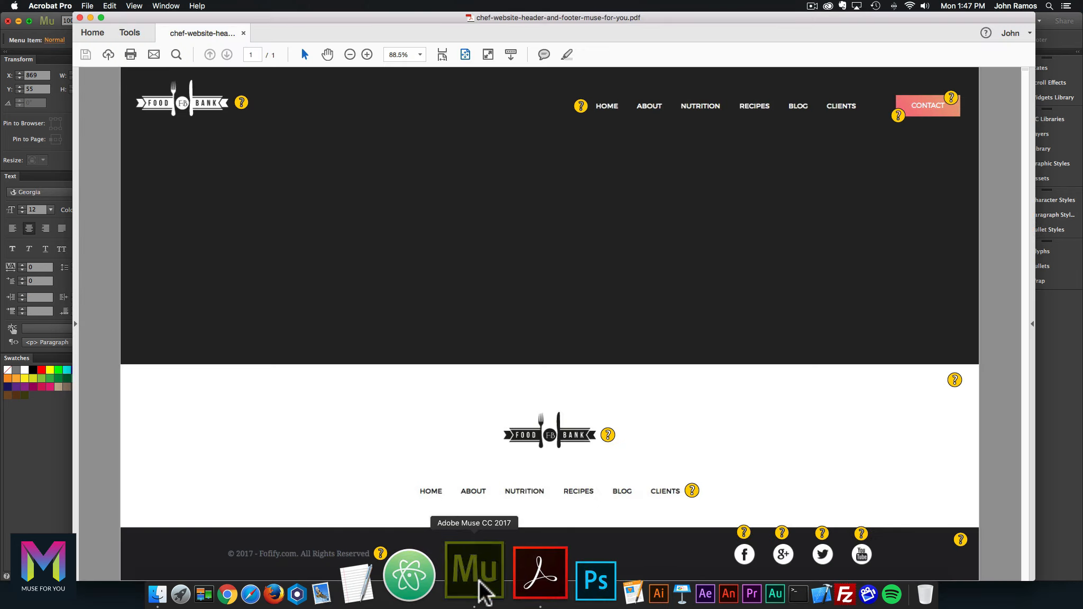
{"action": "left_click", "coordinate": [481, 584]}
{"action": "double_click", "coordinate": [610, 118]}
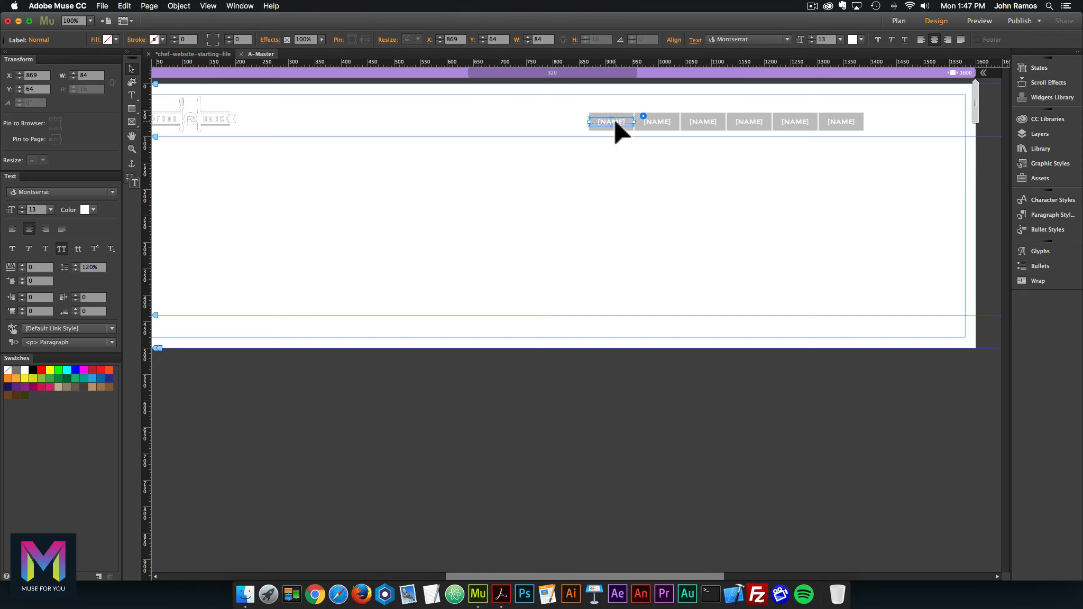
{"action": "double_click", "coordinate": [613, 119]}
{"action": "type", "text": "HOME"}
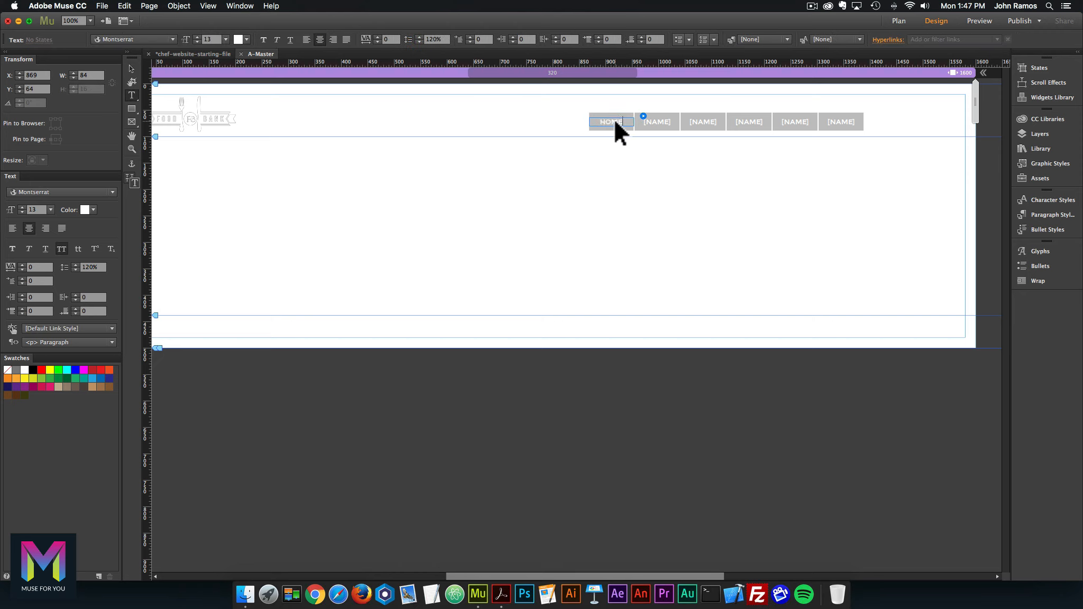
{"action": "left_click", "coordinate": [674, 121]}
{"action": "type", "text": "ABOUT"}
{"action": "left_click", "coordinate": [702, 121]}
{"action": "type", "text": "NUTRITION"}
Label the last three menu items RECIPES, BLOG and CLIENTS, following the PDF guide
{"action": "left_click", "coordinate": [746, 124]}
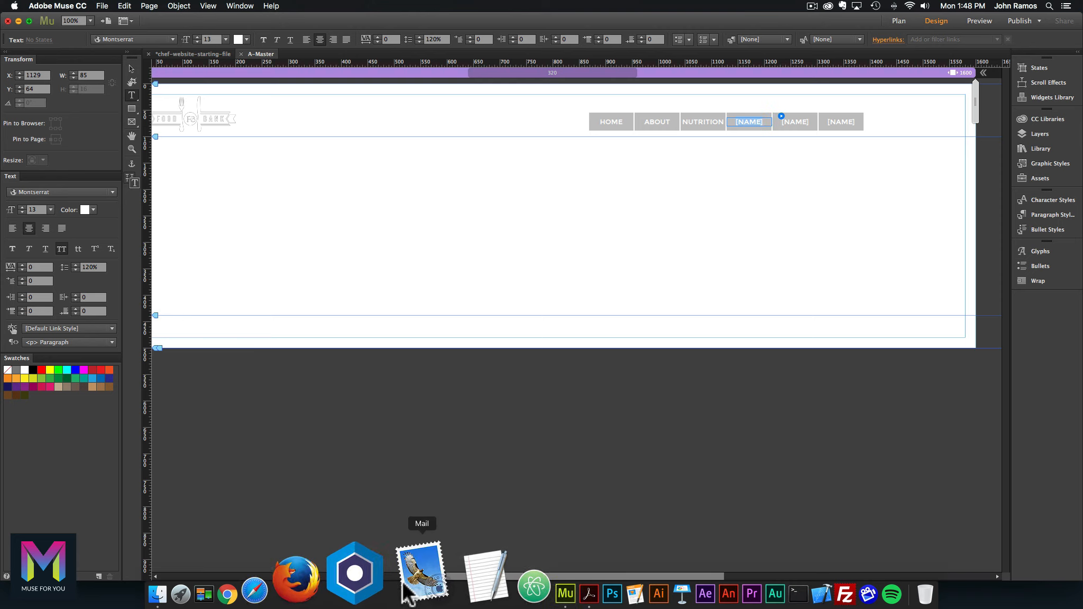
{"action": "left_click", "coordinate": [505, 592]}
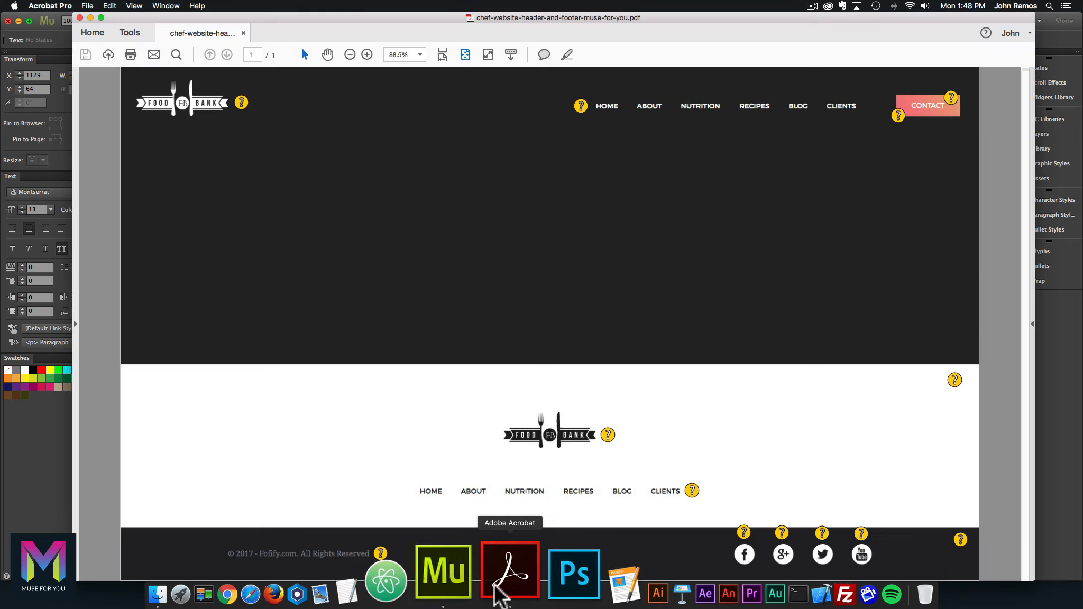
{"action": "left_click", "coordinate": [478, 582]}
{"action": "type", "text": "RE"}
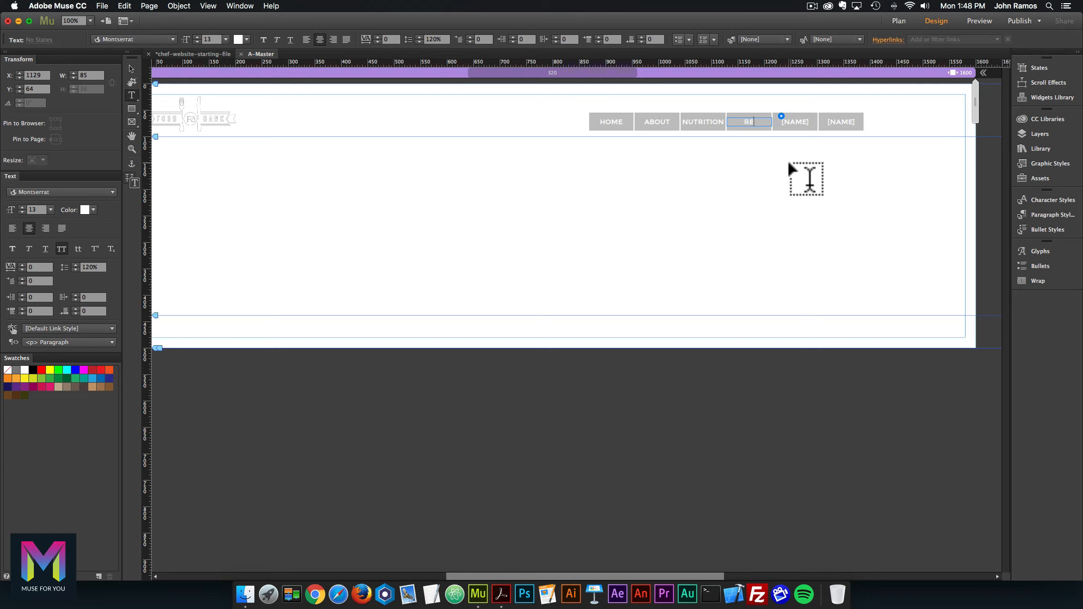
{"action": "type", "text": "CIPES"}
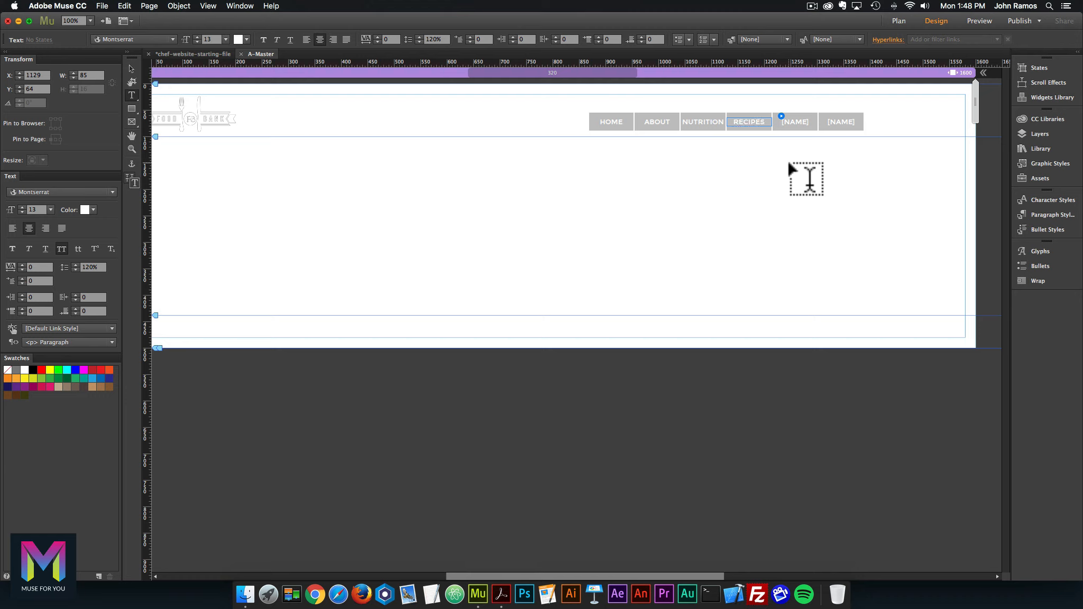
{"action": "triple_click", "coordinate": [815, 123]}
{"action": "type", "text": "BLOG"}
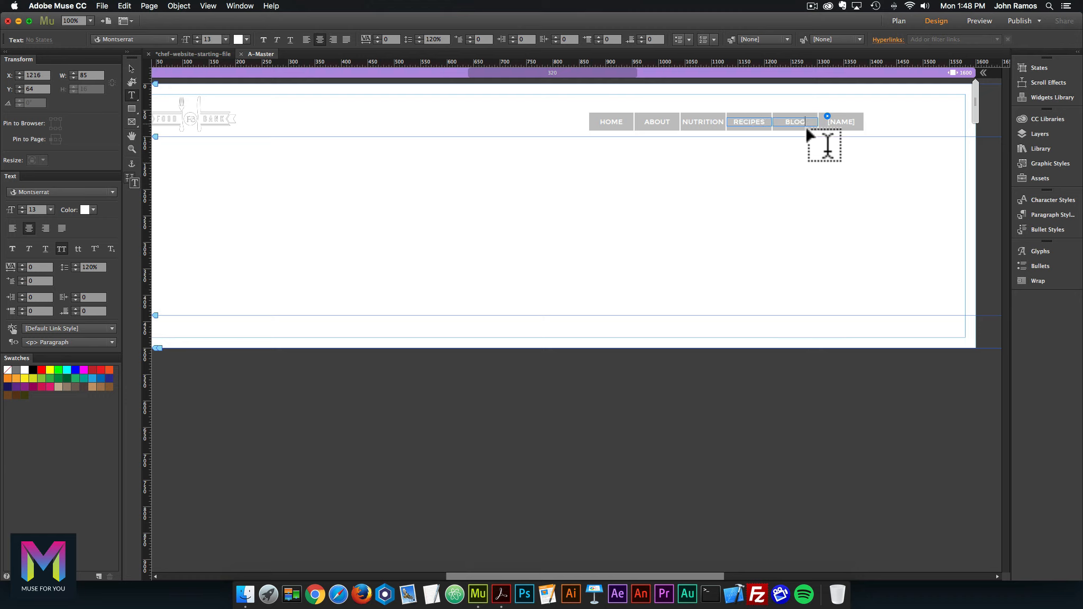
{"action": "triple_click", "coordinate": [851, 118]}
{"action": "type", "text": "CLIENTS"}
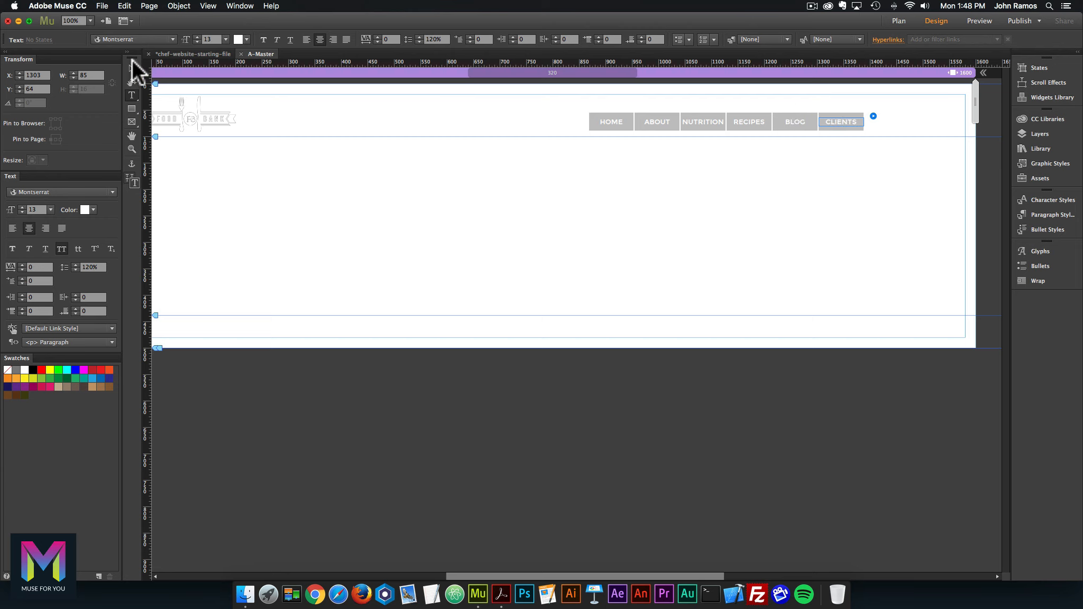
{"action": "key", "text": "Escape"}
Change the whole menu's item size option to Uniform Spacing, and deselect the menu
{"action": "left_click", "coordinate": [739, 186]}
{"action": "left_click", "coordinate": [720, 121]}
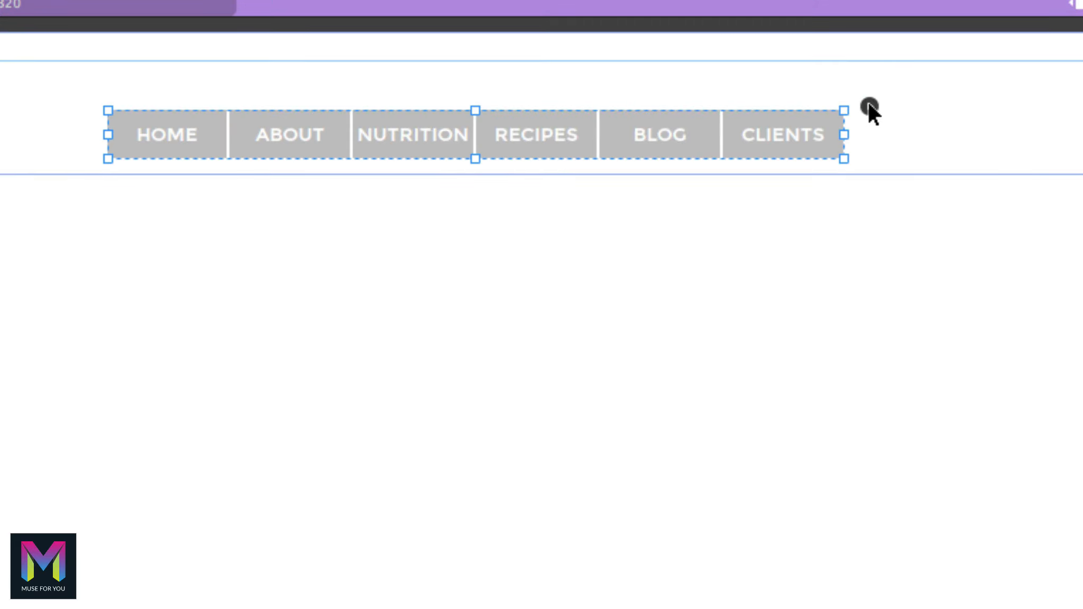
{"action": "left_click", "coordinate": [869, 106]}
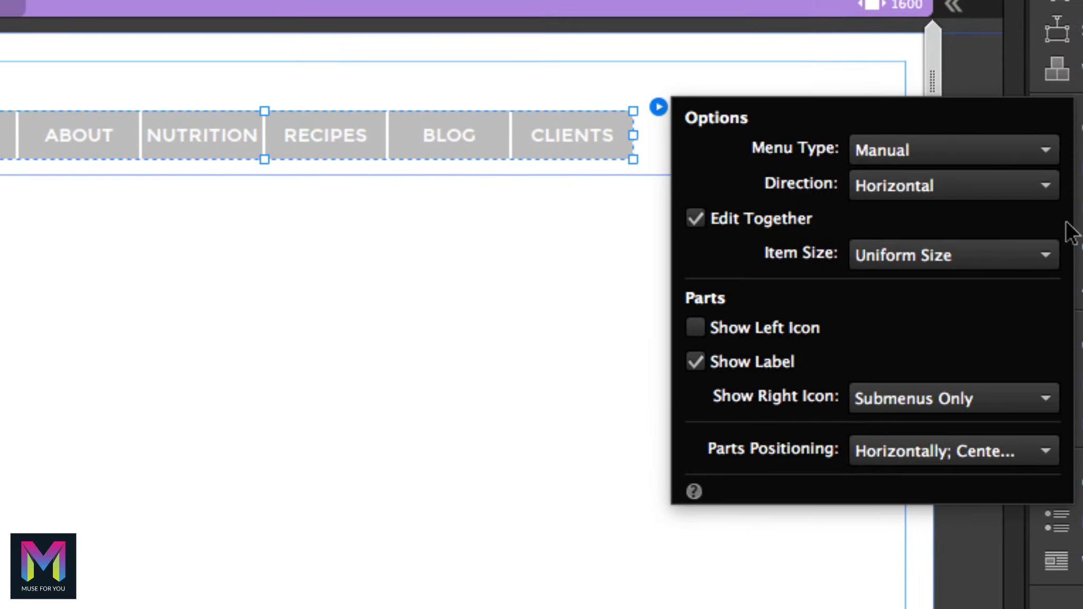
{"action": "left_click", "coordinate": [904, 255]}
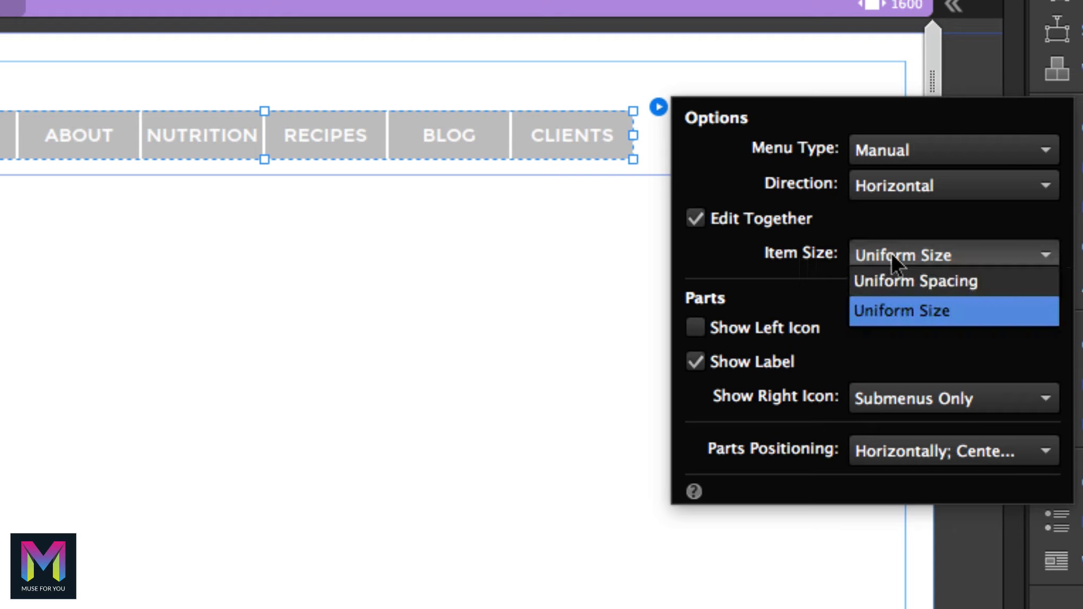
{"action": "left_click", "coordinate": [897, 285]}
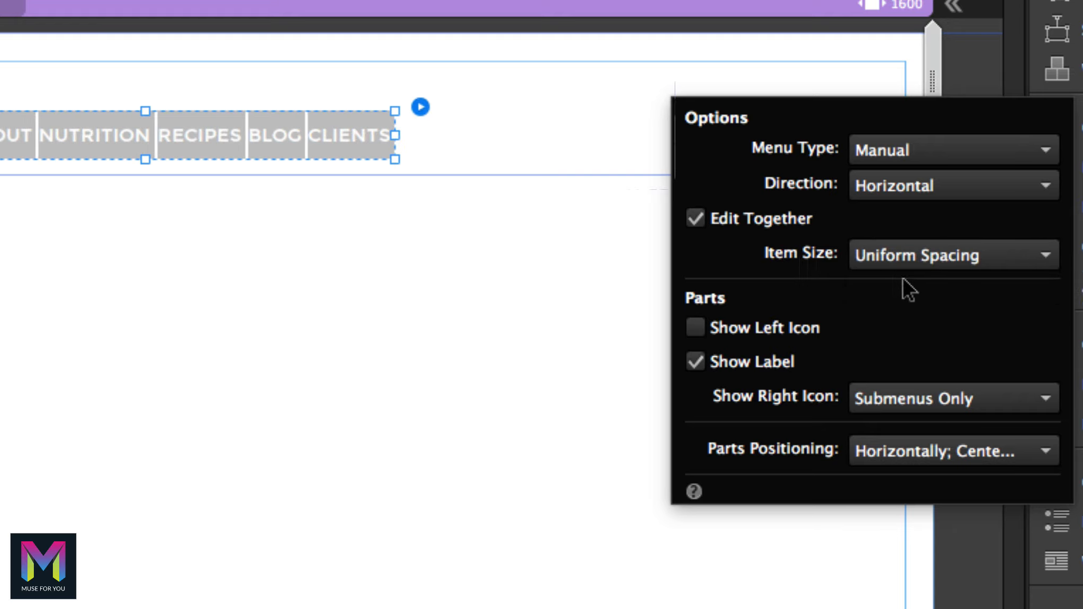
{"action": "left_click", "coordinate": [396, 283]}
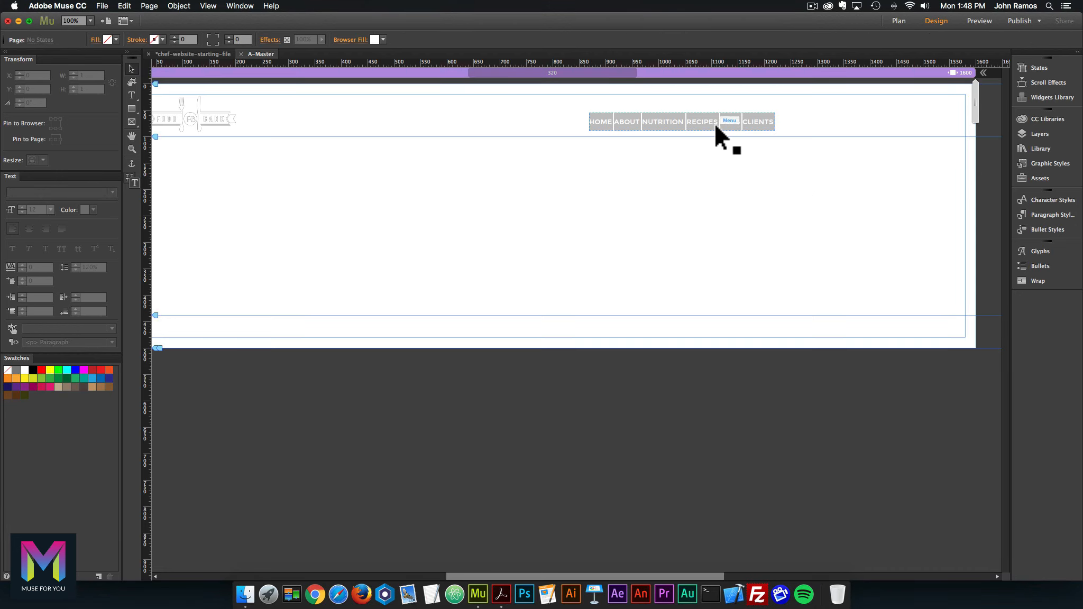
Select the whole menu and set its width back to 519
{"action": "left_click", "coordinate": [714, 122]}
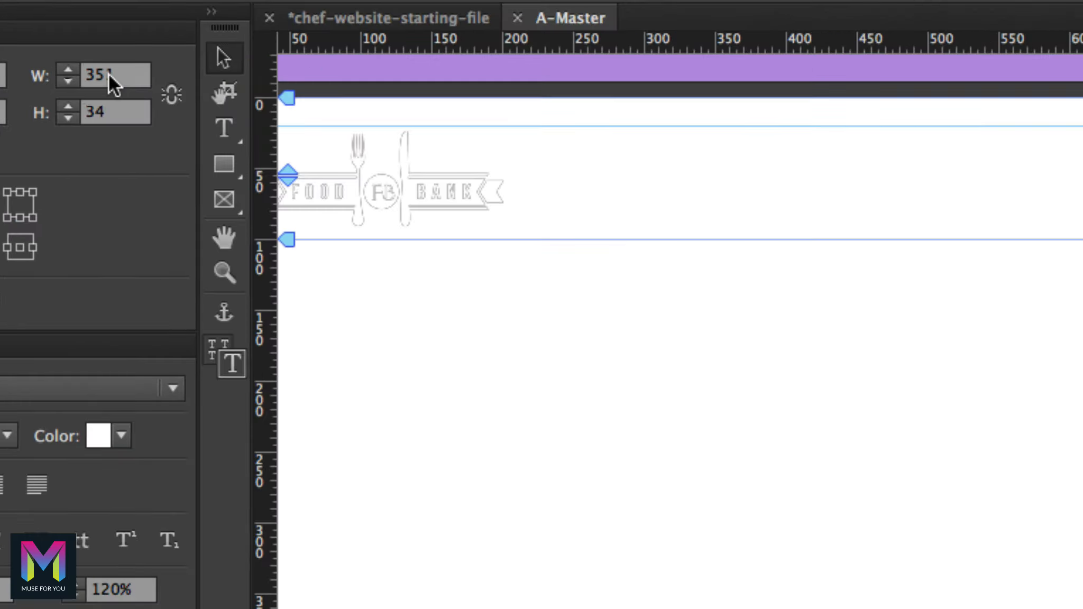
{"action": "left_click_drag", "start_coordinate": [89, 75], "coordinate": [71, 72]}
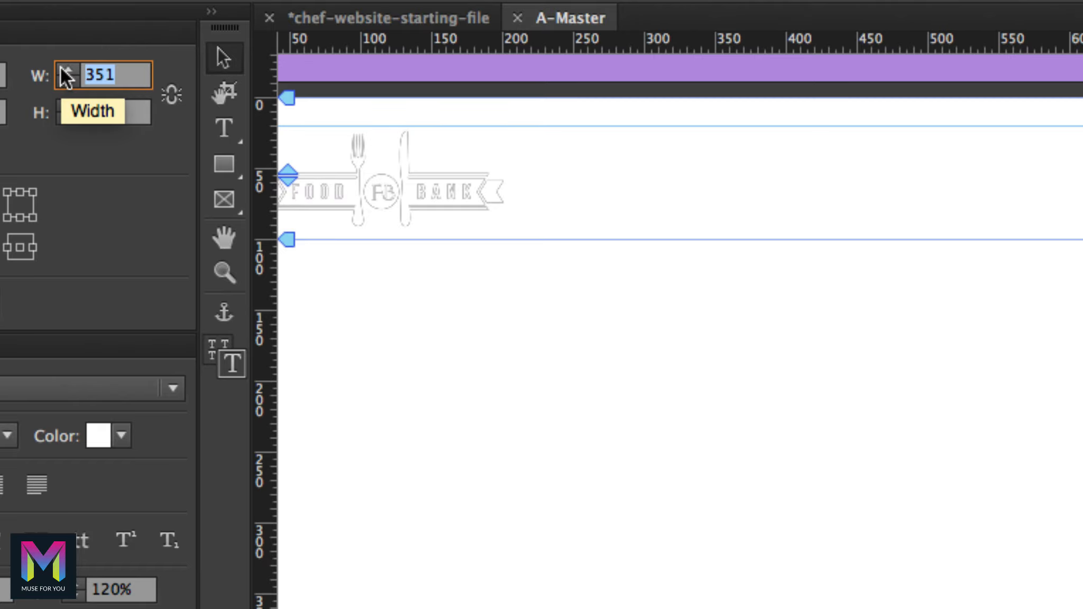
{"action": "type", "text": "519"}
{"action": "key", "text": "Return"}
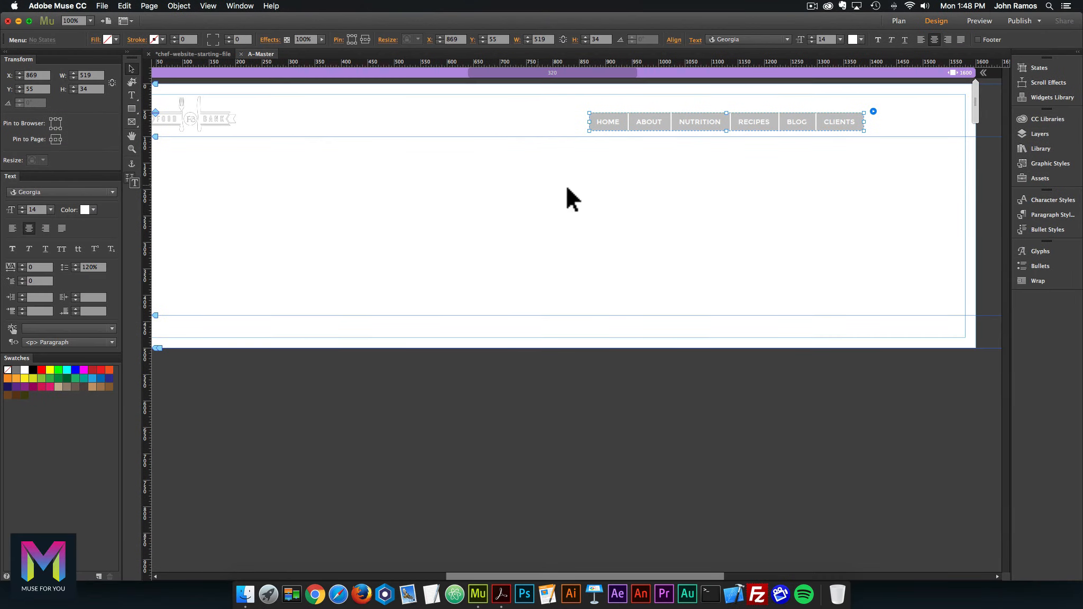
Change the whole menu's item size option to Uniform Size, and deselect the menu
{"action": "left_click", "coordinate": [500, 590]}
{"action": "left_click", "coordinate": [476, 584]}
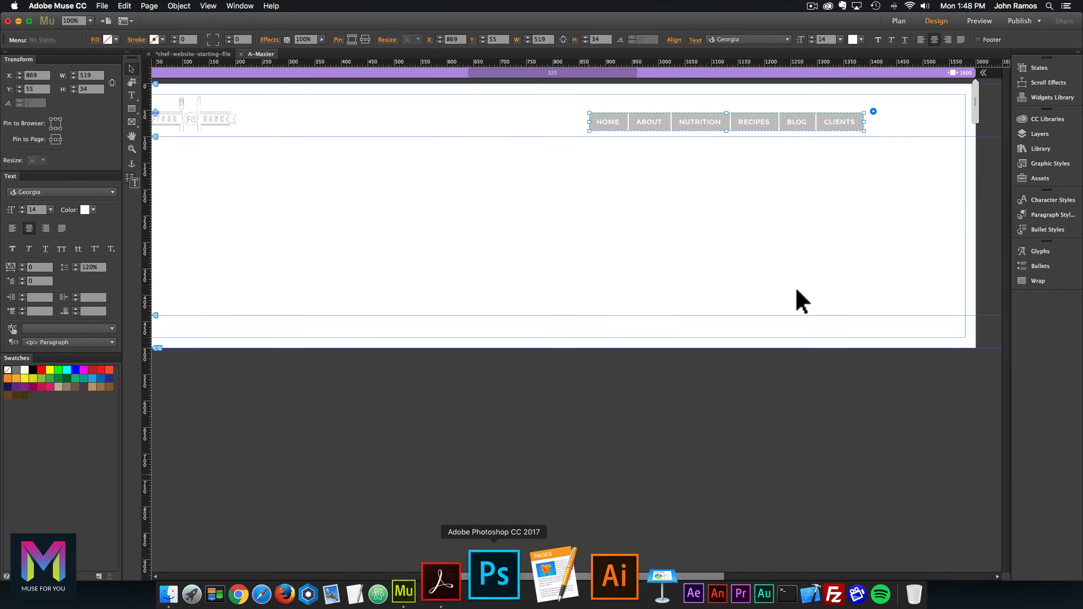
{"action": "left_click", "coordinate": [872, 111]}
{"action": "left_click", "coordinate": [967, 164]}
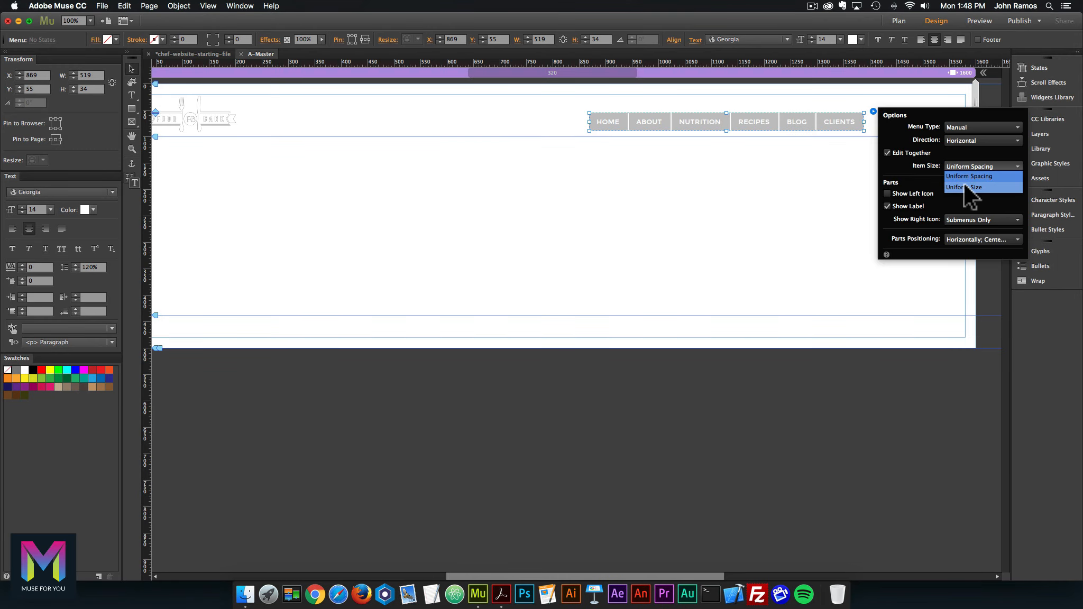
{"action": "left_click", "coordinate": [964, 183]}
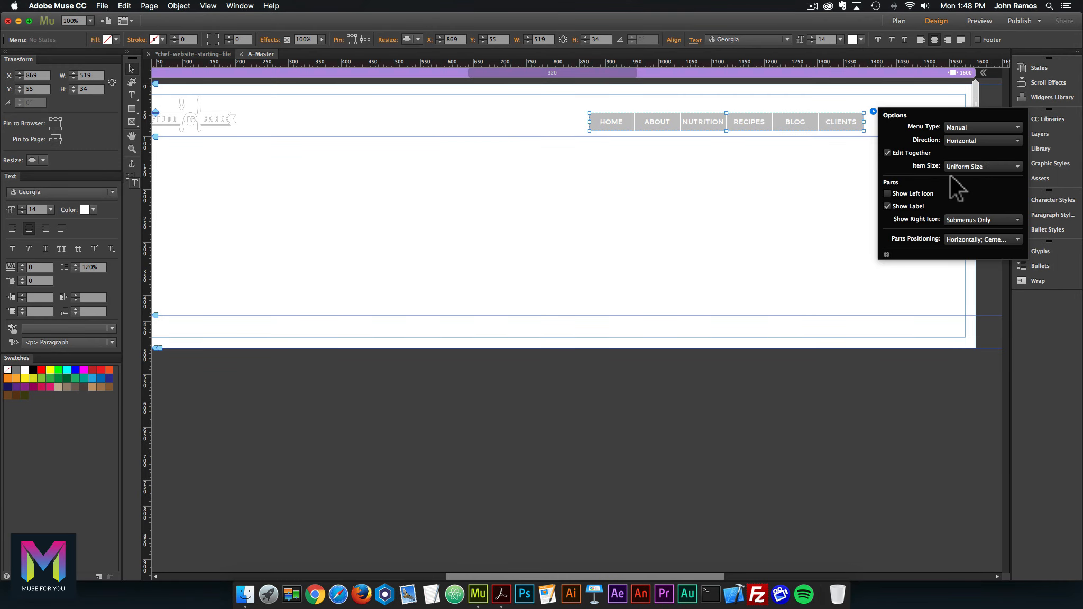
{"action": "left_click", "coordinate": [824, 174]}
{"action": "left_click", "coordinate": [852, 117]}
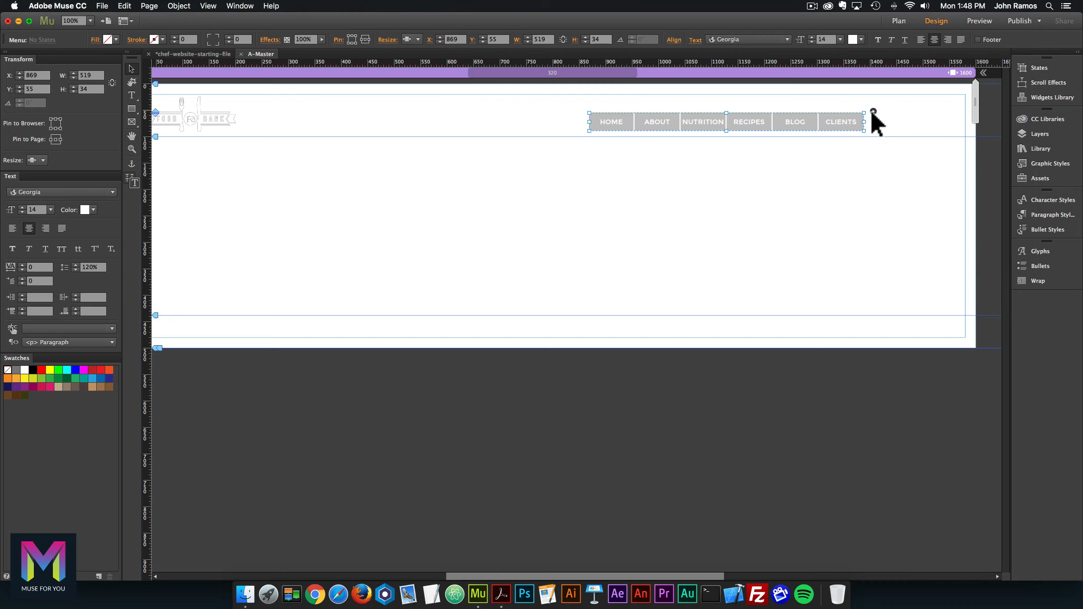
{"action": "left_click", "coordinate": [873, 111]}
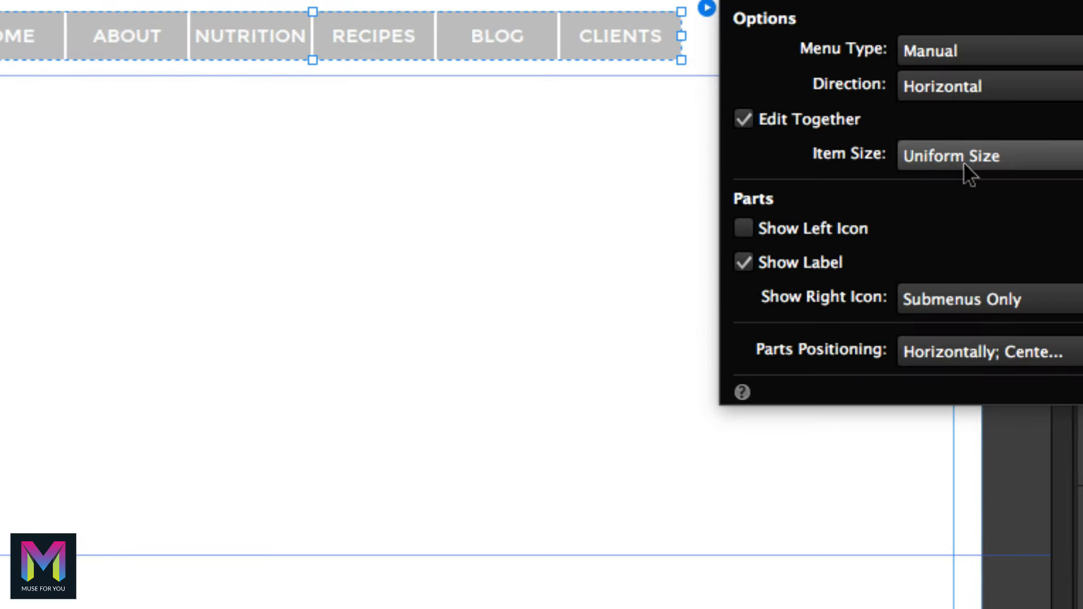
{"action": "left_click", "coordinate": [963, 166]}
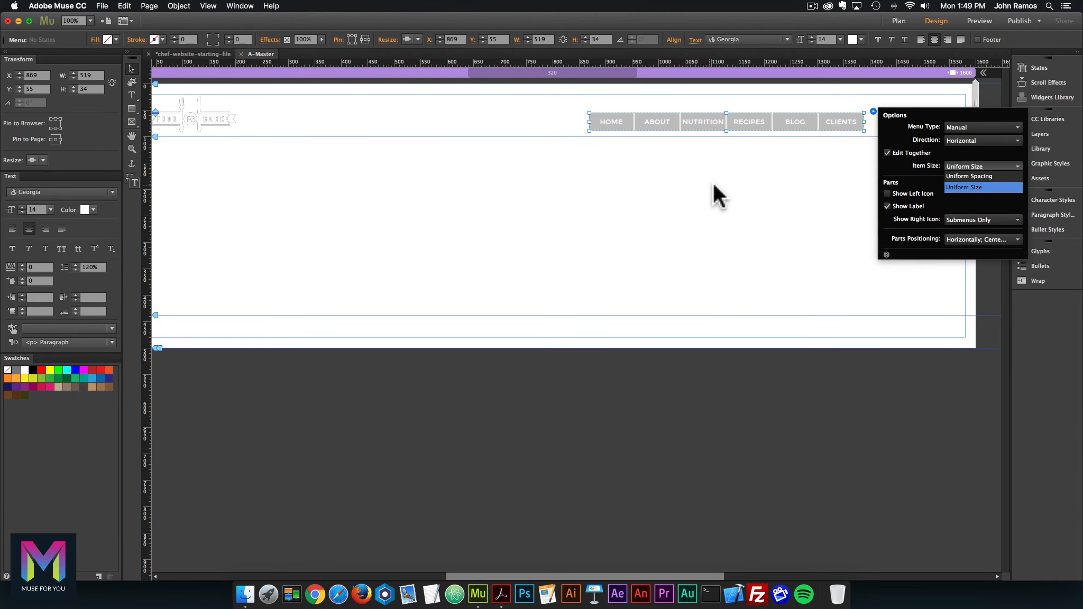
{"action": "left_click", "coordinate": [713, 185]}
{"action": "left_click", "coordinate": [89, 75]}
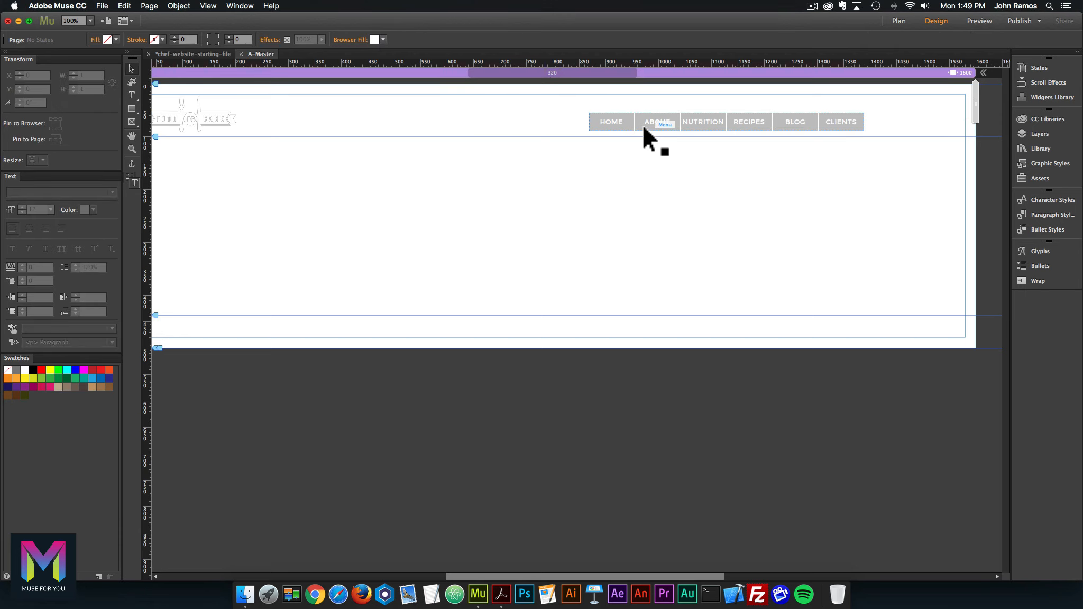
Select the HOME menu item and clear its Rollover, Mouse Down and Active state formatting
{"action": "left_click", "coordinate": [623, 122]}
{"action": "left_click", "coordinate": [630, 118]}
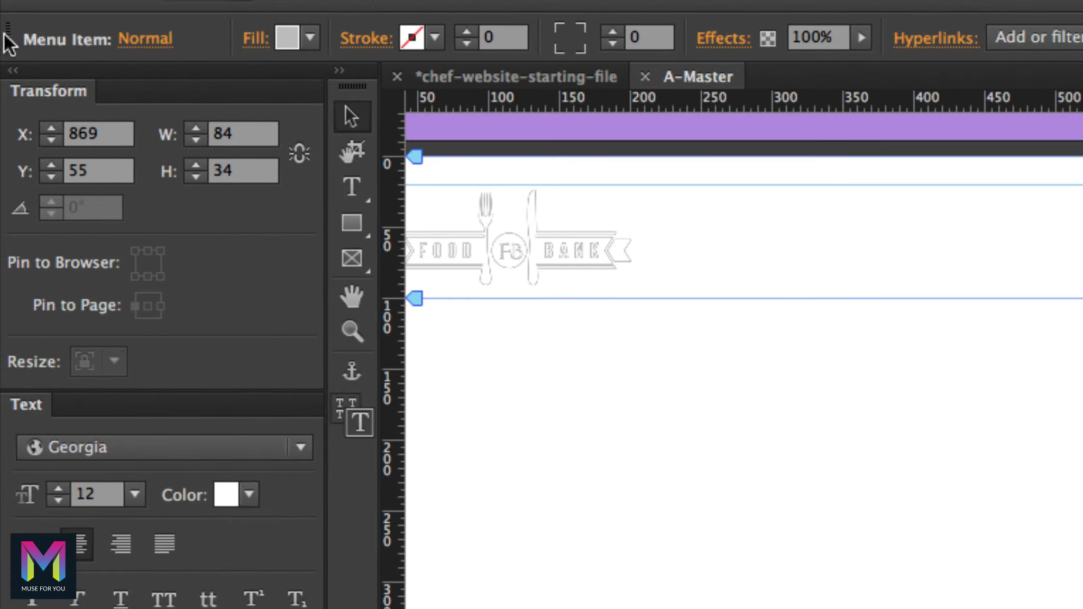
{"action": "left_click", "coordinate": [141, 48]}
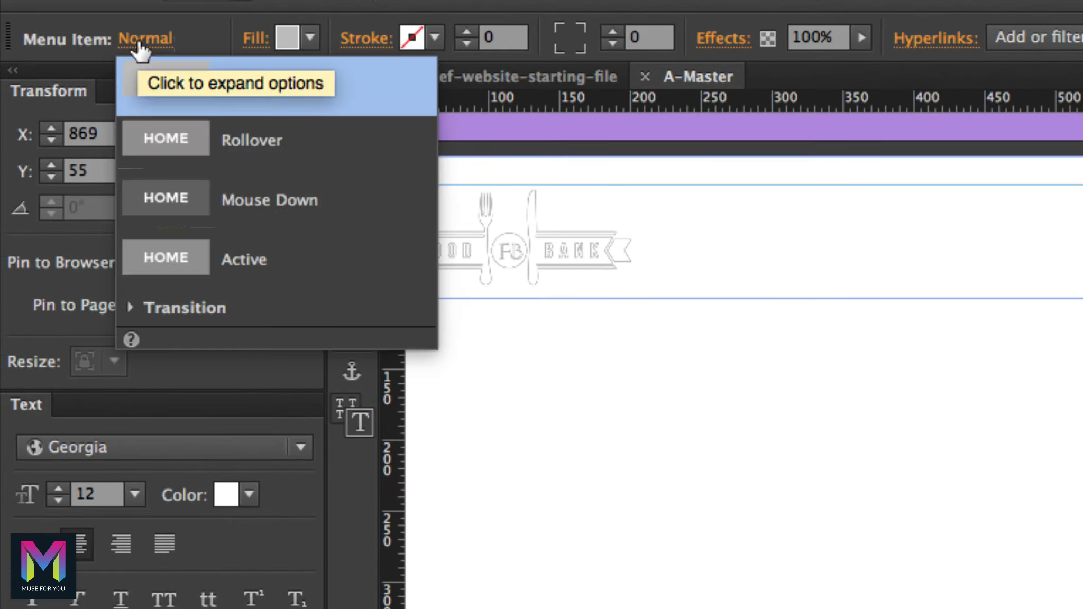
{"action": "left_click", "coordinate": [262, 156]}
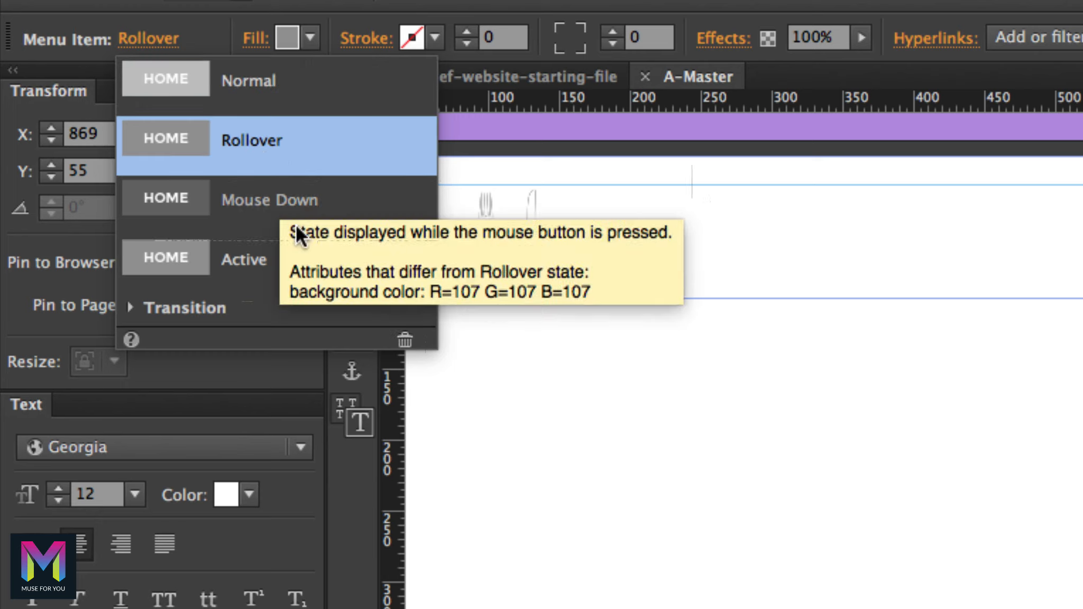
{"action": "left_click", "coordinate": [404, 339]}
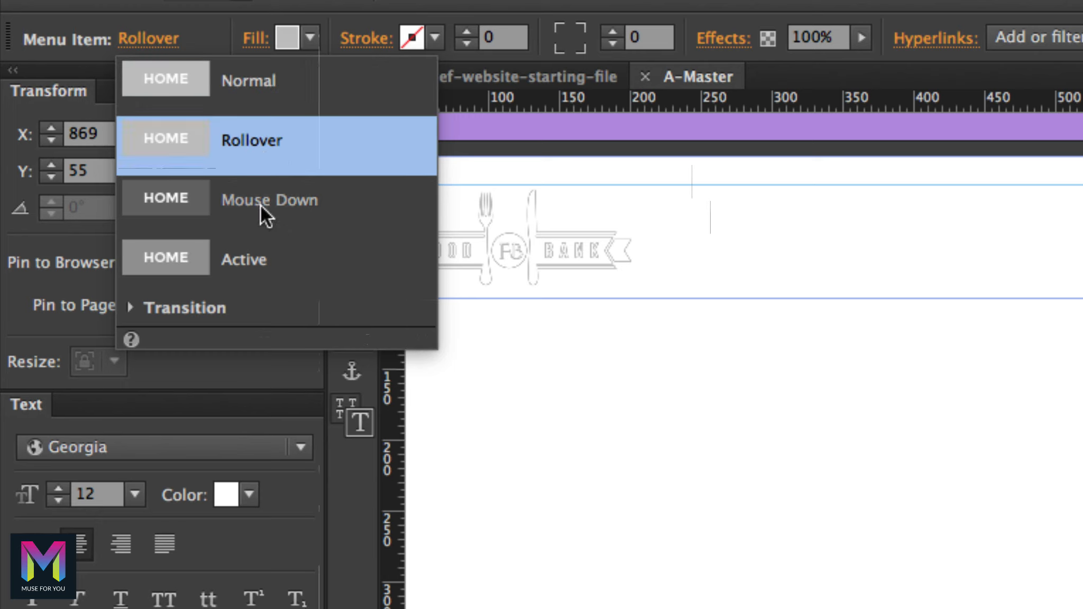
{"action": "left_click", "coordinate": [261, 205]}
{"action": "left_click", "coordinate": [405, 338]}
{"action": "left_click", "coordinate": [293, 255]}
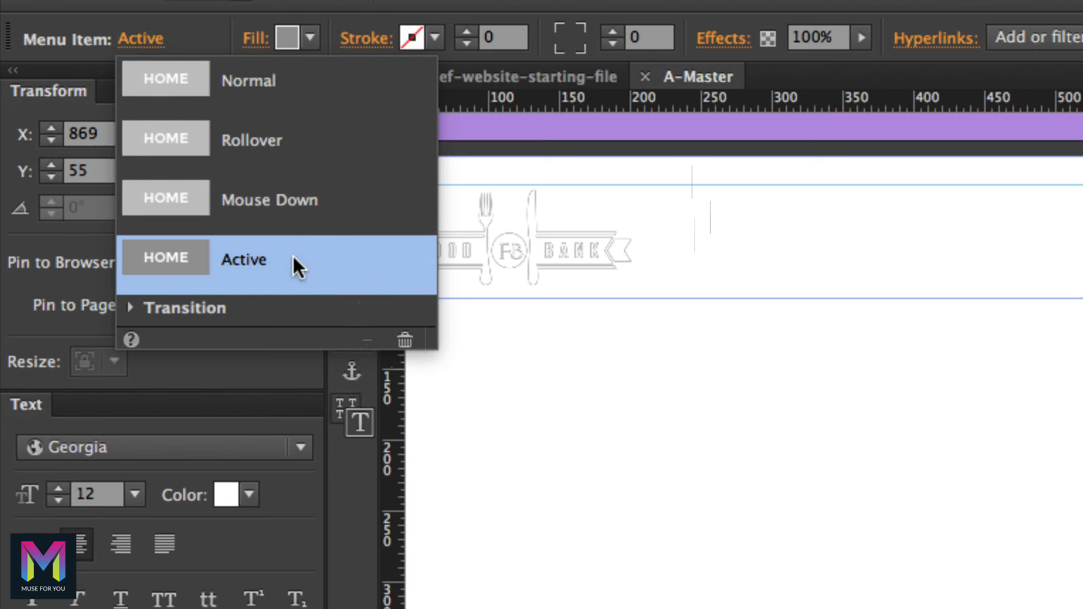
{"action": "left_click", "coordinate": [404, 339]}
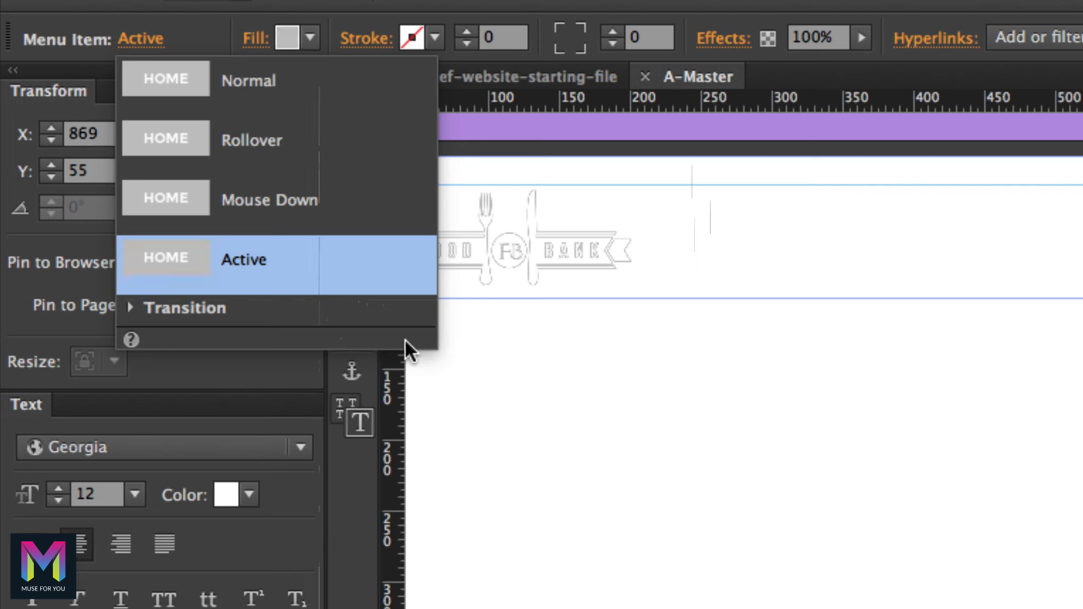
Set the menu item's Normal state fill to None, and deselect the item
{"action": "left_click", "coordinate": [191, 78]}
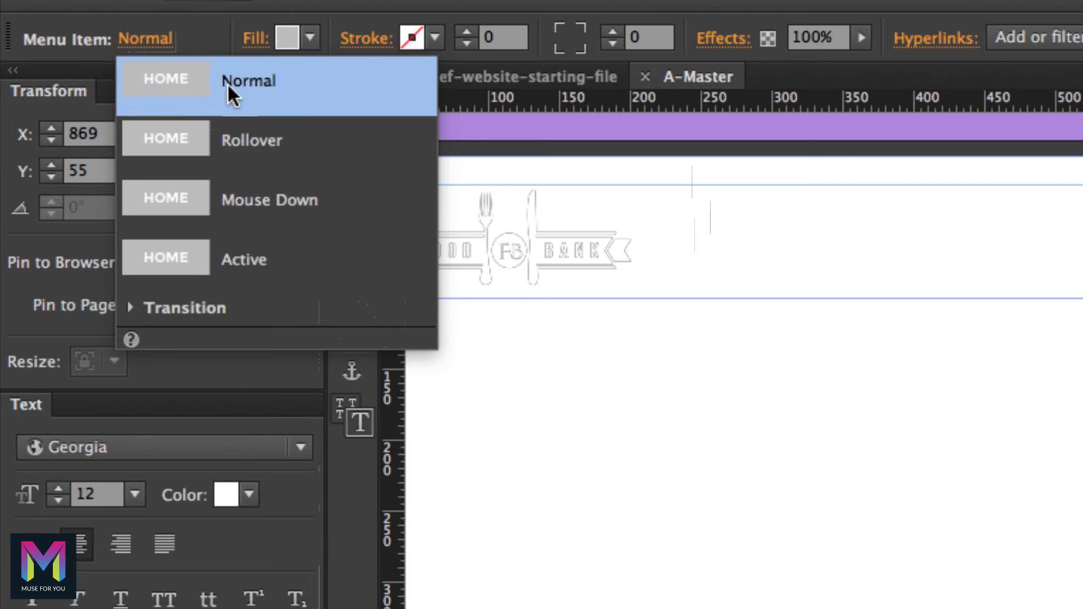
{"action": "left_click", "coordinate": [308, 37]}
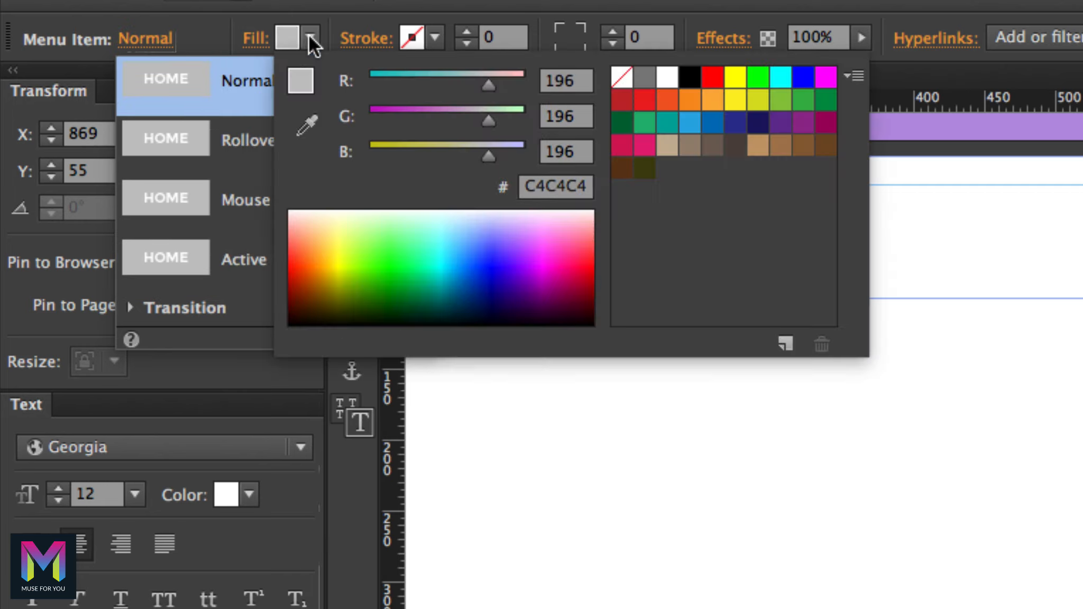
{"action": "left_click", "coordinate": [624, 73]}
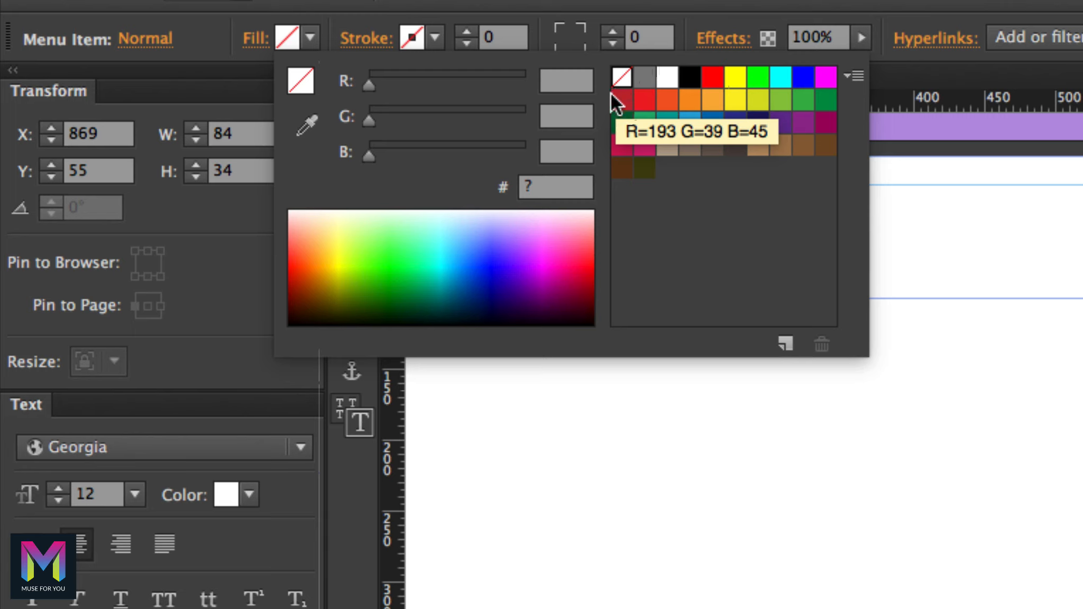
{"action": "left_click", "coordinate": [144, 39]}
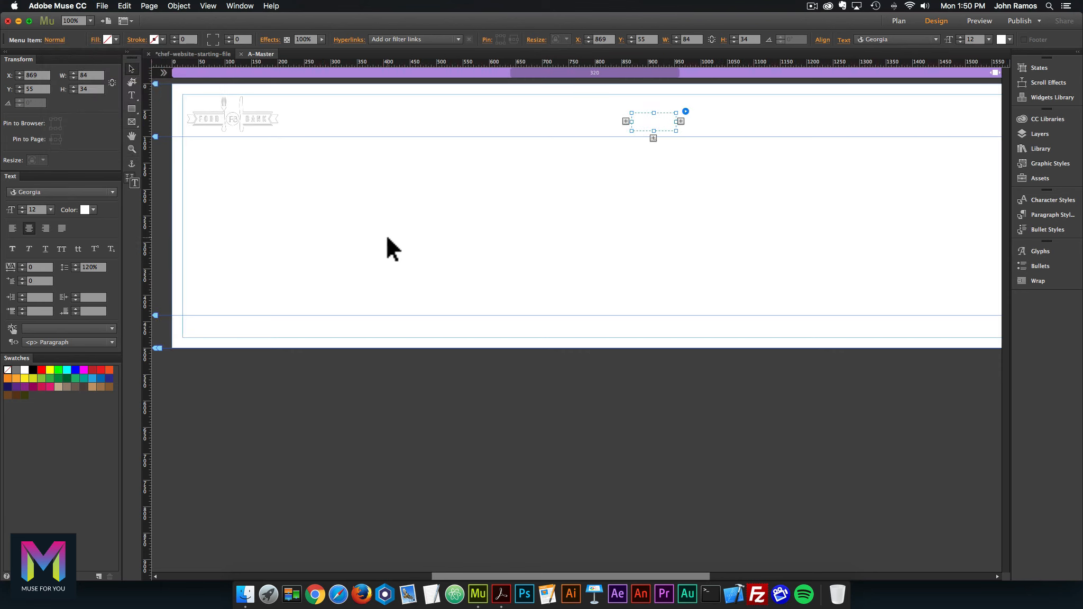
{"action": "left_click", "coordinate": [387, 238]}
Set the page's browser fill to the dark color #262626
{"action": "scroll", "coordinate": [479, 228], "scroll_direction": "right", "scroll_amount": 3}
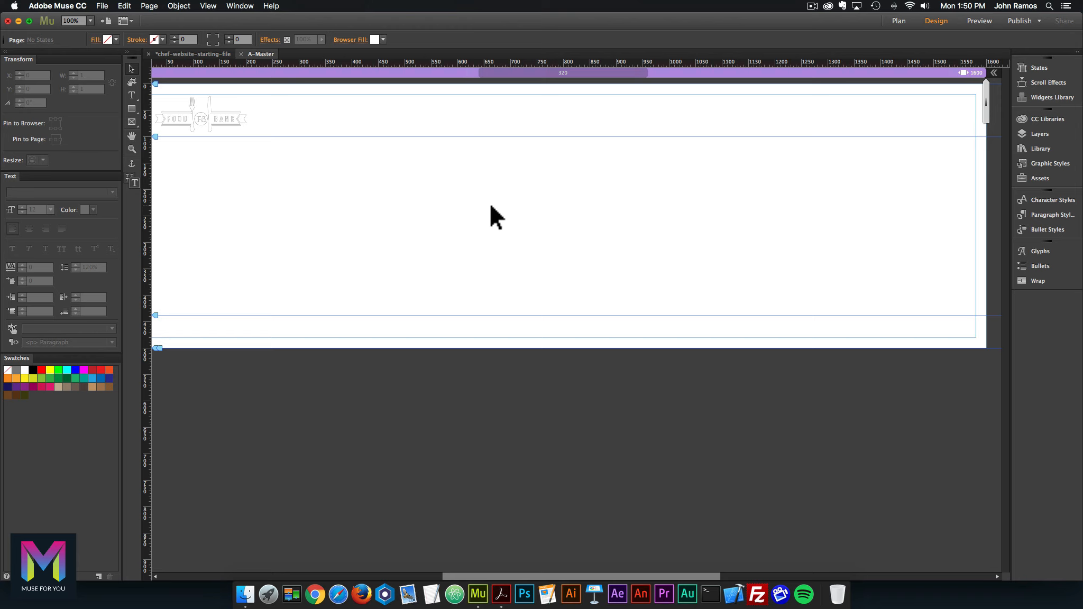
{"action": "key", "text": "super+minus"}
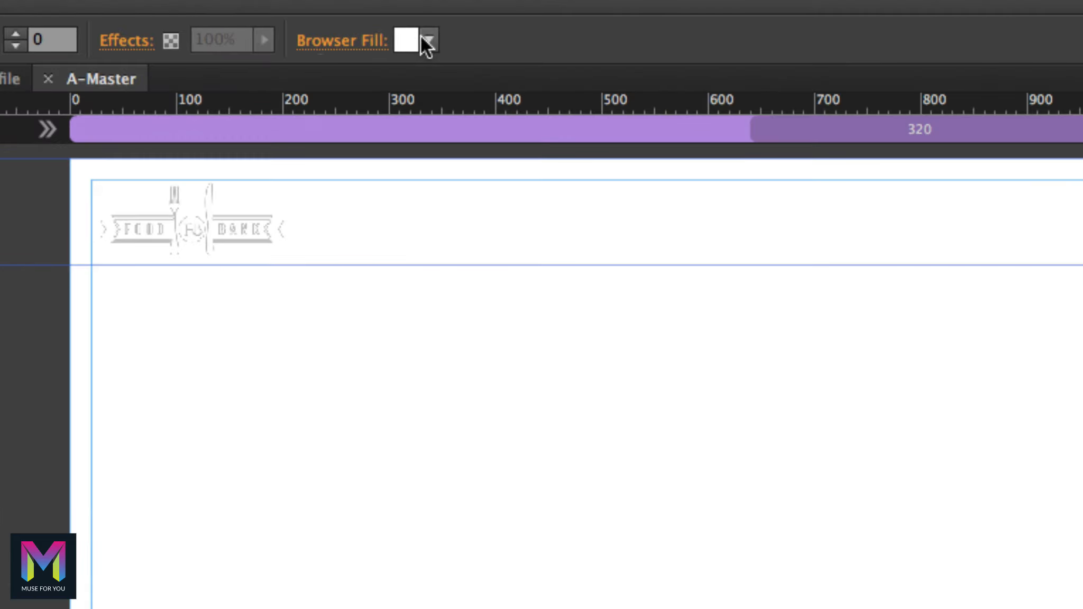
{"action": "left_click", "coordinate": [383, 39]}
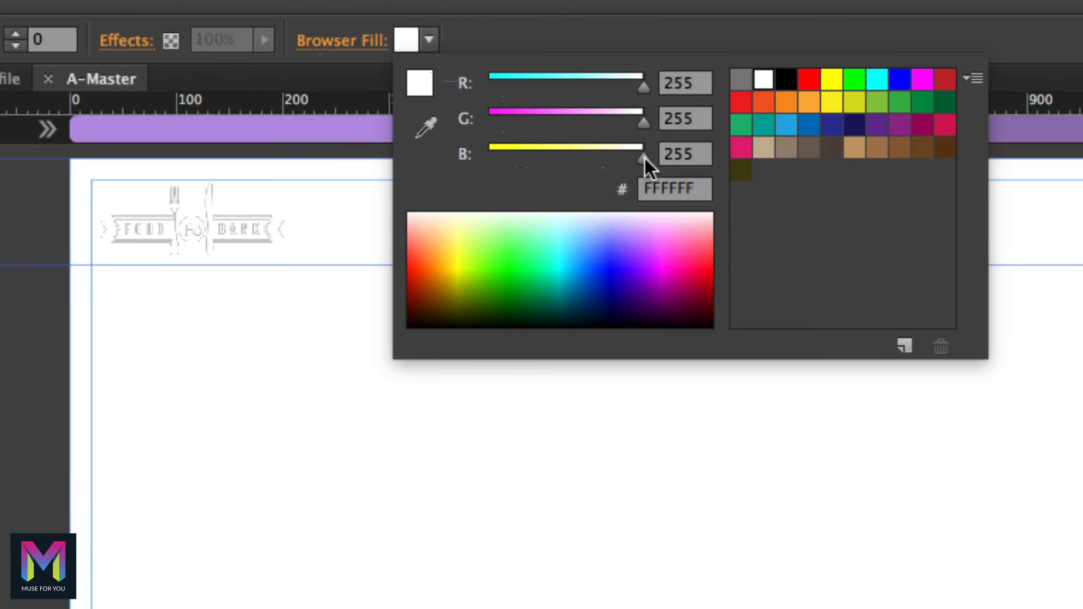
{"action": "left_click", "coordinate": [694, 189]}
{"action": "type", "text": "262"}
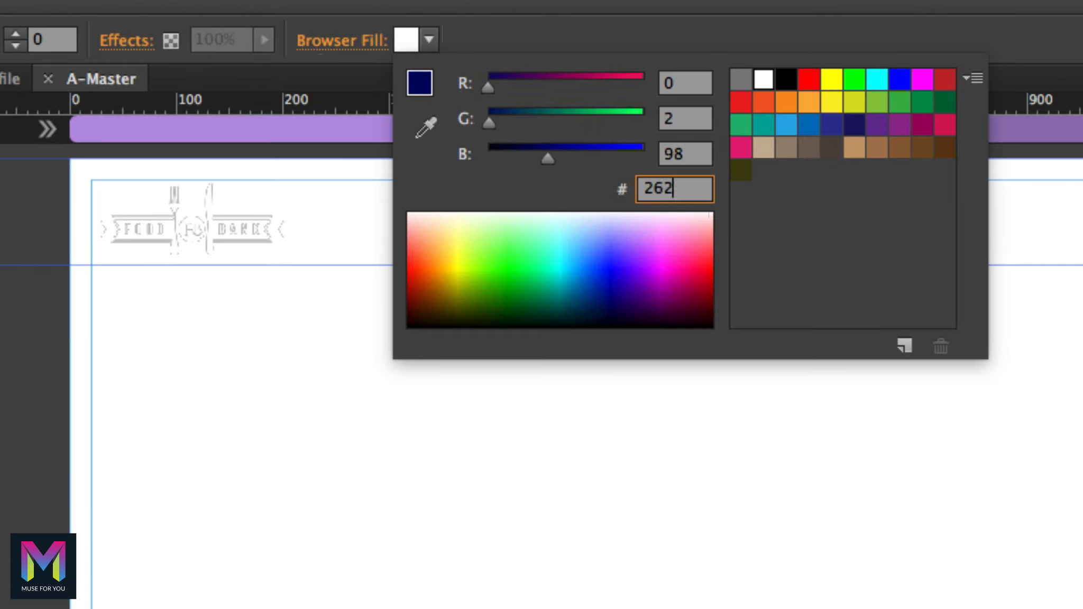
{"action": "type", "text": "626"}
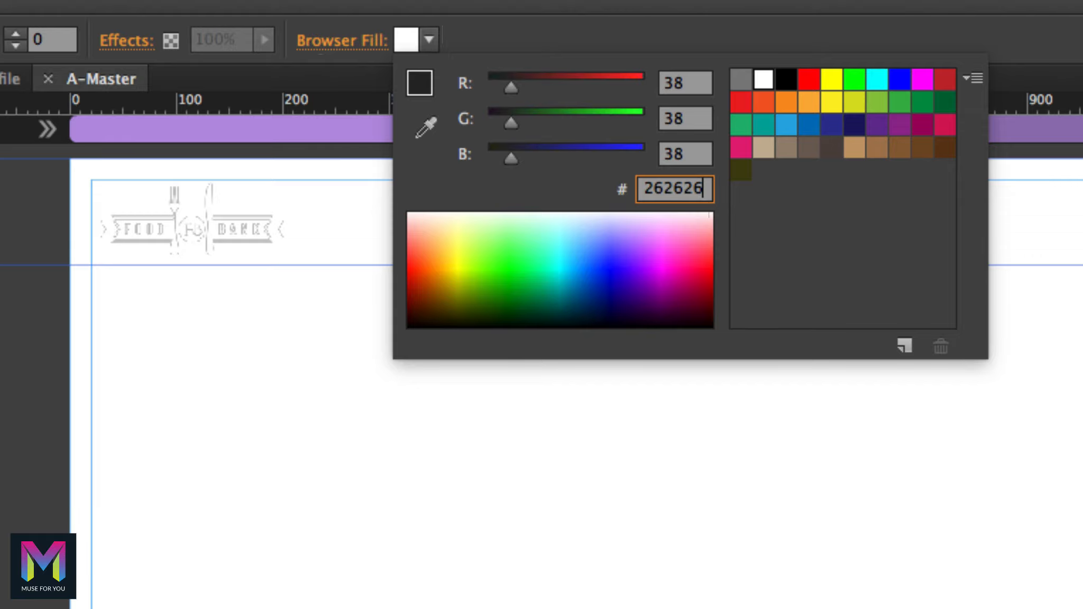
{"action": "key", "text": "Return"}
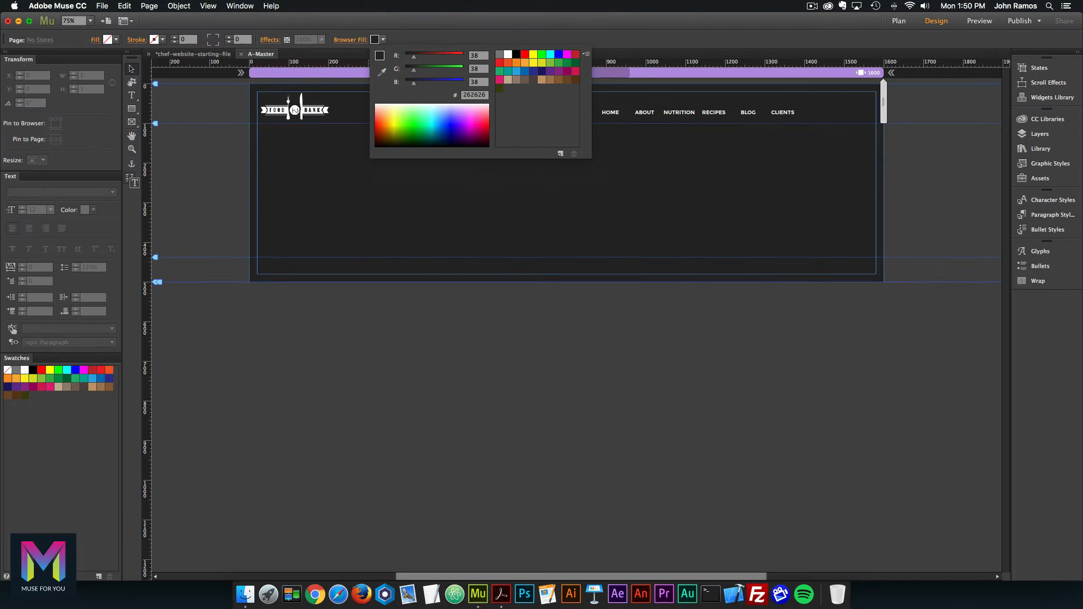
{"action": "key", "text": "Escape"}
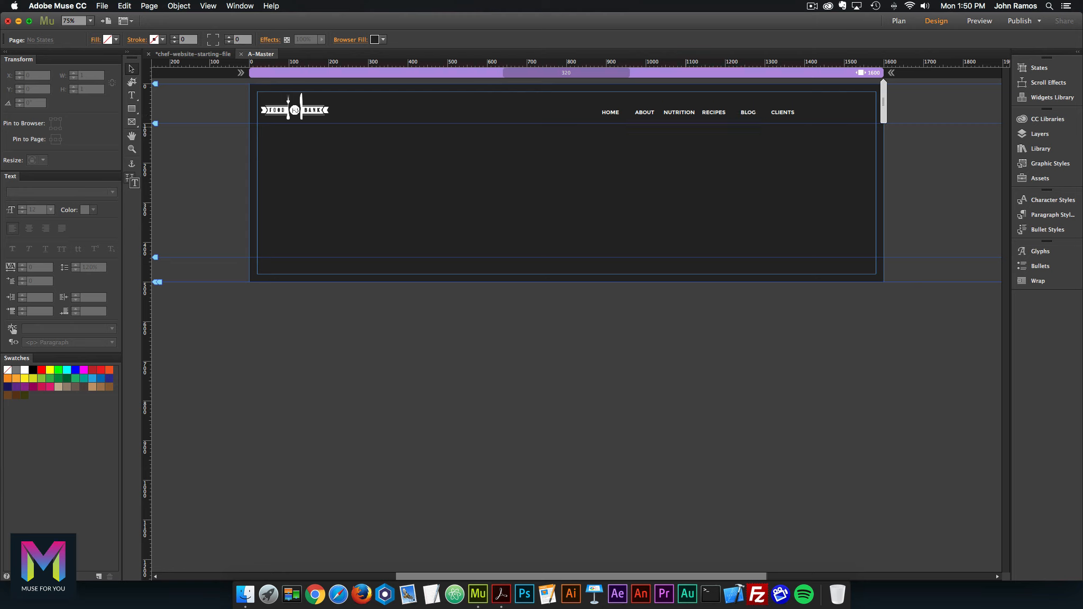
Inspect the logo and menu on the dark background, preview the page in the browser, and return to Muse
{"action": "left_click", "coordinate": [312, 109]}
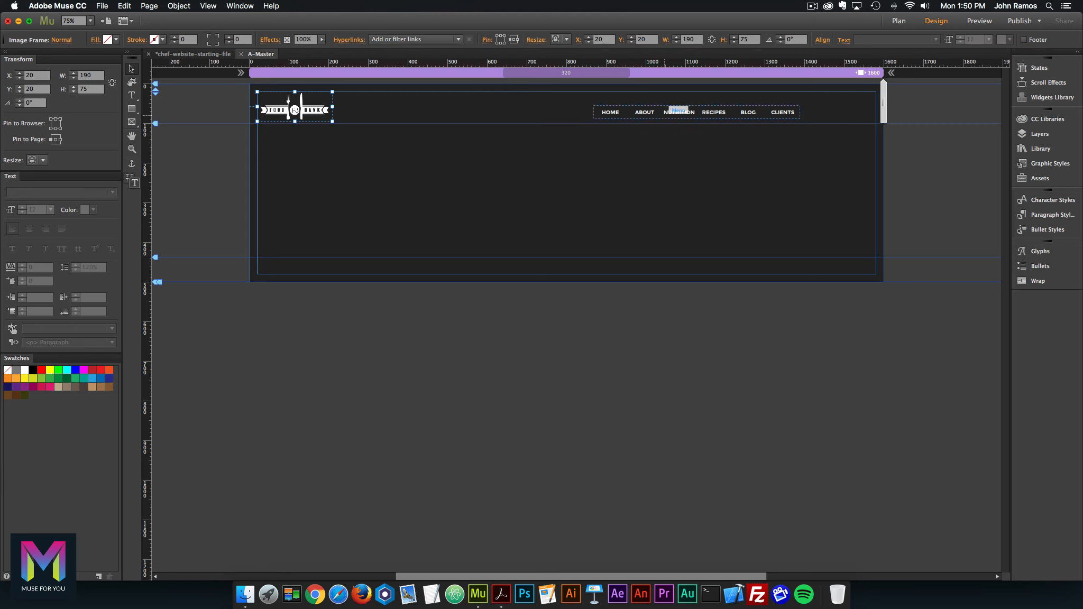
{"action": "left_click", "coordinate": [678, 112]}
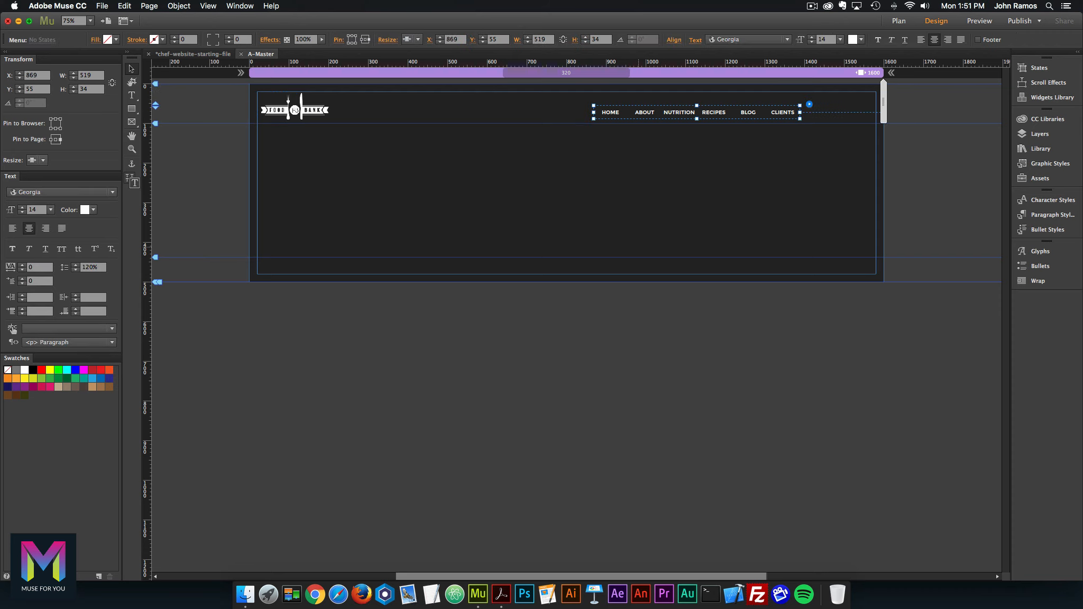
{"action": "scroll", "coordinate": [571, 243], "scroll_direction": "right", "scroll_amount": 5}
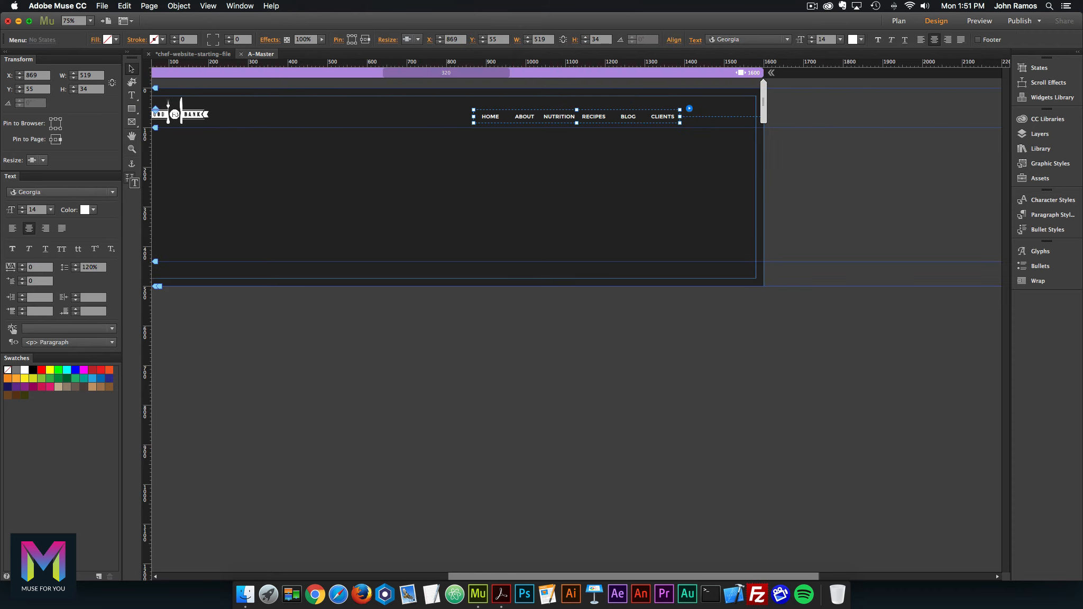
{"action": "key", "text": "super+minus"}
{"action": "key", "text": "super+shift+a"}
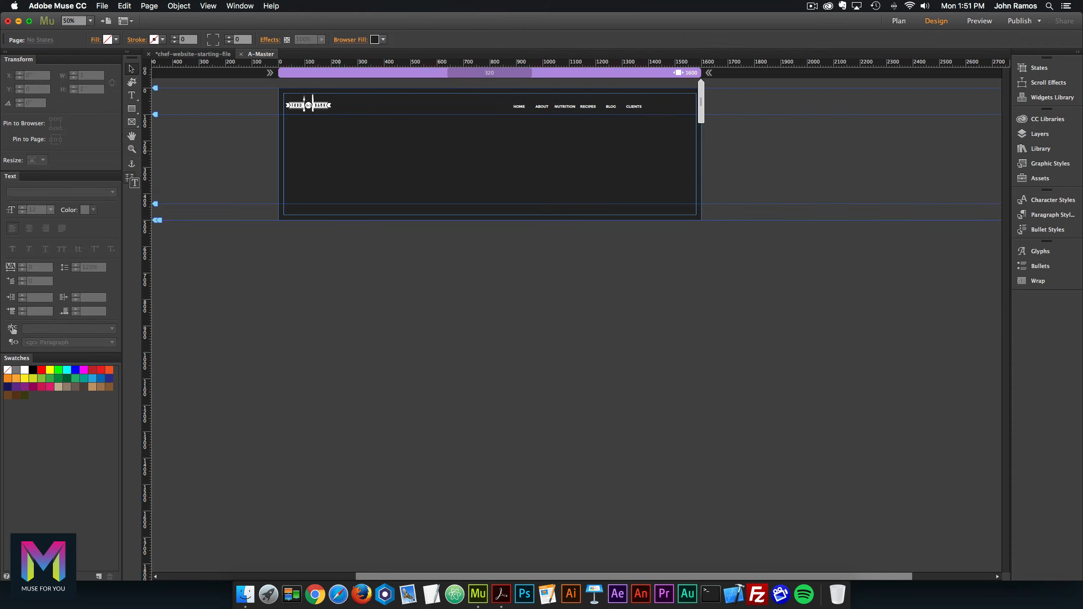
{"action": "left_click", "coordinate": [102, 6]}
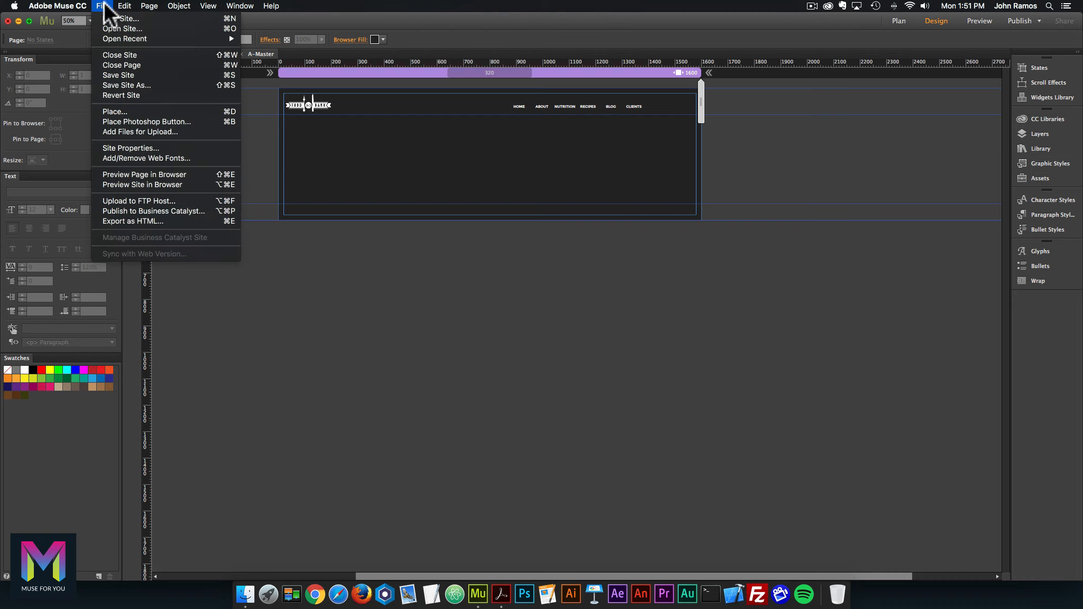
{"action": "left_click", "coordinate": [154, 172]}
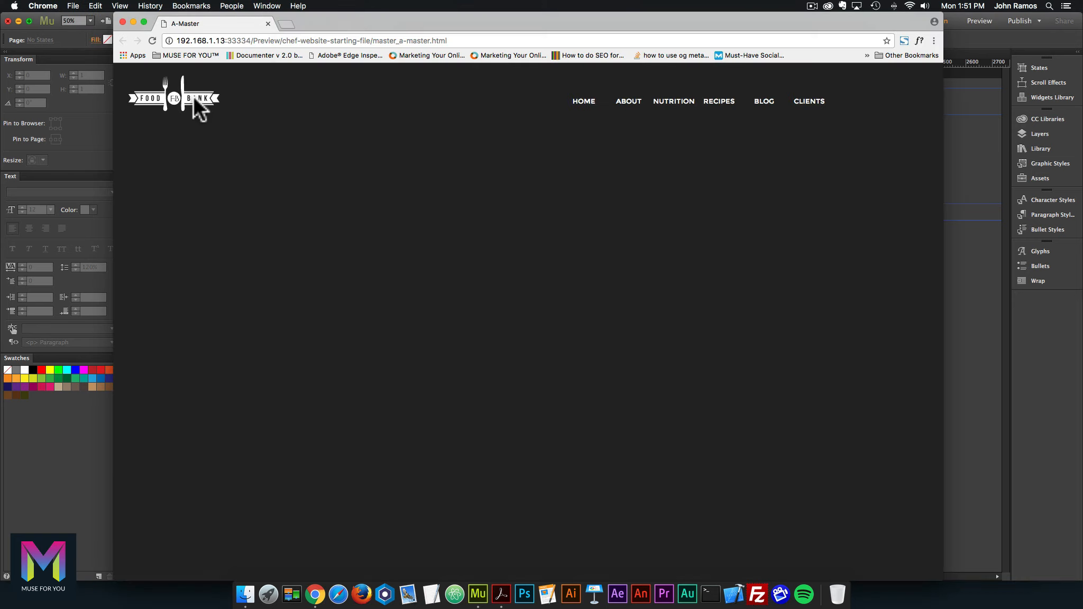
{"action": "left_click", "coordinate": [972, 163]}
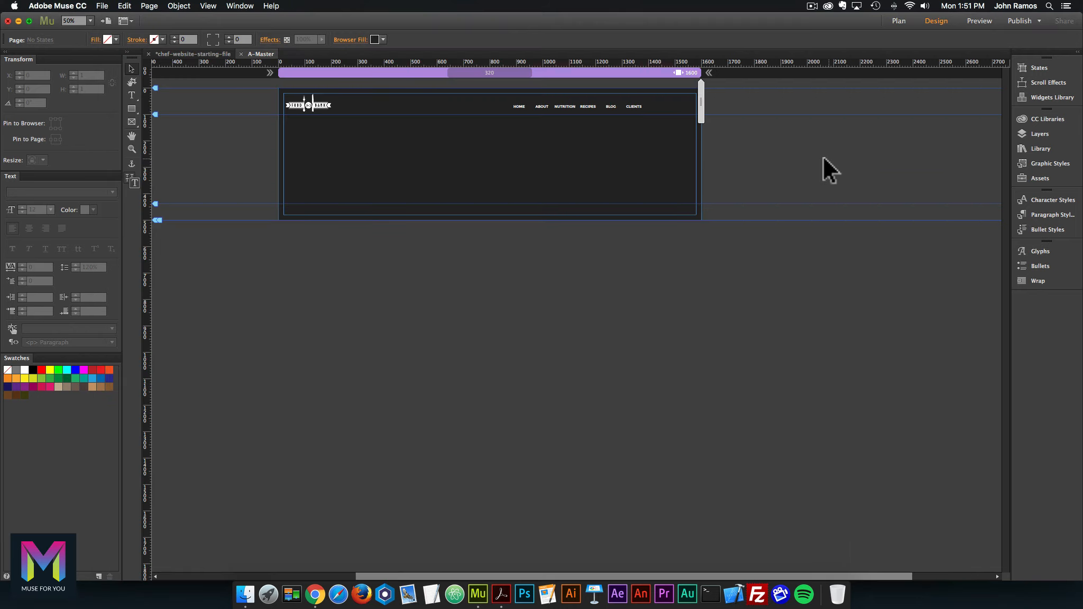
Read the contact button's text and gradient background specifications in the Acrobat PDF guide, and return to Muse
{"action": "left_click", "coordinate": [501, 582]}
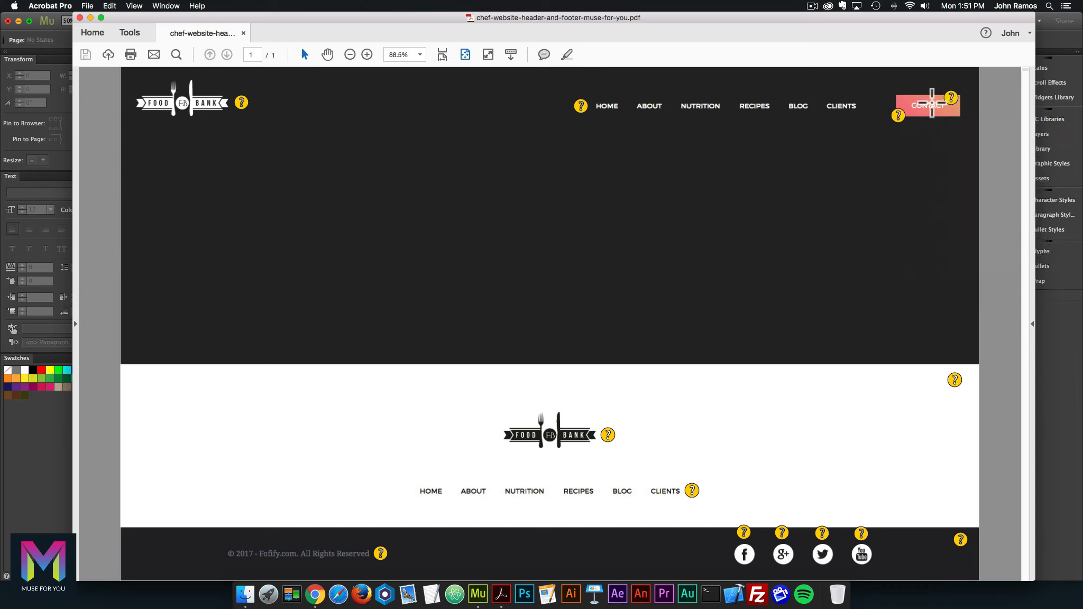
{"action": "mouse_move", "coordinate": [951, 98]}
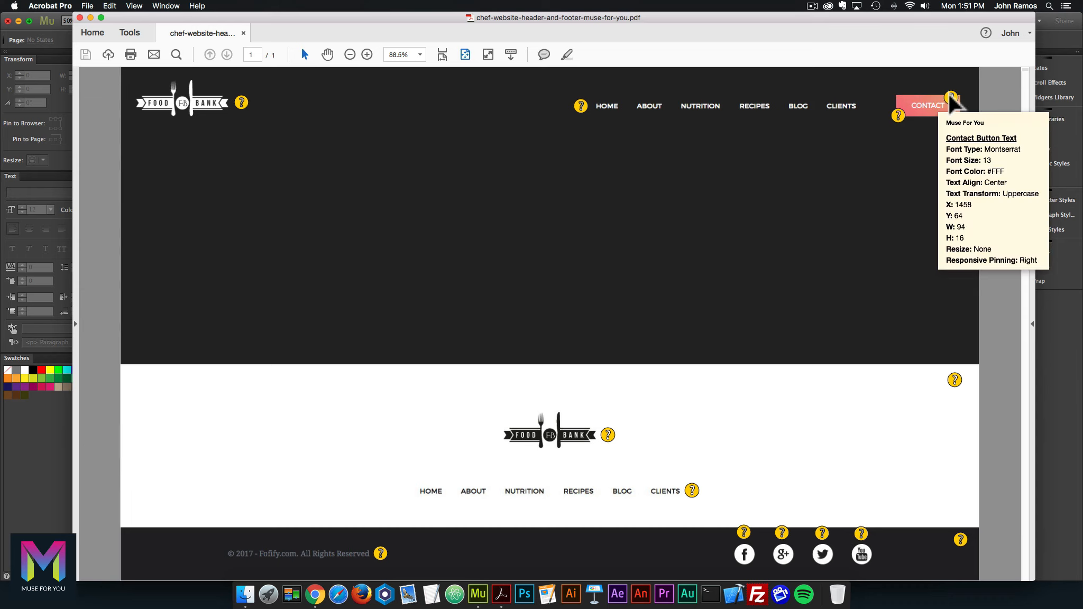
{"action": "mouse_move", "coordinate": [902, 120]}
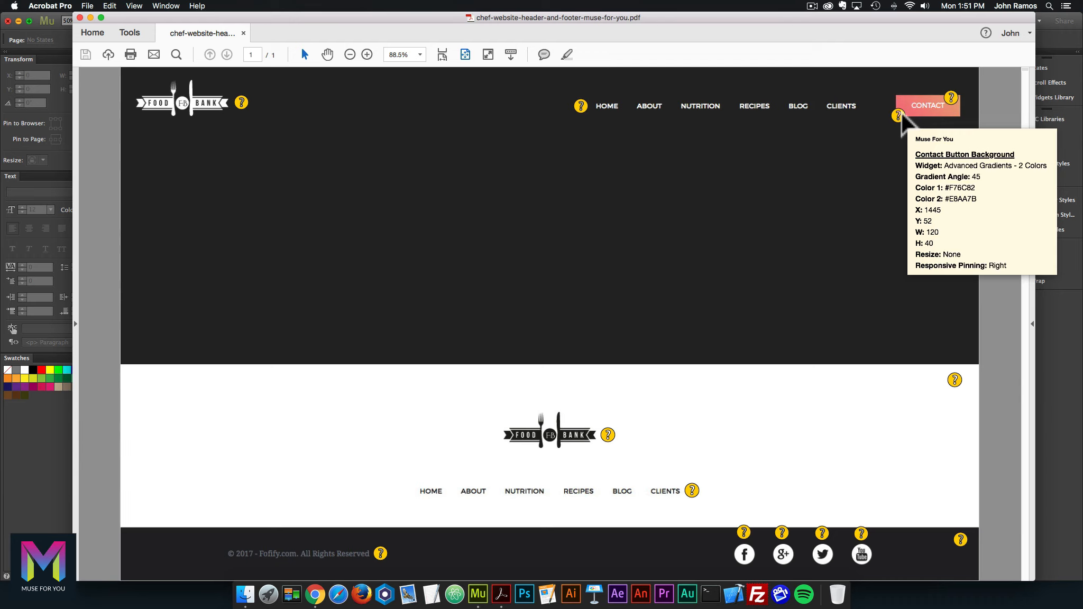
{"action": "left_click", "coordinate": [1068, 360]}
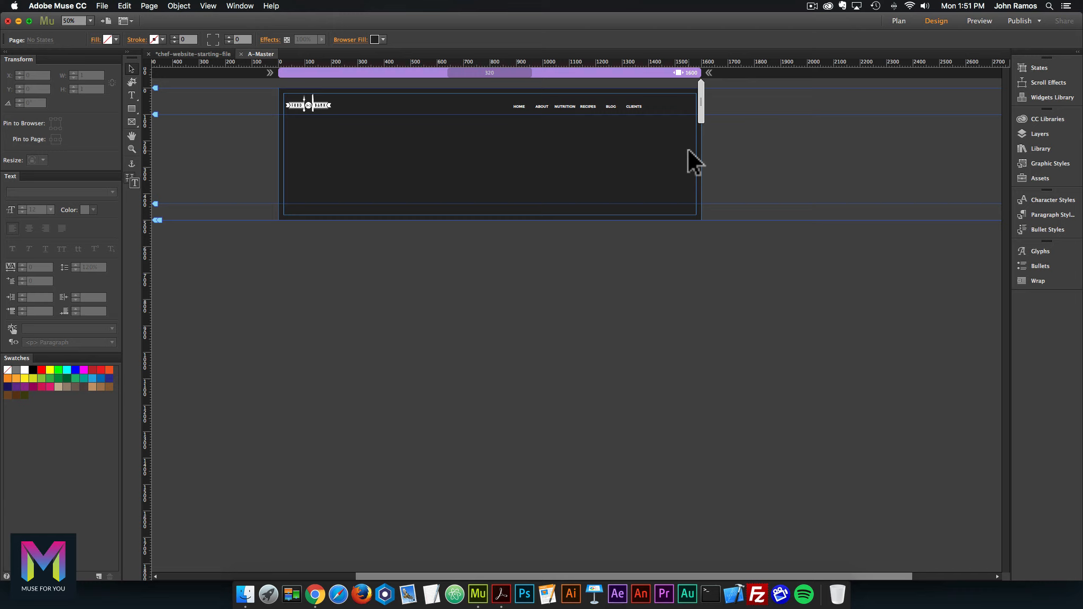
Create a new layer above Layer 1 and rename it Header
{"action": "left_click", "coordinate": [1056, 133]}
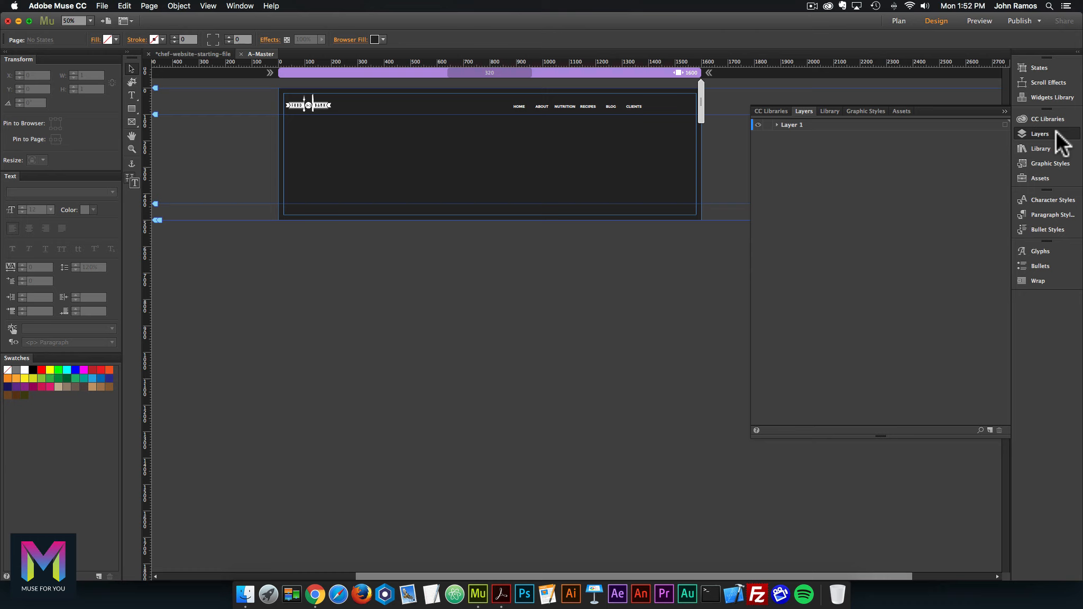
{"action": "left_click", "coordinate": [776, 125]}
{"action": "left_click", "coordinate": [1036, 134]}
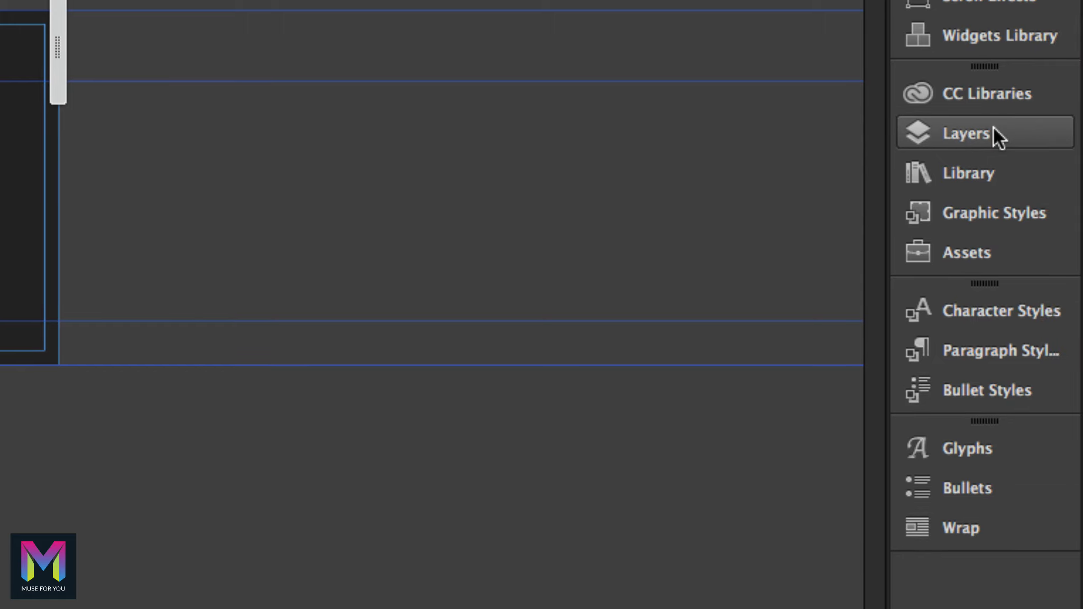
{"action": "left_click", "coordinate": [993, 129]}
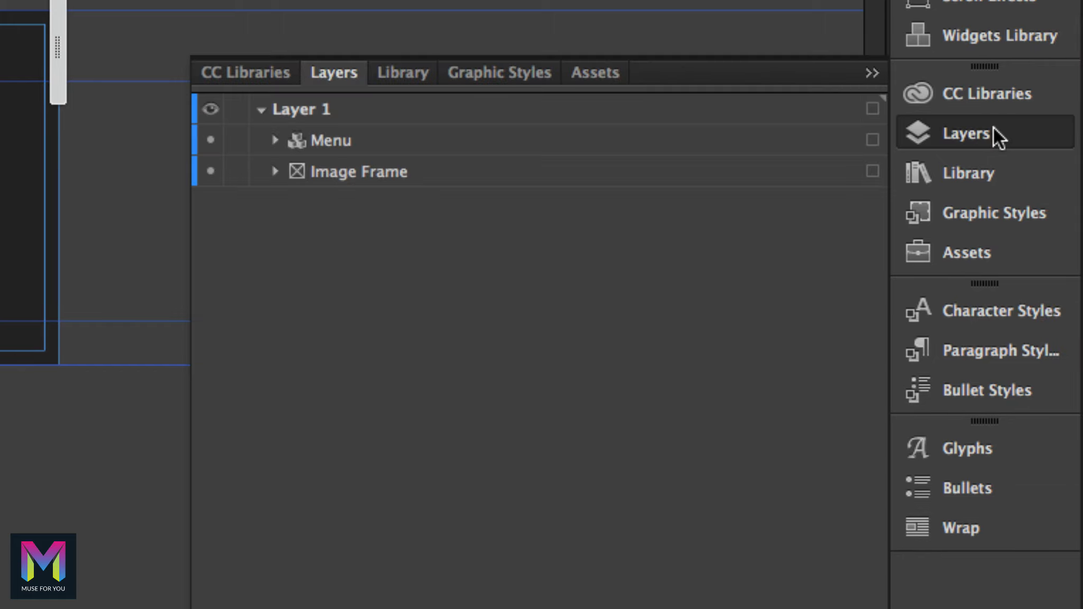
{"action": "left_click", "coordinate": [373, 123]}
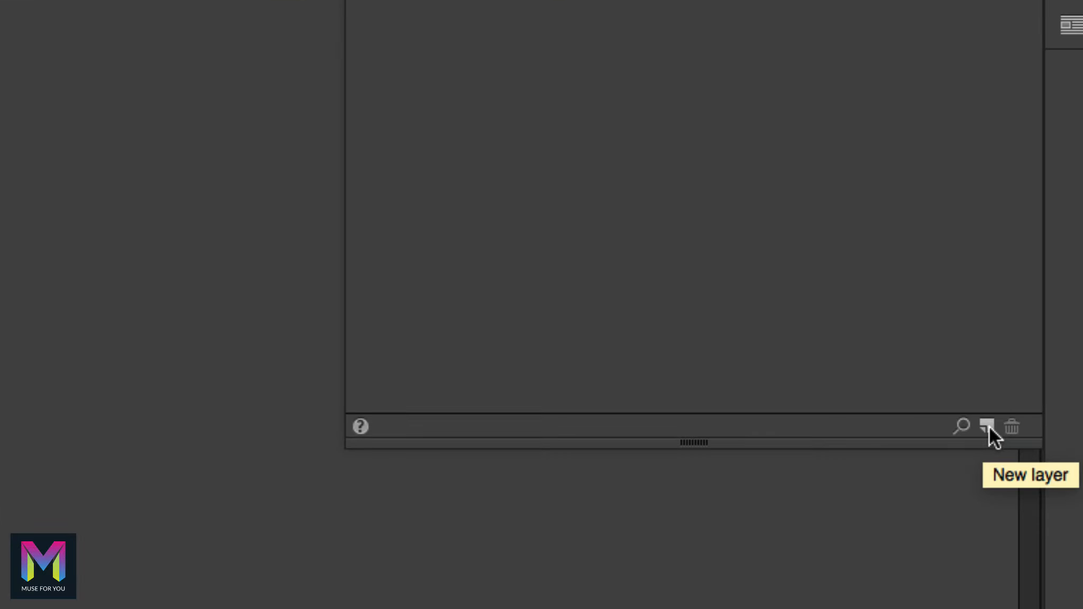
{"action": "left_click", "coordinate": [989, 427]}
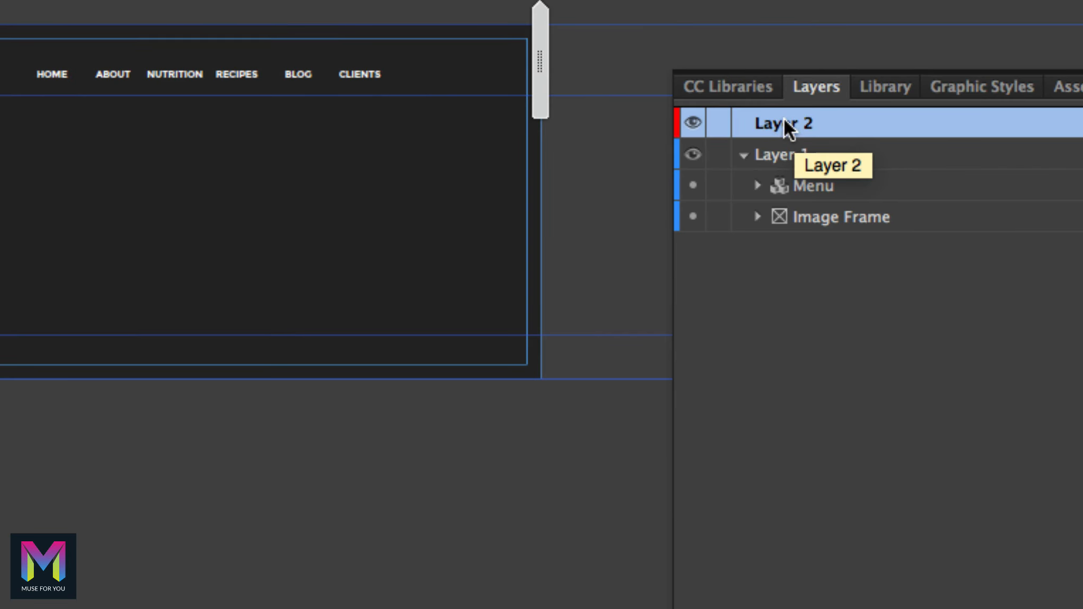
{"action": "double_click", "coordinate": [784, 121]}
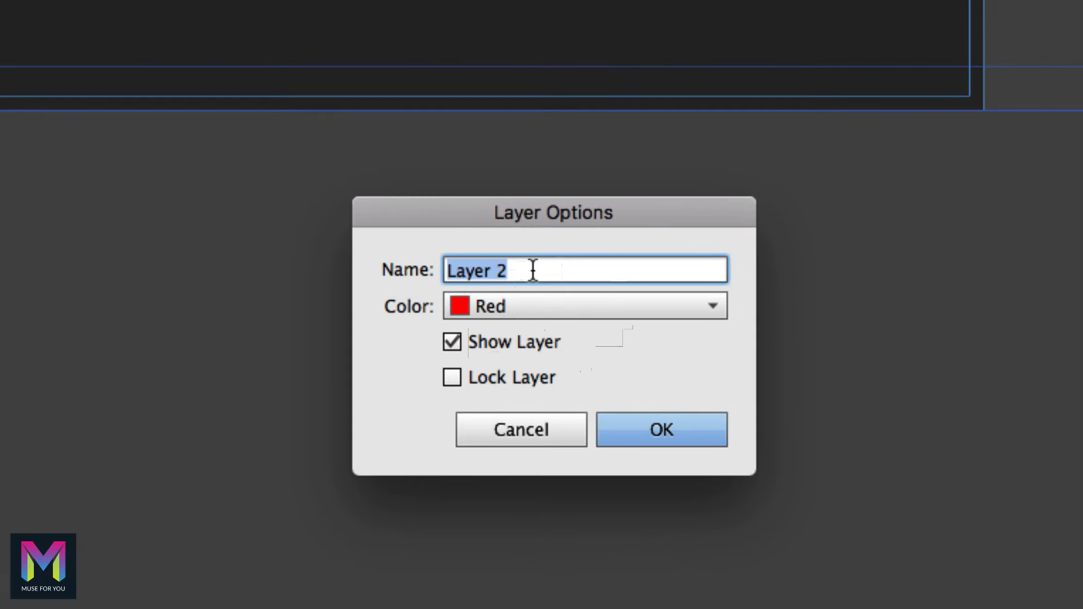
{"action": "type", "text": "Header"}
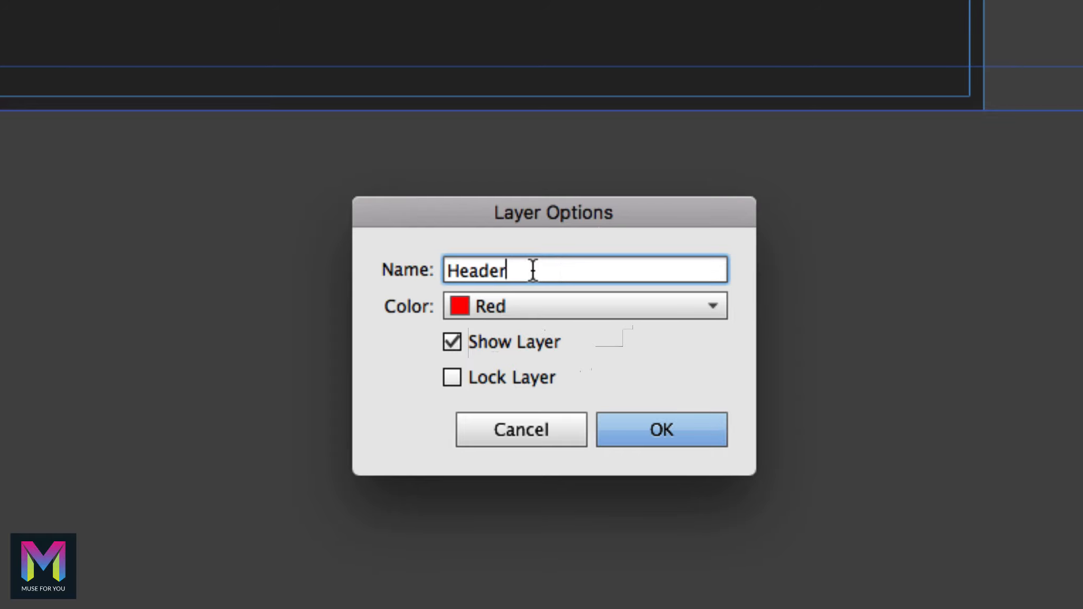
{"action": "left_click", "coordinate": [666, 423]}
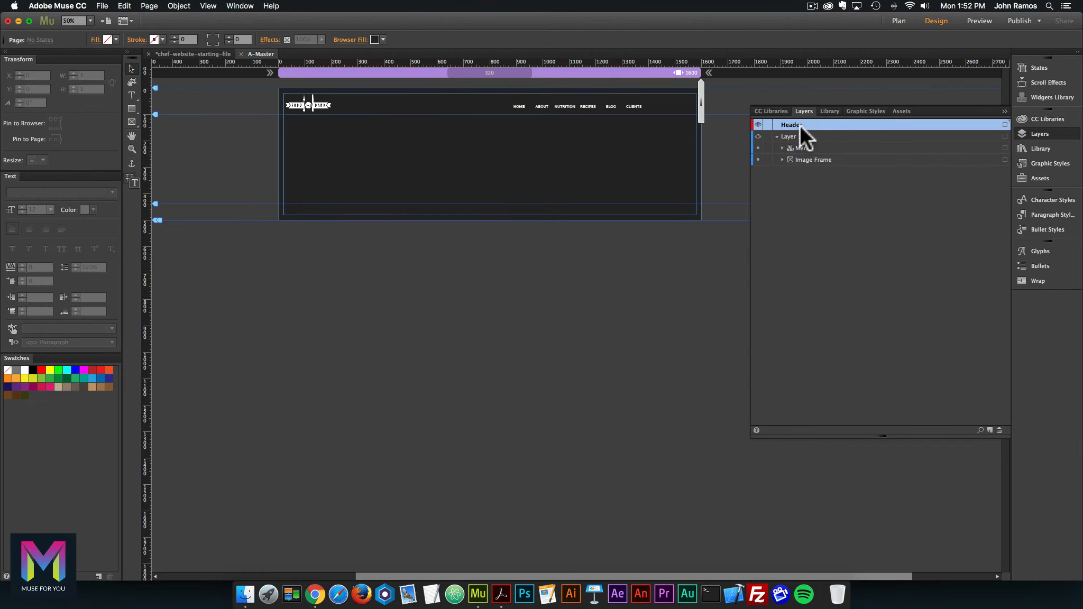
Move both the Menu and the Image Frame from Layer 1 into the Header layer
{"action": "left_click", "coordinate": [802, 148]}
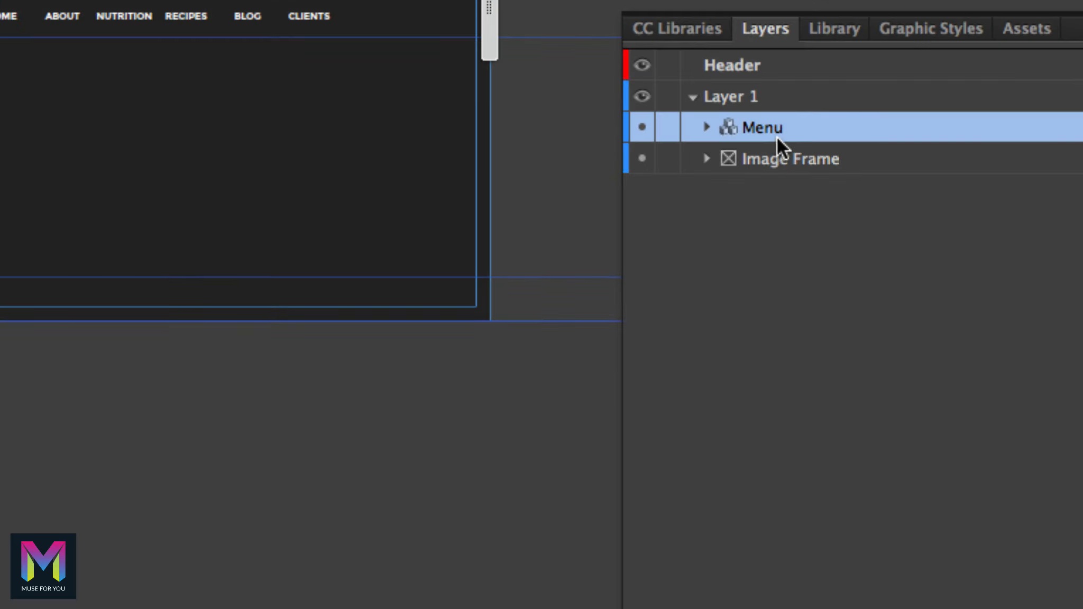
{"action": "left_click", "coordinate": [778, 154], "text": "shift"}
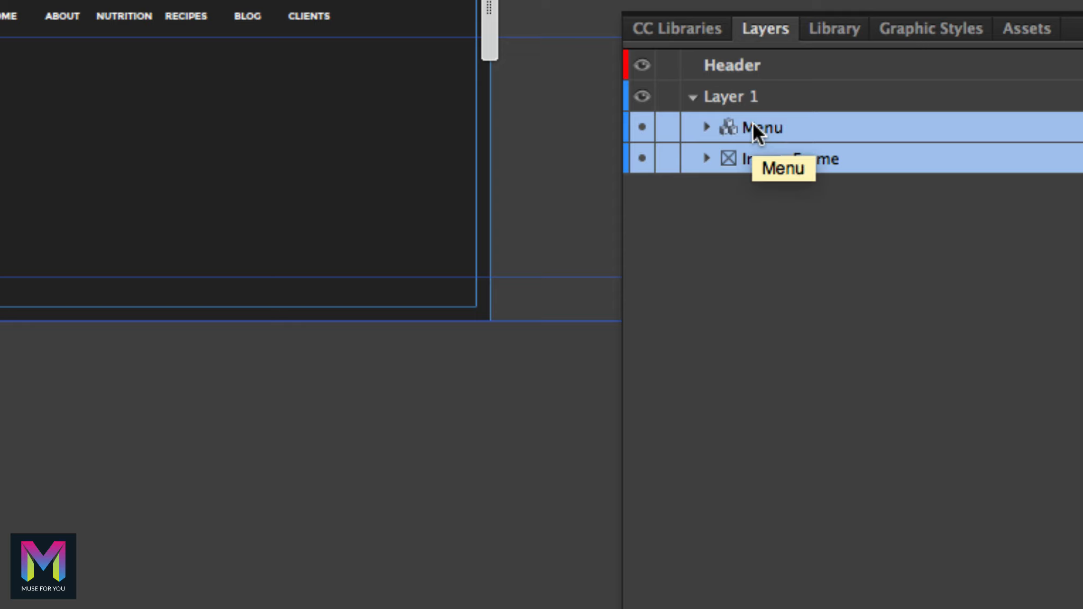
{"action": "left_click_drag", "start_coordinate": [751, 127], "coordinate": [755, 93]}
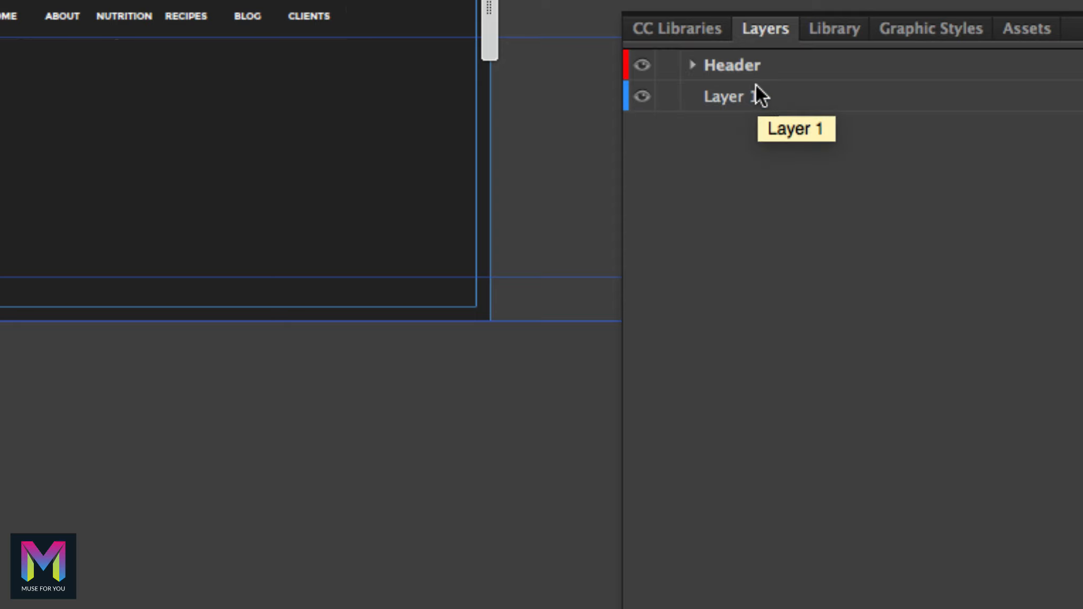
{"action": "left_click", "coordinate": [692, 66]}
{"action": "left_click", "coordinate": [692, 65]}
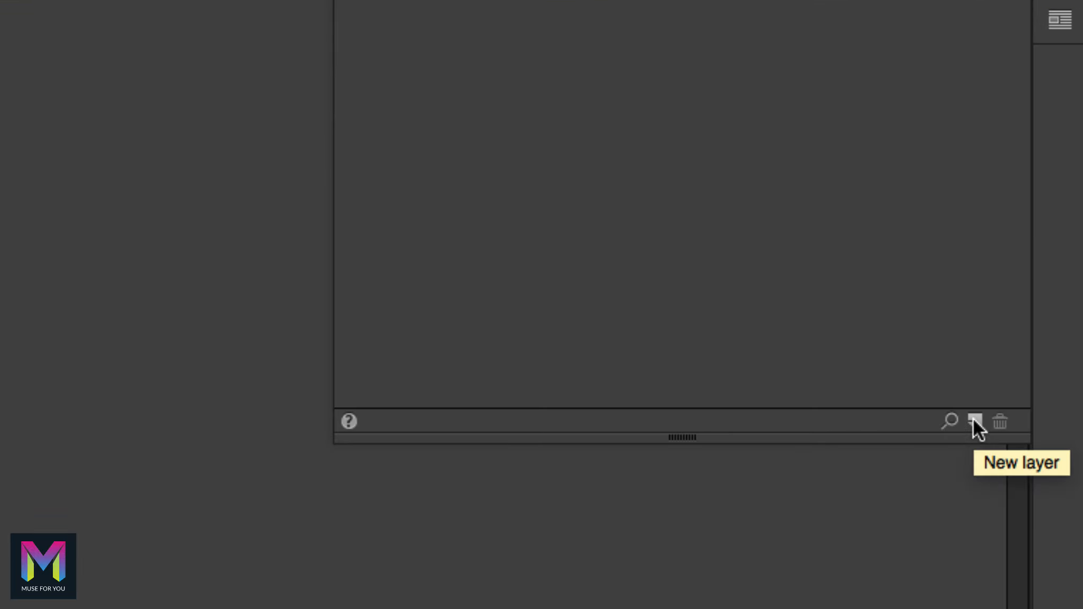
Create another new layer, place it below Layer 1, and rename it Footer
{"action": "left_click", "coordinate": [974, 420]}
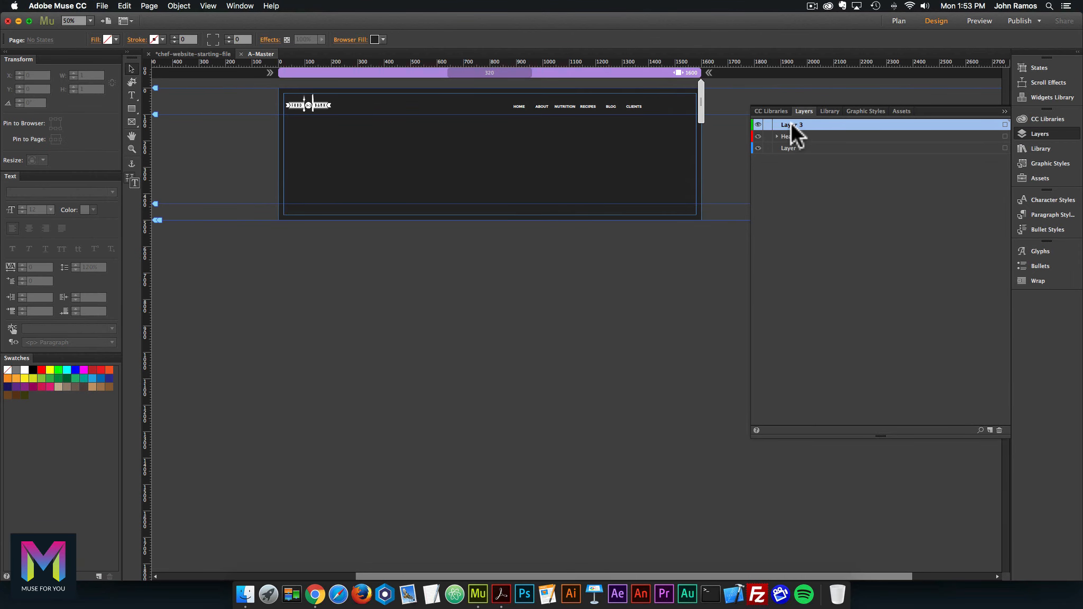
{"action": "left_click_drag", "start_coordinate": [792, 125], "coordinate": [793, 157]}
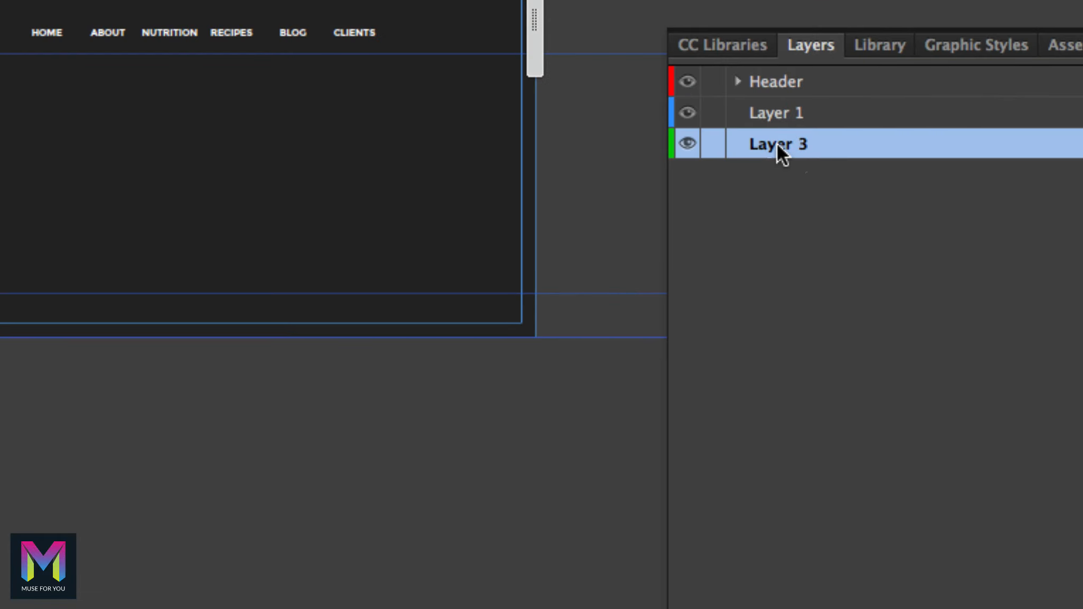
{"action": "double_click", "coordinate": [777, 144]}
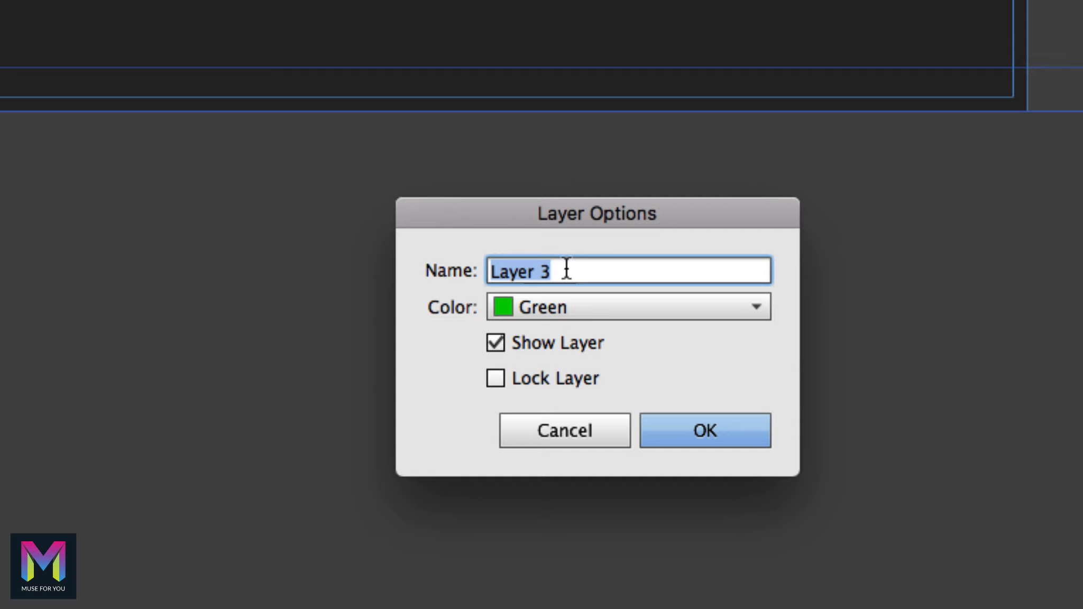
{"action": "type", "text": "Fo"}
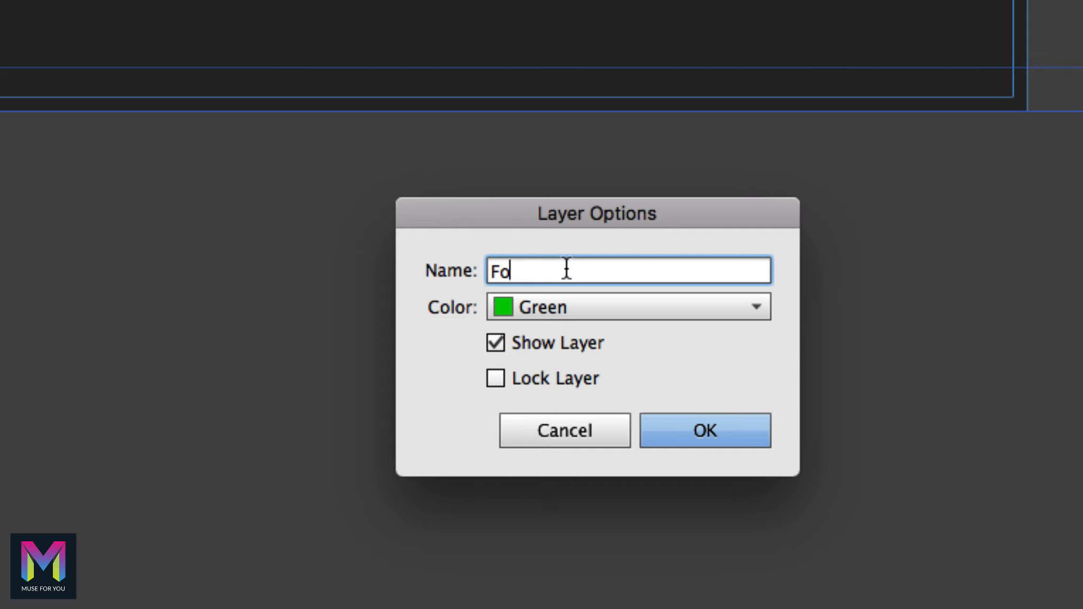
{"action": "type", "text": "oter"}
{"action": "key", "text": "Return"}
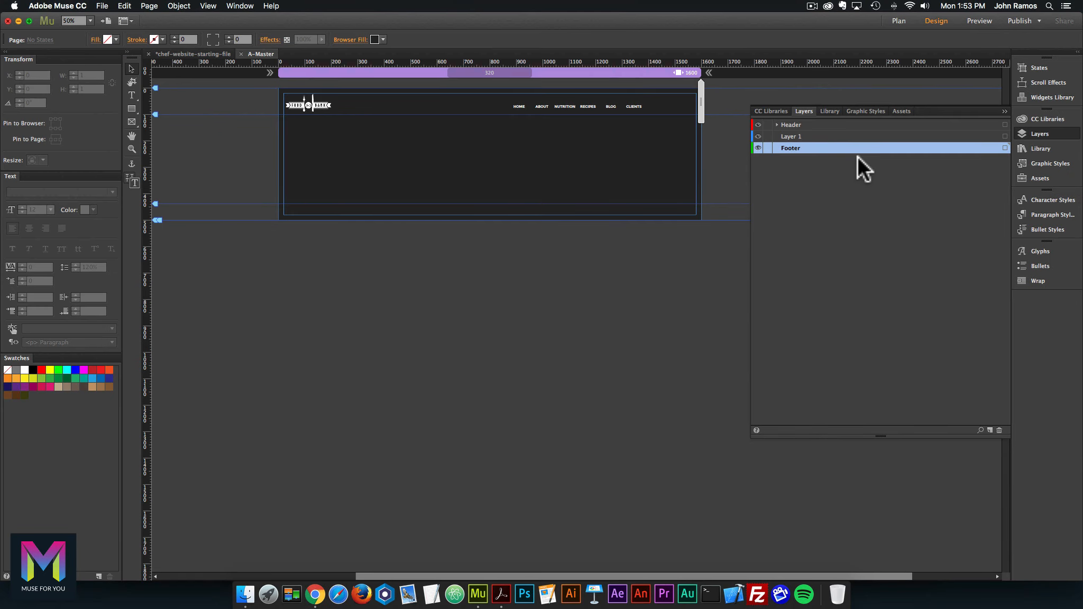
Examine the contents of the Header layer and the order of Header, Layer 1 and Footer
{"action": "left_click", "coordinate": [814, 127]}
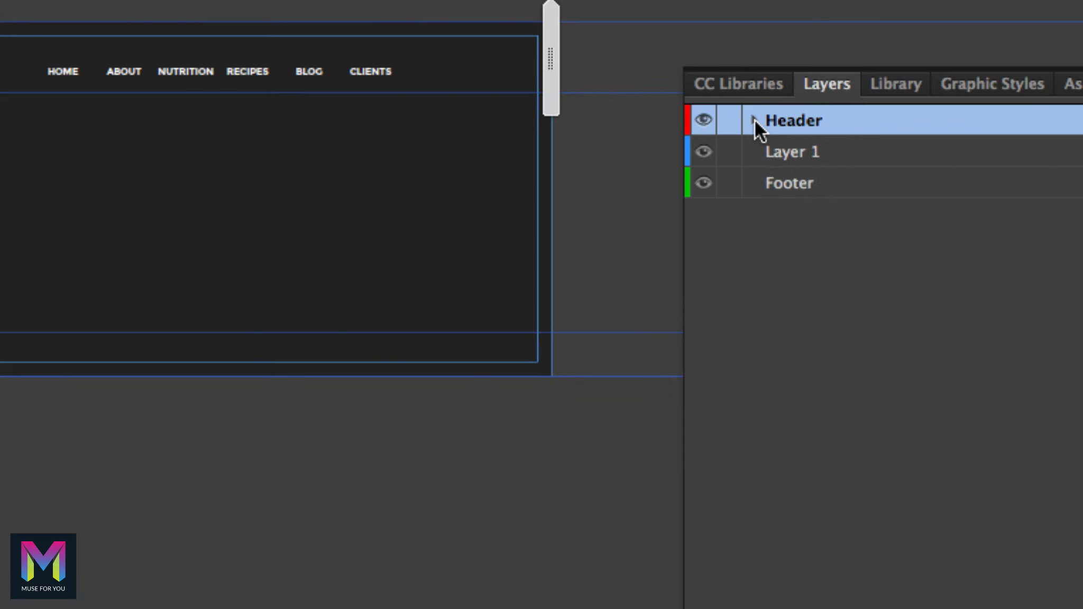
{"action": "left_click", "coordinate": [754, 118]}
{"action": "left_click", "coordinate": [825, 152]}
{"action": "left_click", "coordinate": [832, 183]}
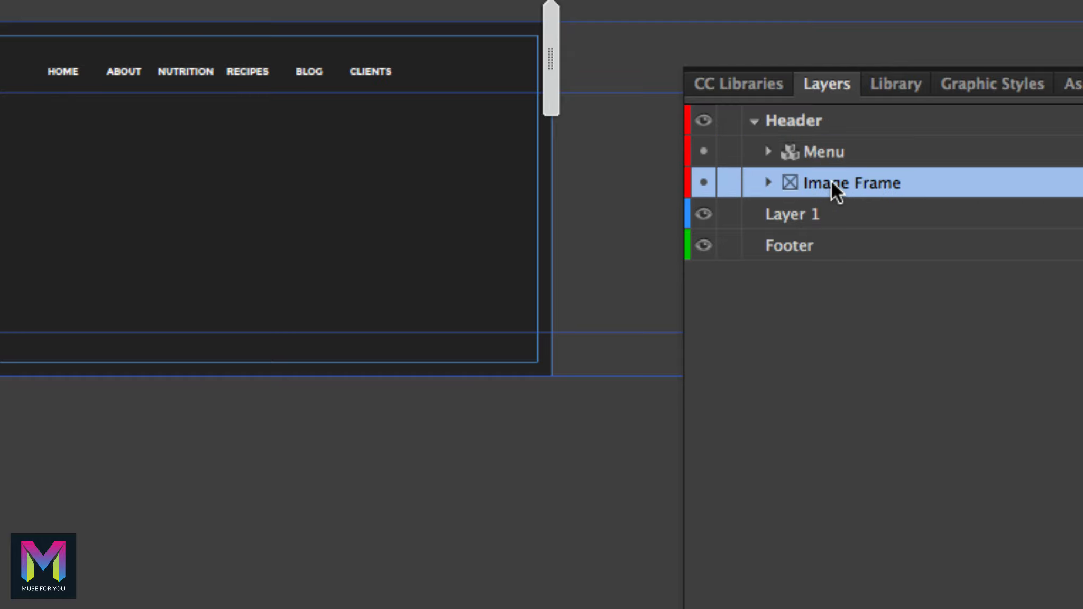
{"action": "left_click", "coordinate": [790, 213]}
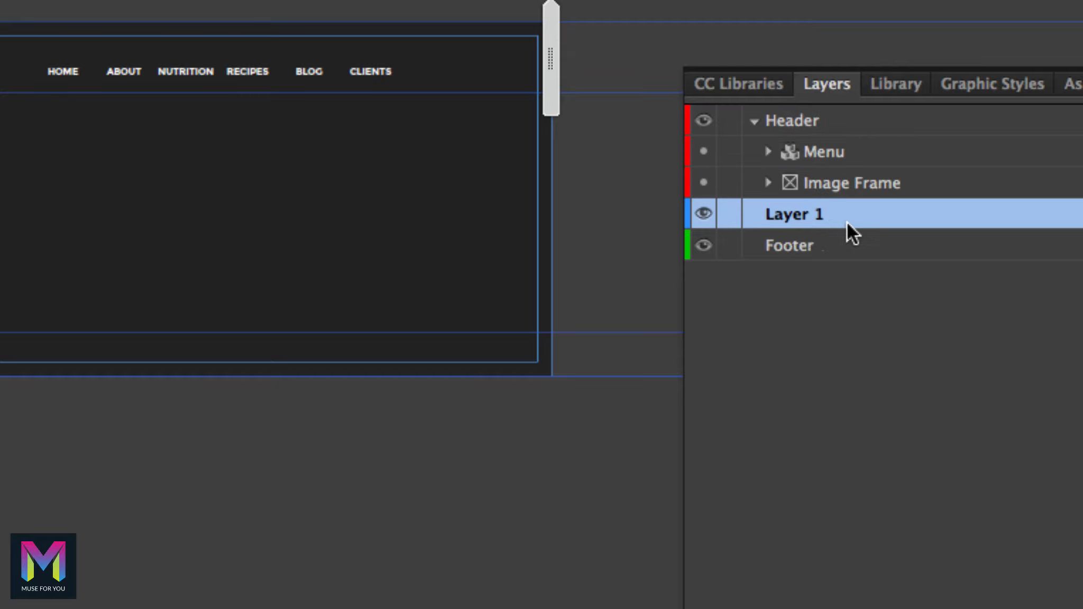
{"action": "left_click", "coordinate": [789, 247]}
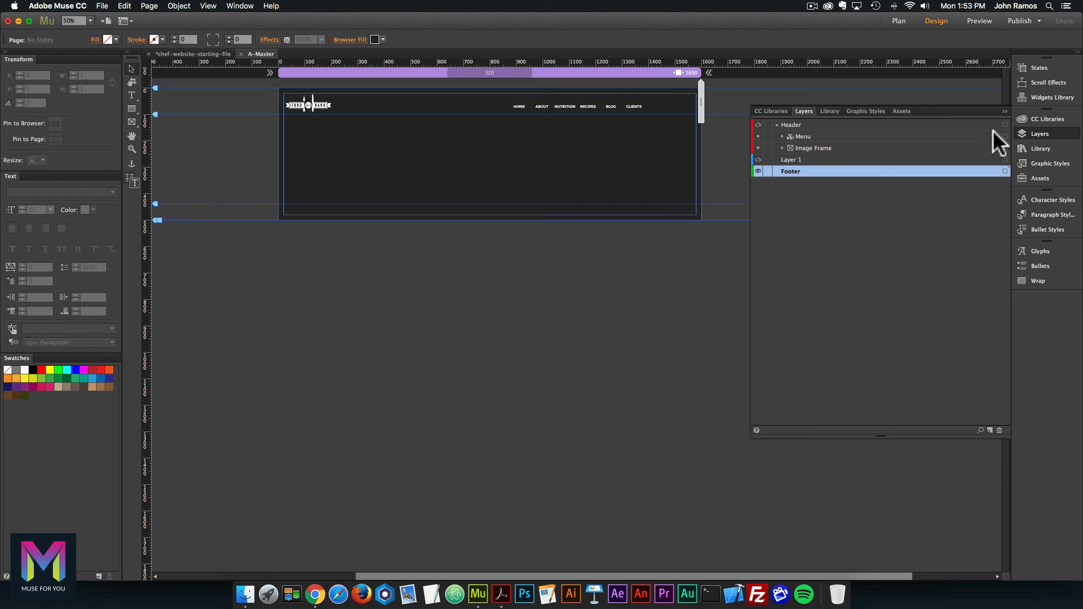
{"action": "left_click", "coordinate": [1046, 132]}
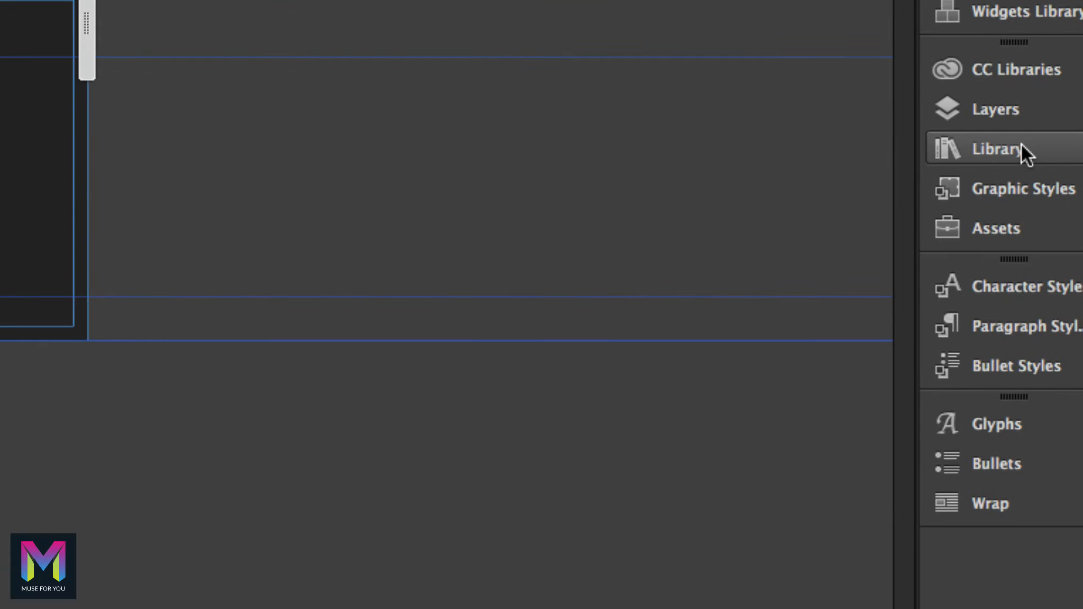
Search the library for "advanced gradients" and place the Advanced Gradients – 2 Colors widget on the page beneath the menu
{"action": "left_click", "coordinate": [1022, 145]}
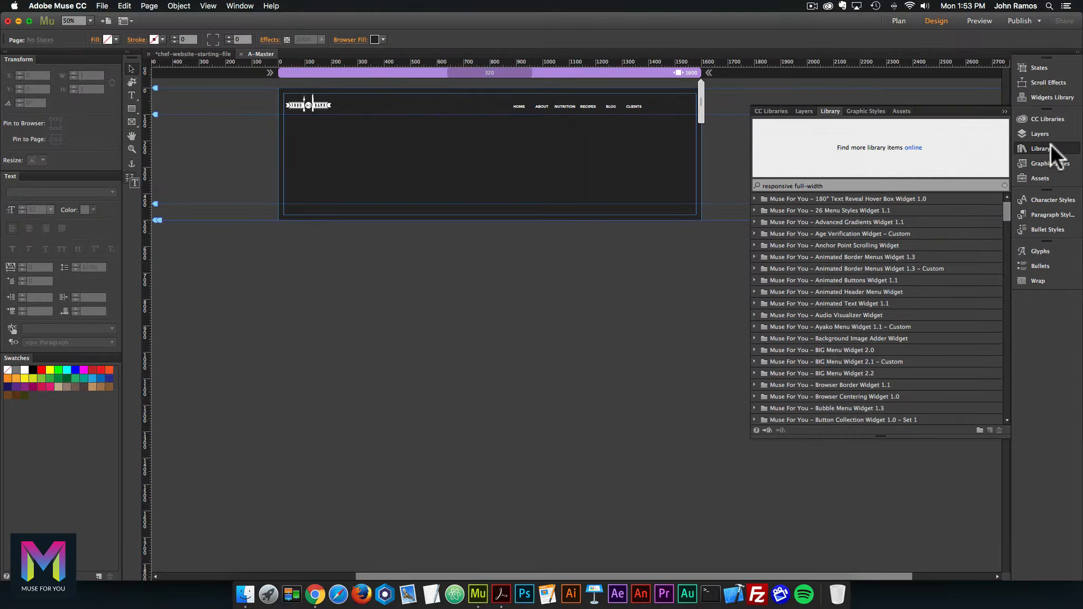
{"action": "left_click", "coordinate": [245, 6]}
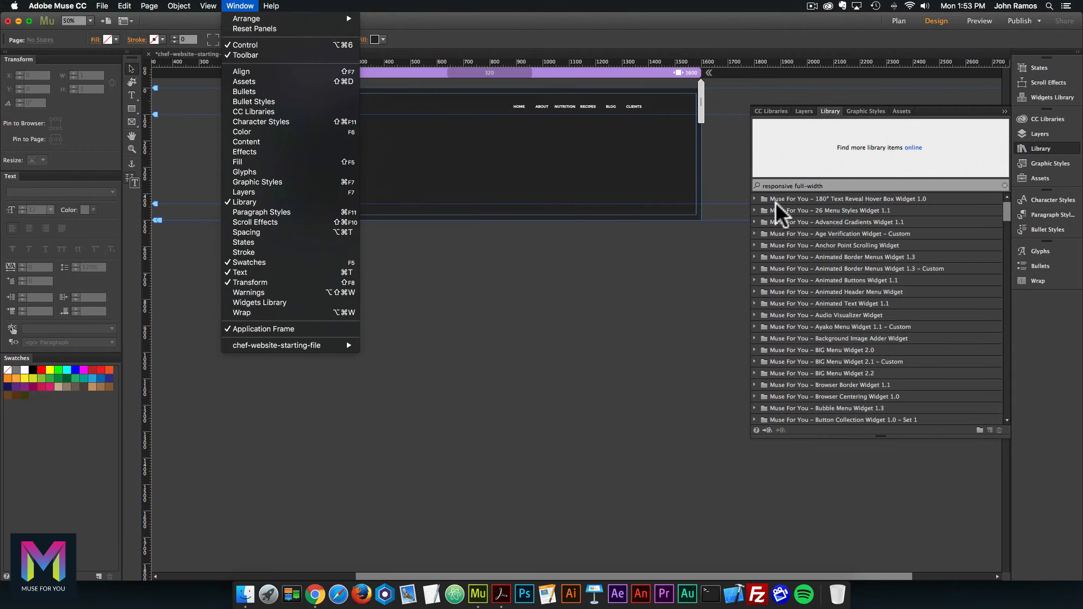
{"action": "left_click", "coordinate": [819, 181]}
{"action": "left_click_drag", "start_coordinate": [830, 185], "coordinate": [762, 184]}
{"action": "type", "text": "a"}
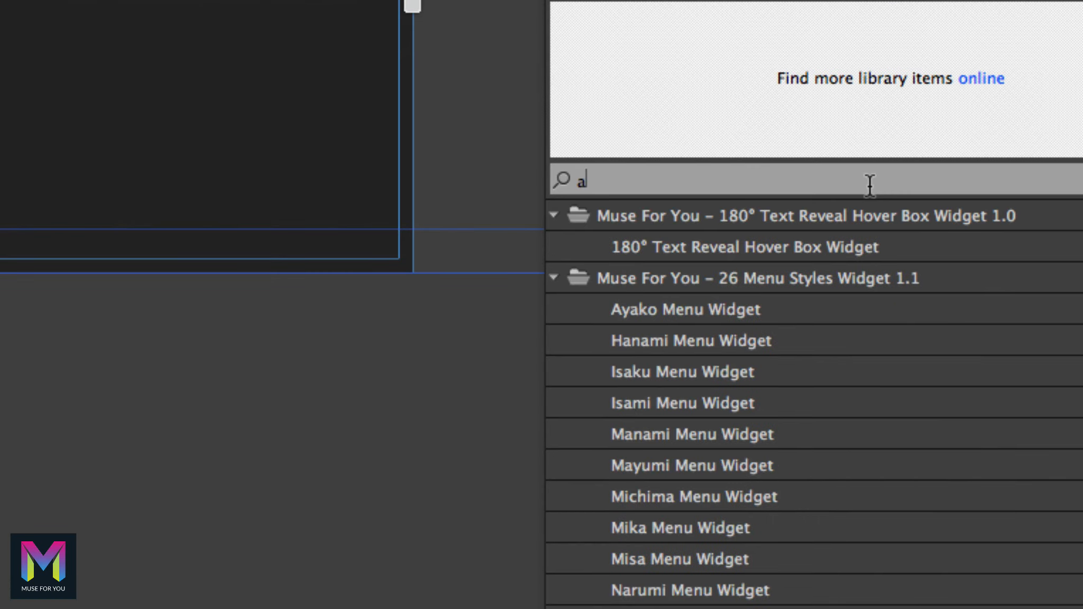
{"action": "type", "text": "dvanced gradie"}
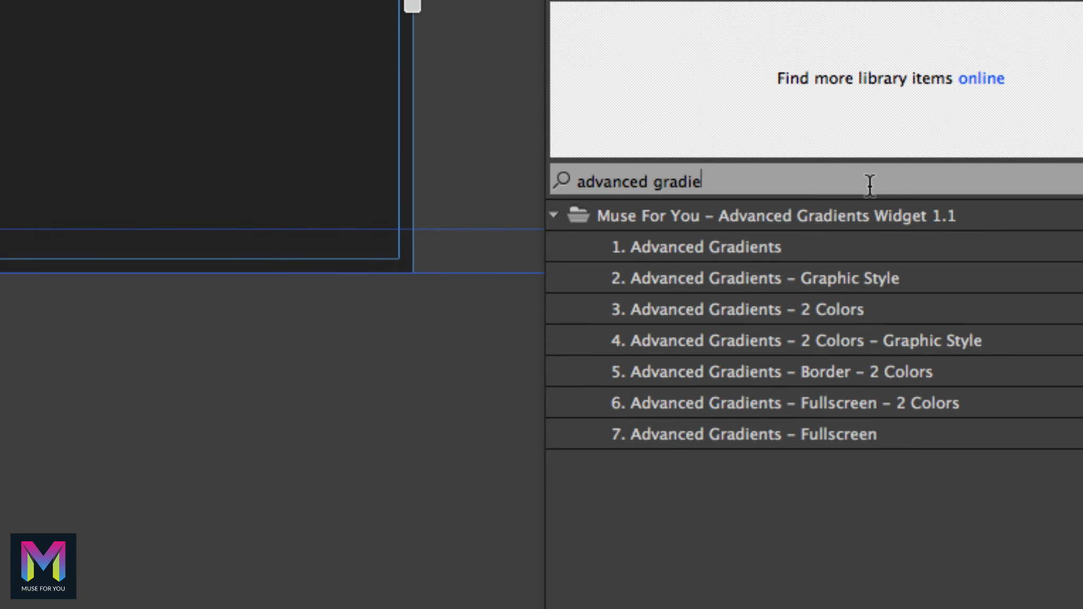
{"action": "type", "text": "nts"}
{"action": "left_click", "coordinate": [770, 310]}
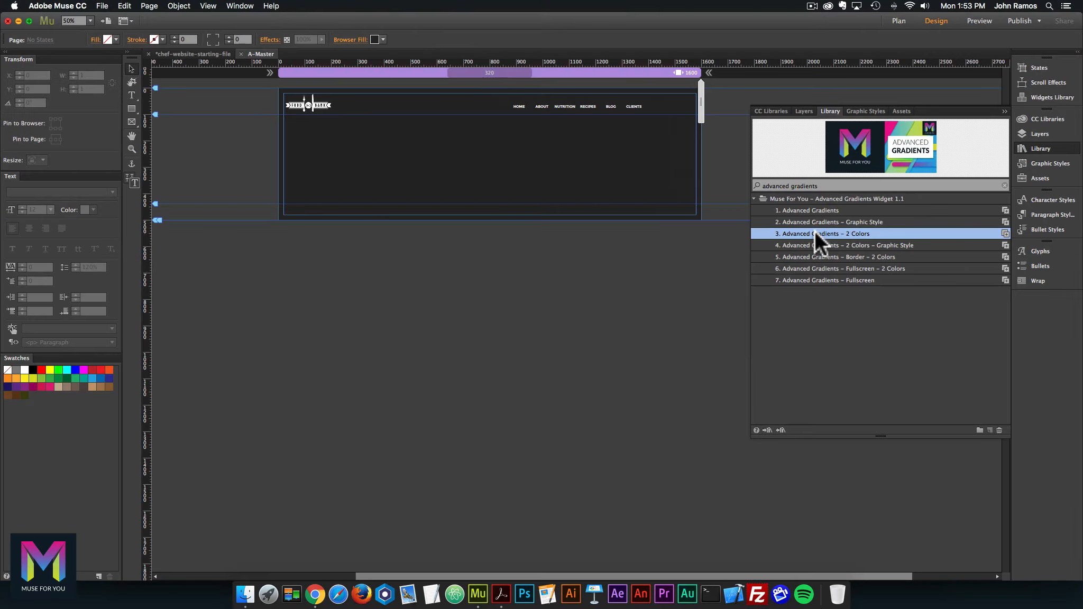
{"action": "left_click_drag", "start_coordinate": [814, 233], "coordinate": [568, 124]}
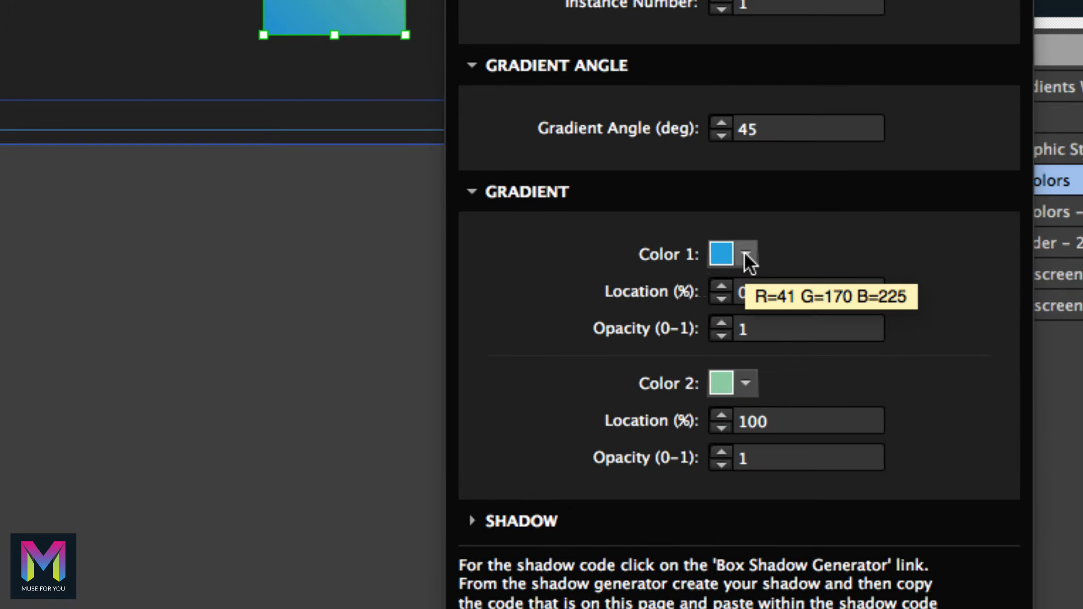
Set the gradient widget's Color 1 to hex F76C82 and save that color as a swatch
{"action": "left_click", "coordinate": [746, 253]}
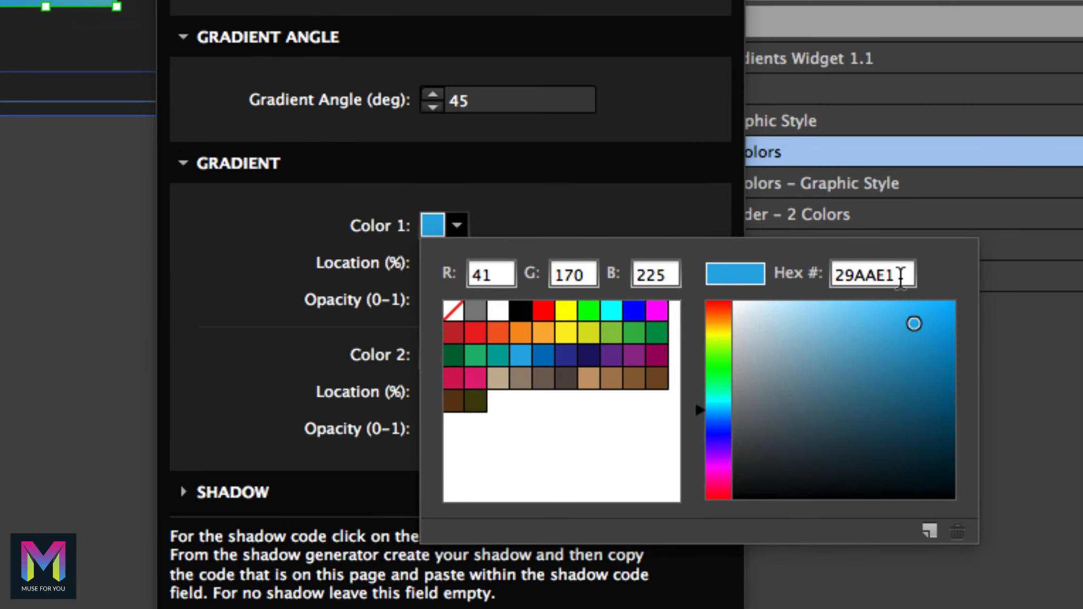
{"action": "left_click_drag", "start_coordinate": [913, 279], "coordinate": [892, 280]}
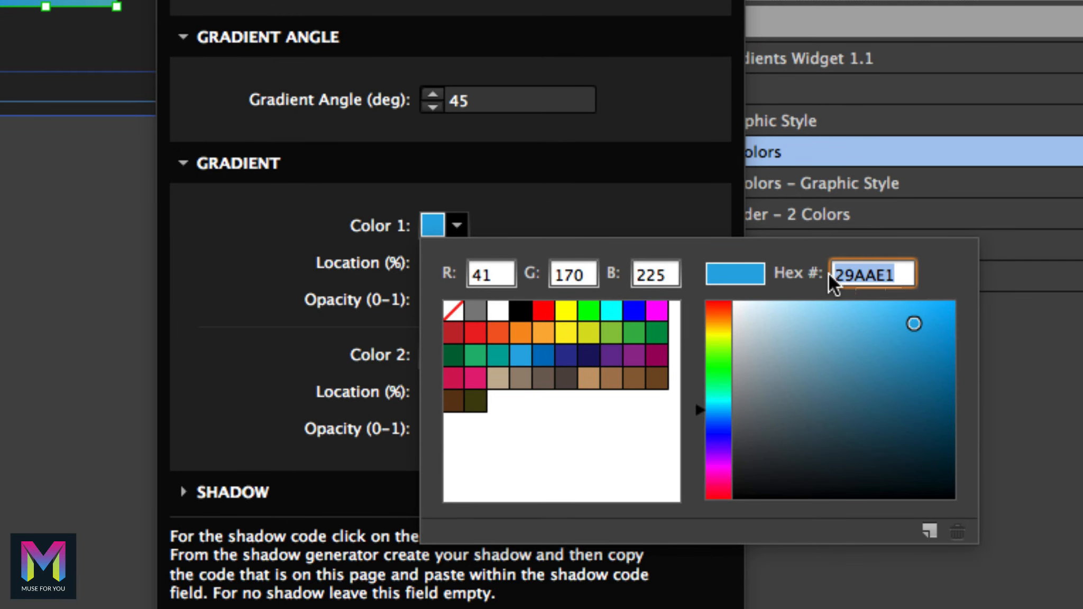
{"action": "type", "text": "F7"}
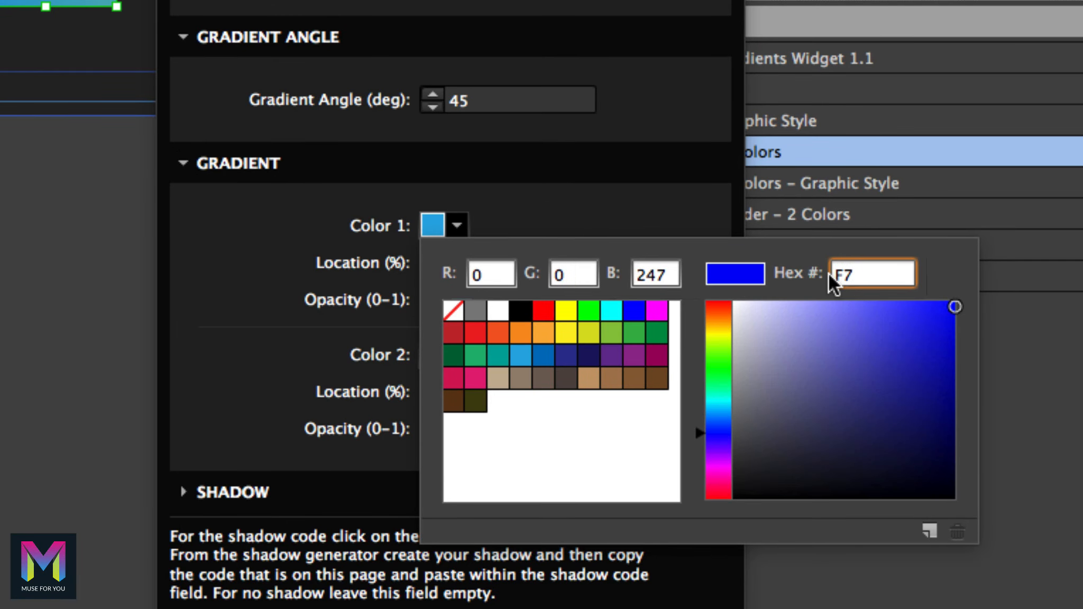
{"action": "type", "text": "6C8"}
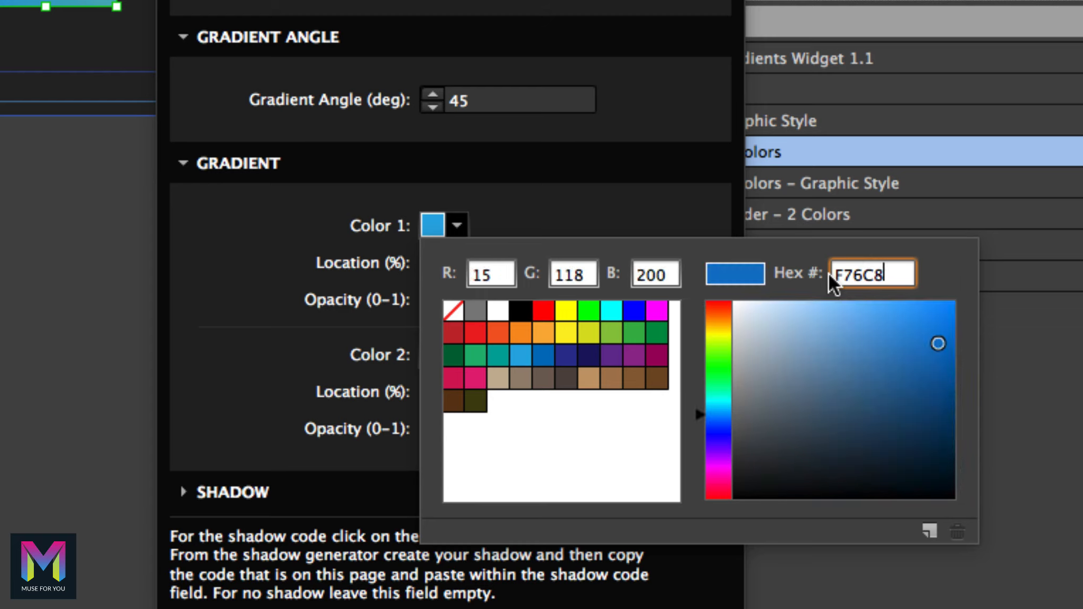
{"action": "type", "text": "2"}
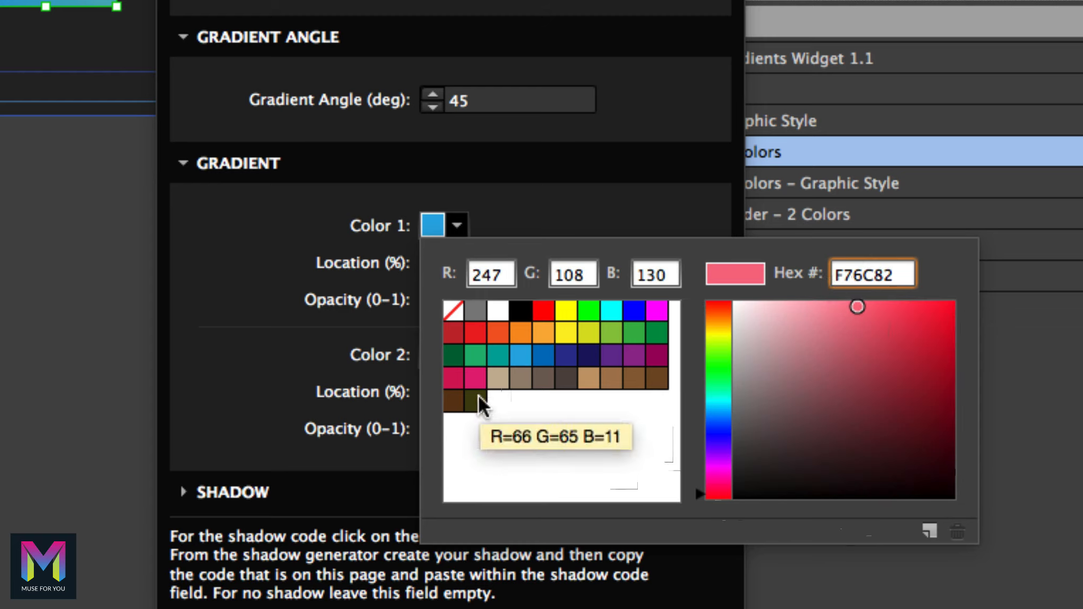
{"action": "left_click", "coordinate": [931, 532]}
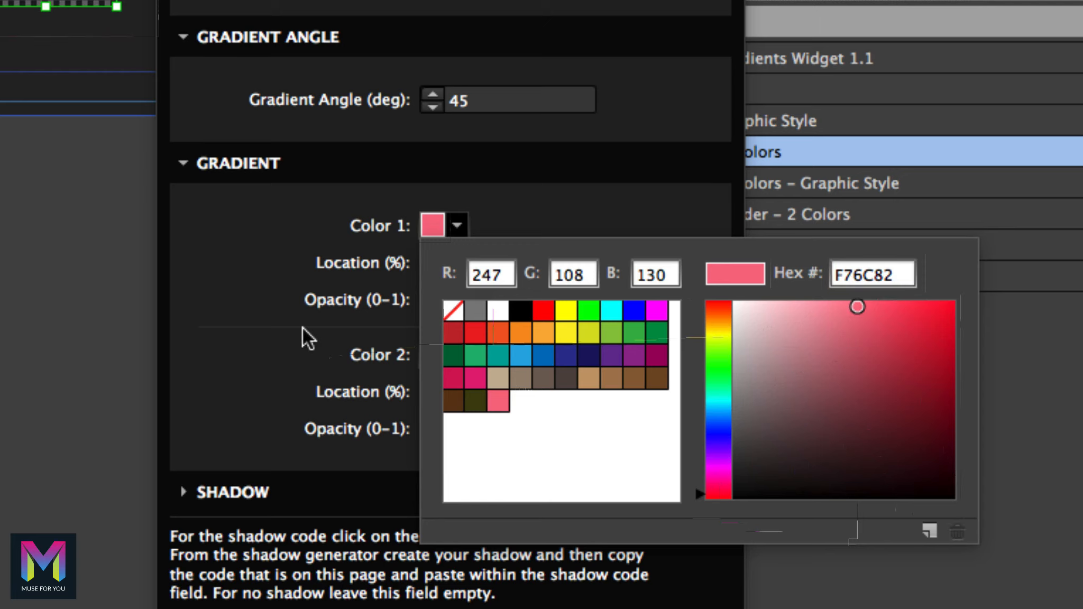
{"action": "left_click", "coordinate": [295, 309]}
Set the gradient widget's Color 2 to hex E8AA7B, save that color as a swatch, and close the widget options
{"action": "left_click", "coordinate": [457, 355]}
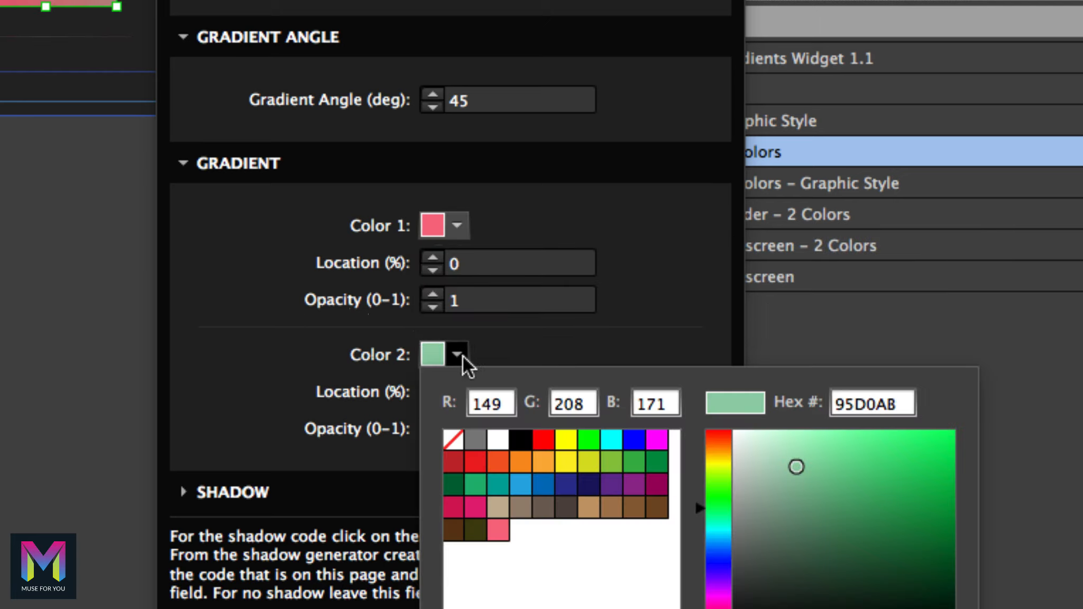
{"action": "double_click", "coordinate": [856, 403]}
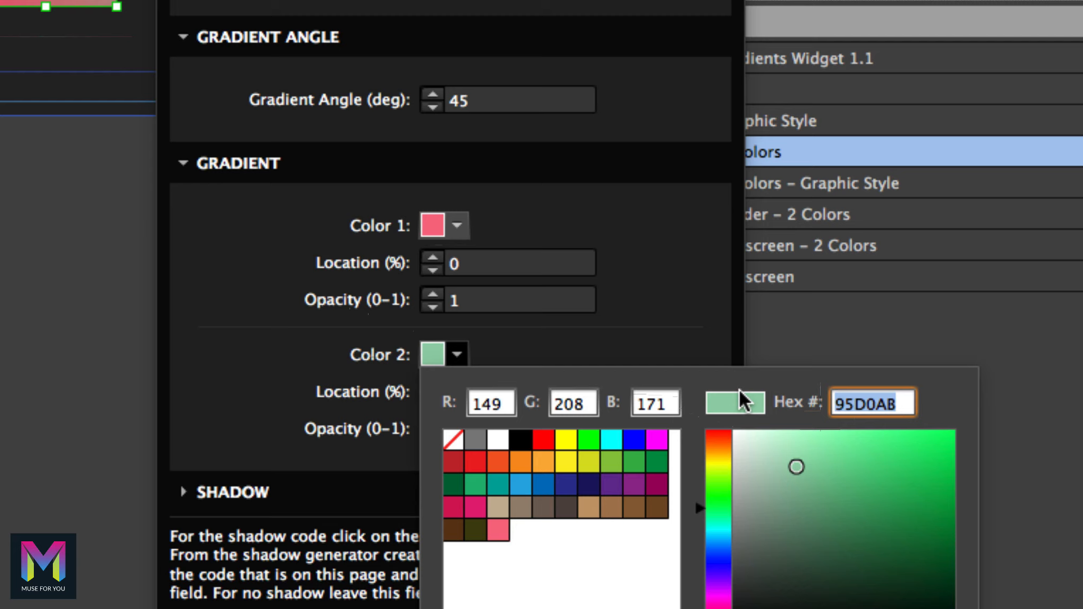
{"action": "type", "text": "E8A"}
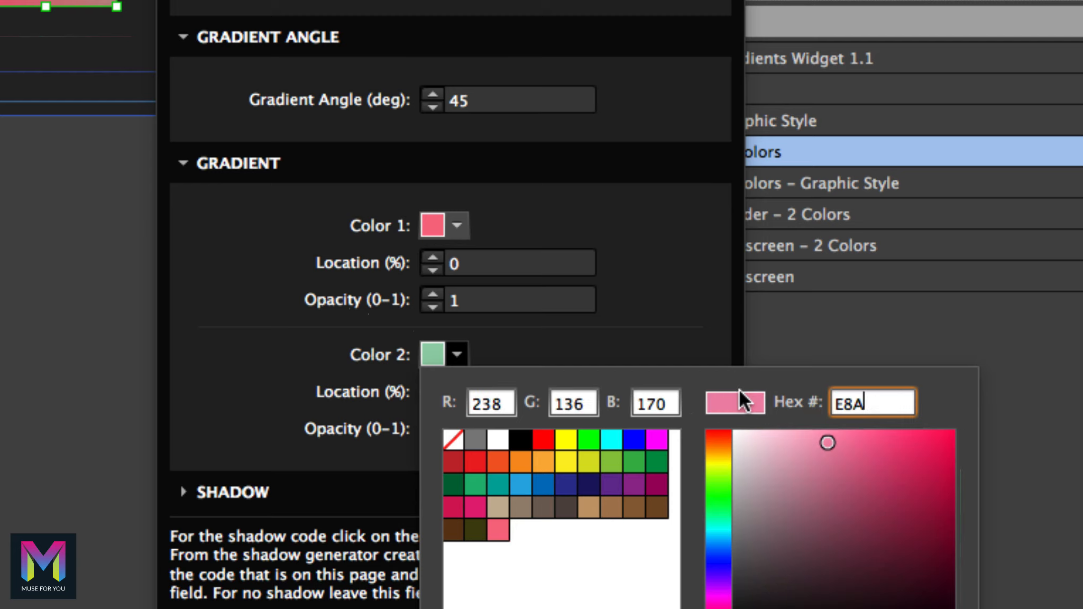
{"action": "type", "text": "A7B"}
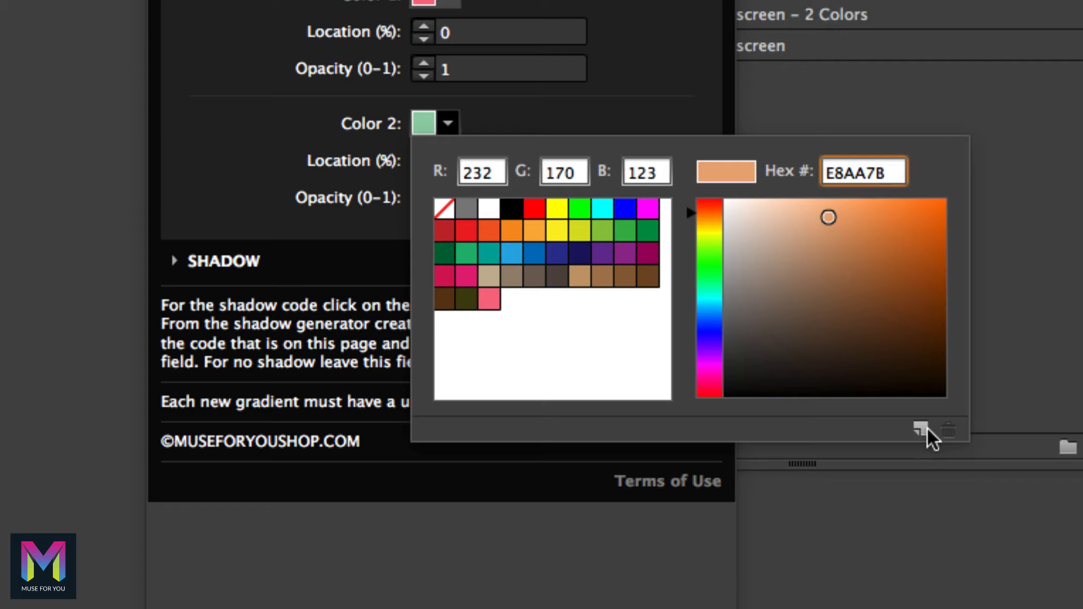
{"action": "left_click", "coordinate": [924, 429]}
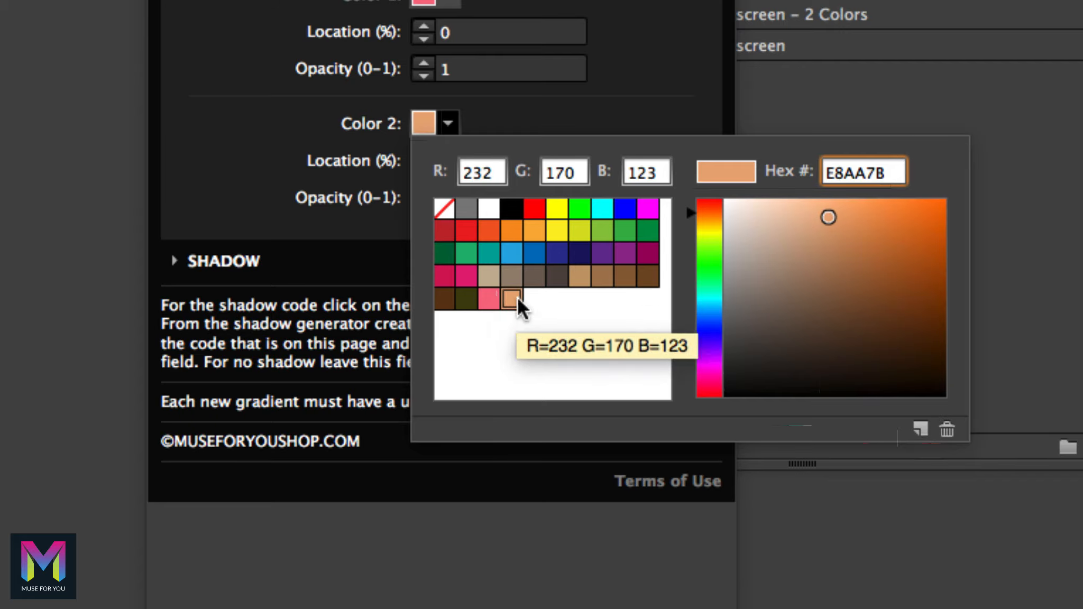
{"action": "left_click", "coordinate": [915, 193]}
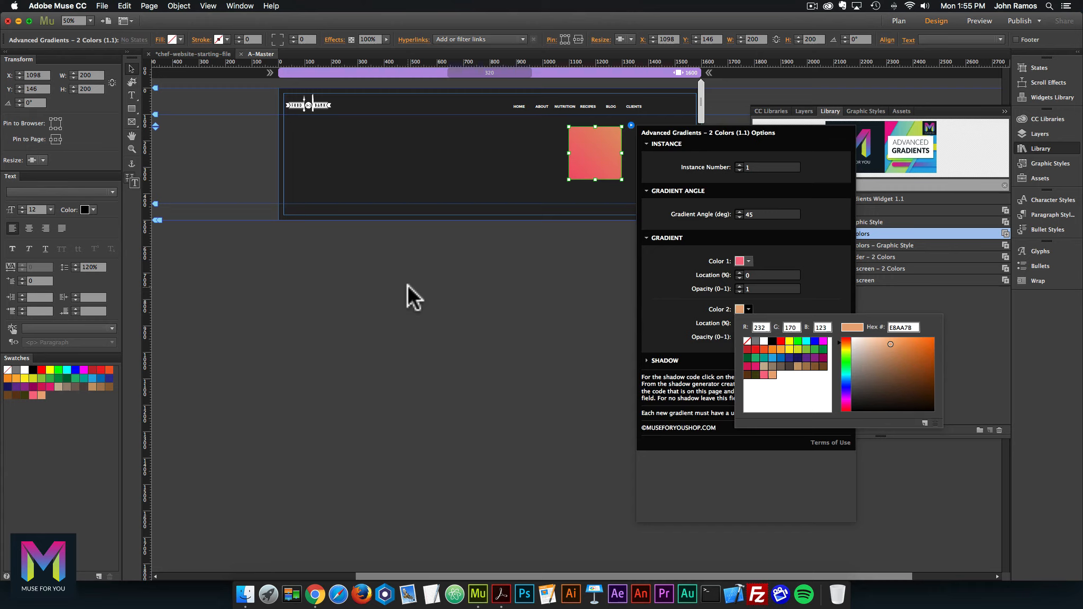
{"action": "left_click", "coordinate": [409, 288]}
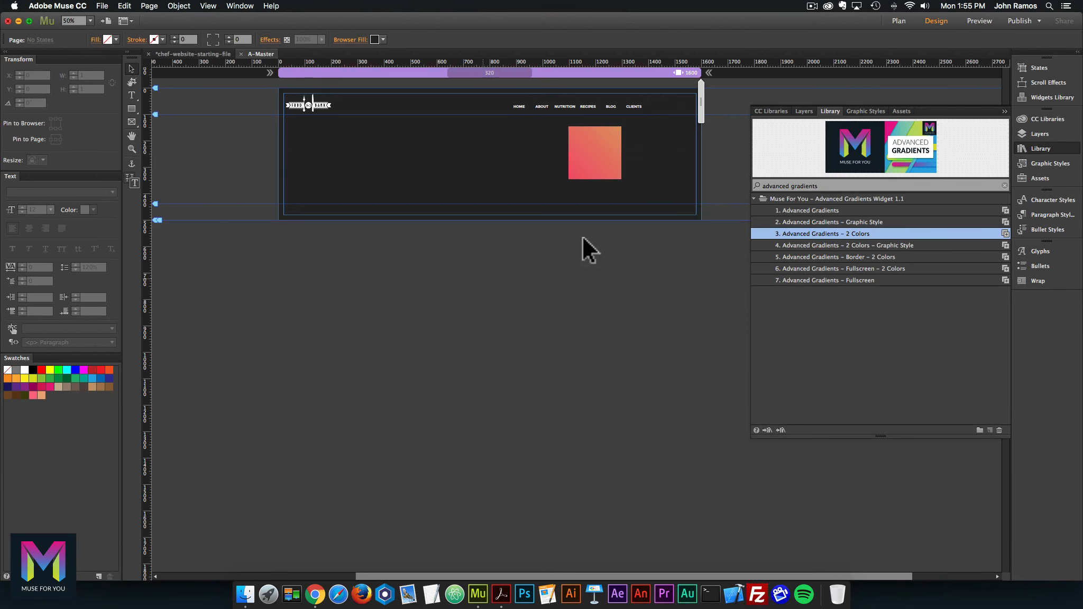
Move the gradient box beneath the menu and resize it to 120 px wide by 40 px high
{"action": "left_click_drag", "start_coordinate": [603, 149], "coordinate": [535, 147]}
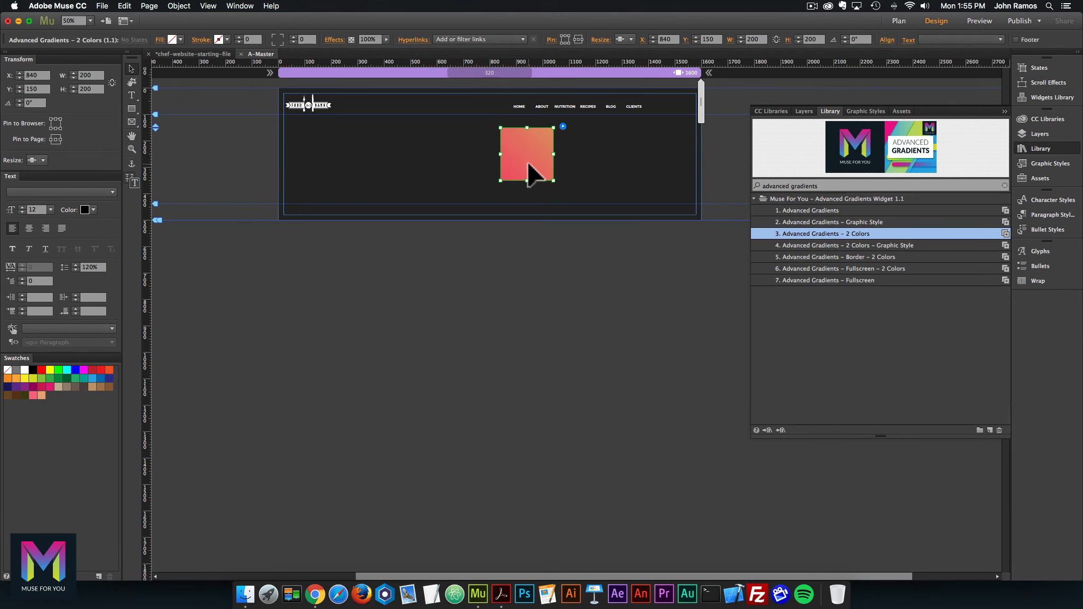
{"action": "key", "text": "super+equal"}
{"action": "key", "text": "super+equal"}
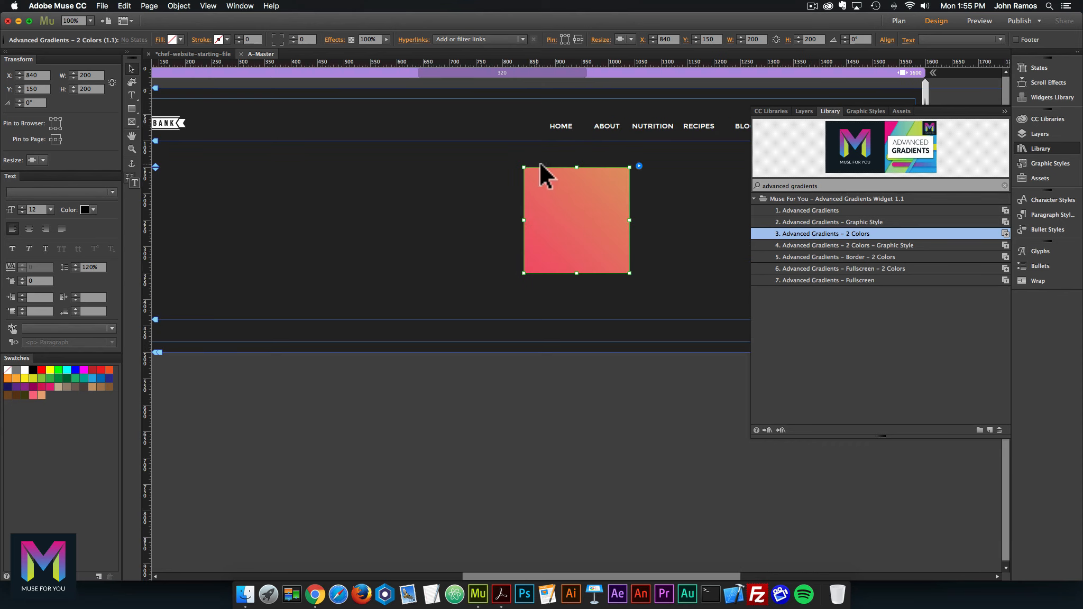
{"action": "left_click_drag", "start_coordinate": [582, 191], "coordinate": [629, 201]}
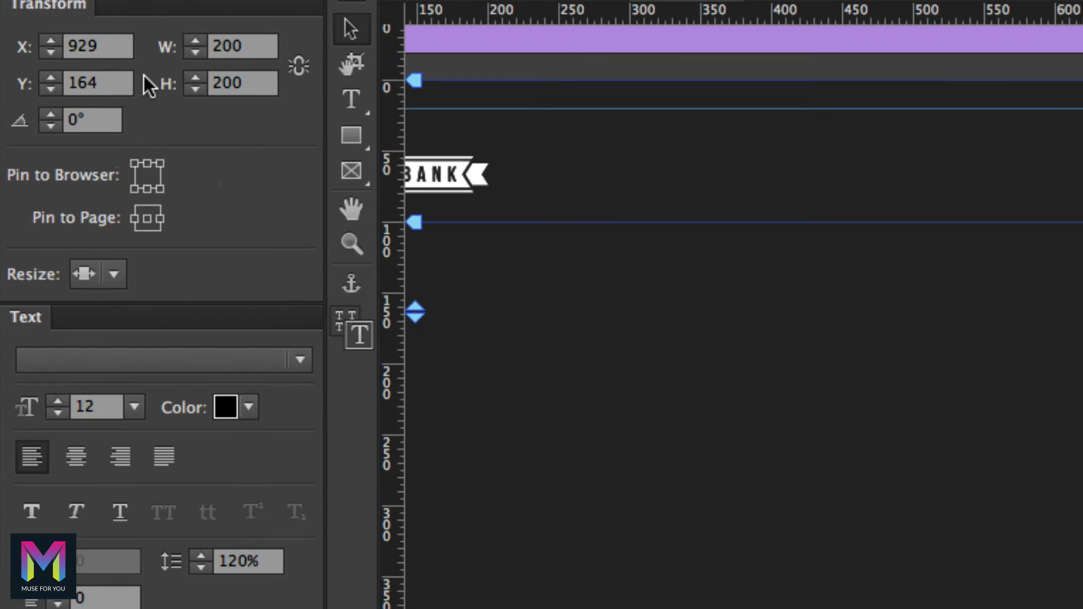
{"action": "left_click", "coordinate": [221, 50]}
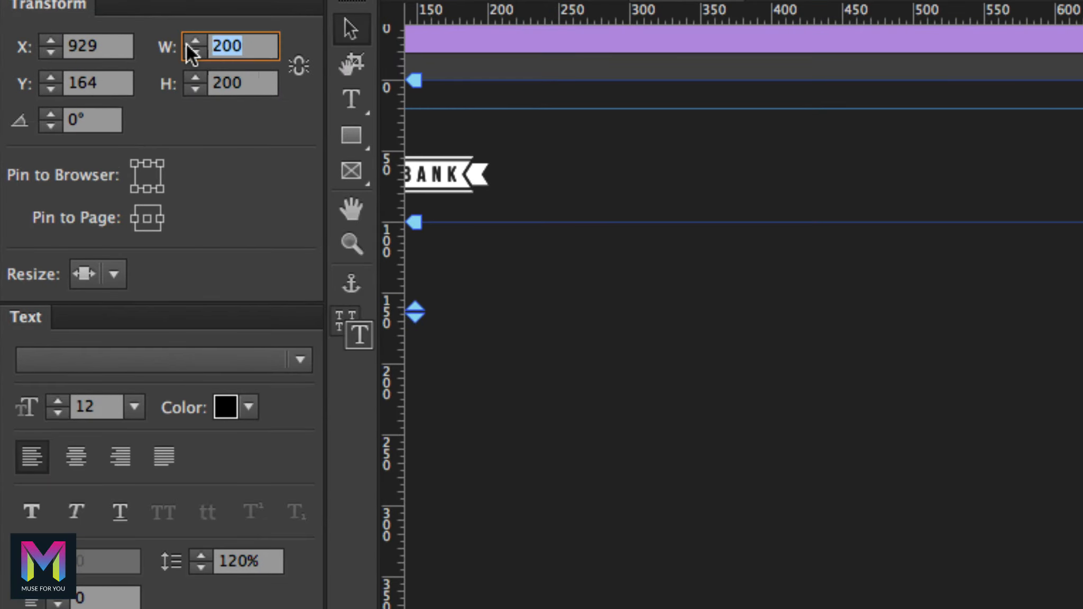
{"action": "type", "text": "129"}
{"action": "key", "text": "BackSpace"}
{"action": "type", "text": "0"}
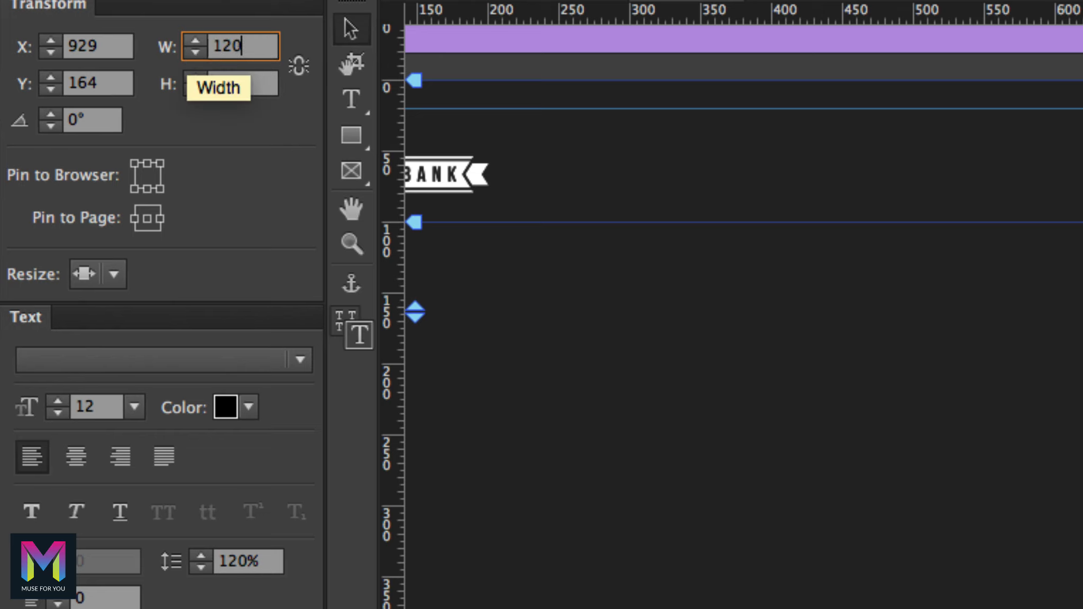
{"action": "key", "text": "Tab"}
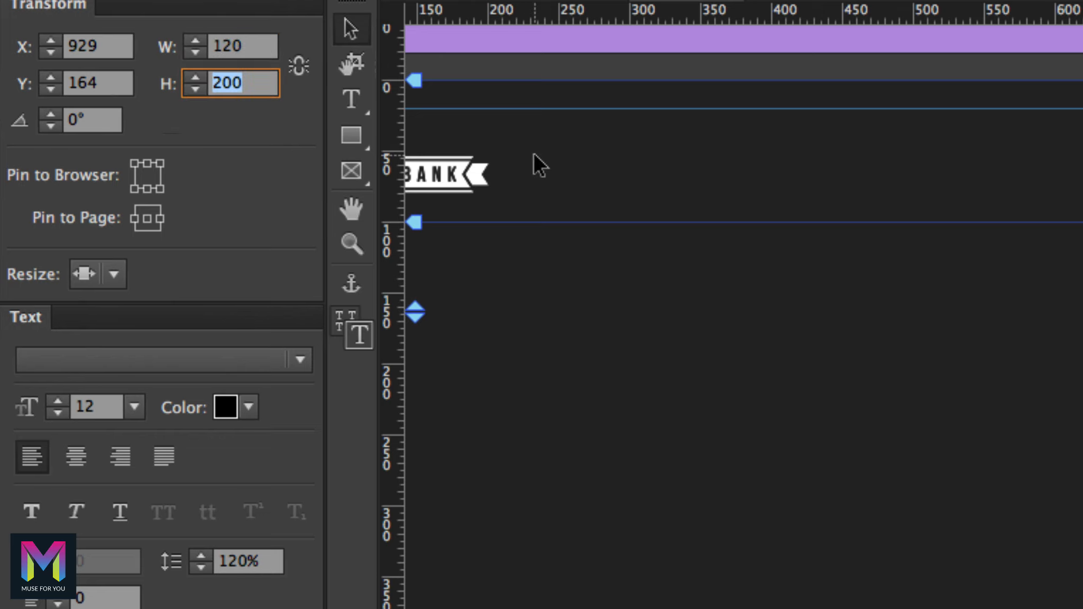
{"action": "type", "text": "40"}
{"action": "key", "text": "Return"}
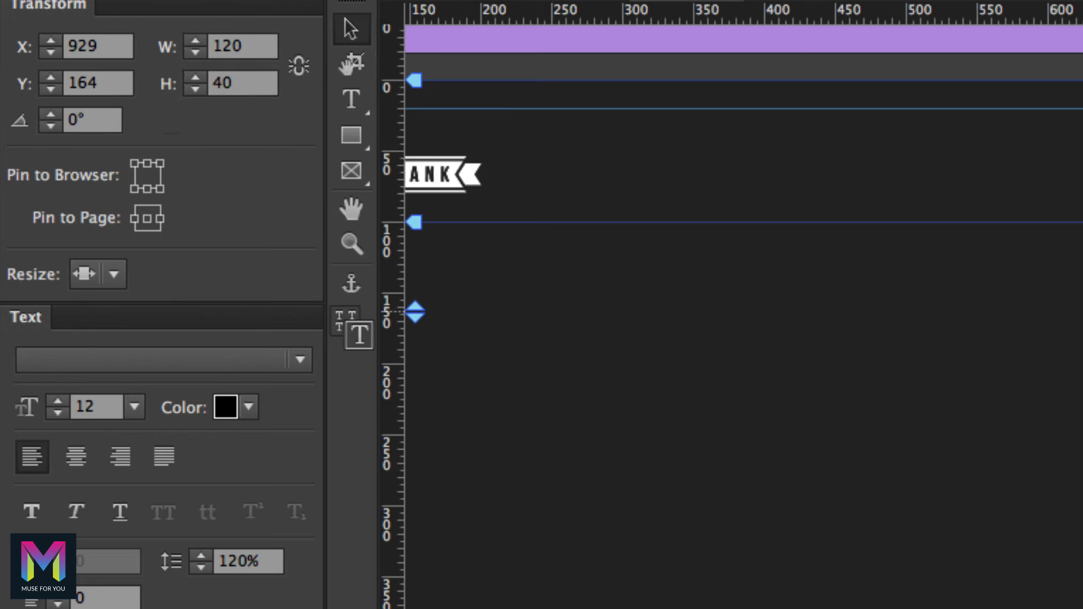
Position the gradient box in the header at X 1445 and Y 52
{"action": "left_click", "coordinate": [108, 52]}
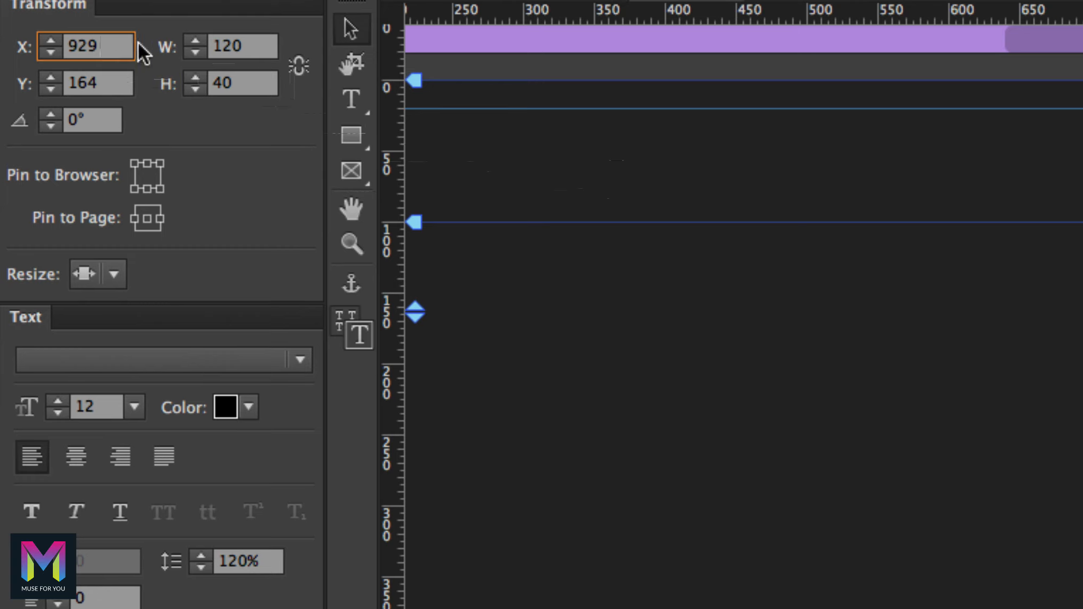
{"action": "left_click_drag", "start_coordinate": [138, 46], "coordinate": [54, 37]}
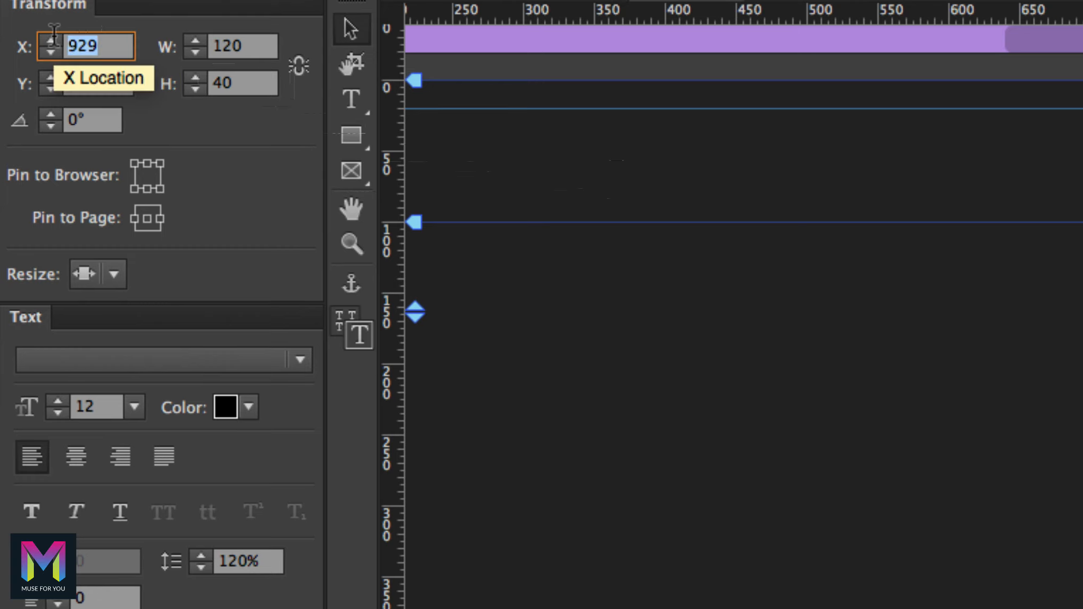
{"action": "type", "text": "1445"}
{"action": "key", "text": "Tab"}
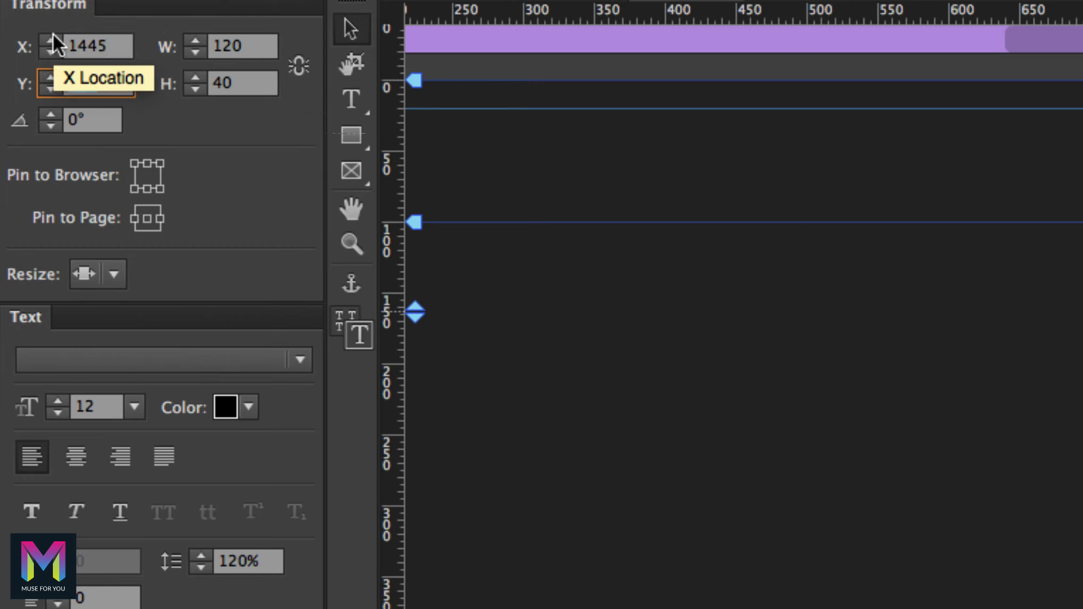
{"action": "type", "text": "52"}
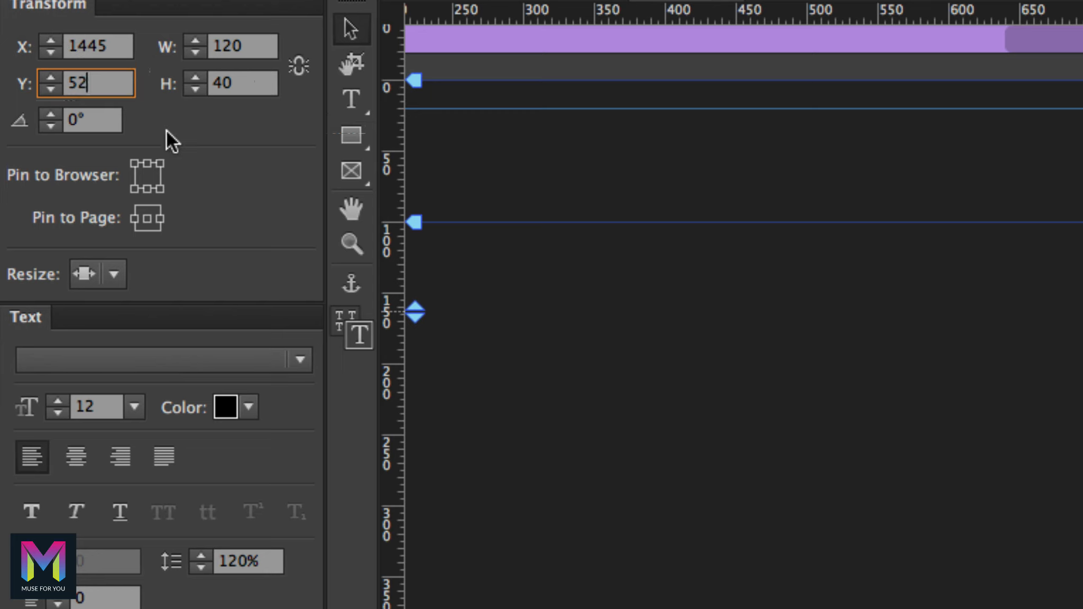
Pin the gradient box to the right of the page and change its Resize setting
{"action": "left_click", "coordinate": [161, 218]}
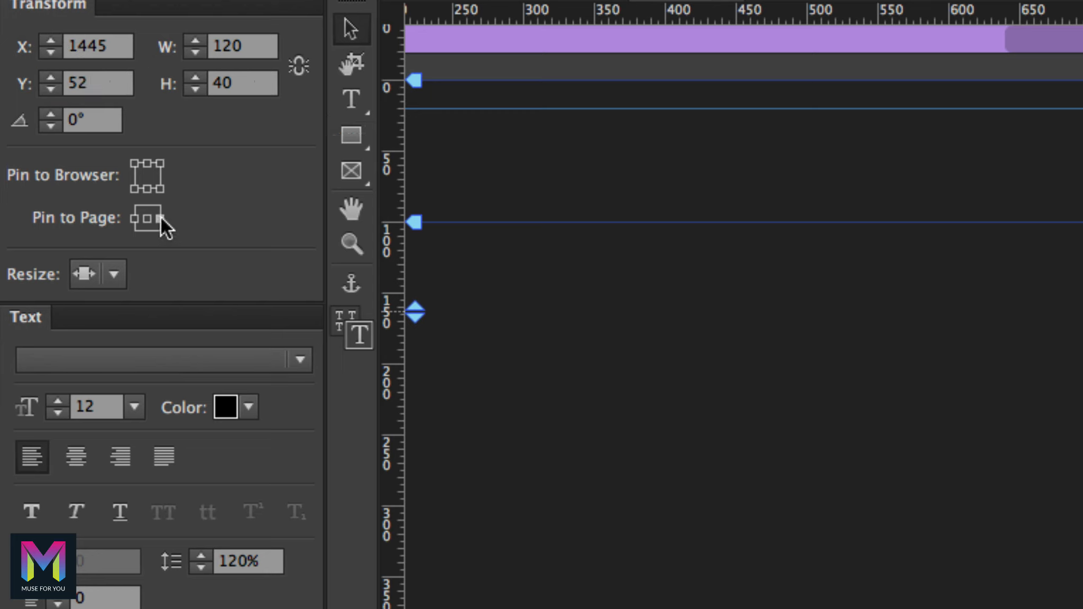
{"action": "left_click", "coordinate": [114, 275]}
{"action": "left_click", "coordinate": [130, 308]}
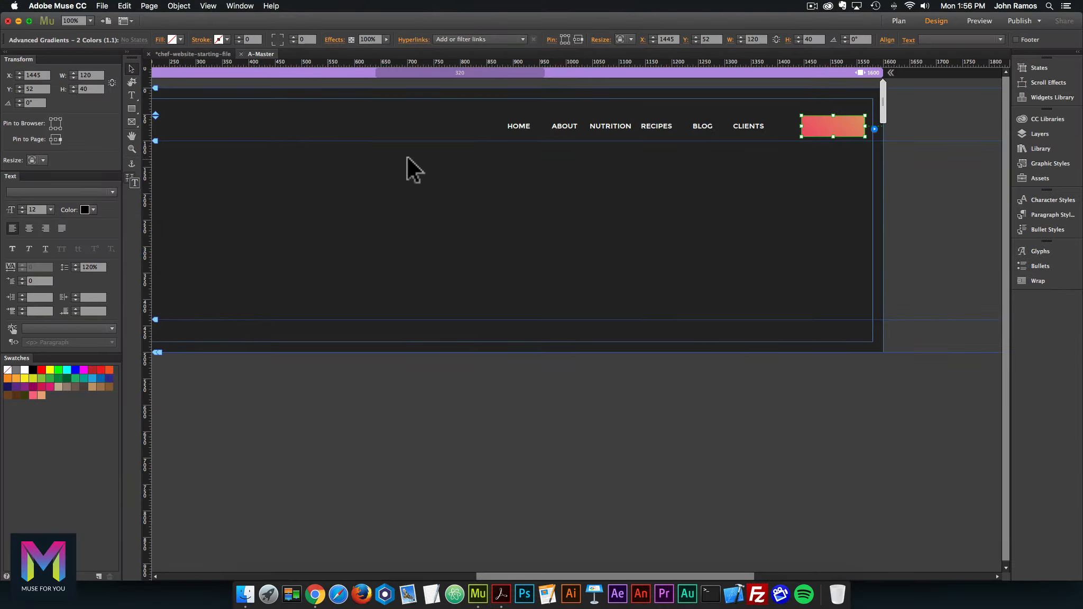
{"action": "left_click", "coordinate": [441, 174]}
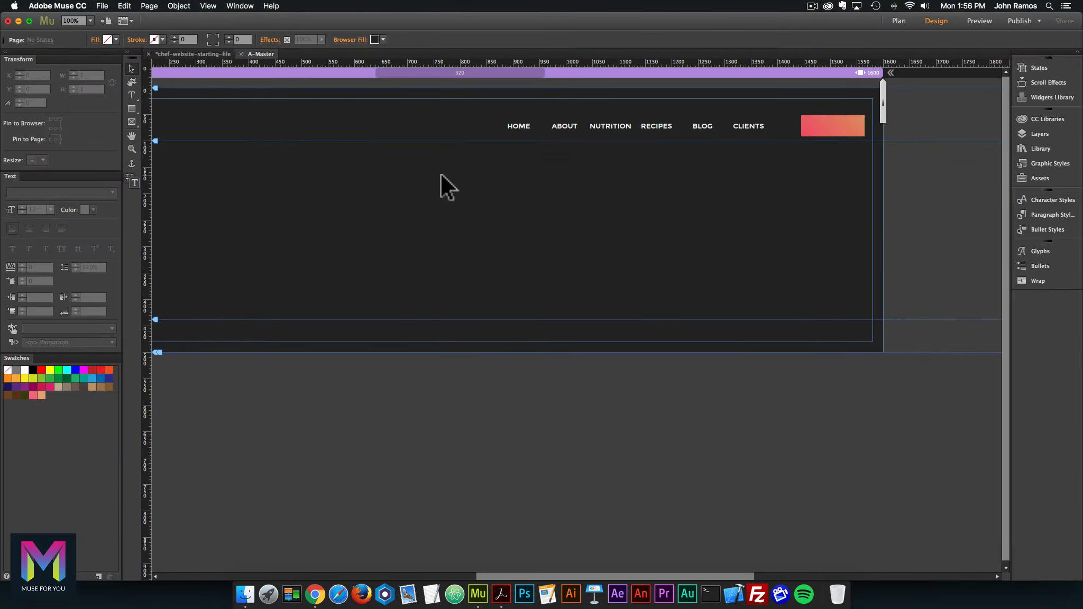
{"action": "left_click", "coordinate": [851, 133]}
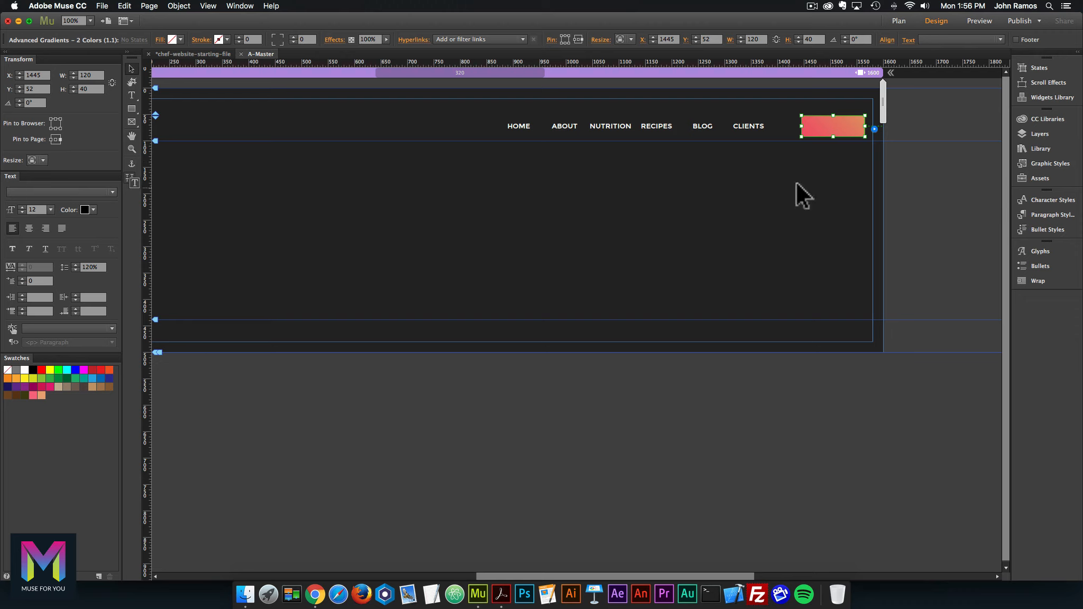
{"action": "left_click", "coordinate": [782, 206]}
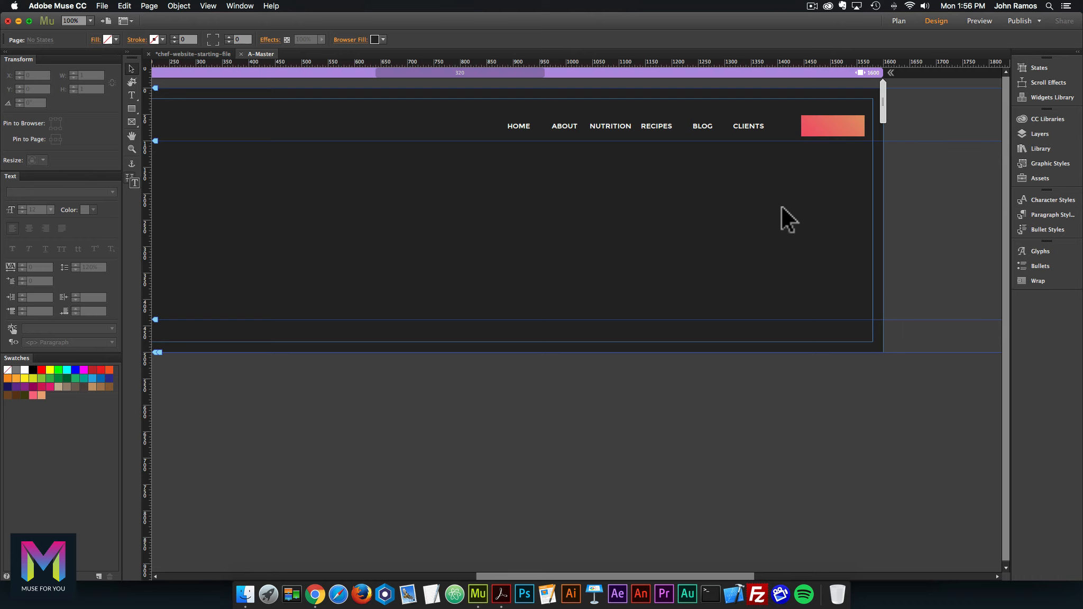
{"action": "left_click", "coordinate": [756, 129]}
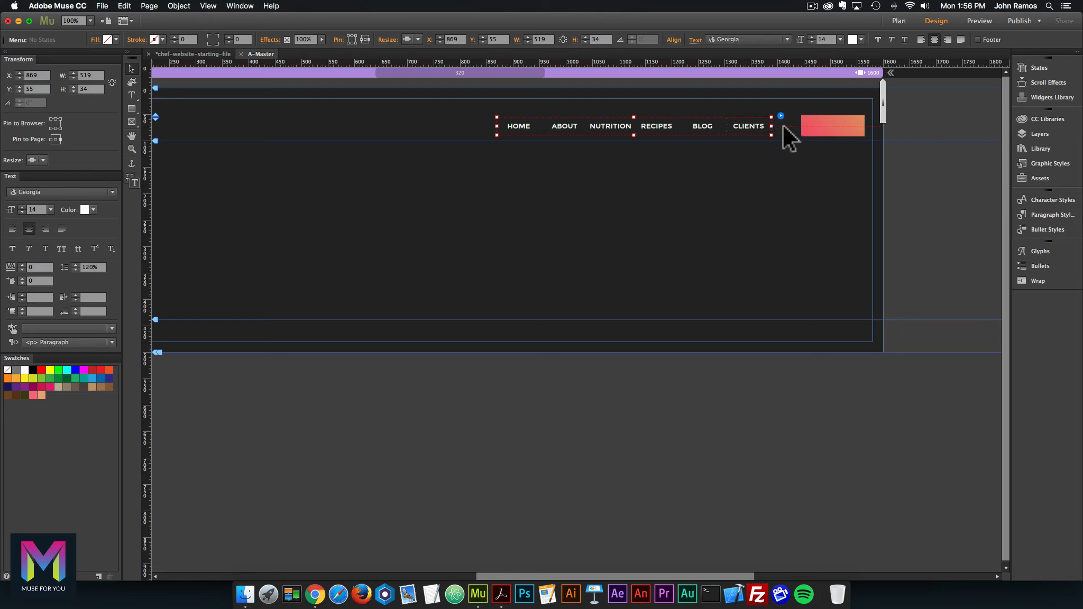
Move the Advanced Gradients – 2 Colors widget from the Footer layer into the Header layer and make Header the active layer
{"action": "left_click", "coordinate": [835, 133]}
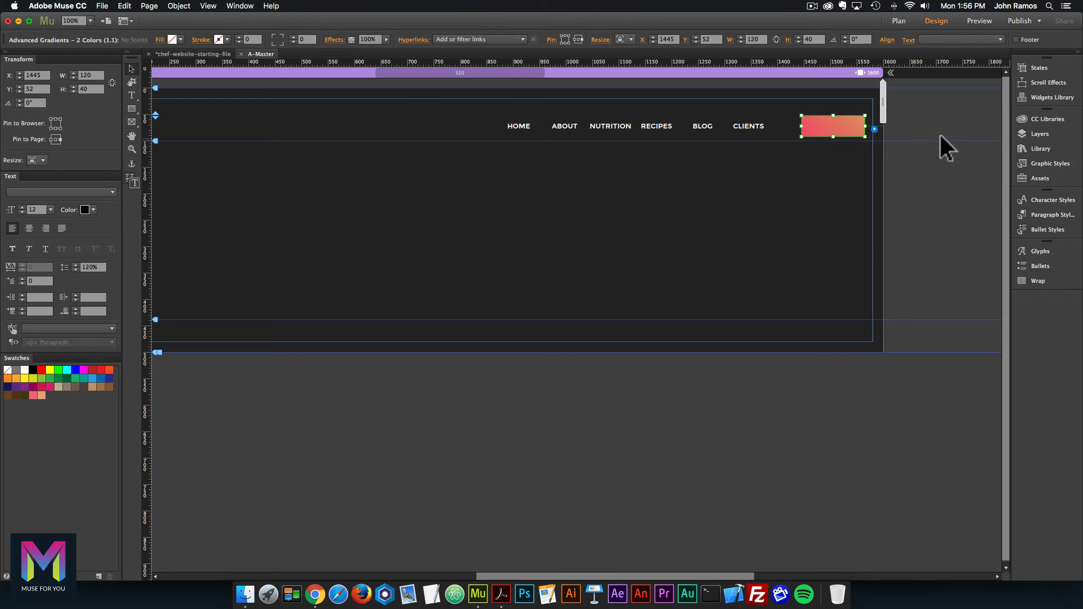
{"action": "left_click", "coordinate": [1035, 133]}
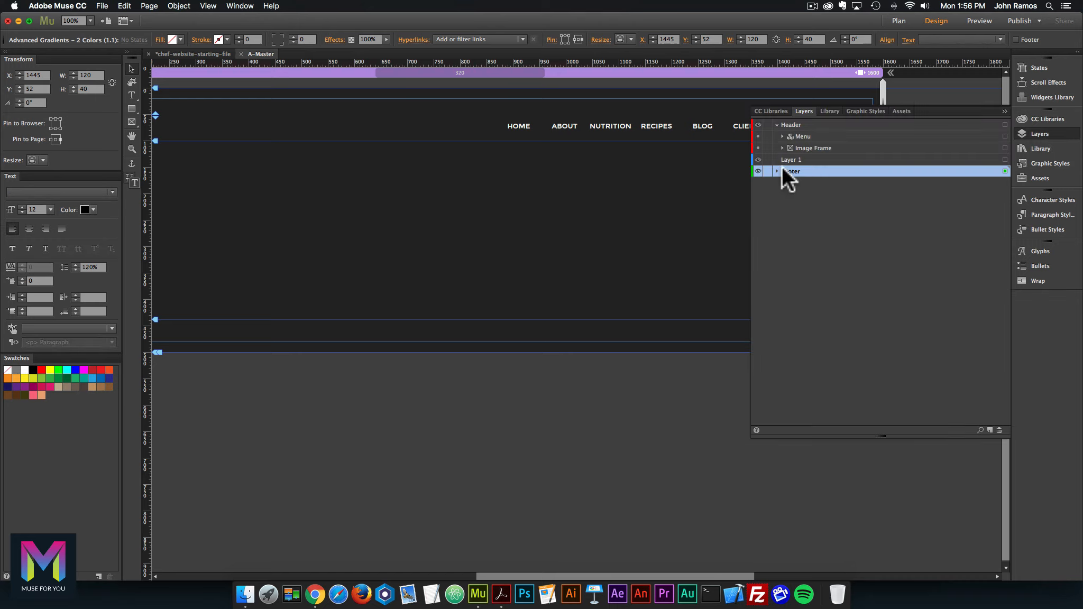
{"action": "left_click", "coordinate": [777, 171]}
{"action": "left_click", "coordinate": [805, 183]}
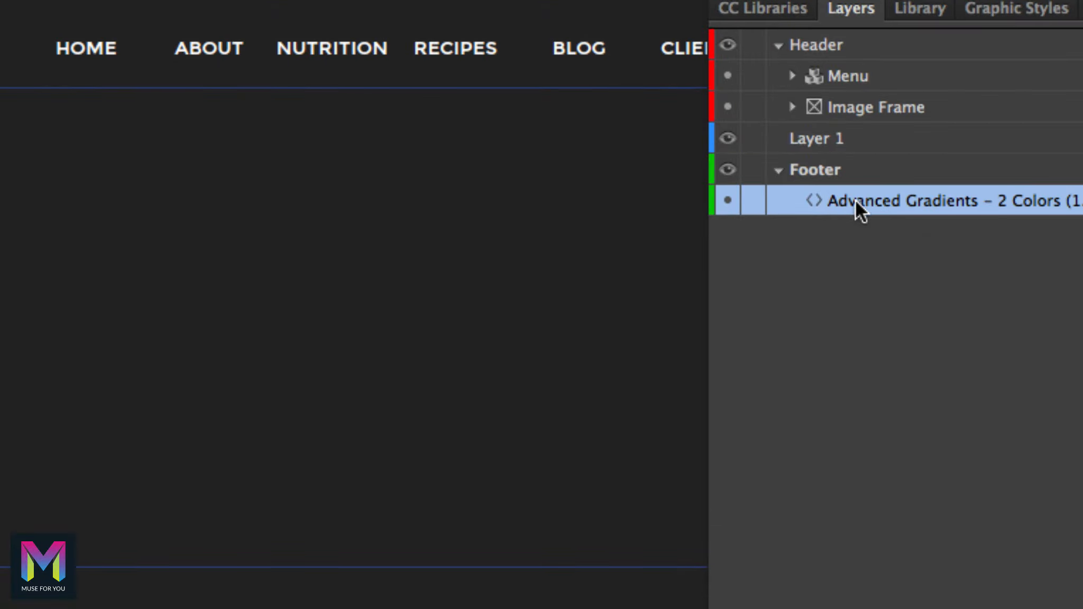
{"action": "left_click_drag", "start_coordinate": [855, 201], "coordinate": [845, 127]}
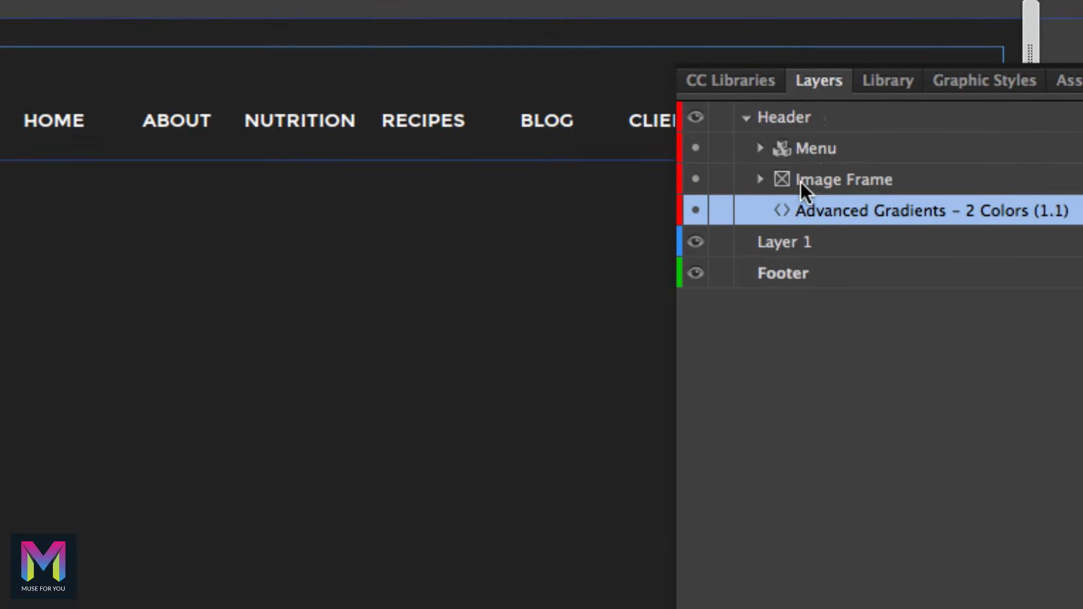
{"action": "left_click", "coordinate": [794, 119]}
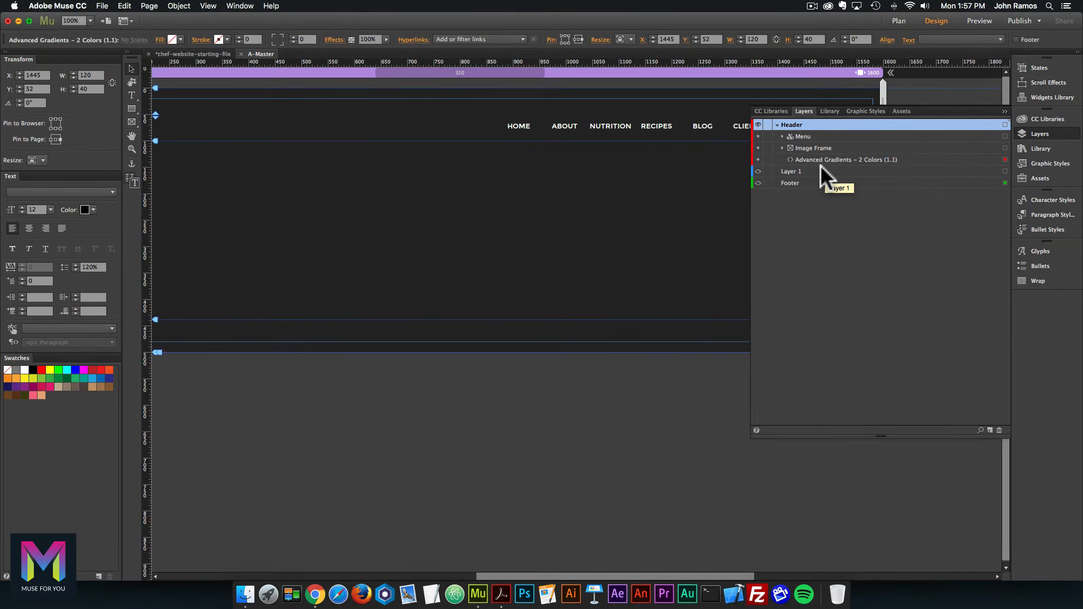
{"action": "left_click", "coordinate": [1055, 134]}
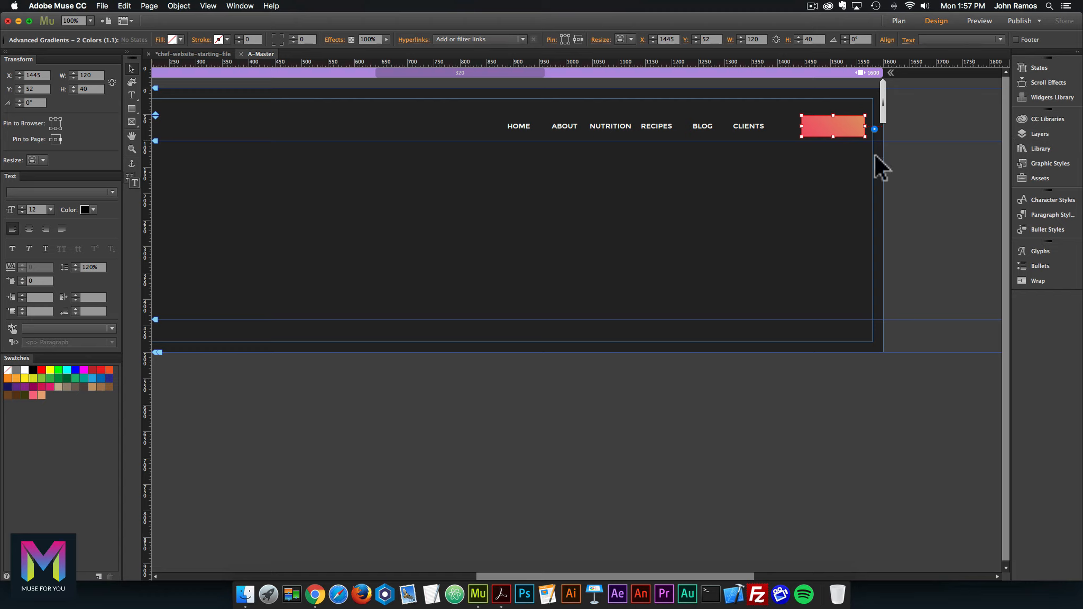
{"action": "left_click", "coordinate": [621, 198]}
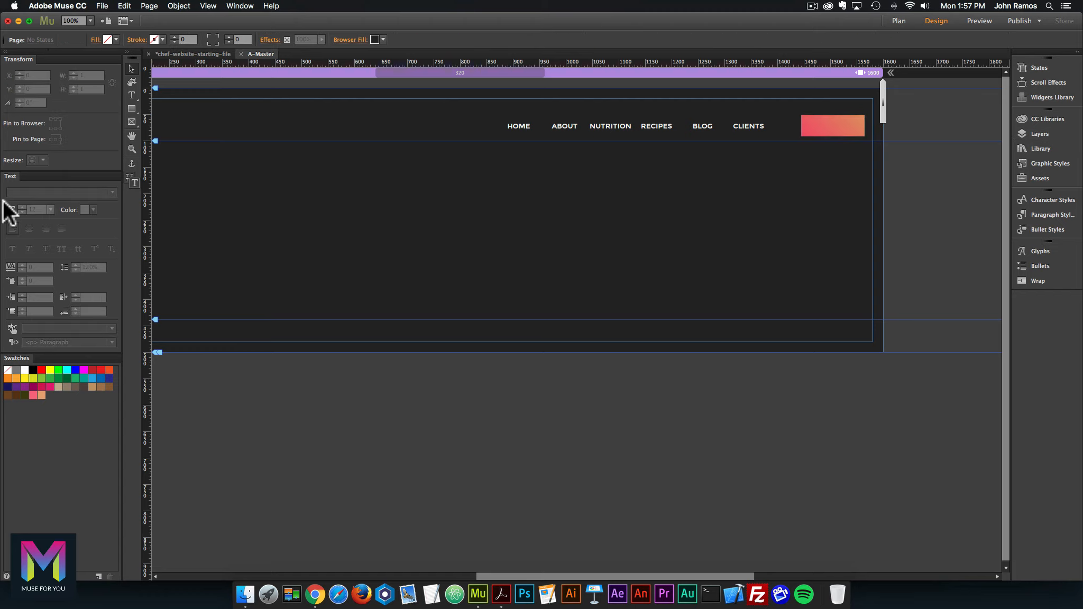
Draw a text frame about 94 px wide over the gradient box in the header and set its height to 16 px
{"action": "left_click", "coordinate": [130, 95]}
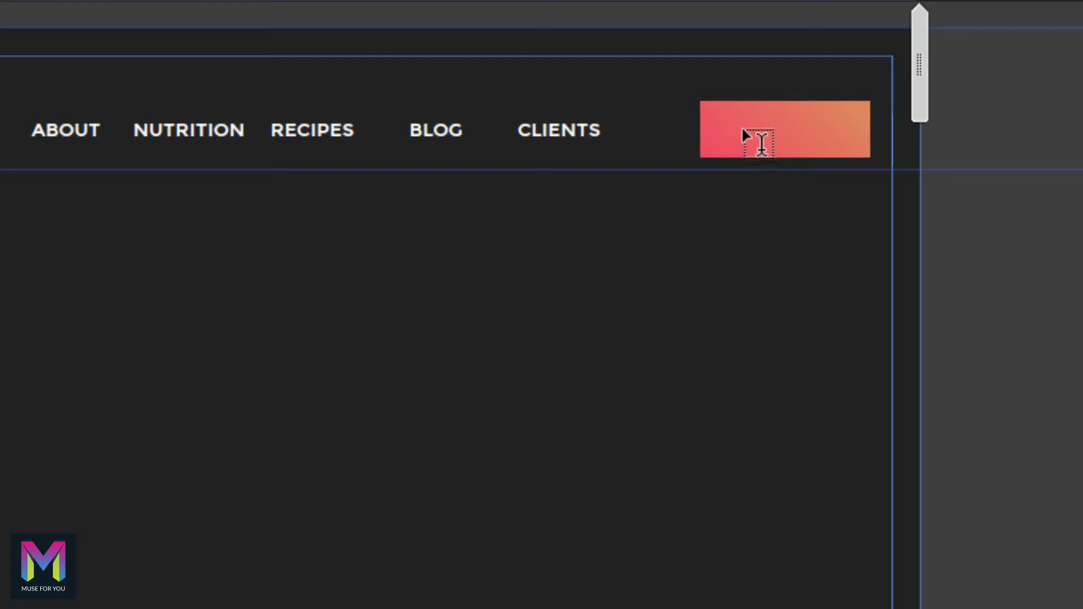
{"action": "left_click_drag", "start_coordinate": [719, 111], "coordinate": [853, 148]}
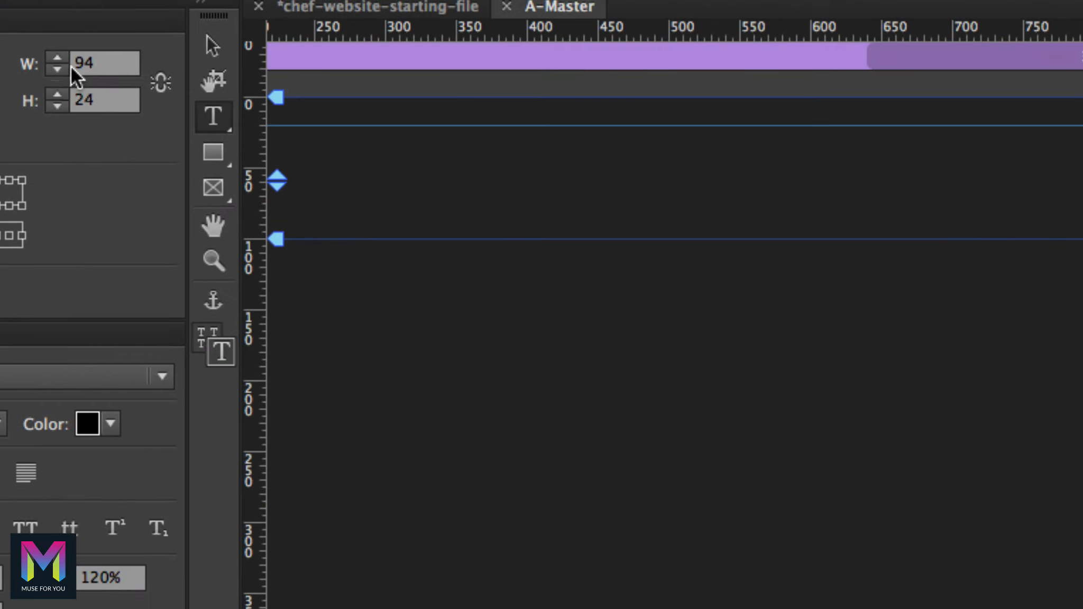
{"action": "left_click", "coordinate": [85, 76]}
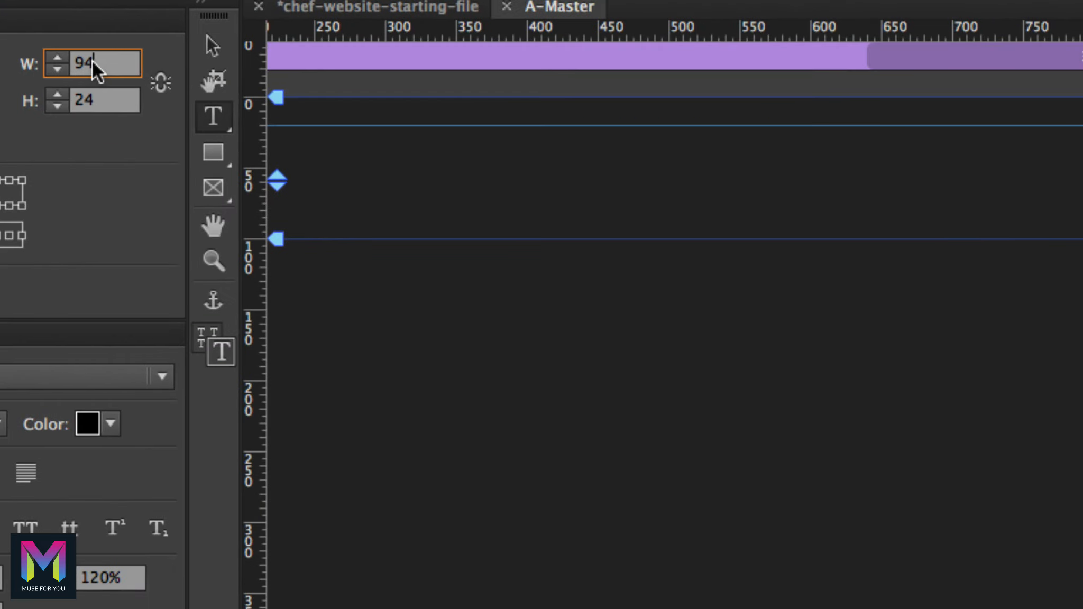
{"action": "left_click_drag", "start_coordinate": [109, 101], "coordinate": [58, 100]}
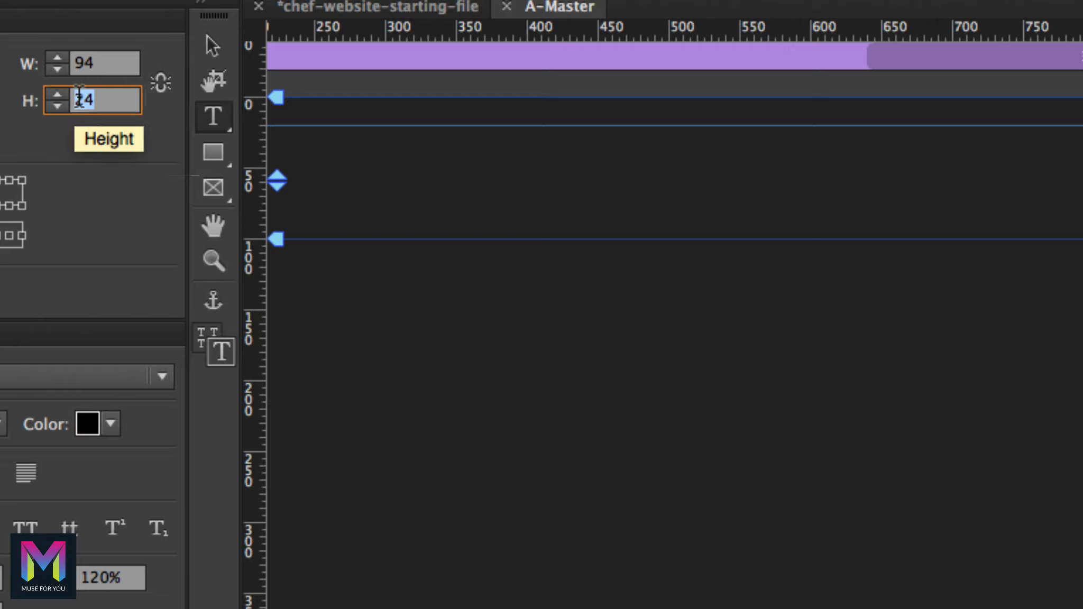
{"action": "type", "text": "16"}
{"action": "key", "text": "Return"}
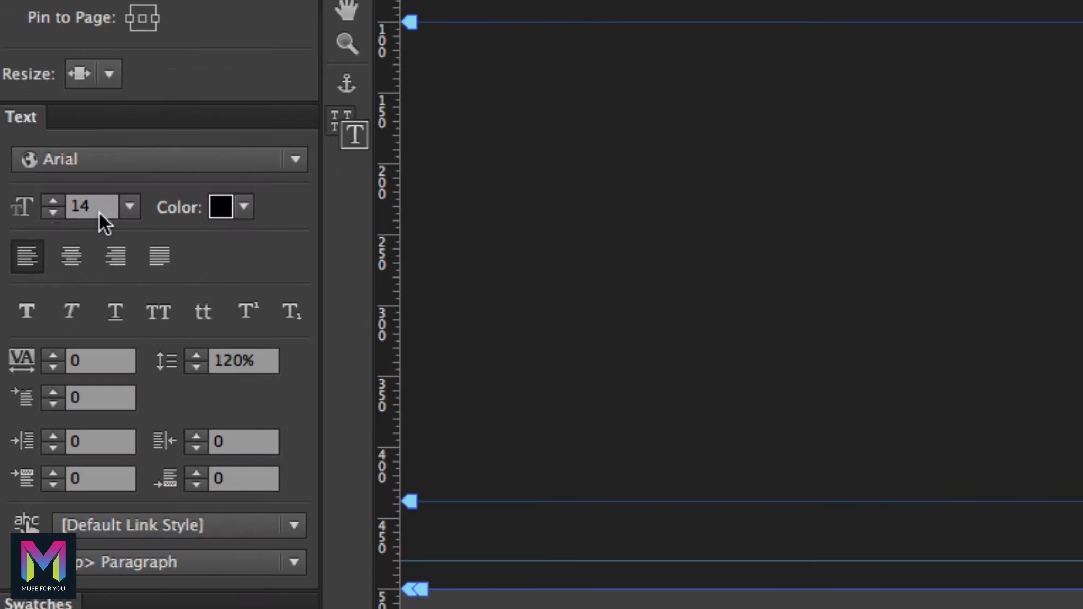
Format the new text frame with the Montserrat font at size 13 in uppercase
{"action": "left_click", "coordinate": [50, 210]}
{"action": "left_click", "coordinate": [95, 208]}
{"action": "left_click_drag", "start_coordinate": [94, 208], "coordinate": [48, 203]}
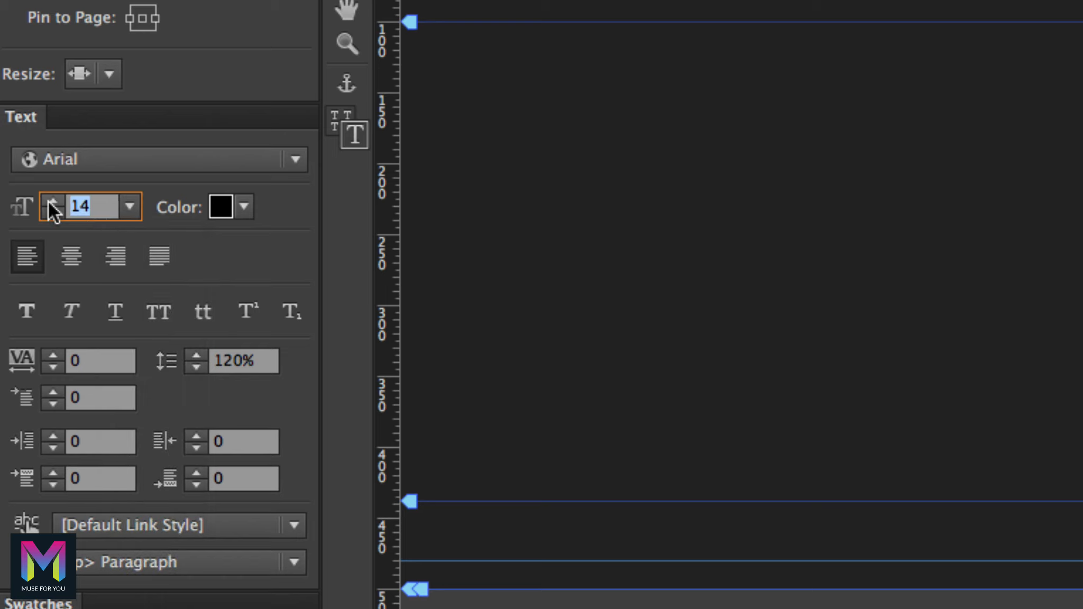
{"action": "type", "text": "13"}
{"action": "key", "text": "Return"}
{"action": "left_click", "coordinate": [111, 162]}
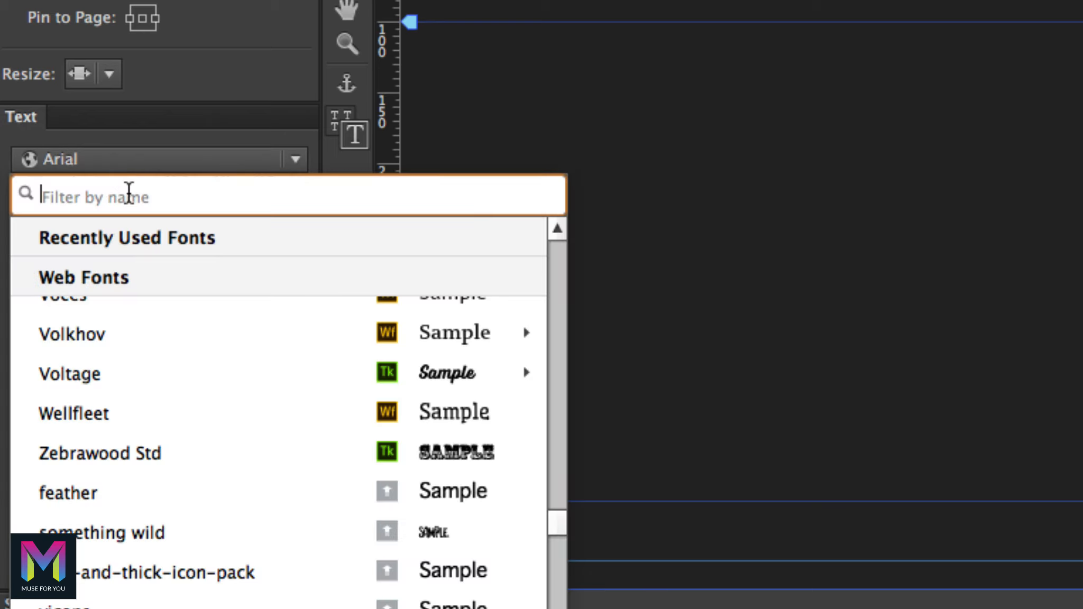
{"action": "type", "text": "monts"}
{"action": "left_click", "coordinate": [99, 271]}
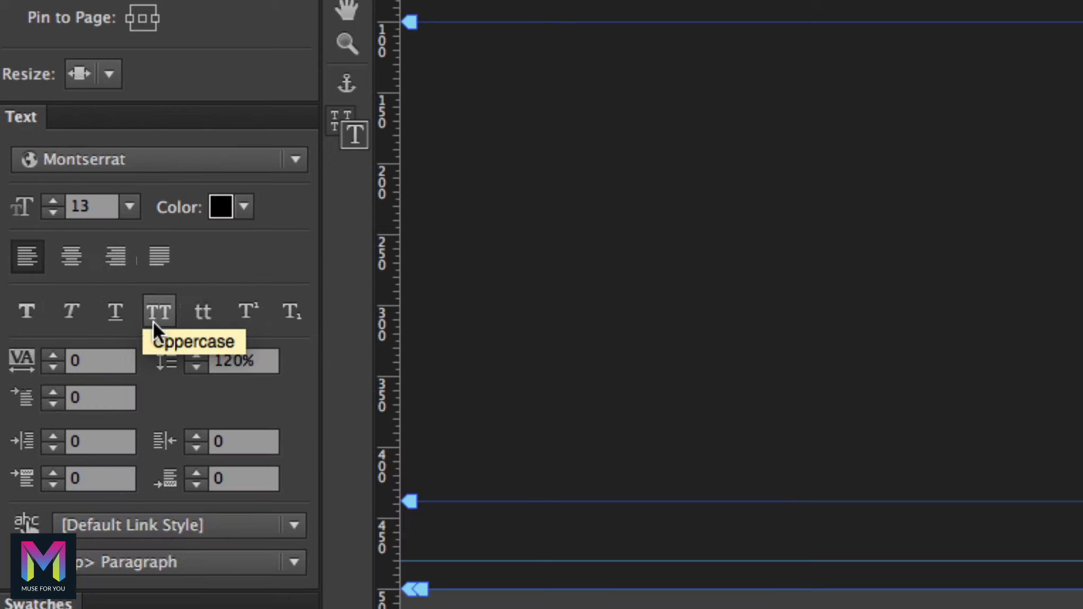
{"action": "left_click", "coordinate": [155, 316]}
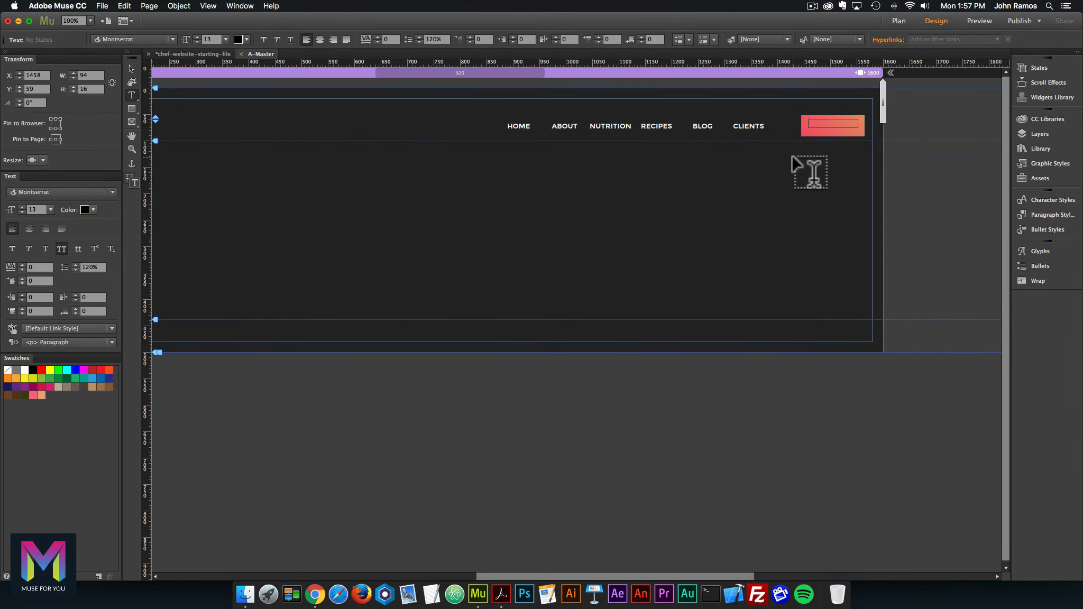
Enter CONTACT as the gradient button's label and colour the text white
{"action": "type", "text": "CONTACT"}
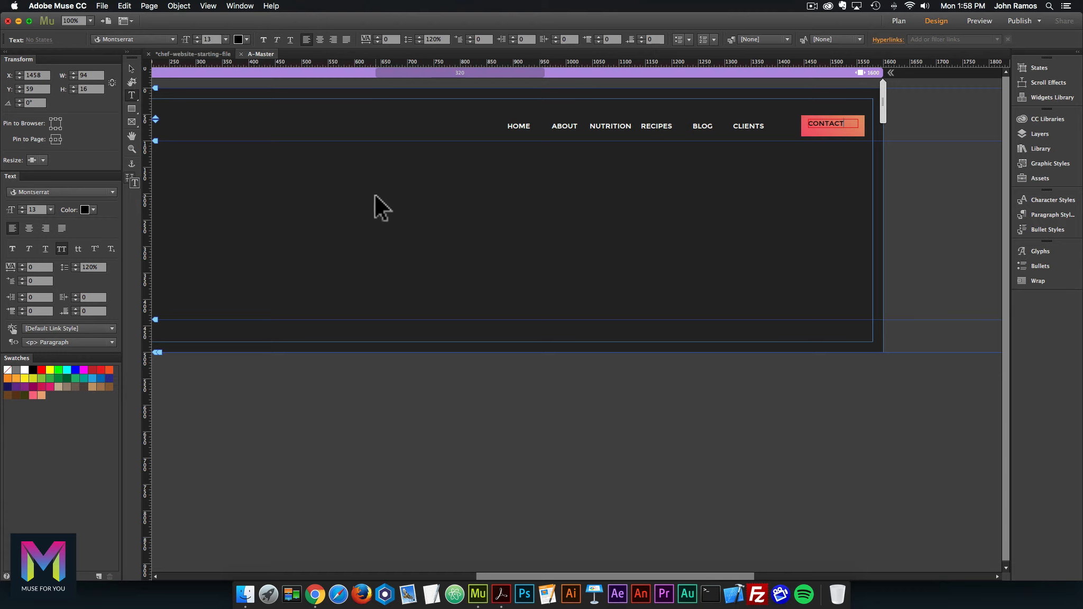
{"action": "double_click", "coordinate": [838, 123]}
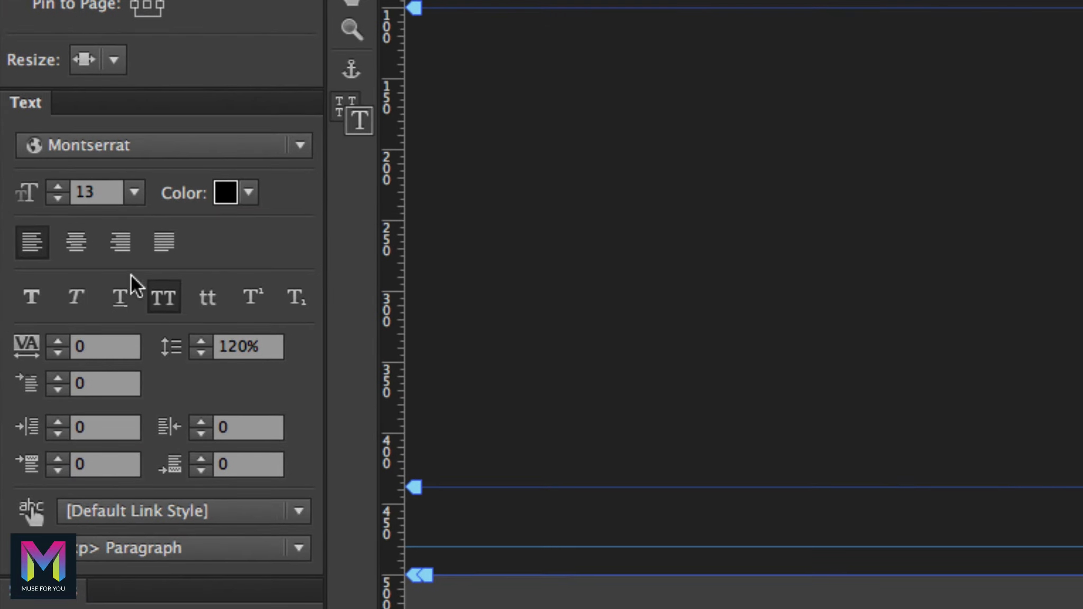
{"action": "left_click", "coordinate": [93, 210]}
{"action": "left_click", "coordinate": [607, 233]}
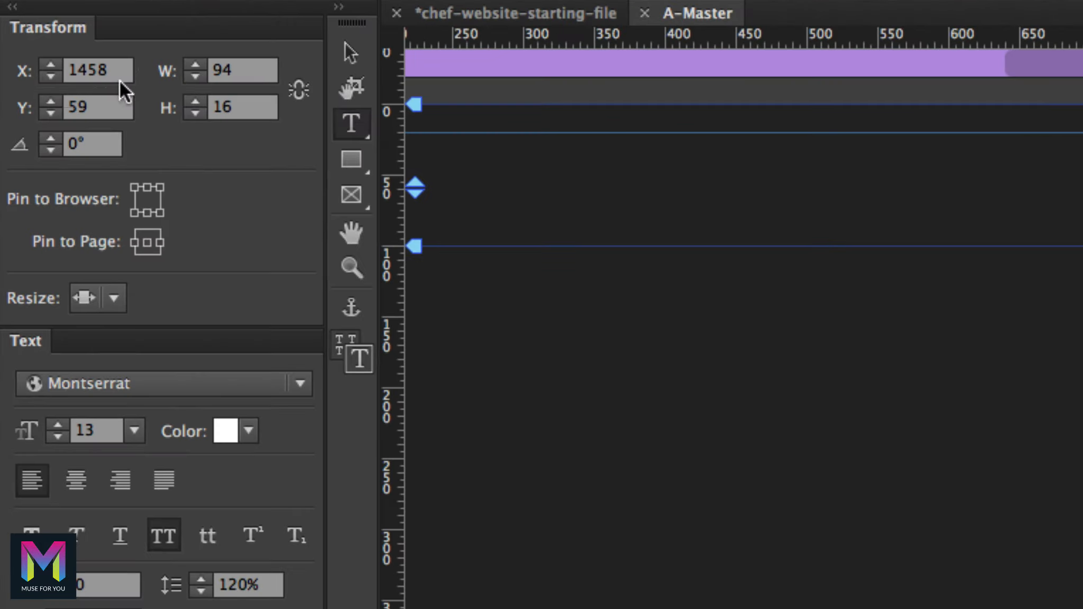
Set the CONTACT text frame's Y position to 64
{"action": "left_click", "coordinate": [59, 70]}
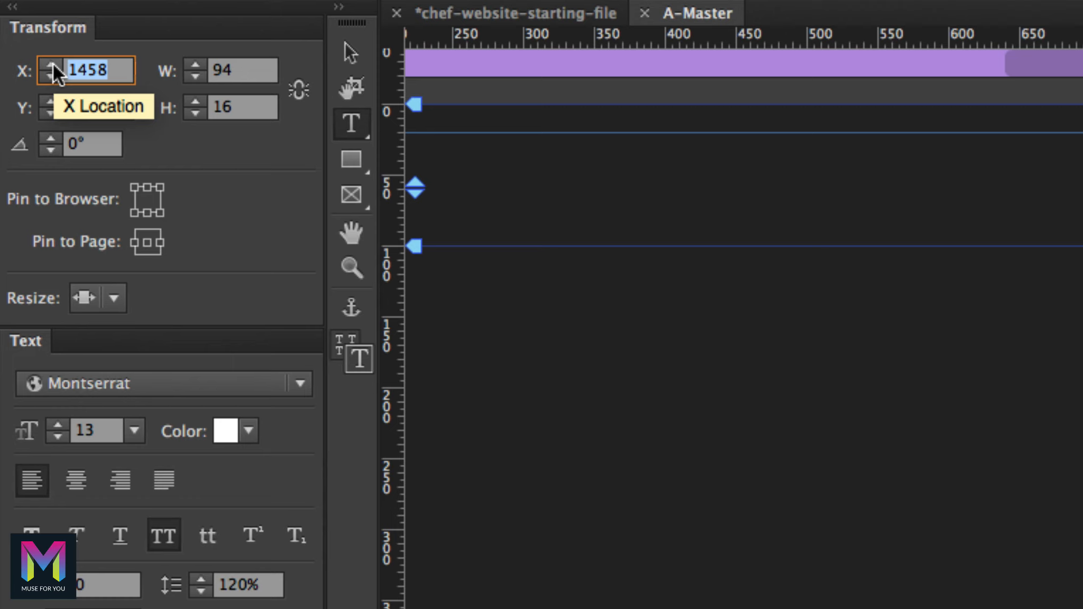
{"action": "left_click", "coordinate": [50, 108]}
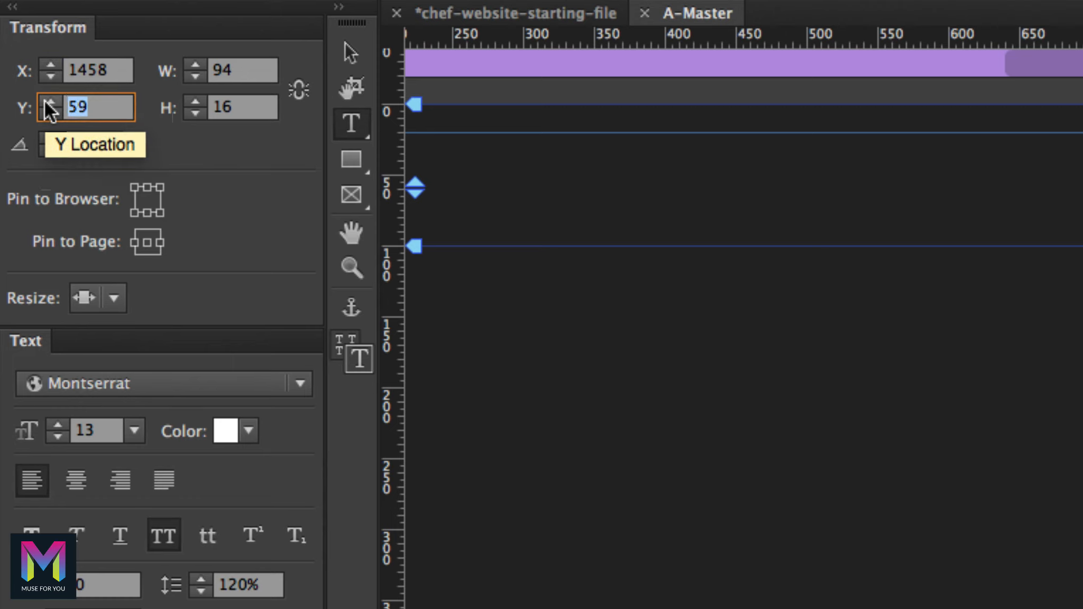
{"action": "type", "text": "64"}
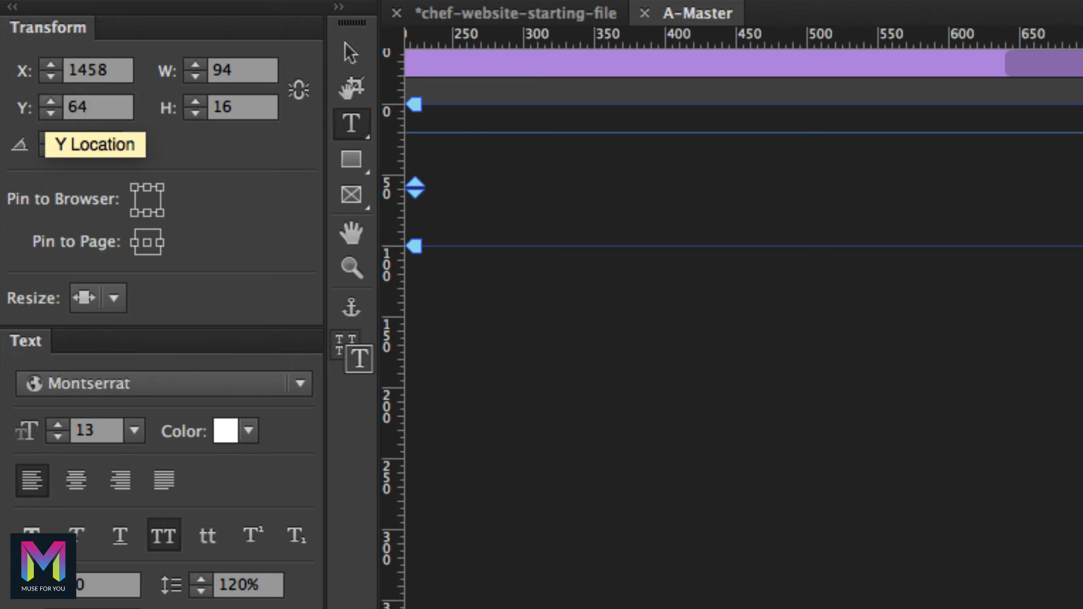
{"action": "key", "text": "Return"}
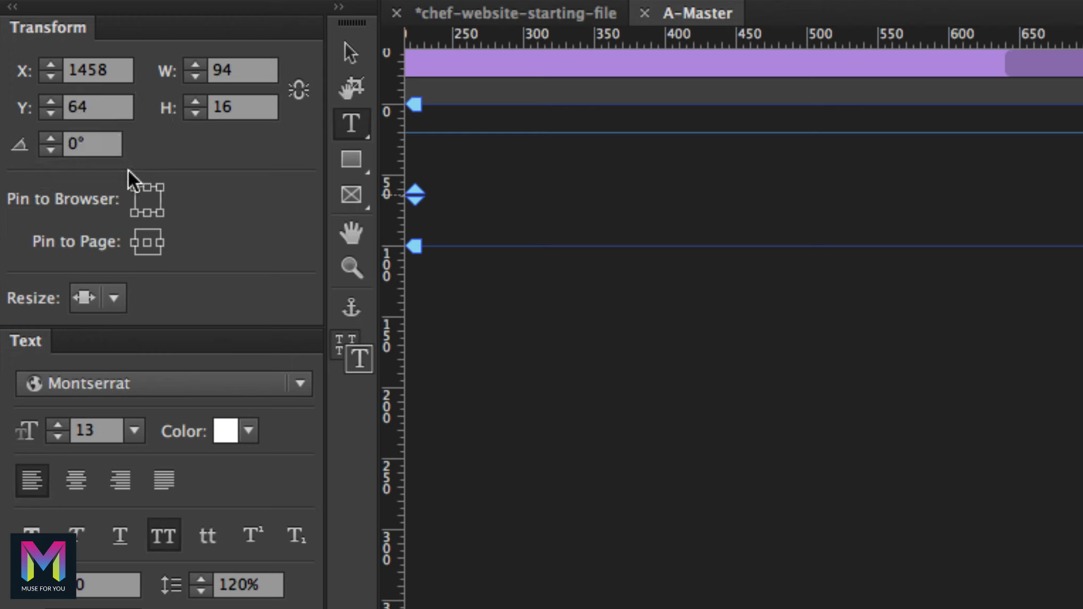
Pin the CONTACT text frame to the right of the page with locked resizing, and centre-align its text
{"action": "left_click", "coordinate": [159, 243]}
{"action": "left_click", "coordinate": [122, 297]}
{"action": "left_click", "coordinate": [139, 335]}
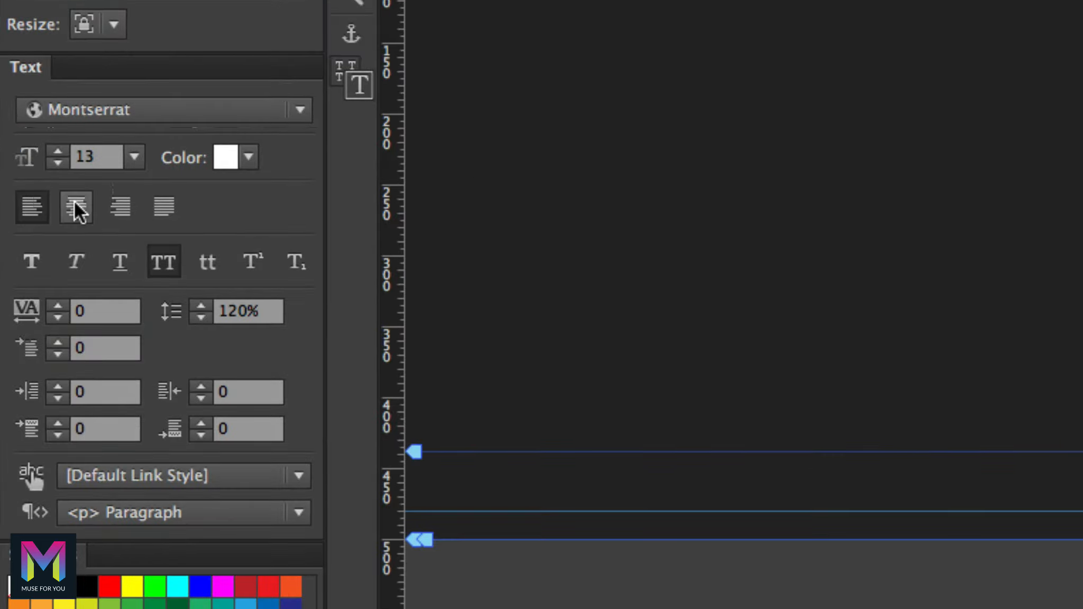
{"action": "left_click", "coordinate": [76, 206]}
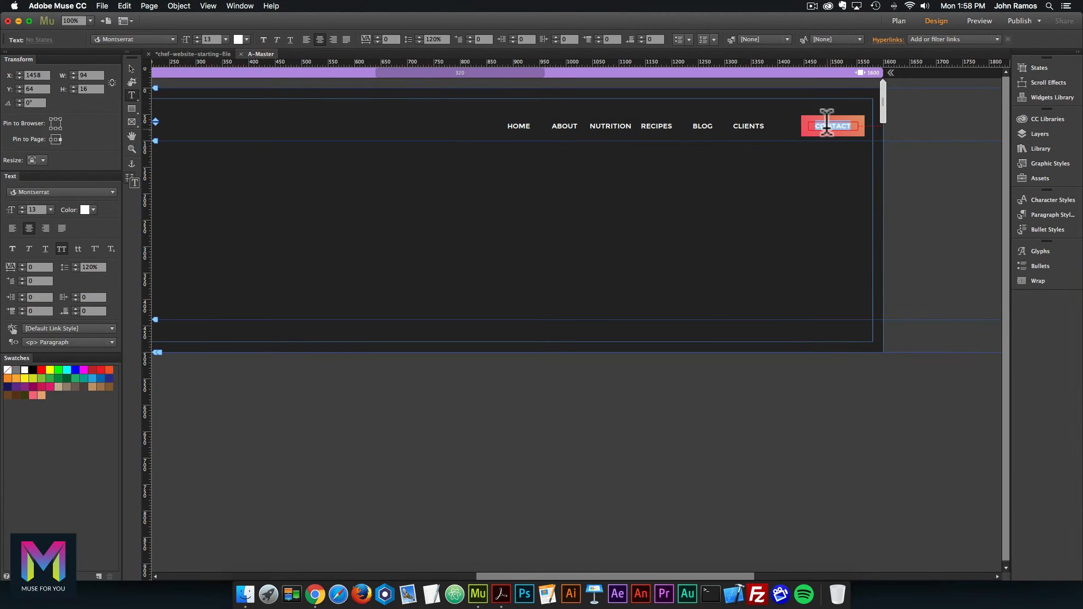
{"action": "left_click", "coordinate": [131, 69]}
{"action": "left_click", "coordinate": [640, 180]}
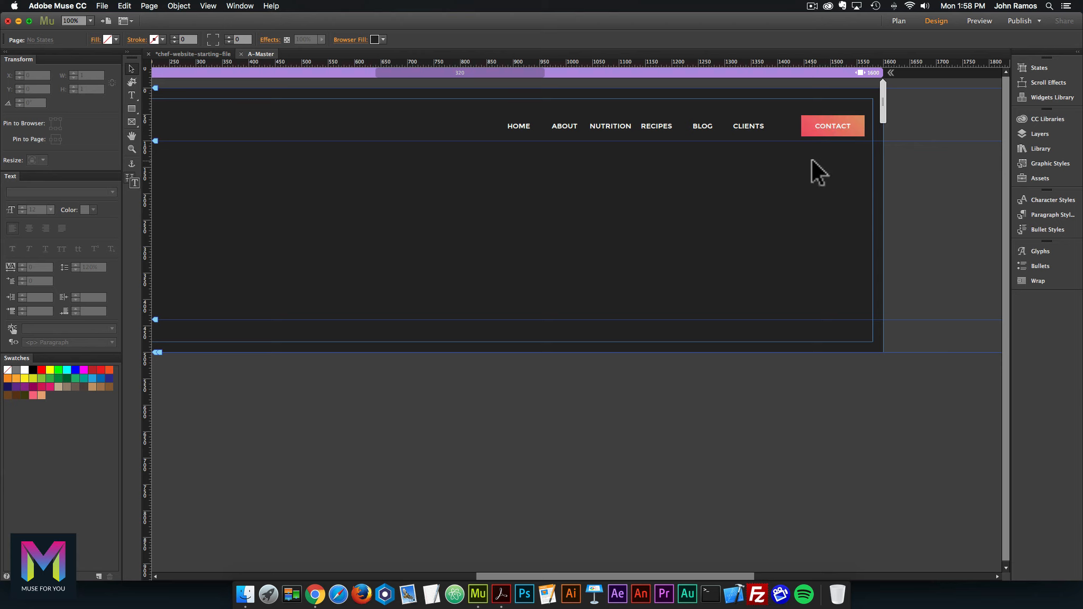
{"action": "scroll", "coordinate": [515, 240], "scroll_direction": "left", "scroll_amount": 3}
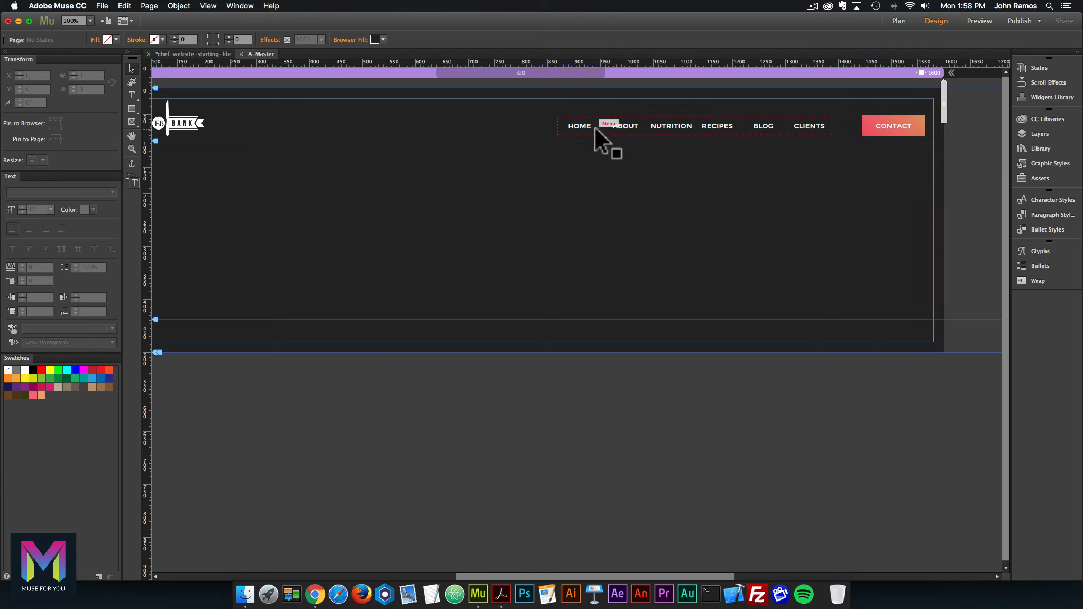
{"action": "scroll", "coordinate": [201, 127], "scroll_direction": "left", "scroll_amount": 1}
{"action": "scroll", "coordinate": [198, 139], "scroll_direction": "left", "scroll_amount": 2}
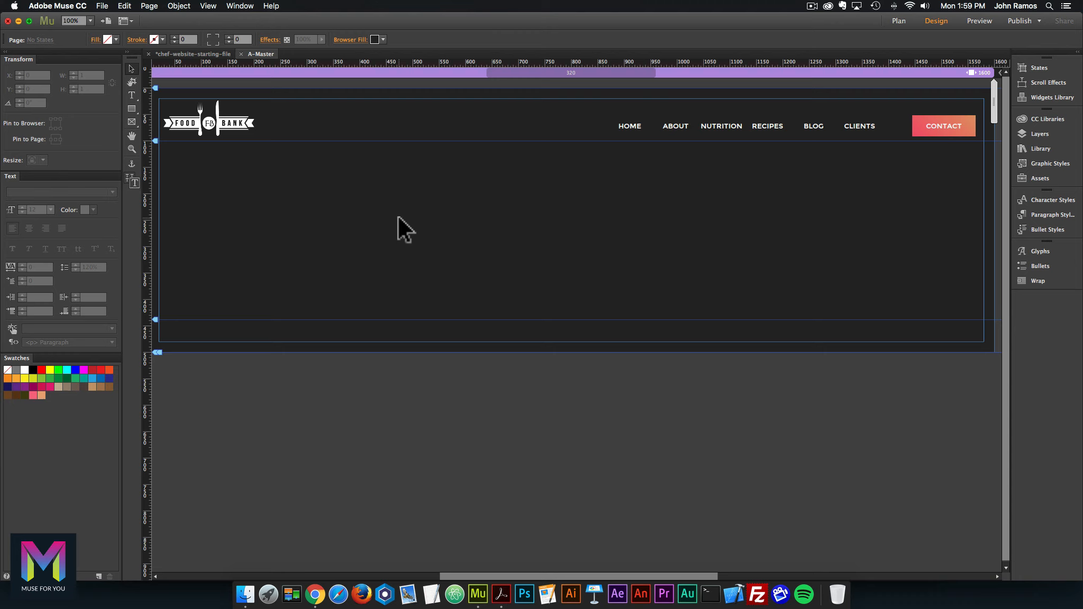
{"action": "left_click", "coordinate": [257, 125]}
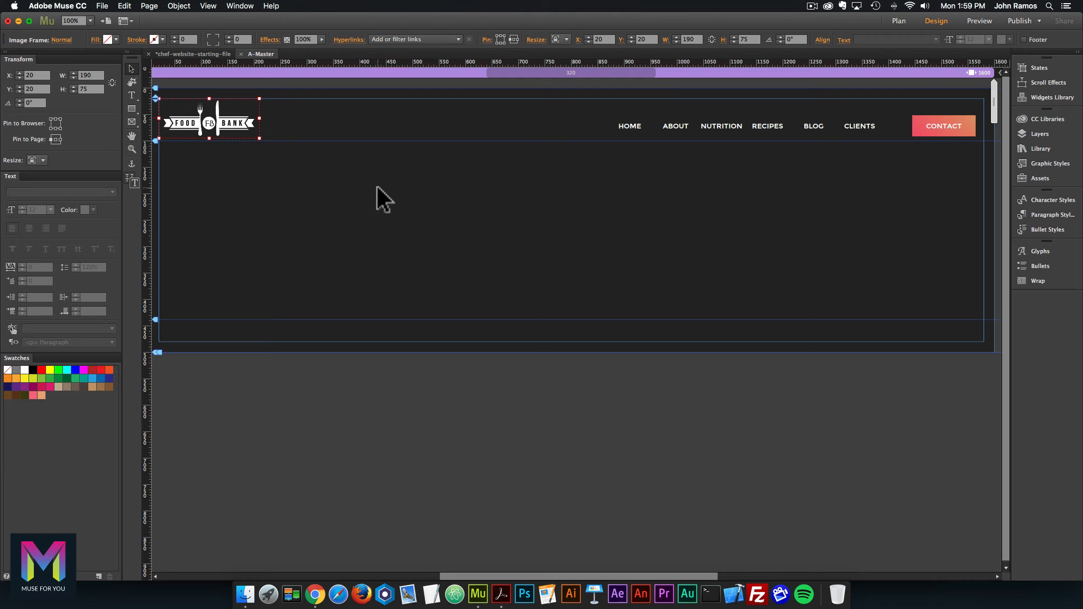
{"action": "left_click", "coordinate": [408, 195]}
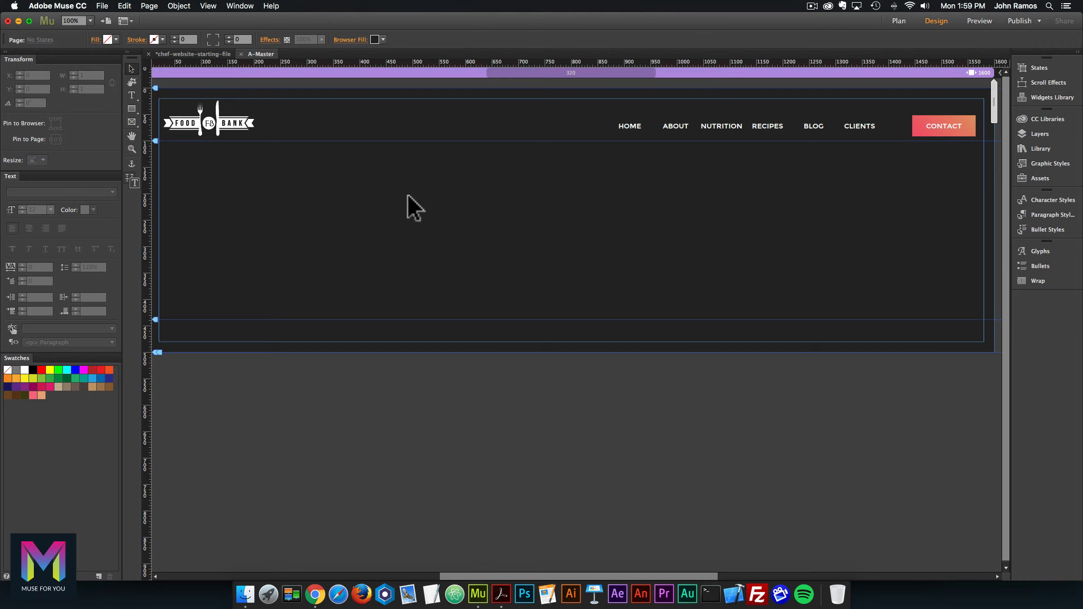
Switch to Acrobat, check the Footer Rectangle 1 note in the header and footer reference PDF, and return to Adobe Muse
{"action": "left_click", "coordinate": [503, 592]}
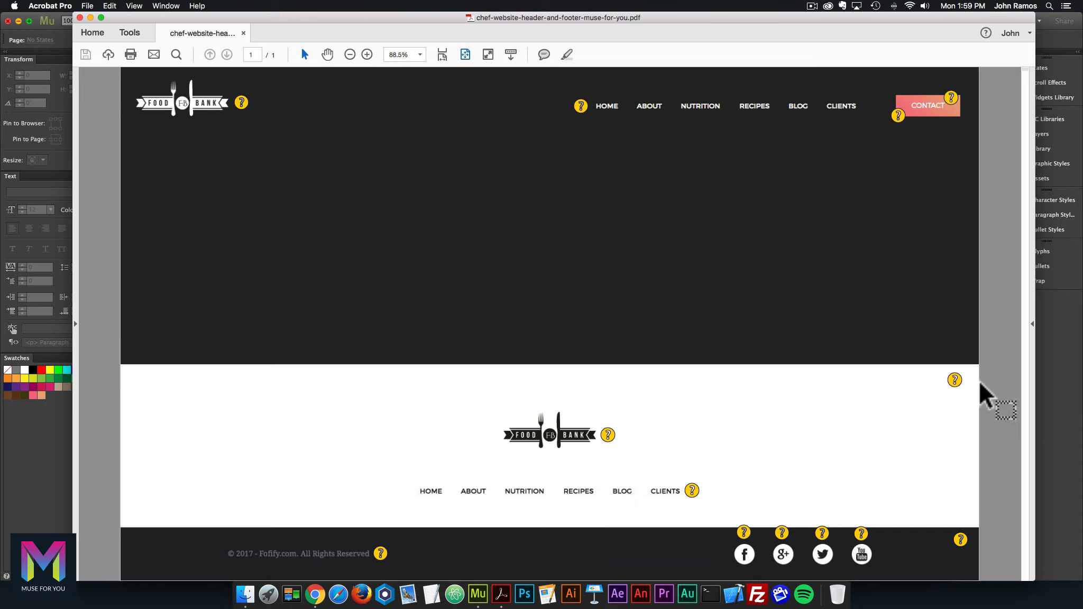
{"action": "mouse_move", "coordinate": [952, 380]}
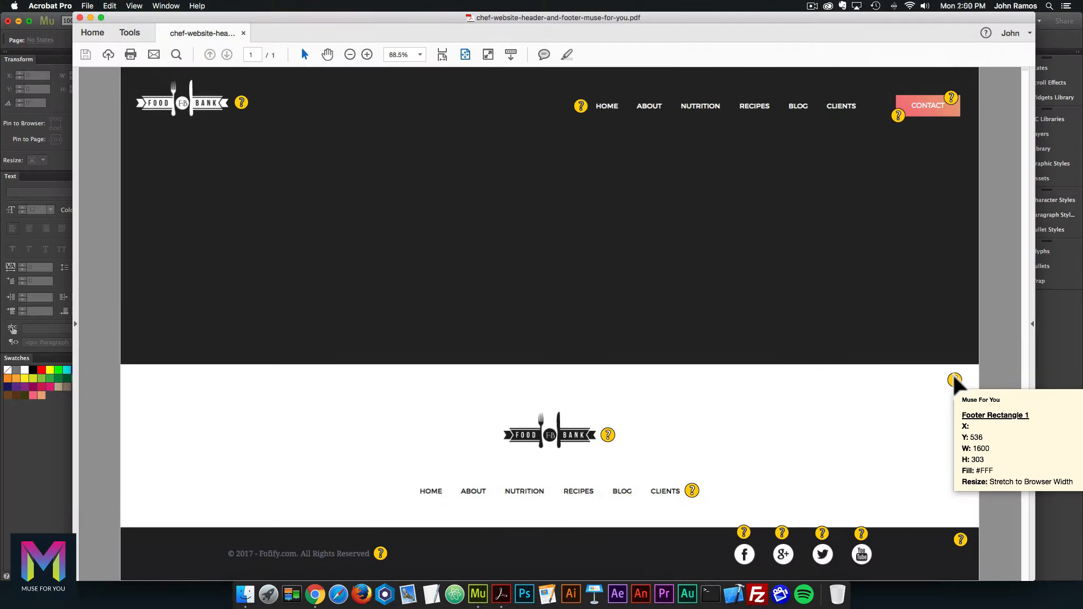
{"action": "left_click", "coordinate": [1064, 327]}
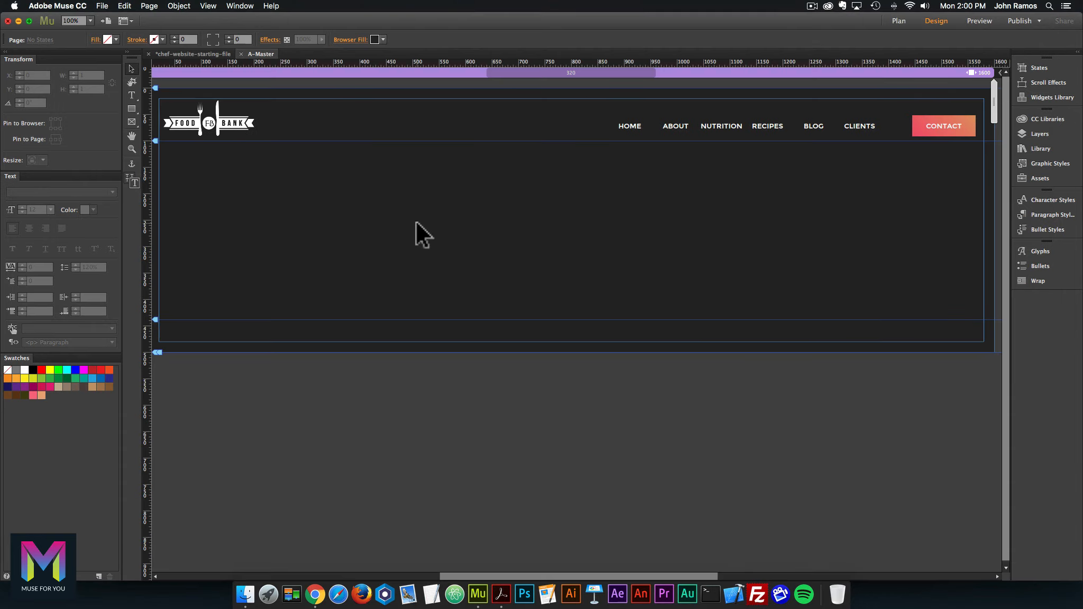
Start the Rectangle tool for drawing the first footer rectangle on the A-Master page
{"action": "left_click", "coordinate": [132, 110]}
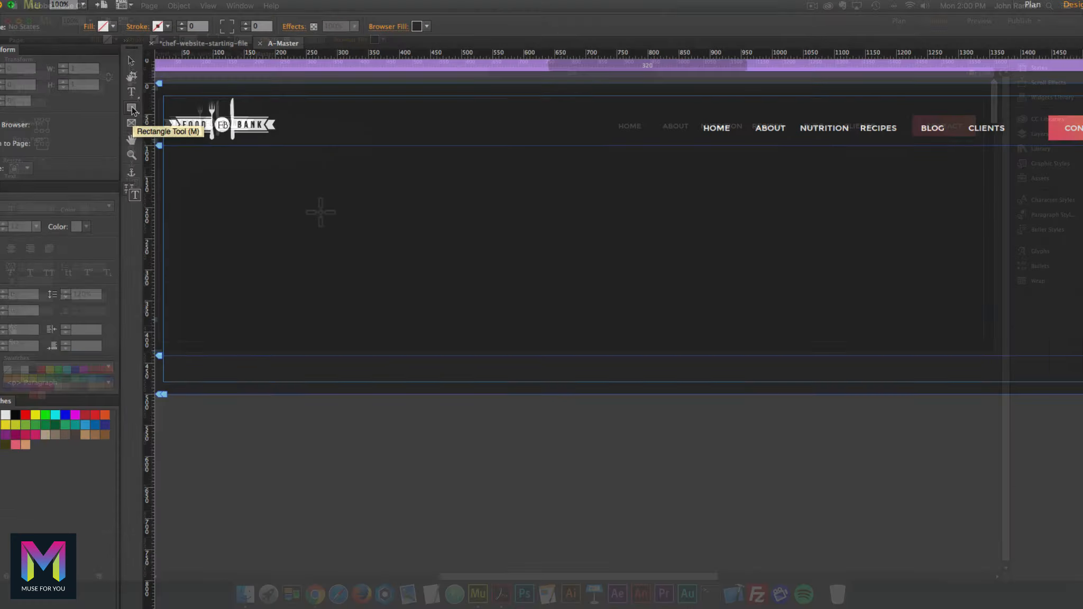
Draw a rectangle about 342 by 185 px in the area below the header and fill it with white
{"action": "left_click_drag", "start_coordinate": [320, 211], "coordinate": [501, 309]}
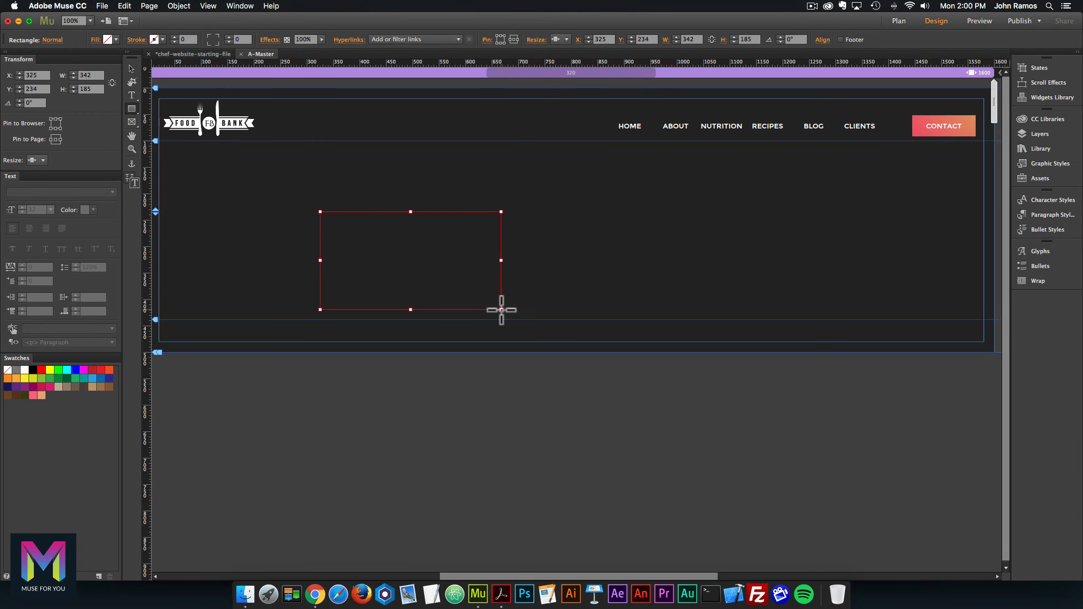
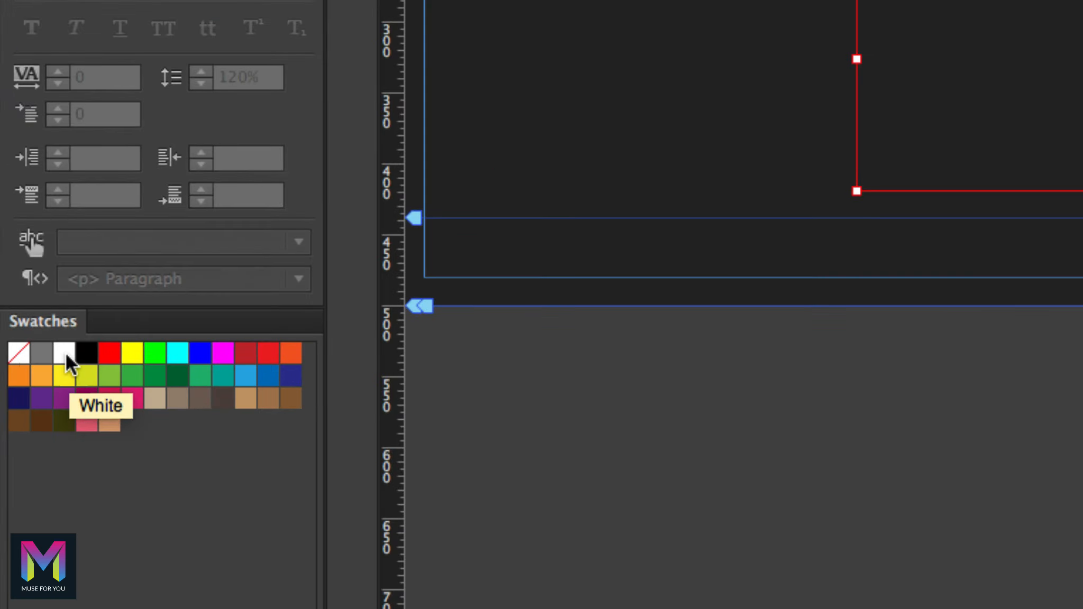
{"action": "left_click", "coordinate": [67, 361]}
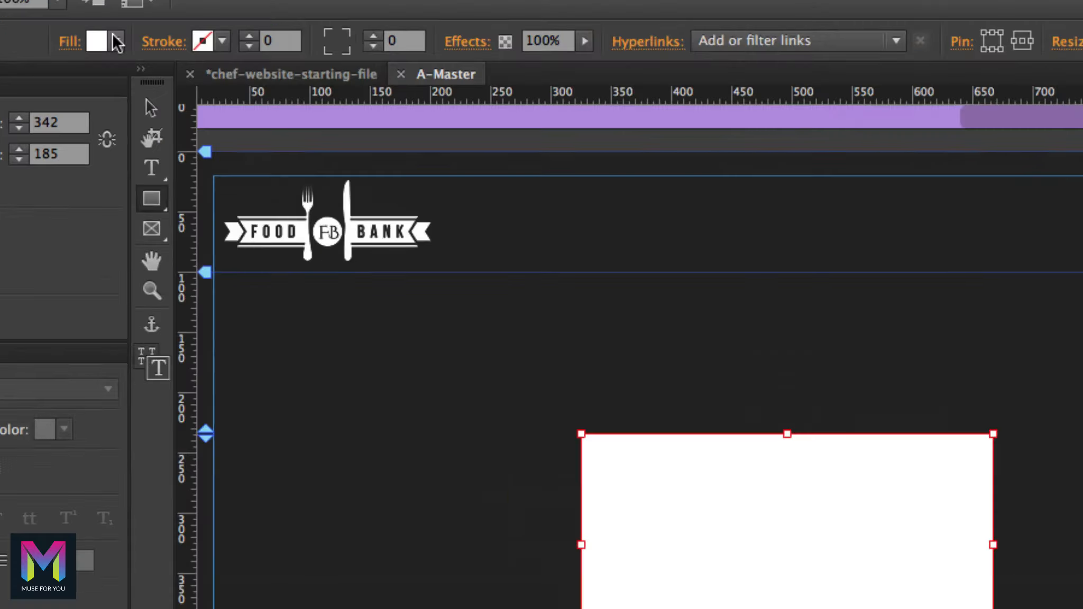
{"action": "left_click", "coordinate": [114, 39]}
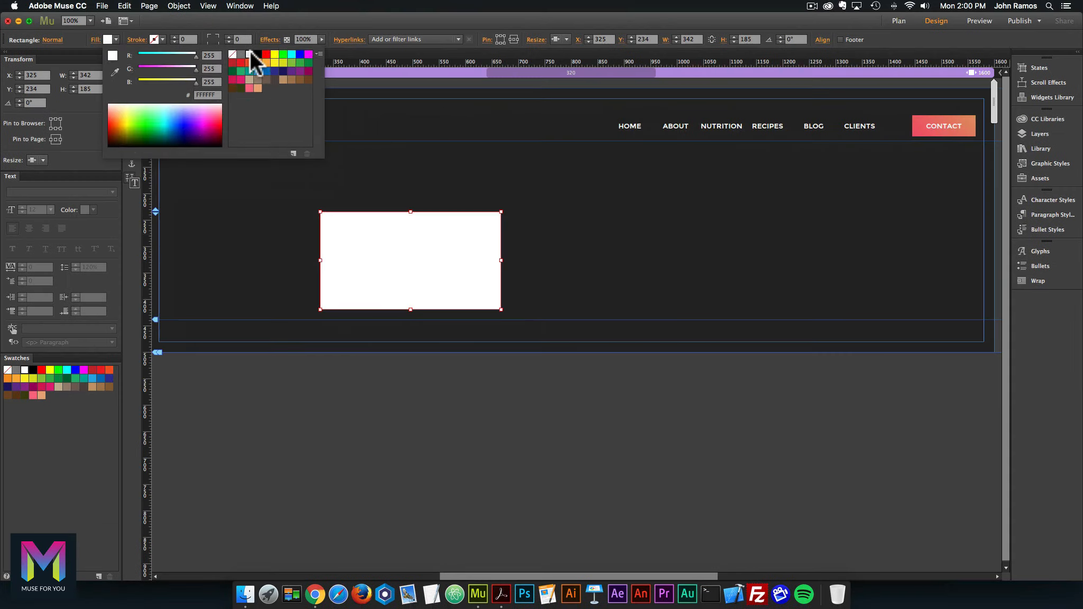
{"action": "left_click", "coordinate": [861, 560]}
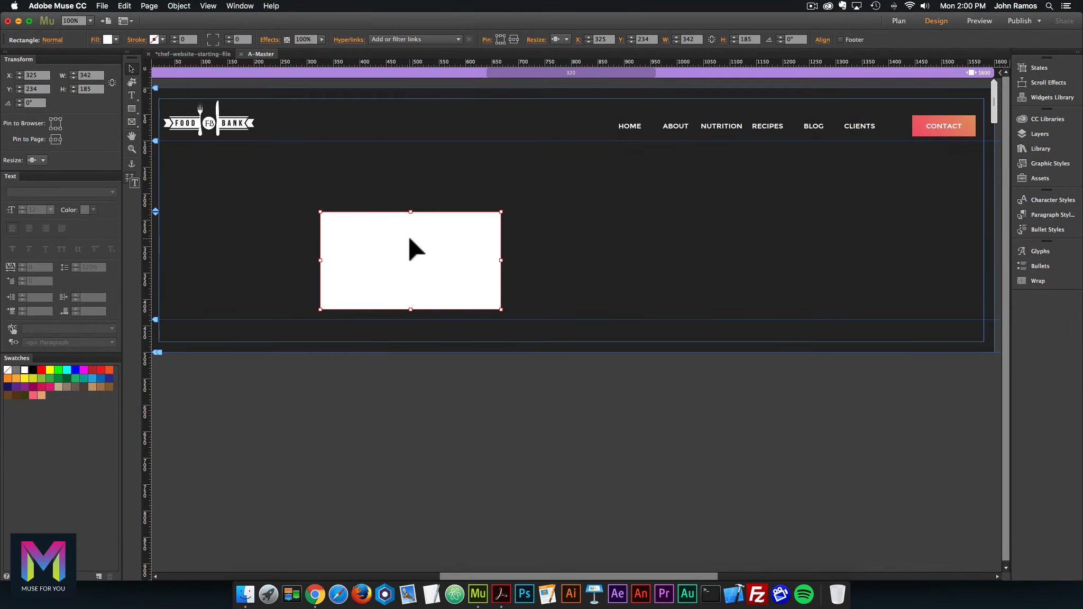
Move the white rectangle to about X 388, Y 253 and set its resize option to Stretch to Browser Width
{"action": "left_click_drag", "start_coordinate": [394, 233], "coordinate": [429, 240]}
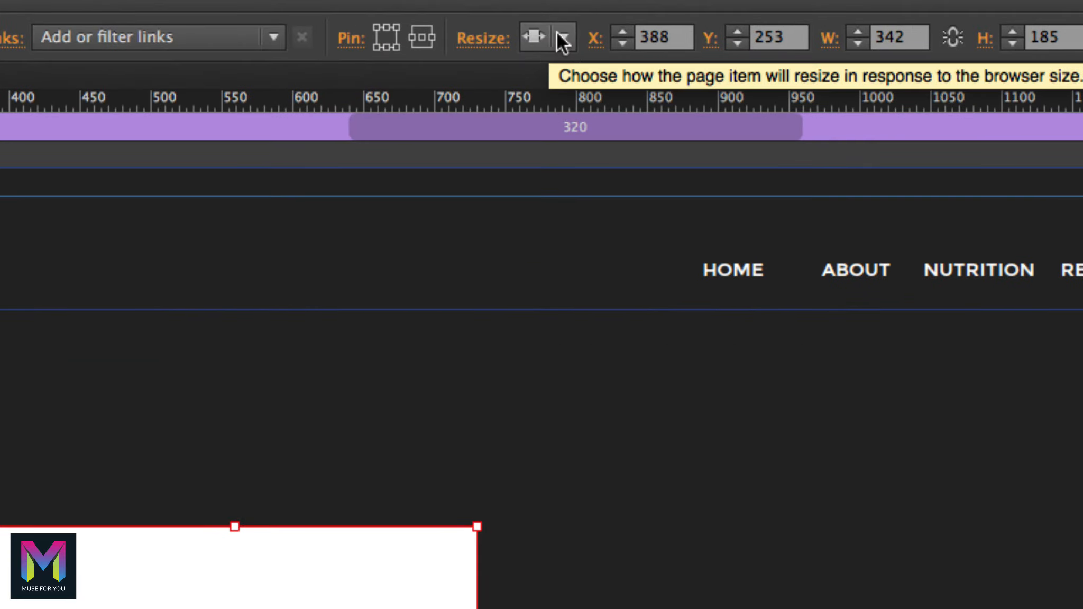
{"action": "left_click", "coordinate": [561, 36]}
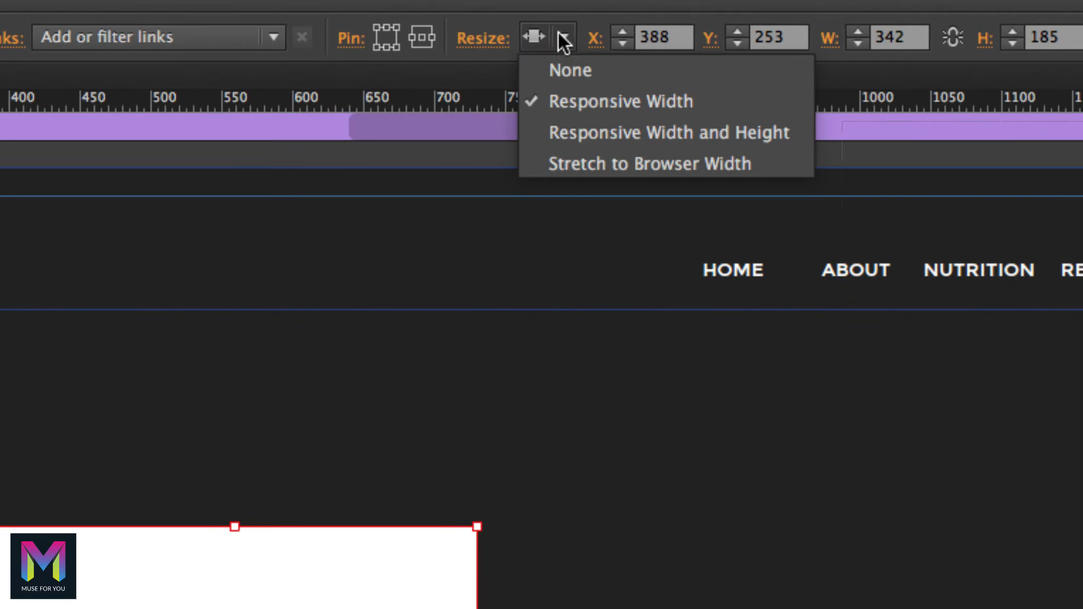
{"action": "left_click", "coordinate": [582, 162]}
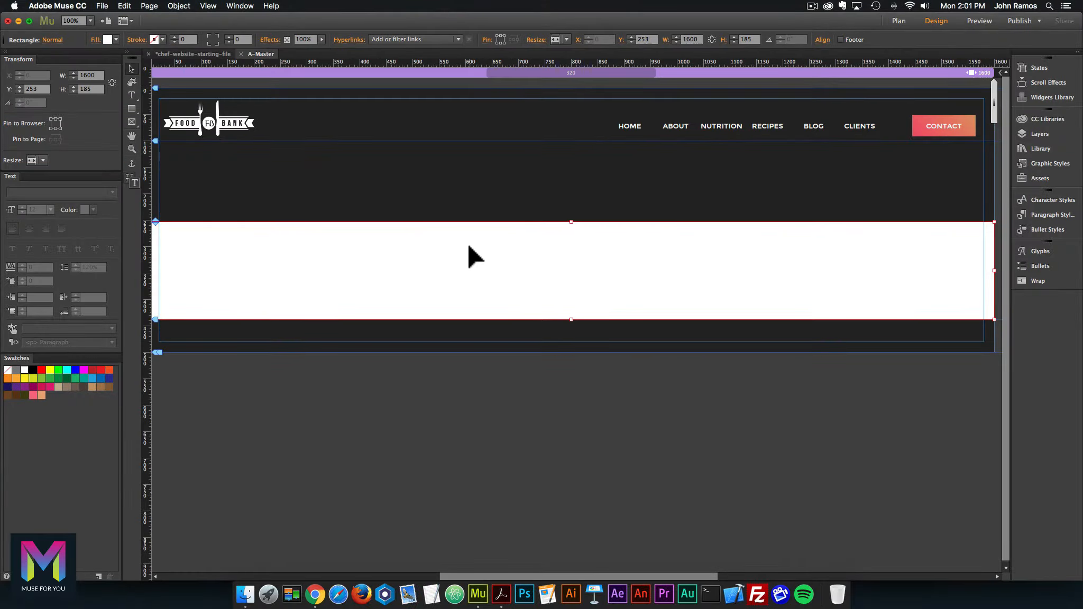
Examine the other places where the white rectangle's resize options can be chosen
{"action": "right_click", "coordinate": [289, 586]}
{"action": "left_click", "coordinate": [392, 254]}
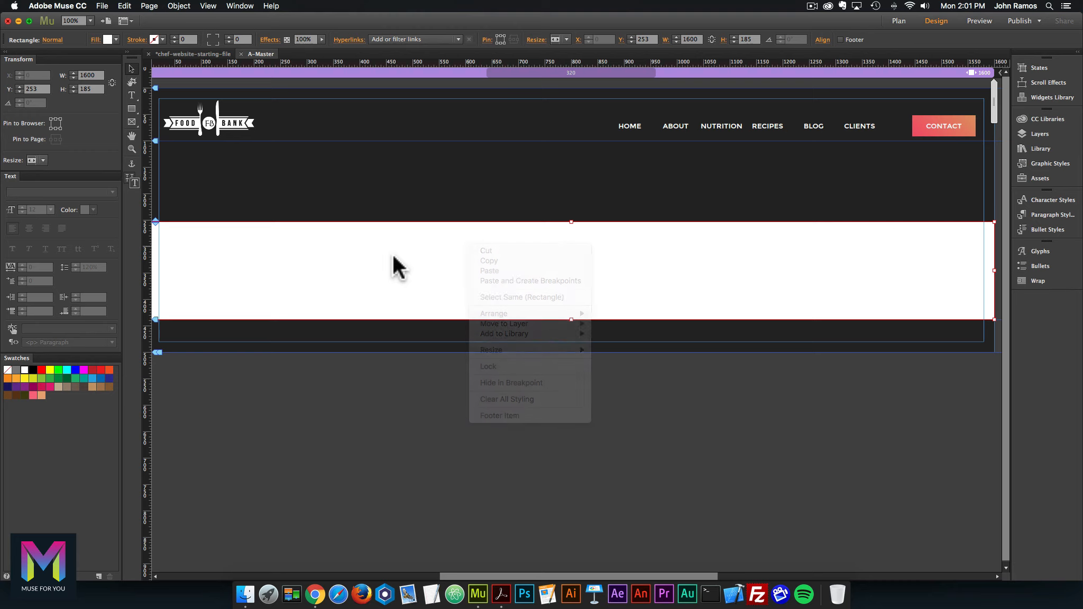
{"action": "right_click", "coordinate": [438, 267]}
{"action": "mouse_move", "coordinate": [482, 373]}
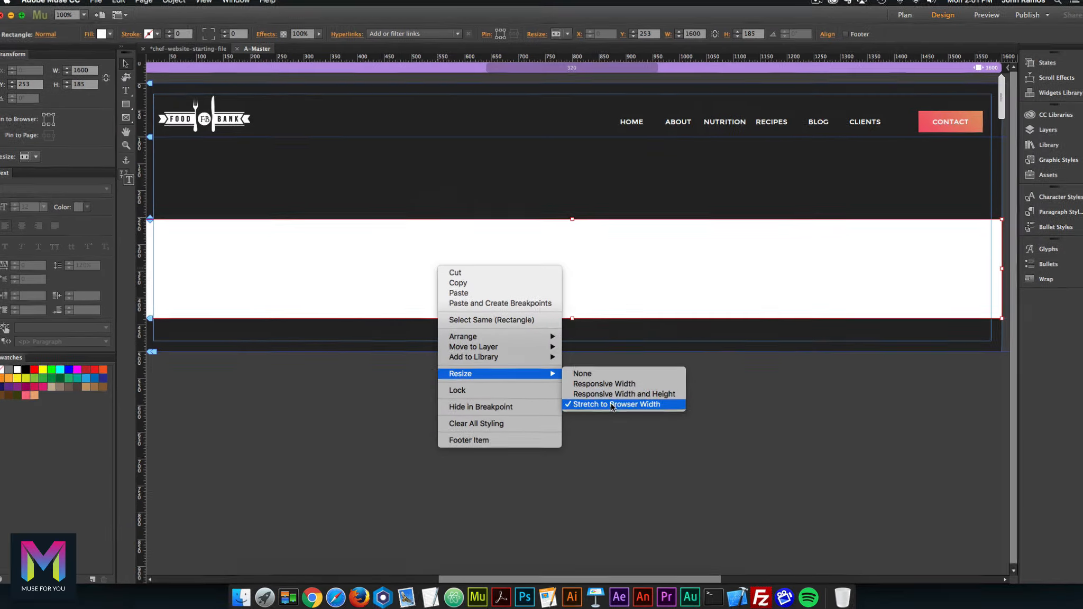
{"action": "left_click", "coordinate": [827, 451]}
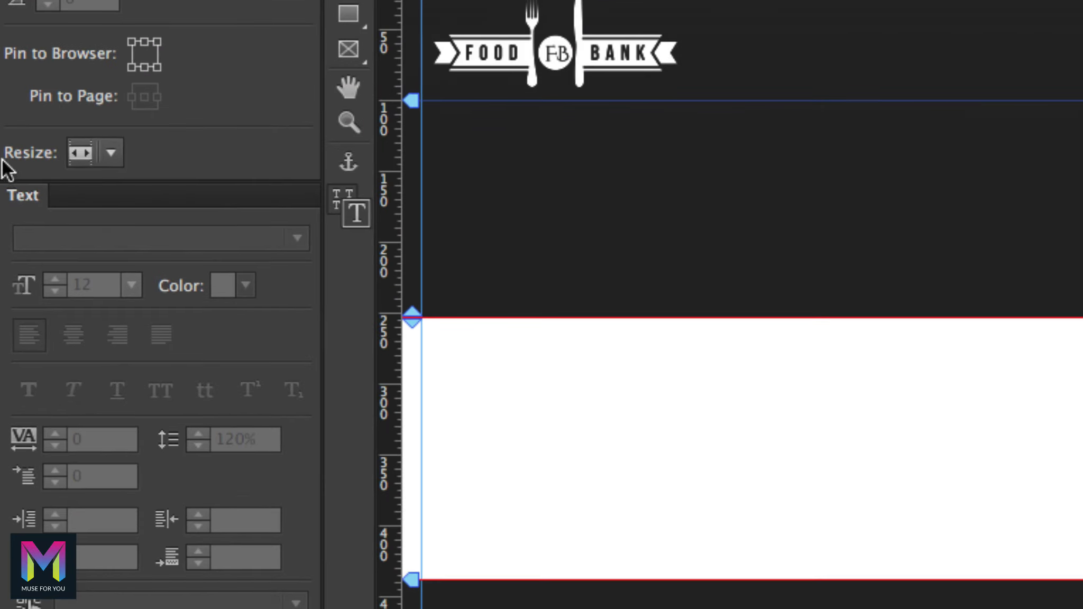
{"action": "left_click", "coordinate": [43, 160]}
{"action": "left_click", "coordinate": [54, 205]}
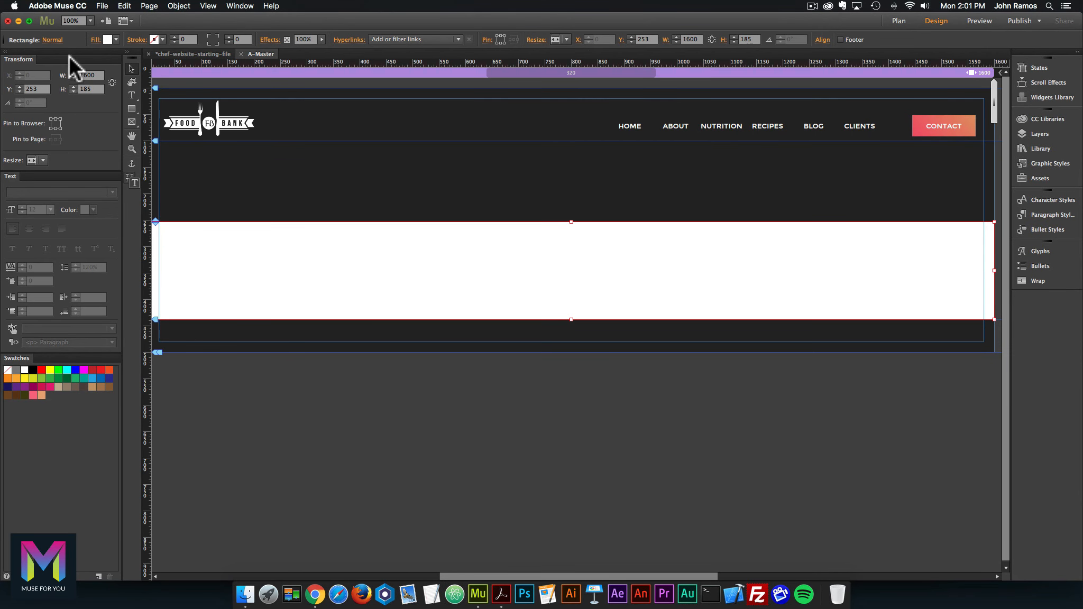
{"action": "right_click", "coordinate": [484, 253]}
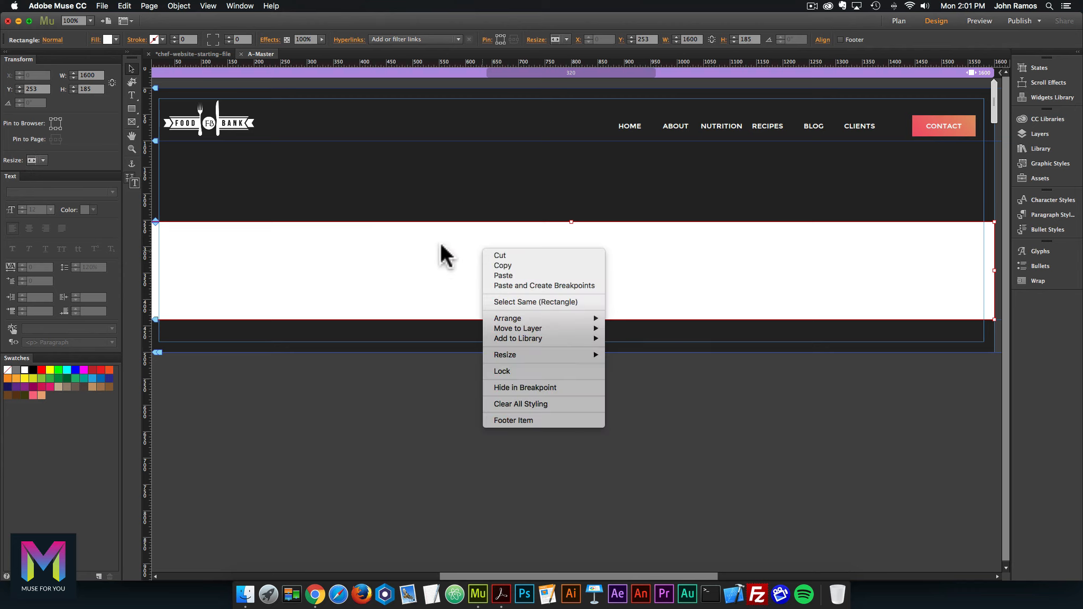
{"action": "right_click", "coordinate": [481, 237]}
{"action": "right_click", "coordinate": [480, 238]}
{"action": "mouse_move", "coordinate": [515, 345]}
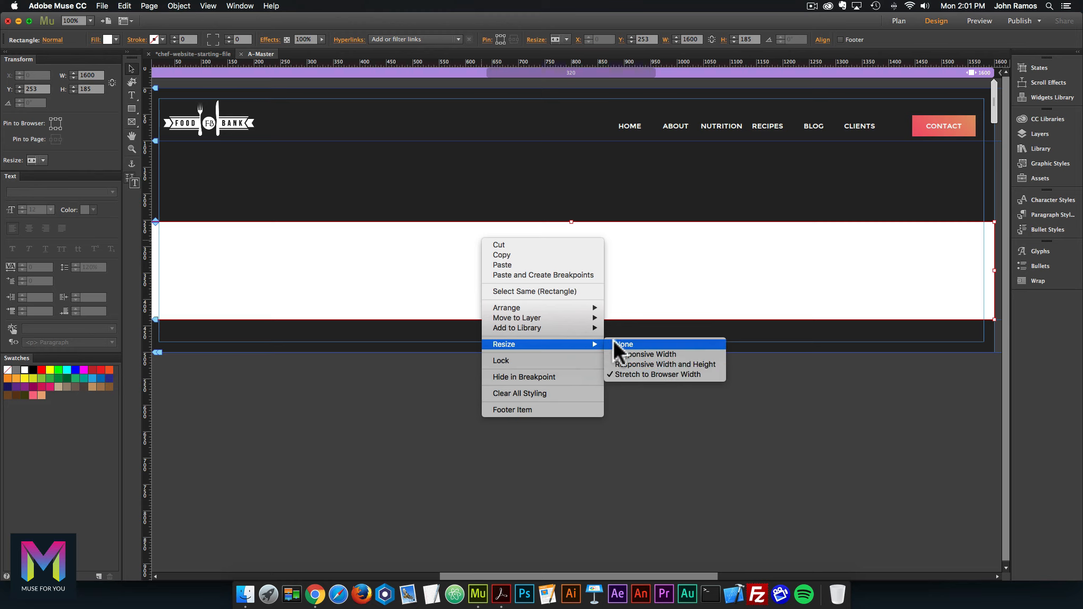
{"action": "right_click", "coordinate": [453, 251]}
{"action": "right_click", "coordinate": [453, 251]}
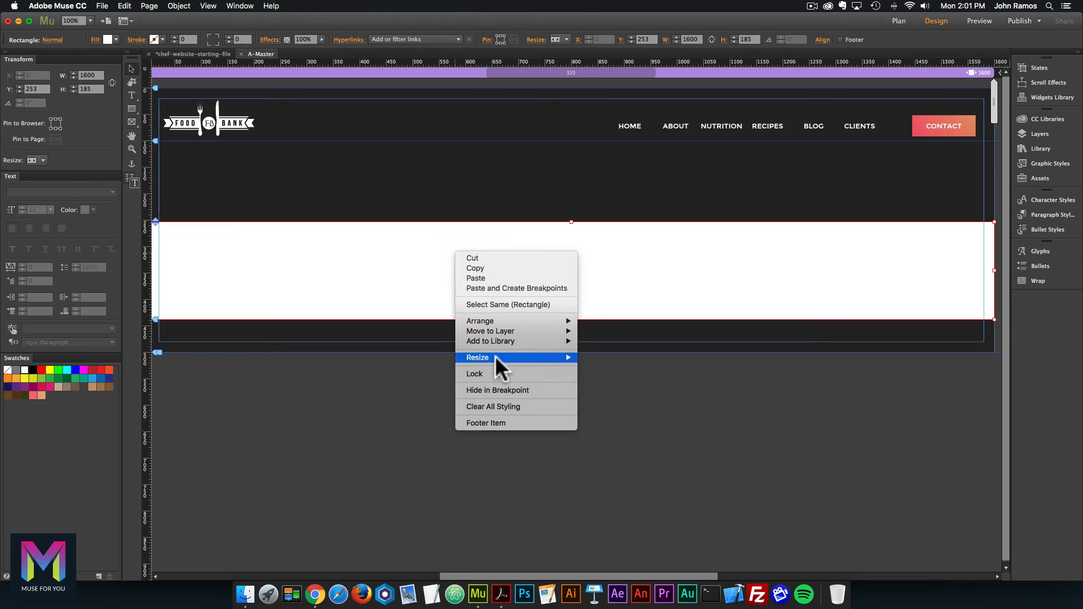
{"action": "mouse_move", "coordinate": [494, 358]}
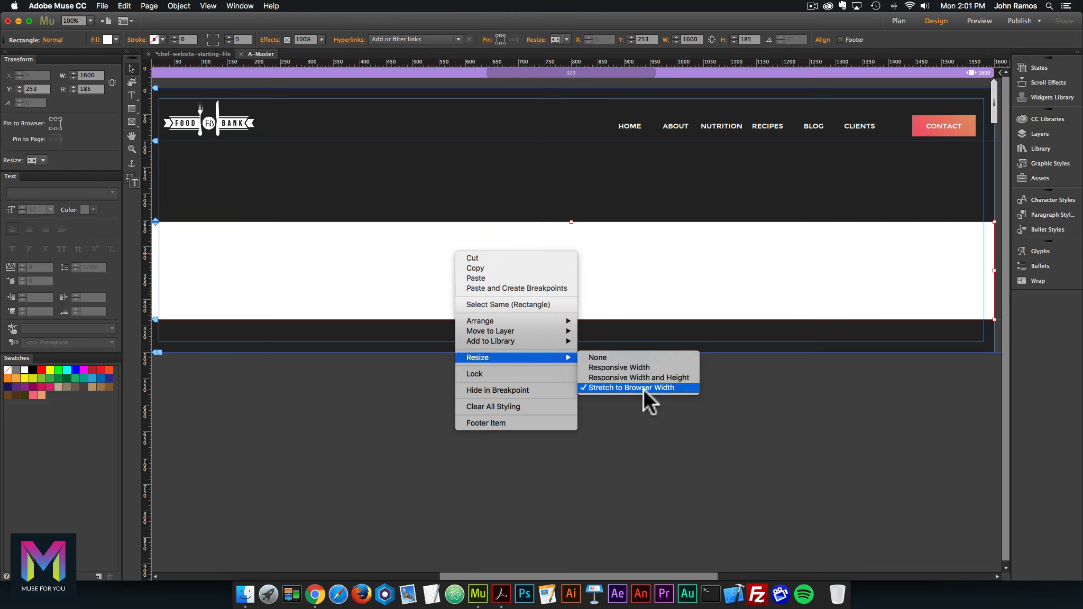
{"action": "left_click", "coordinate": [654, 246]}
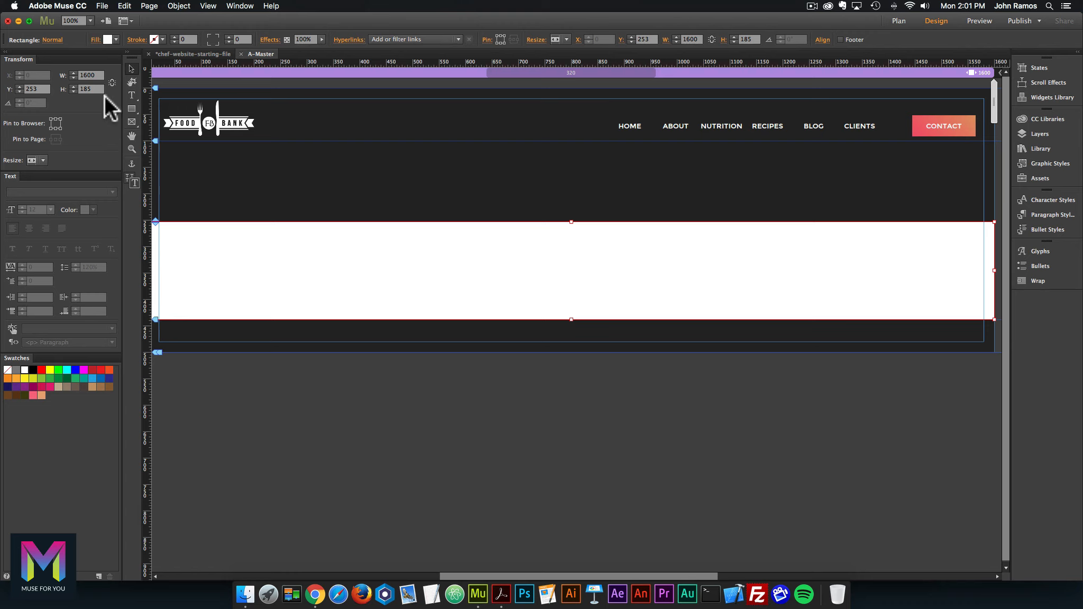
Set the white rectangle's Y position to 536 and its height to 303
{"action": "left_click", "coordinate": [35, 86]}
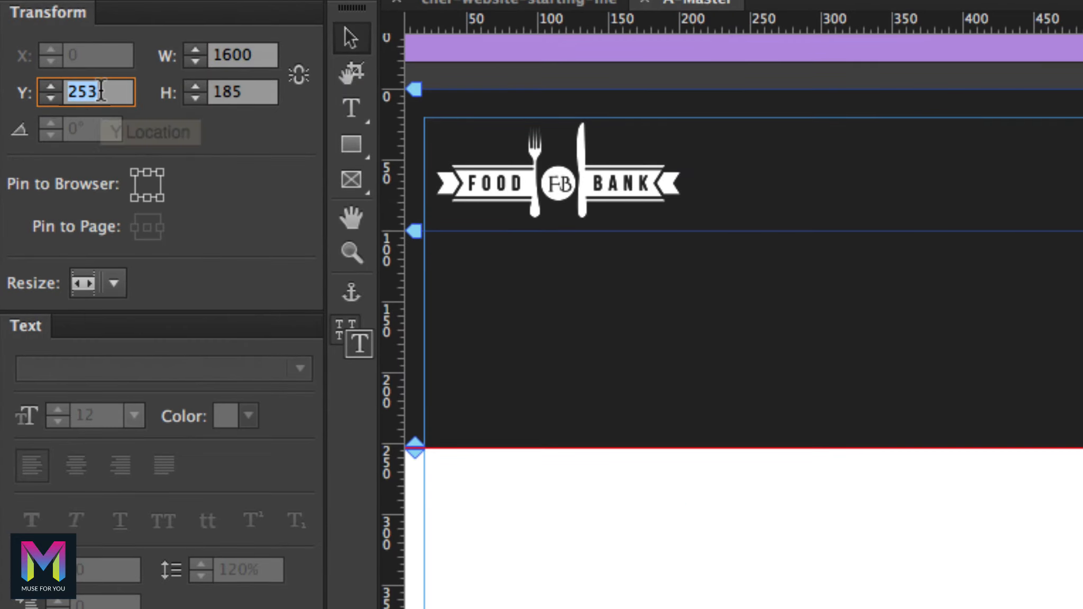
{"action": "type", "text": "536"}
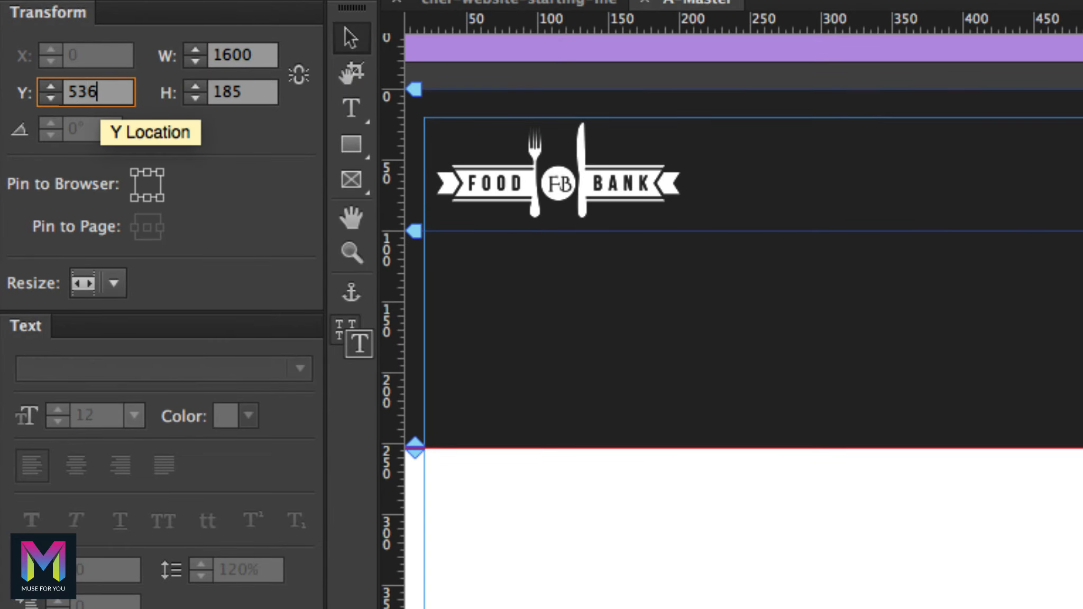
{"action": "key", "text": "Return"}
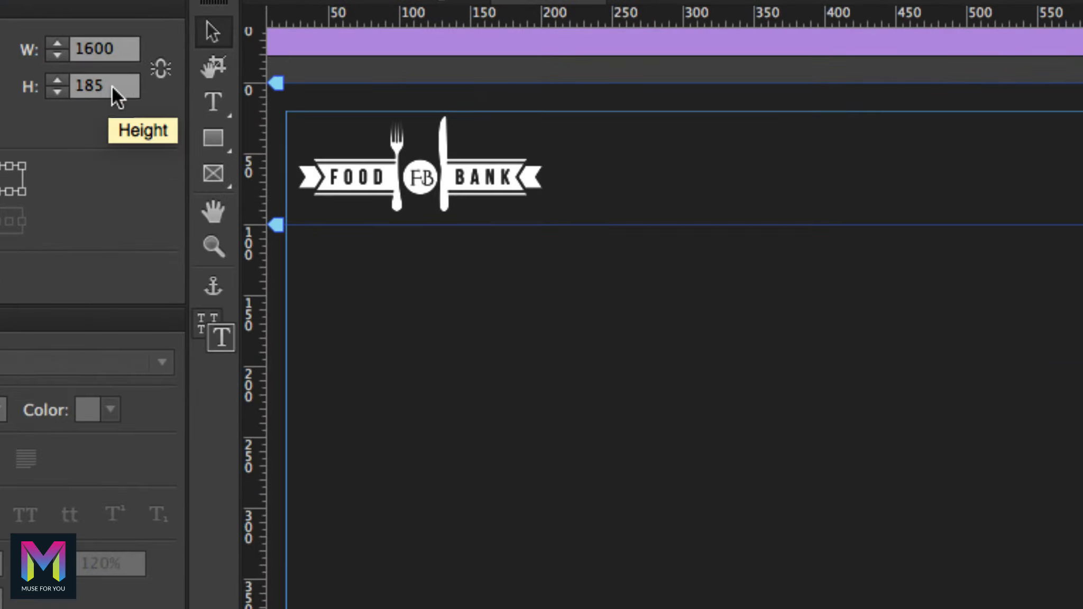
{"action": "left_click_drag", "start_coordinate": [93, 91], "coordinate": [71, 90]}
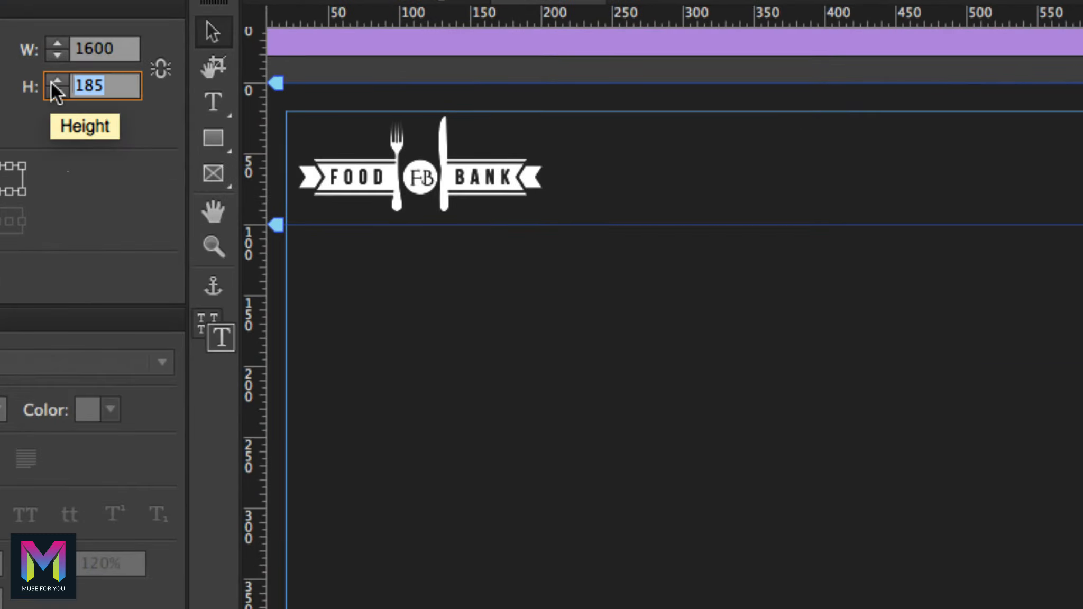
{"action": "type", "text": "303"}
{"action": "key", "text": "Return"}
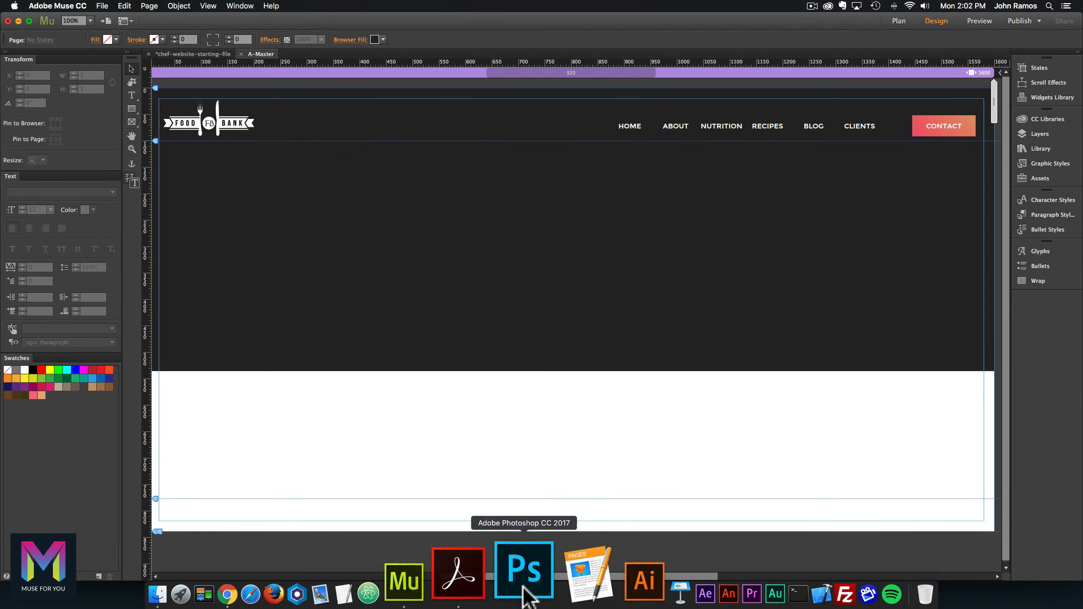
Check the footer in the PDF mockup, then place footer-logo.svg from the assets folder onto the white rectangle in Adobe Muse
{"action": "left_click", "coordinate": [502, 571]}
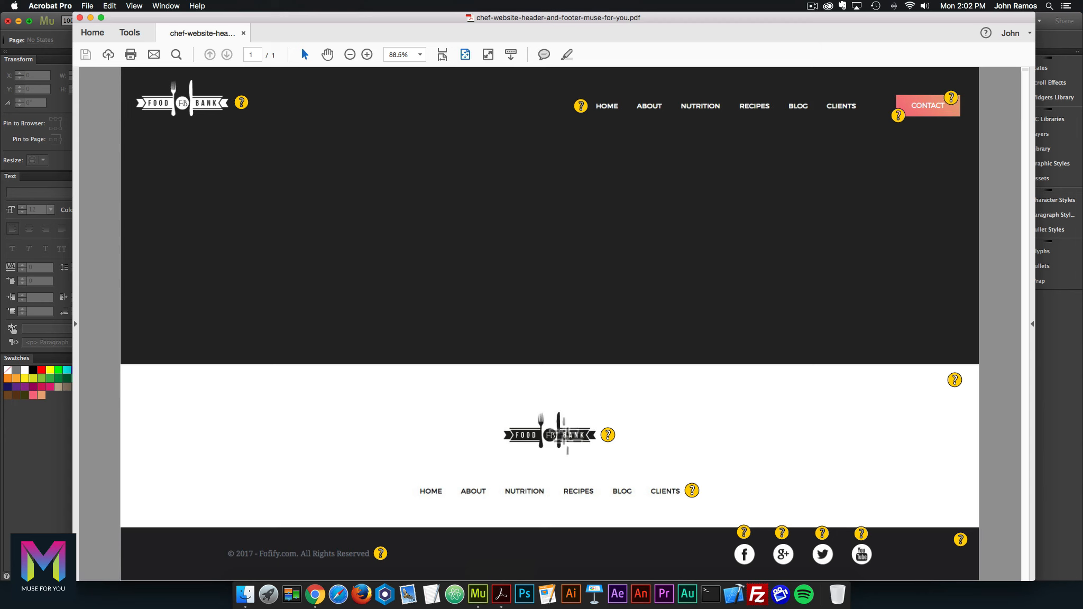
{"action": "left_click", "coordinate": [480, 581]}
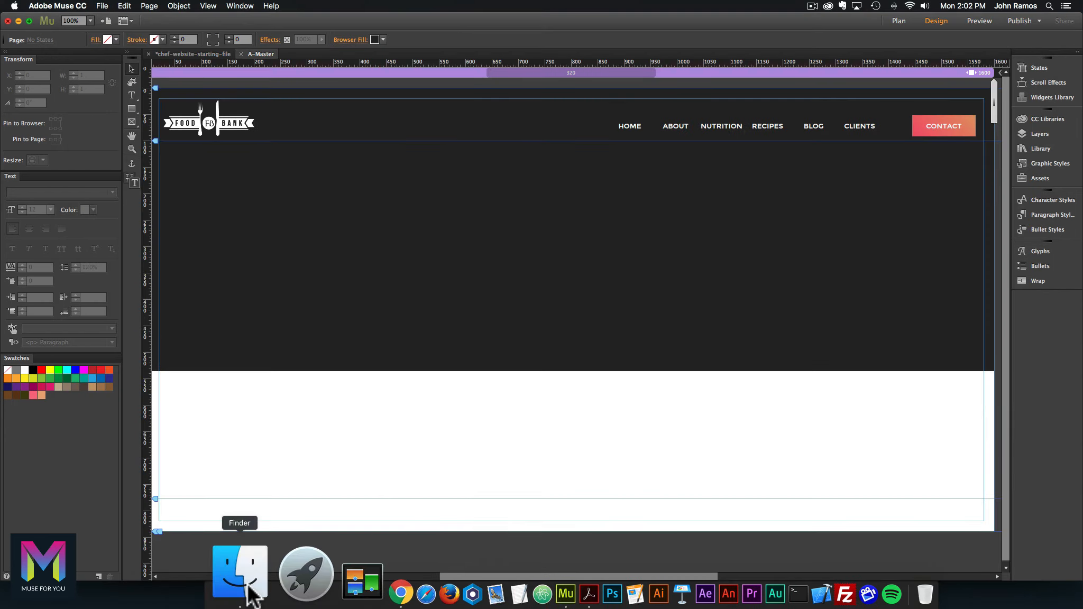
{"action": "left_click", "coordinate": [249, 588]}
{"action": "left_click_drag", "start_coordinate": [756, 220], "coordinate": [603, 187]}
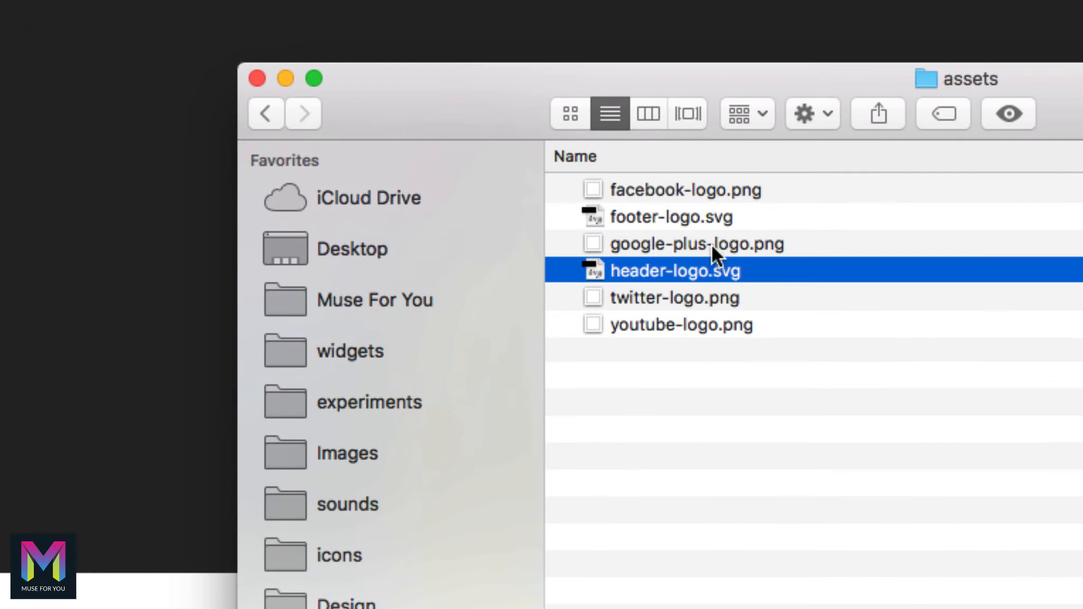
{"action": "left_click", "coordinate": [691, 229]}
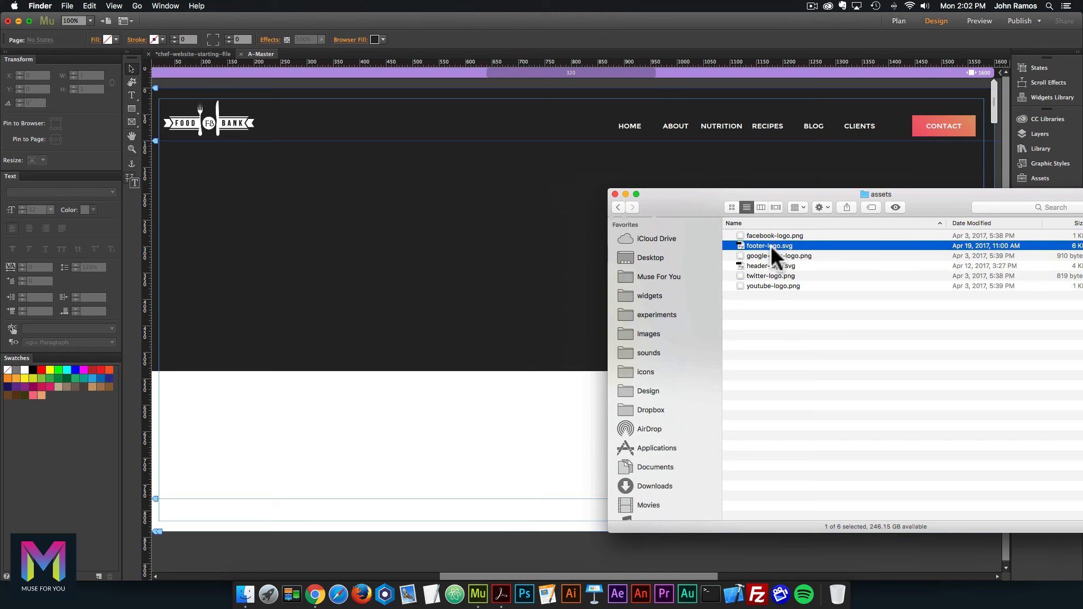
{"action": "left_click_drag", "start_coordinate": [678, 218], "coordinate": [471, 405]}
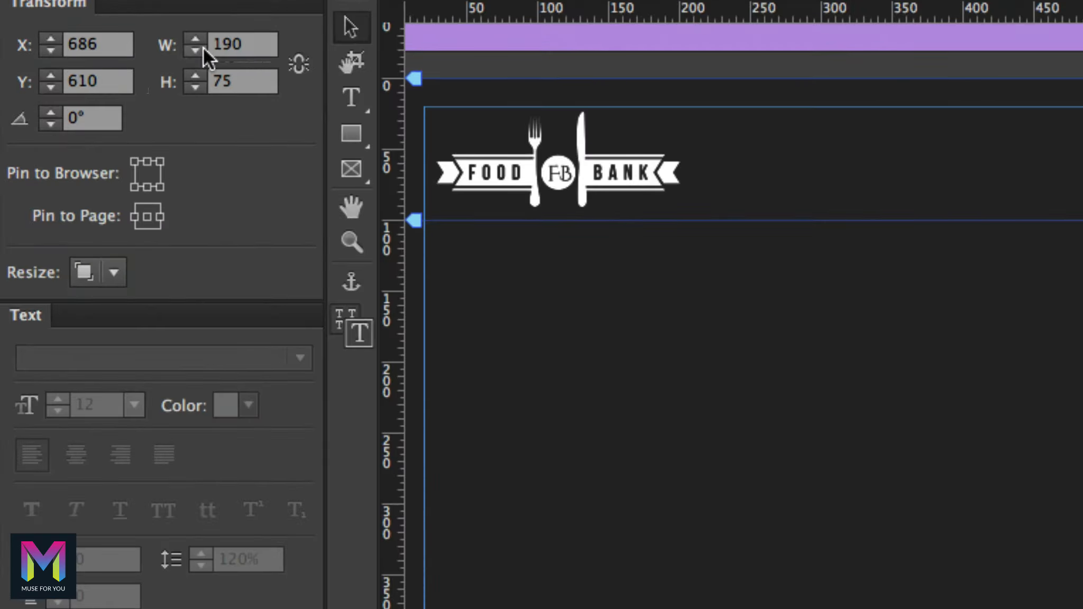
Position the footer logo at X 705 and Y 513
{"action": "left_click", "coordinate": [73, 75]}
{"action": "left_click", "coordinate": [45, 39]}
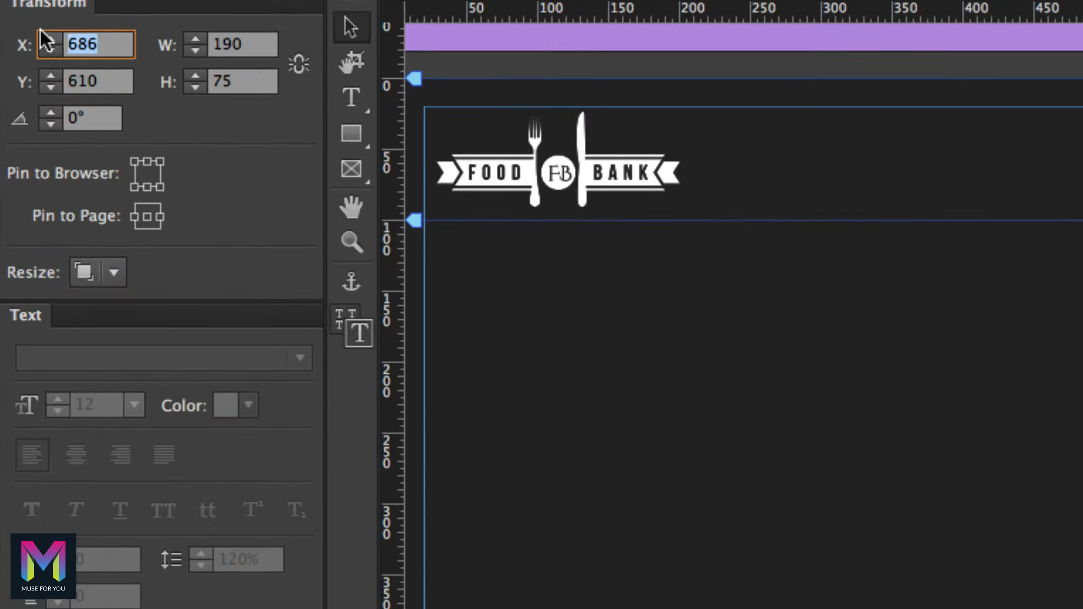
{"action": "type", "text": "705"}
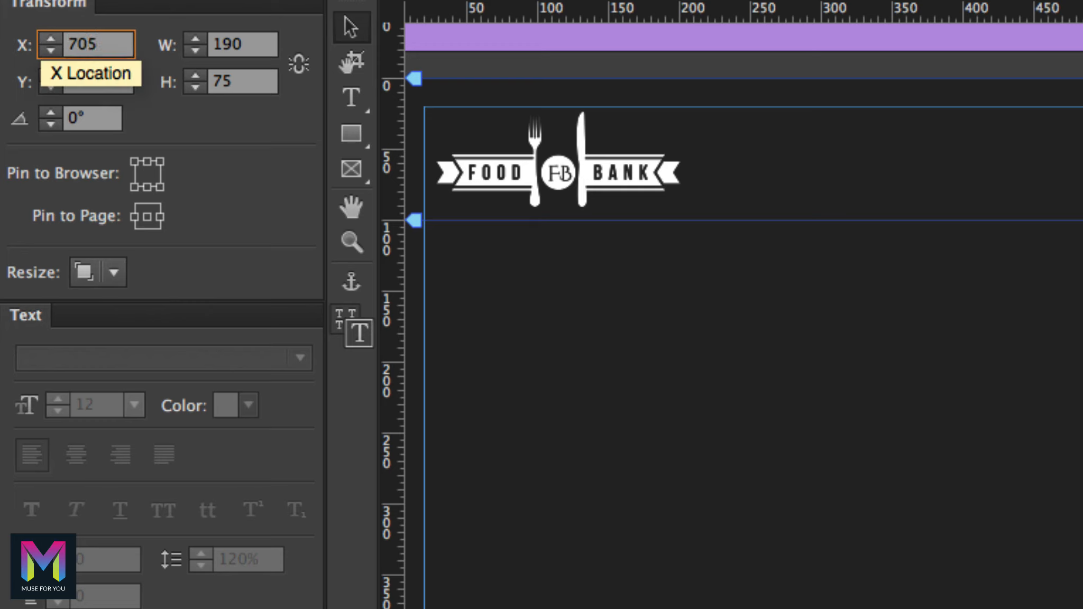
{"action": "key", "text": "Tab"}
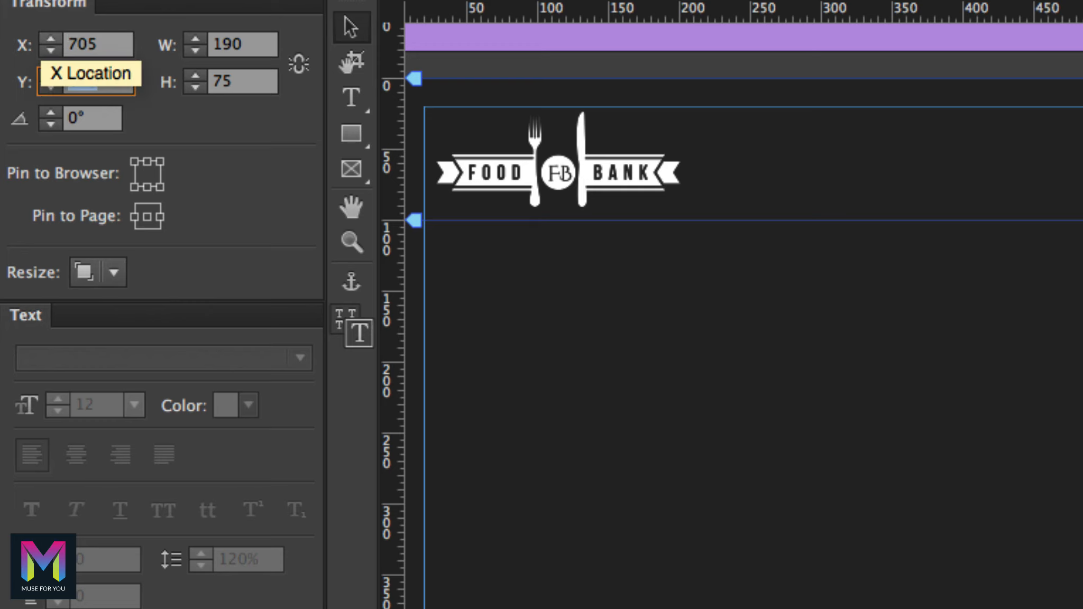
{"action": "type", "text": "513"}
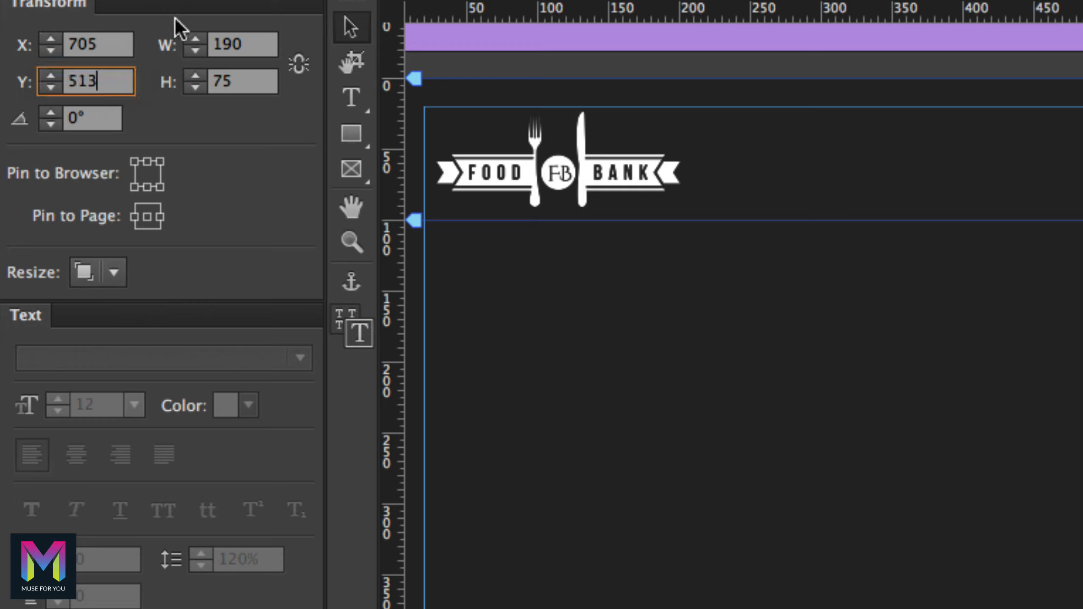
{"action": "key", "text": "Tab"}
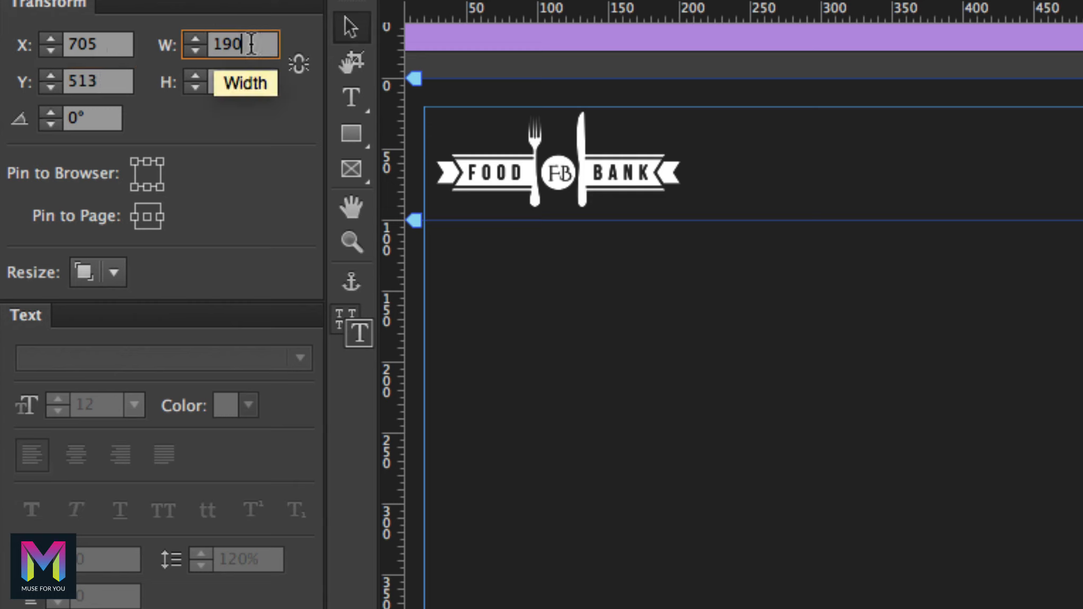
Constrain the footer logo's width and height proportionally and set its height to 91
{"action": "left_click", "coordinate": [248, 75]}
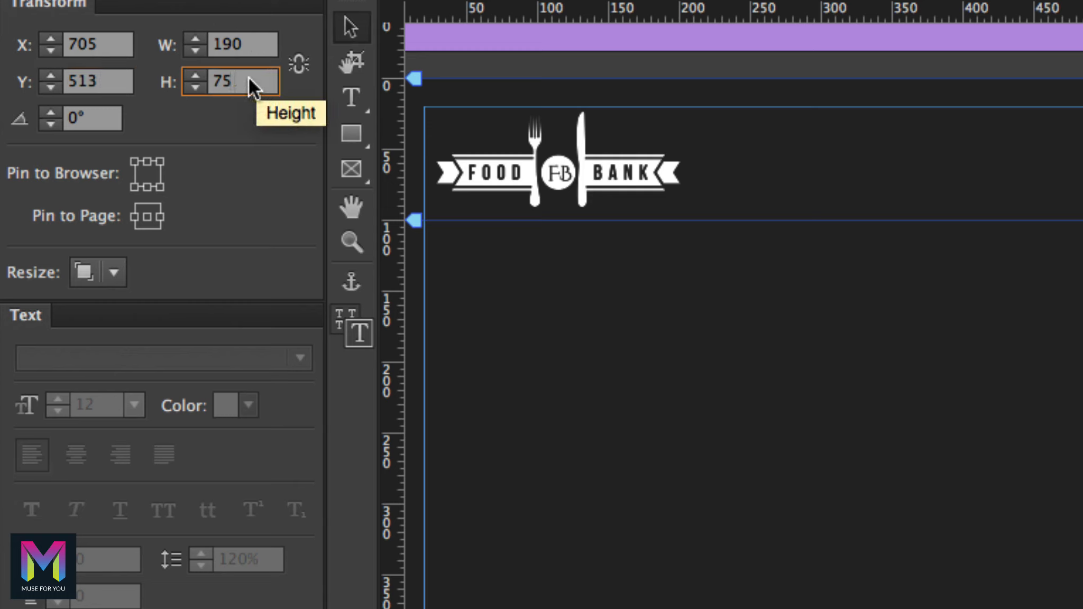
{"action": "left_click", "coordinate": [252, 42]}
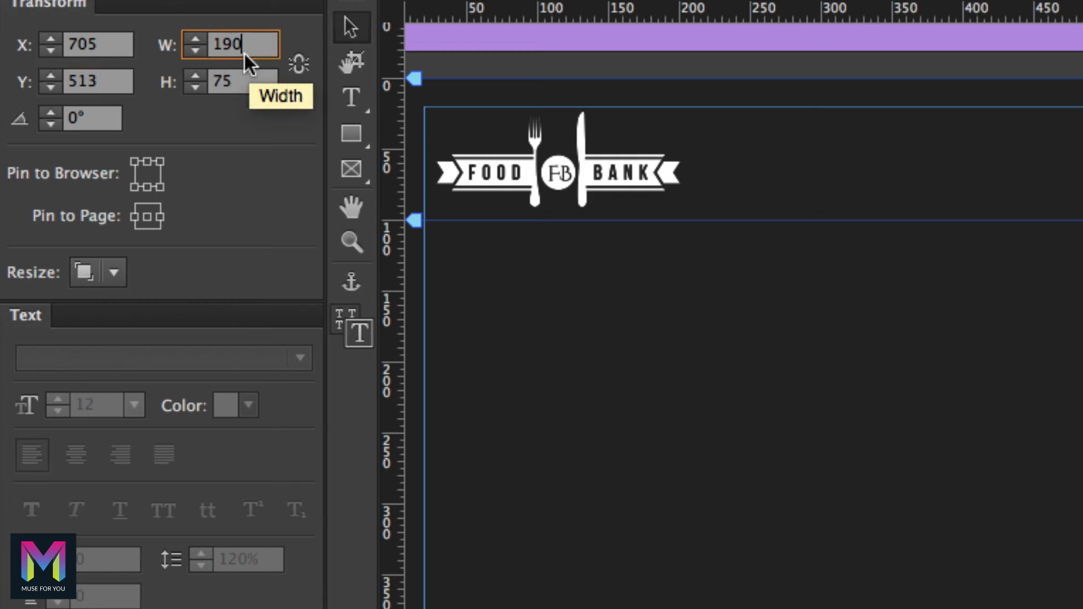
{"action": "left_click", "coordinate": [295, 65]}
{"action": "double_click", "coordinate": [244, 83]}
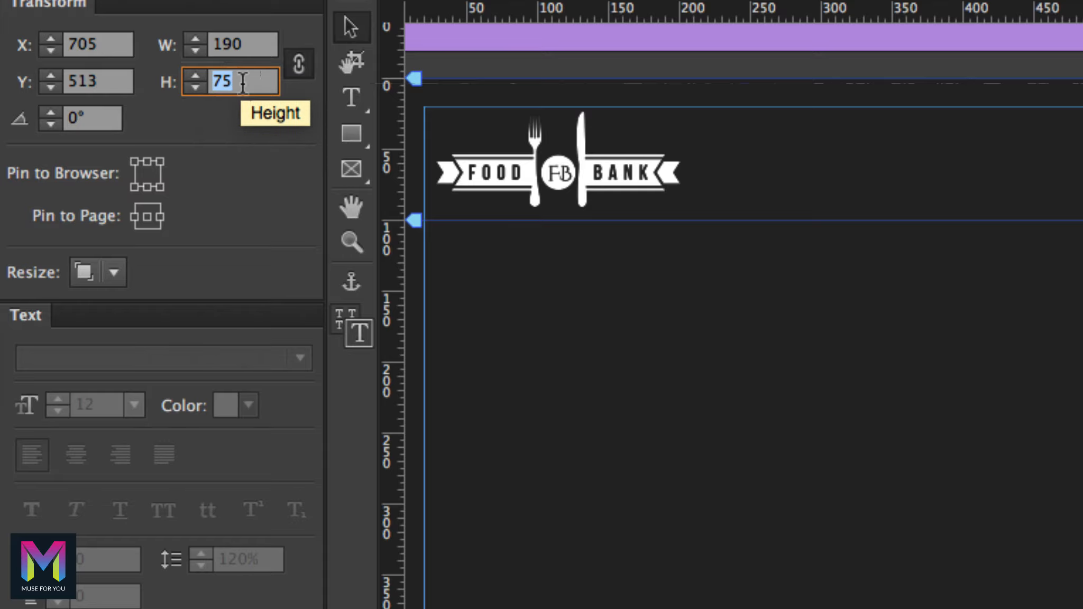
{"action": "type", "text": "91"}
{"action": "key", "text": "Return"}
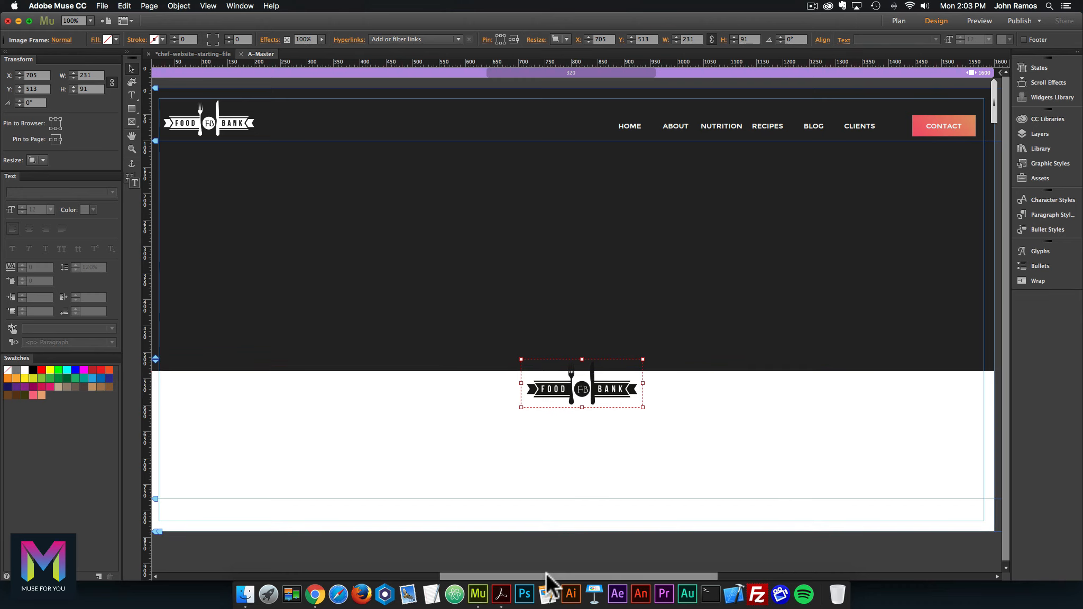
Check the footer in the PDF mockup, then draw a rectangle about 281 by 76 on the dark page area in Adobe Muse
{"action": "left_click", "coordinate": [500, 595]}
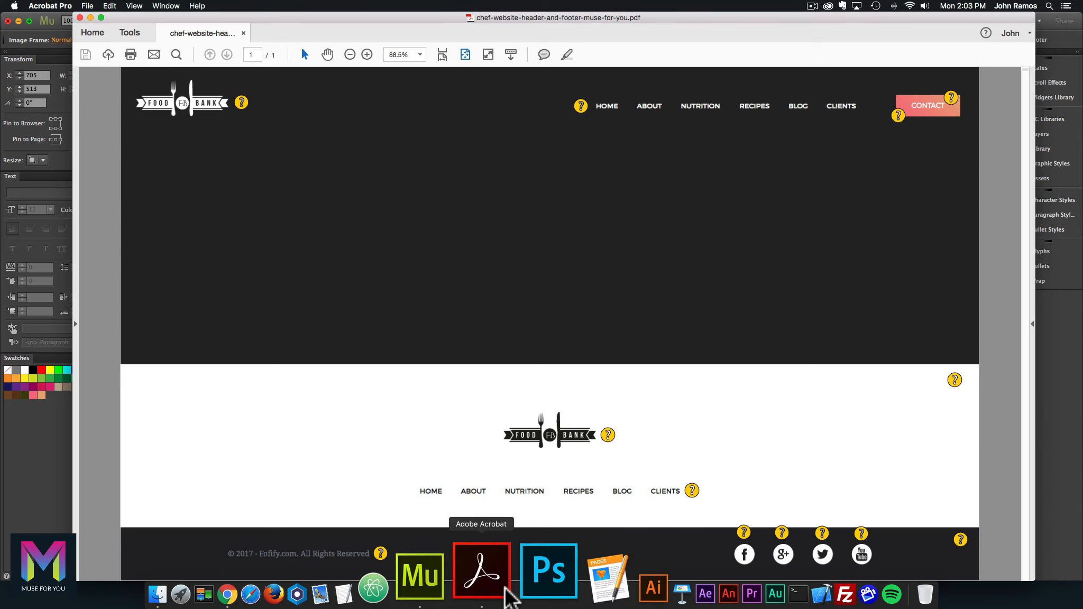
{"action": "left_click", "coordinate": [483, 583]}
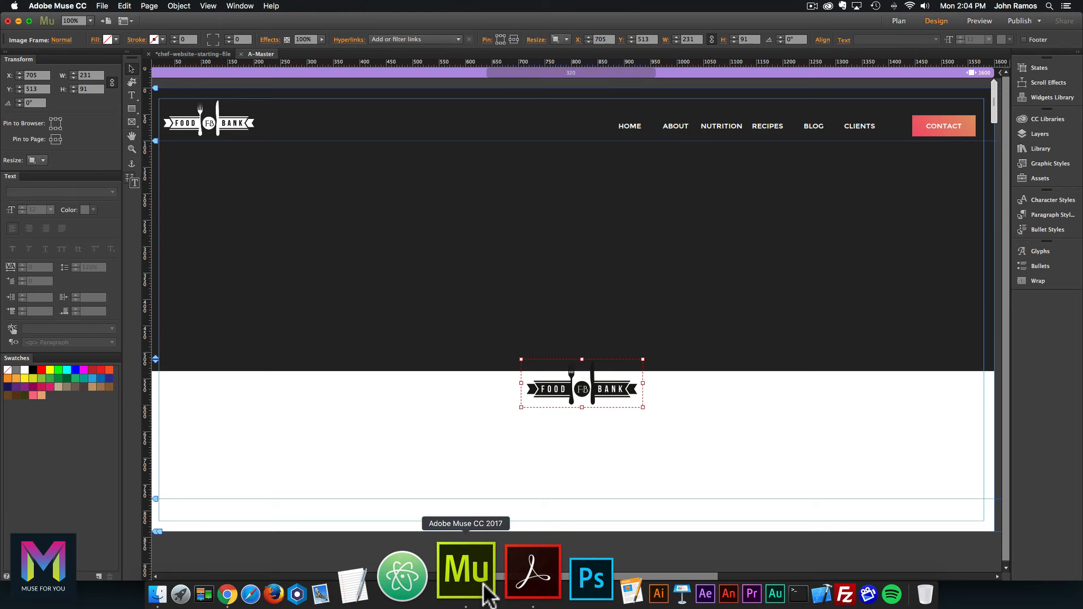
{"action": "left_click", "coordinate": [279, 264]}
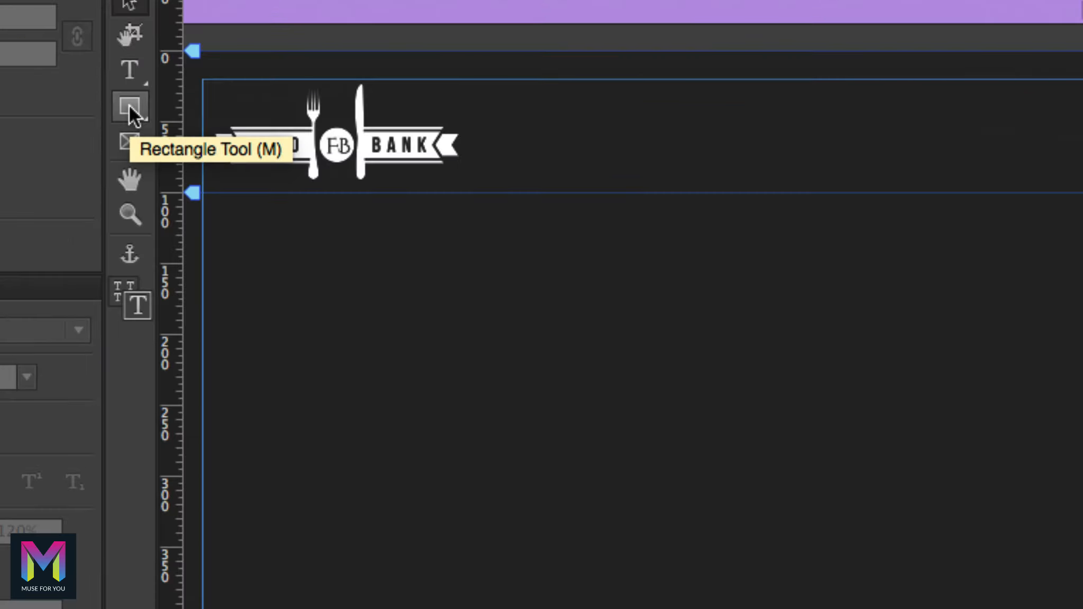
{"action": "left_click", "coordinate": [129, 105]}
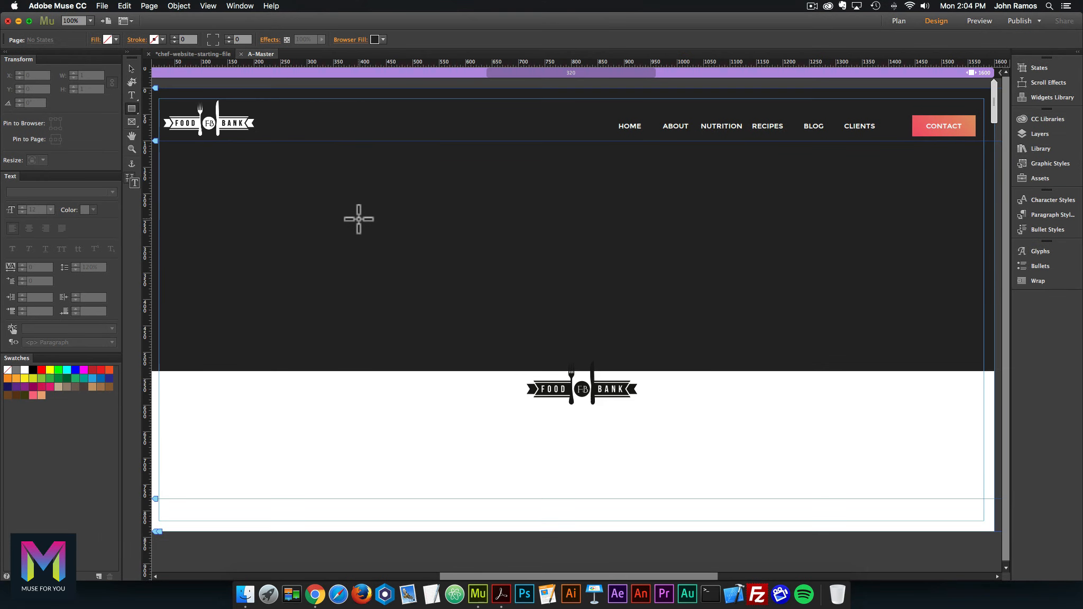
{"action": "left_click_drag", "start_coordinate": [359, 218], "coordinate": [508, 258]}
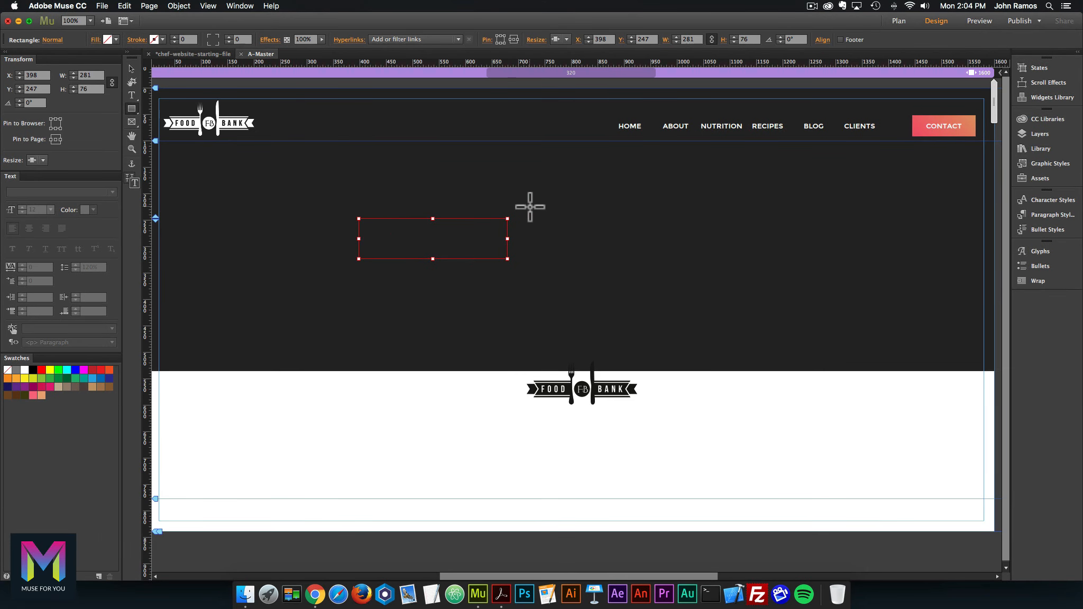
Set the new rectangle's resize option to Stretch to Browser Width
{"action": "right_click", "coordinate": [425, 235]}
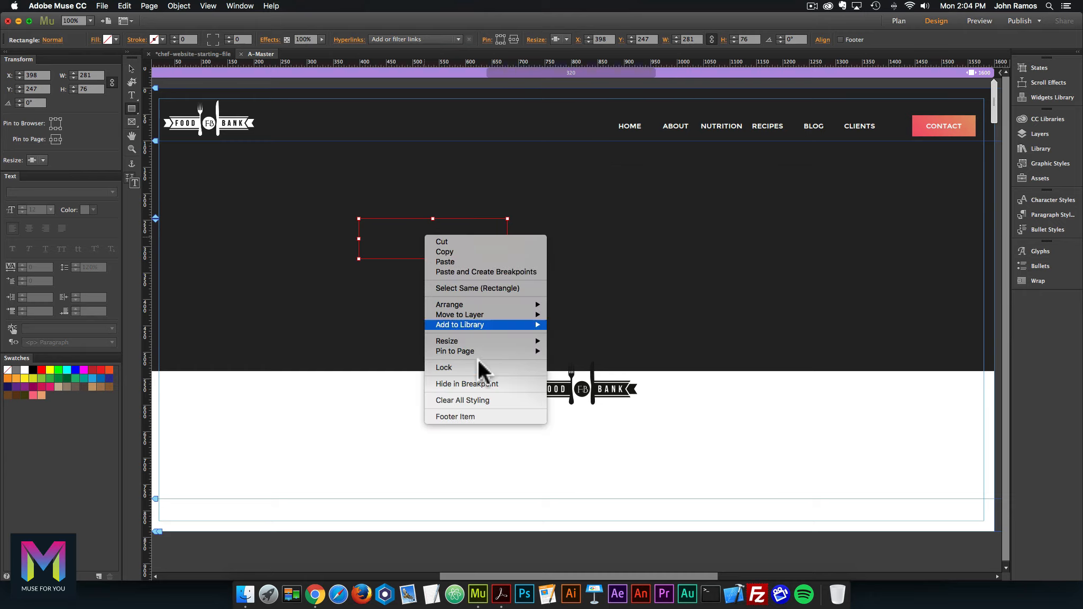
{"action": "mouse_move", "coordinate": [466, 341]}
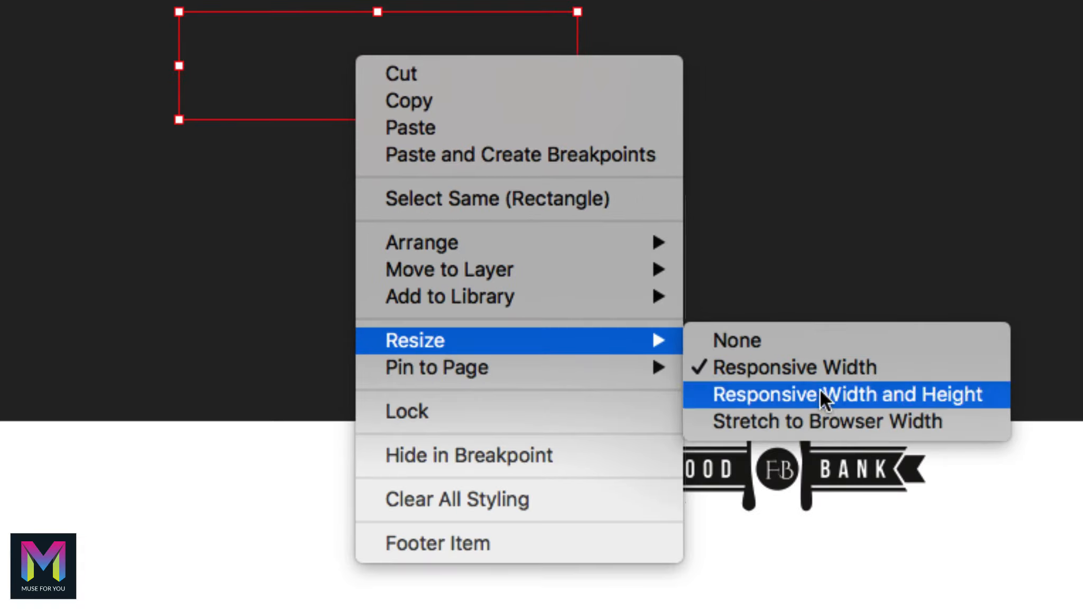
{"action": "left_click", "coordinate": [601, 373]}
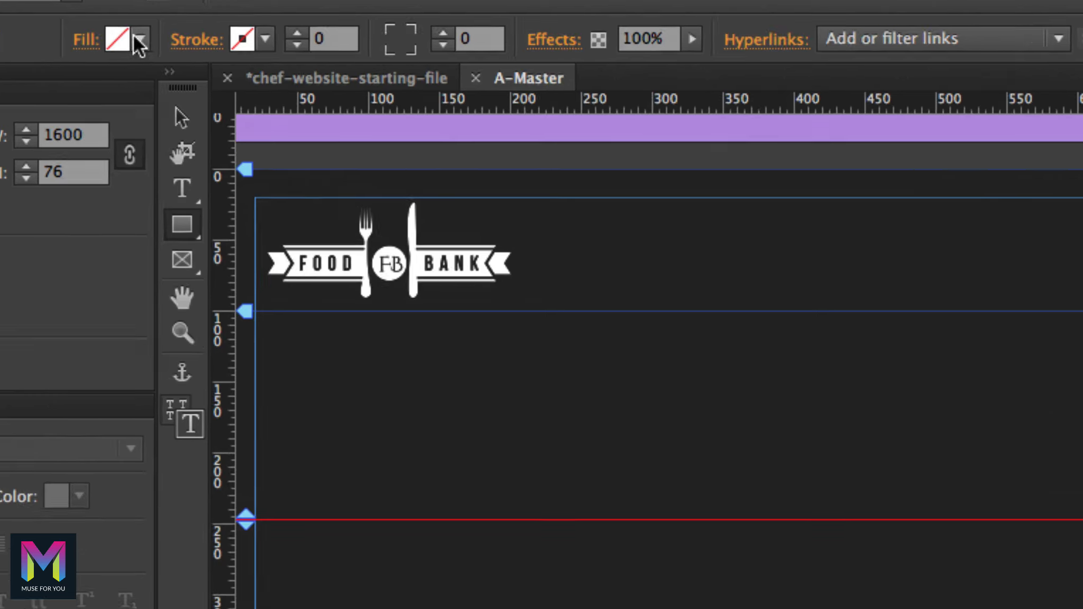
Fill the full-width rectangle with the dark color #232326
{"action": "left_click", "coordinate": [108, 39]}
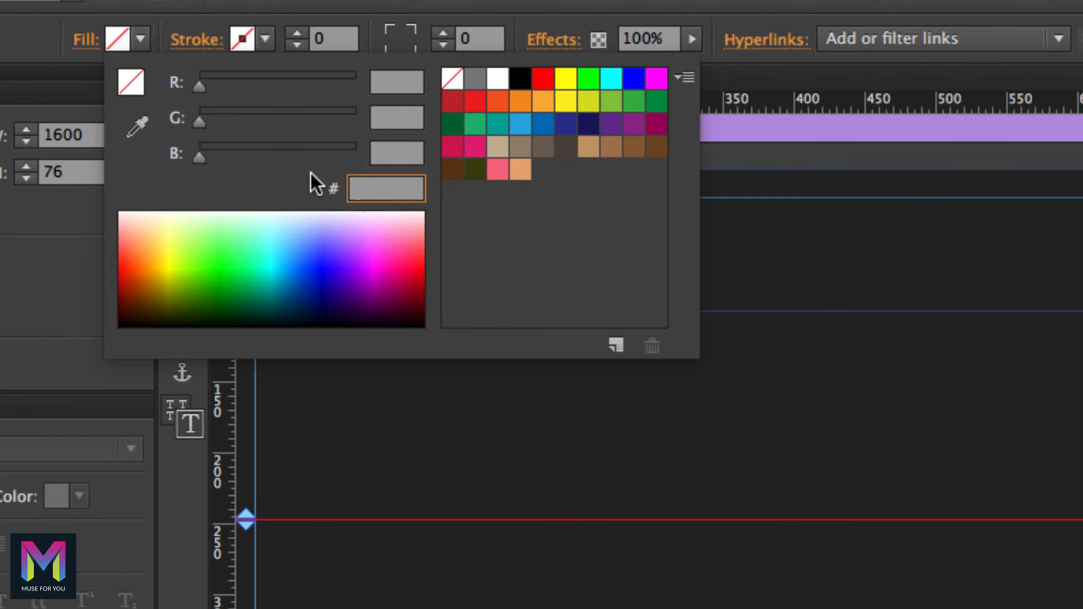
{"action": "type", "text": "23"}
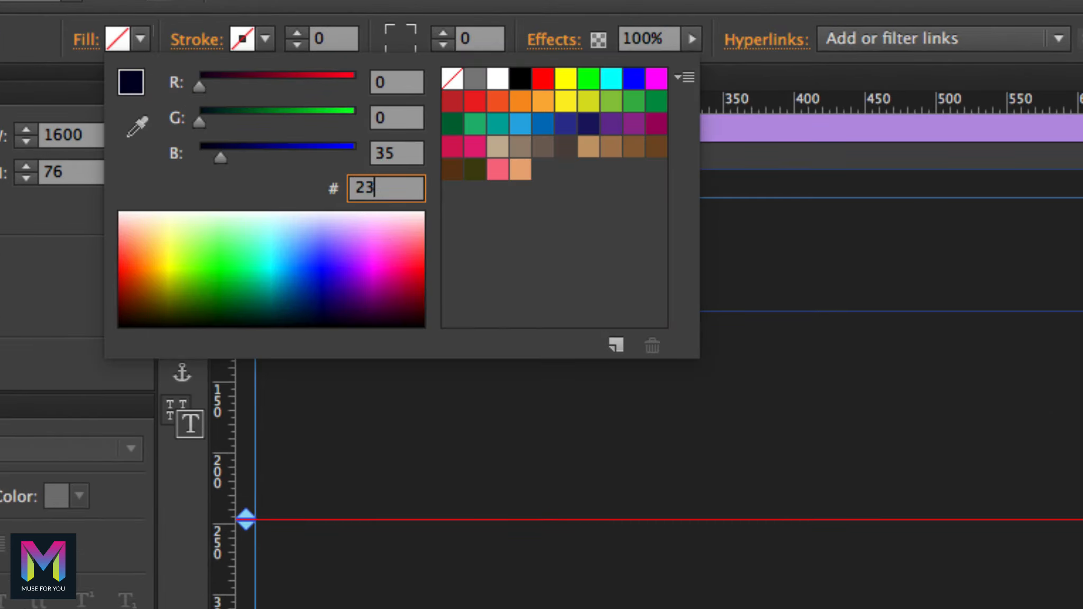
{"action": "type", "text": "2326"}
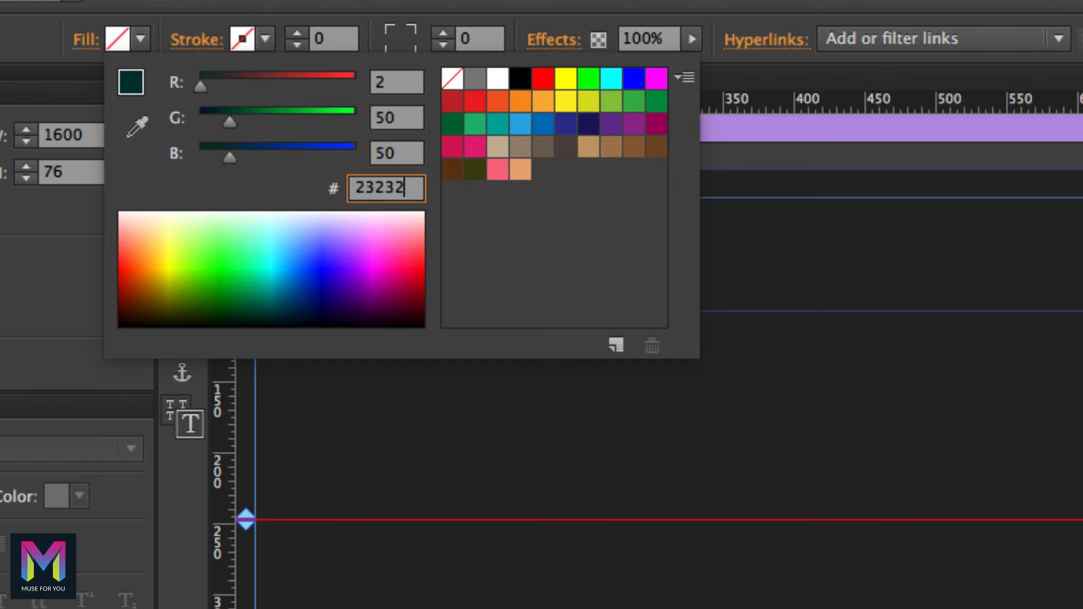
{"action": "key", "text": "Return"}
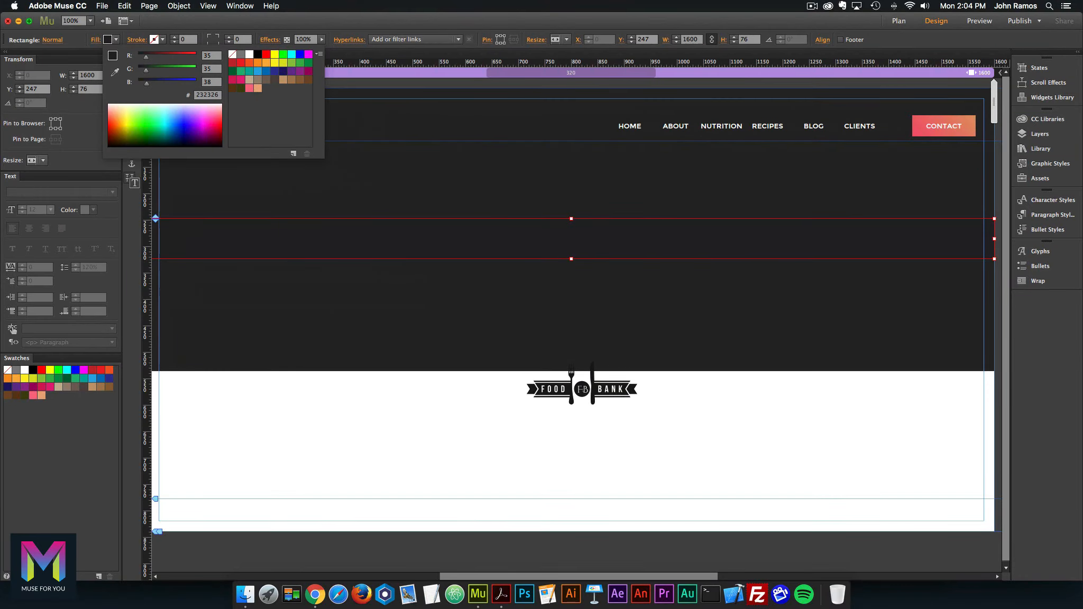
{"action": "key", "text": "Return"}
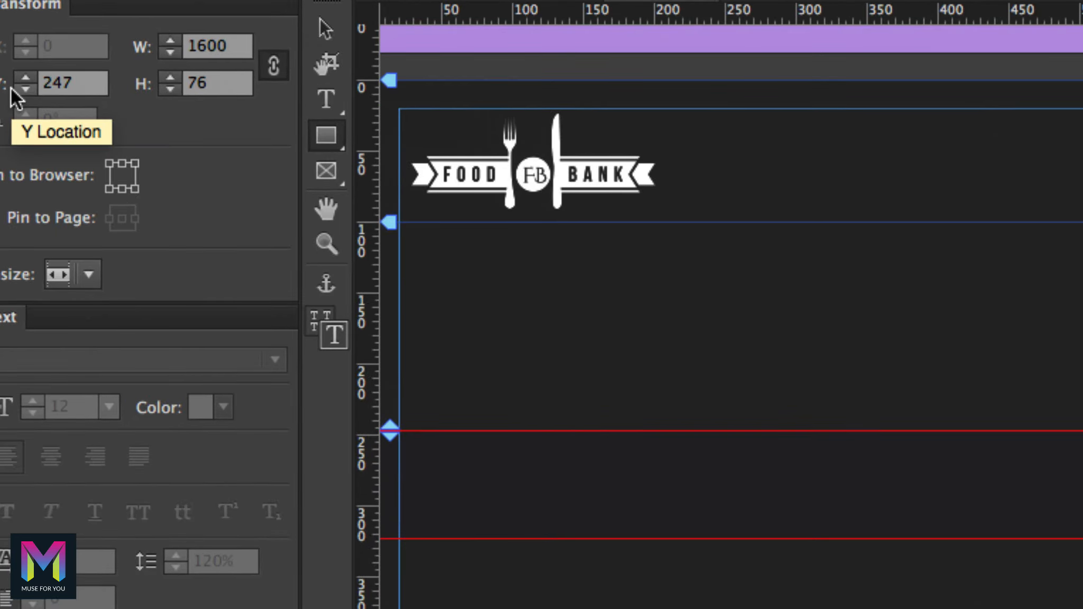
Set the dark rectangle's Y position to 739 and its height to 38
{"action": "left_click_drag", "start_coordinate": [77, 88], "coordinate": [8, 72]}
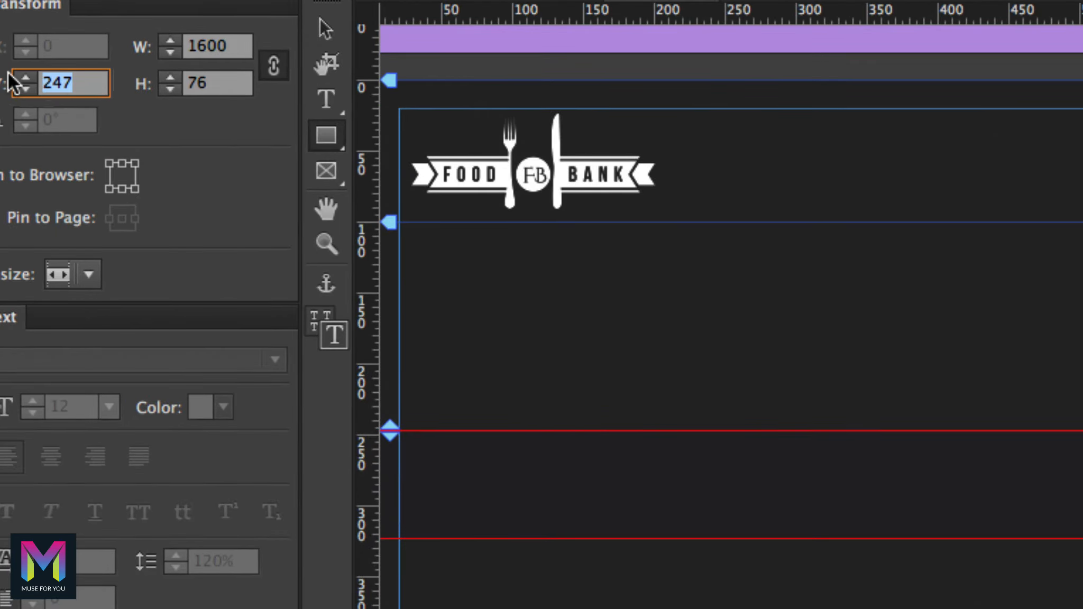
{"action": "type", "text": "739"}
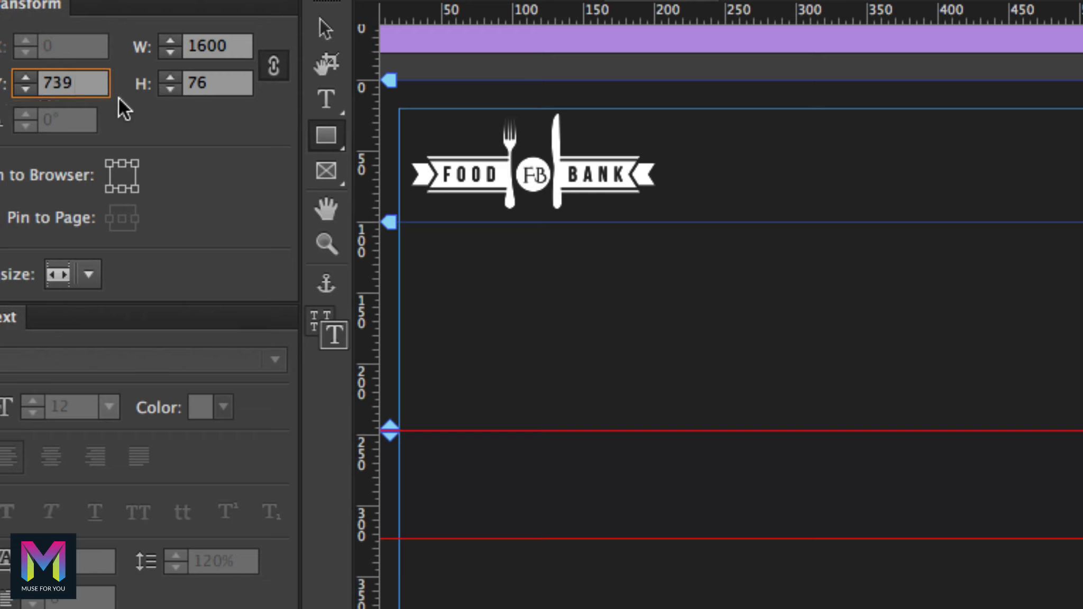
{"action": "left_click_drag", "start_coordinate": [203, 97], "coordinate": [180, 90]}
{"action": "type", "text": "38"}
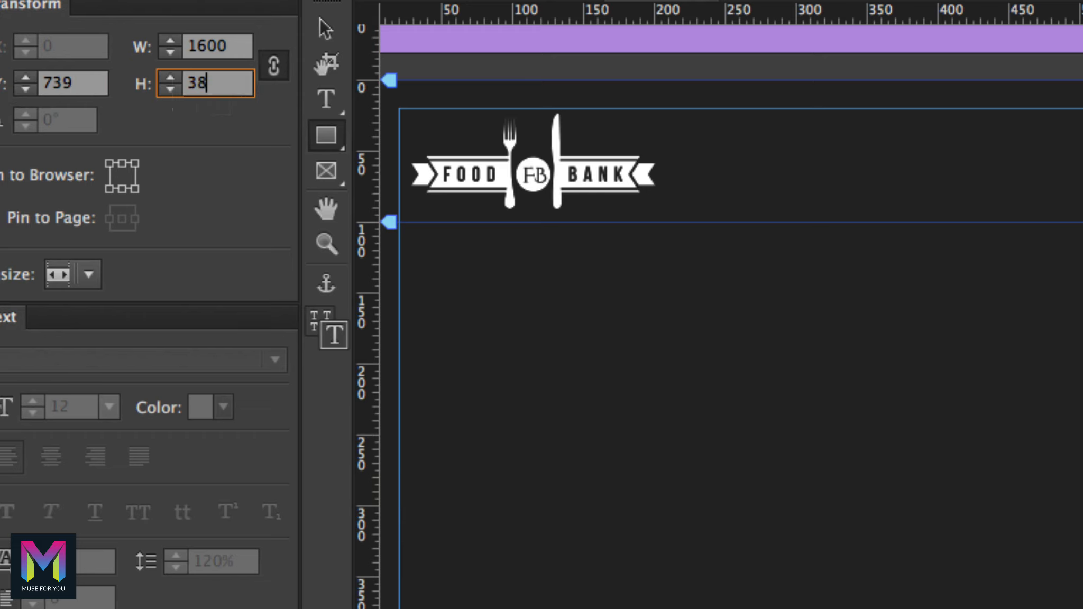
{"action": "key", "text": "Return"}
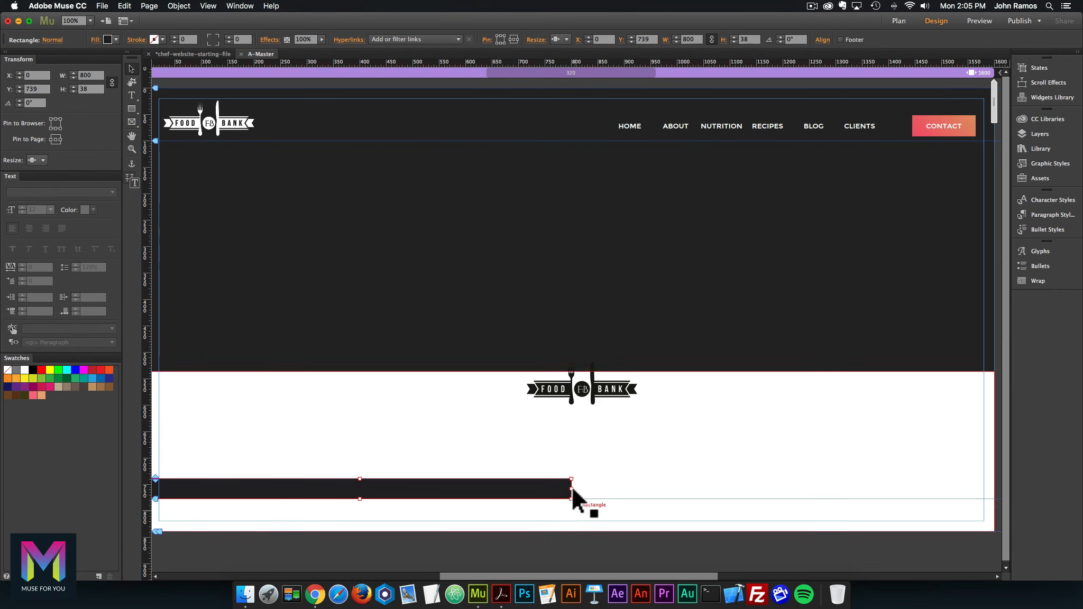
Stretch the dark footer rectangle to the browser width again
{"action": "right_click", "coordinate": [503, 489]}
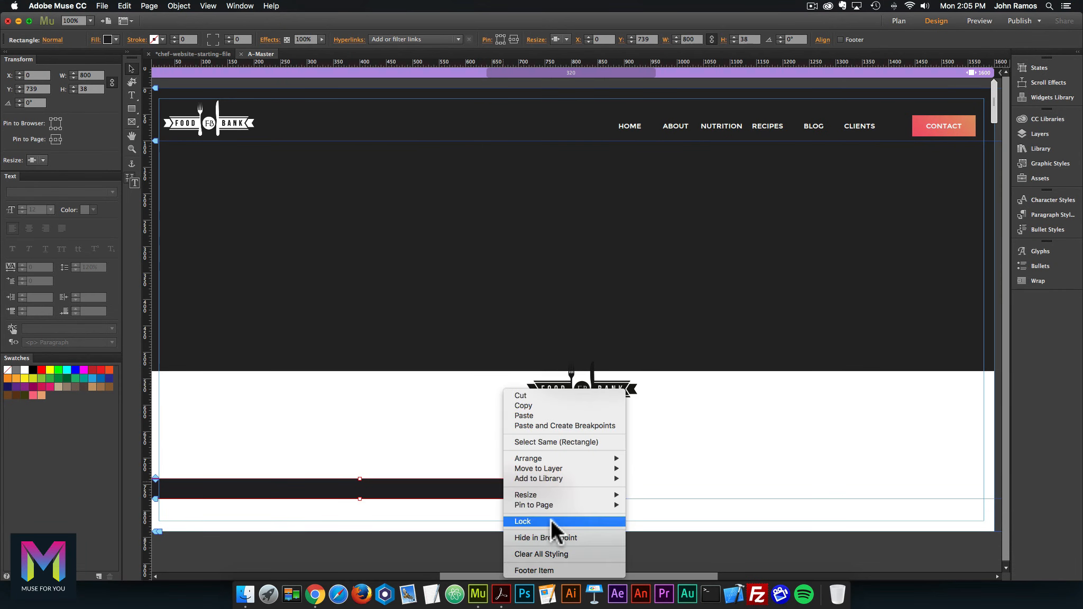
{"action": "mouse_move", "coordinate": [567, 492]}
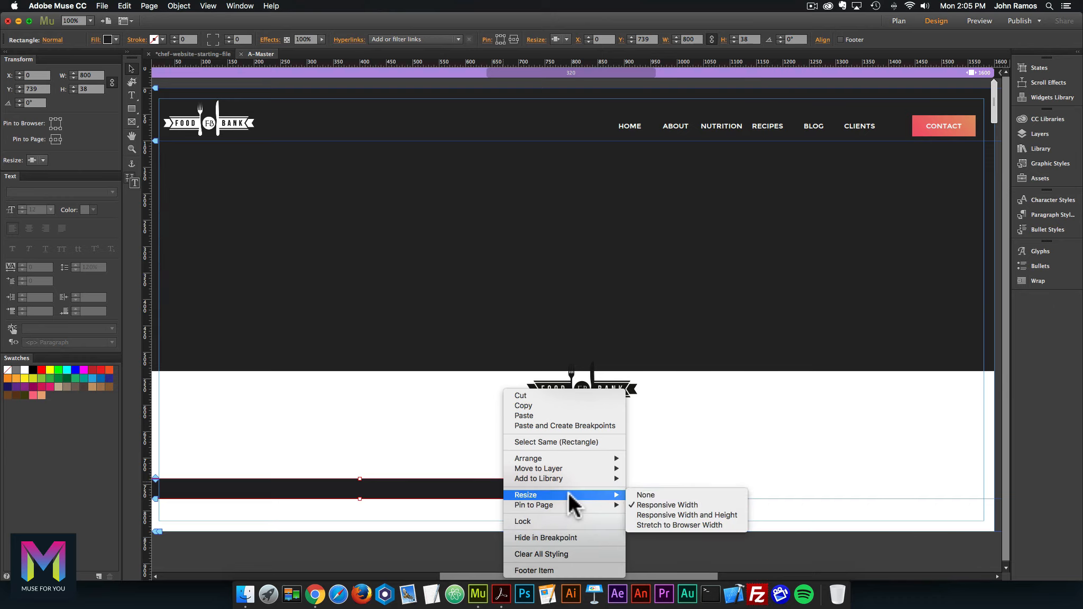
{"action": "left_click", "coordinate": [653, 527]}
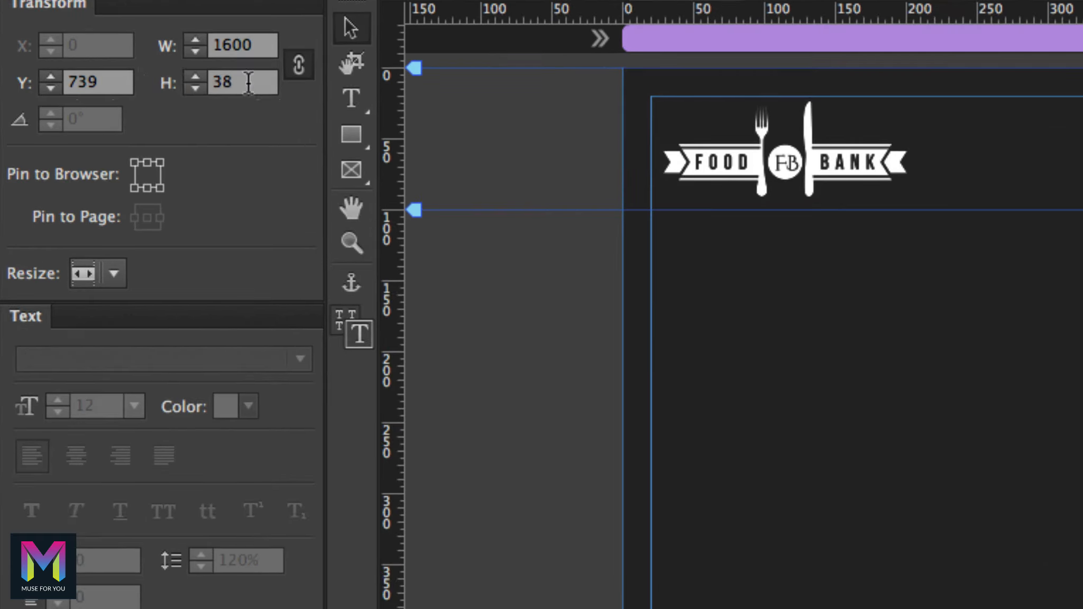
Try setting the dark rectangle's height to 100 with proportions constrained, and undo the change
{"action": "double_click", "coordinate": [89, 89]}
{"action": "type", "text": "100"}
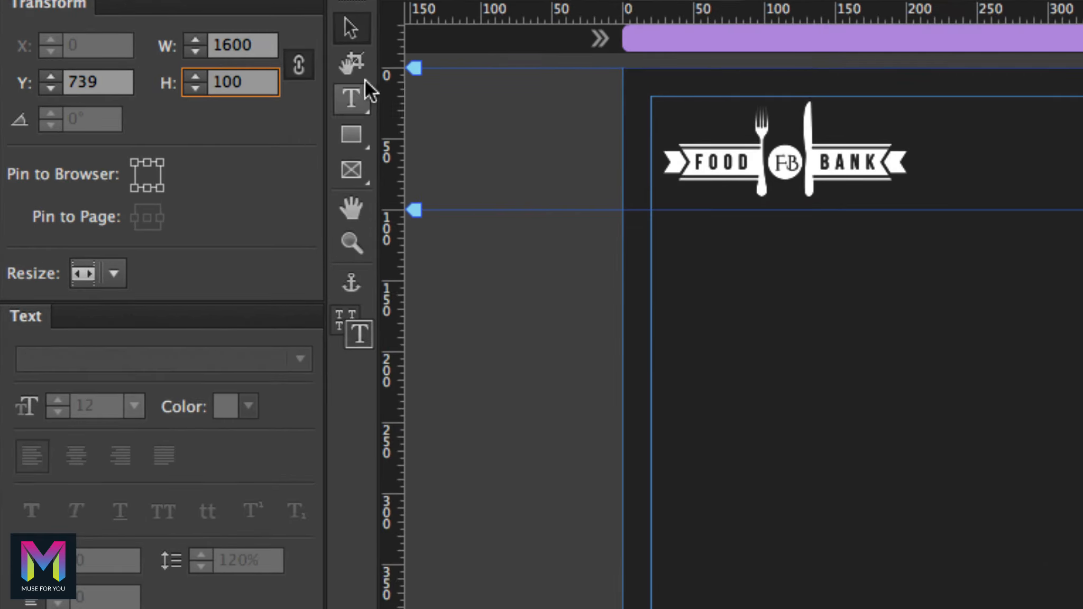
{"action": "left_click", "coordinate": [301, 64]}
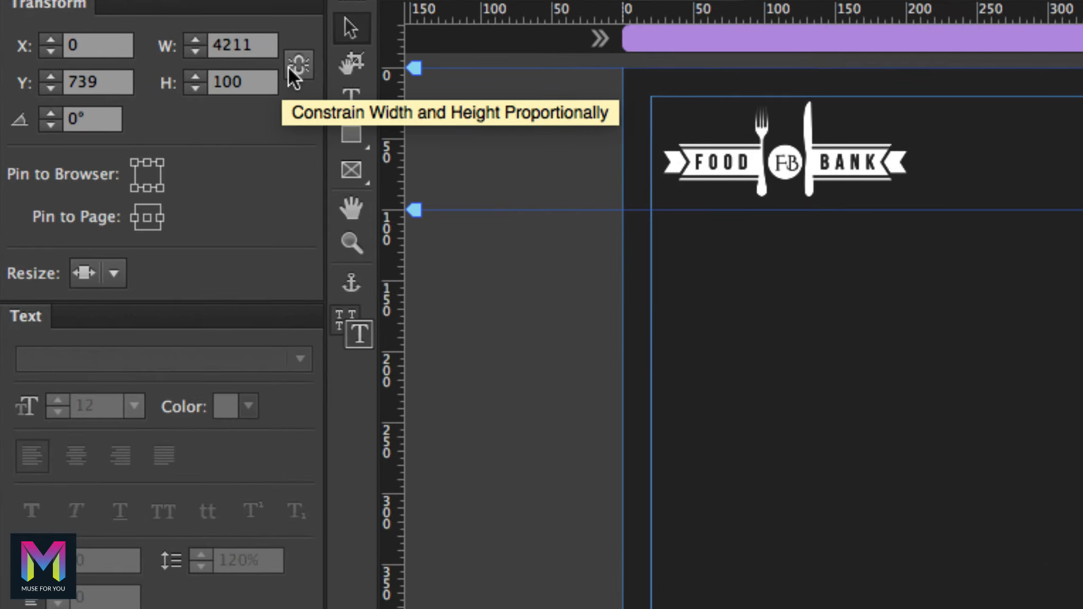
{"action": "key", "text": "super+z"}
Unlink the dark rectangle's width and height, and set its height to 100
{"action": "left_click", "coordinate": [295, 67]}
{"action": "left_click_drag", "start_coordinate": [254, 82], "coordinate": [191, 77]}
{"action": "type", "text": "100"}
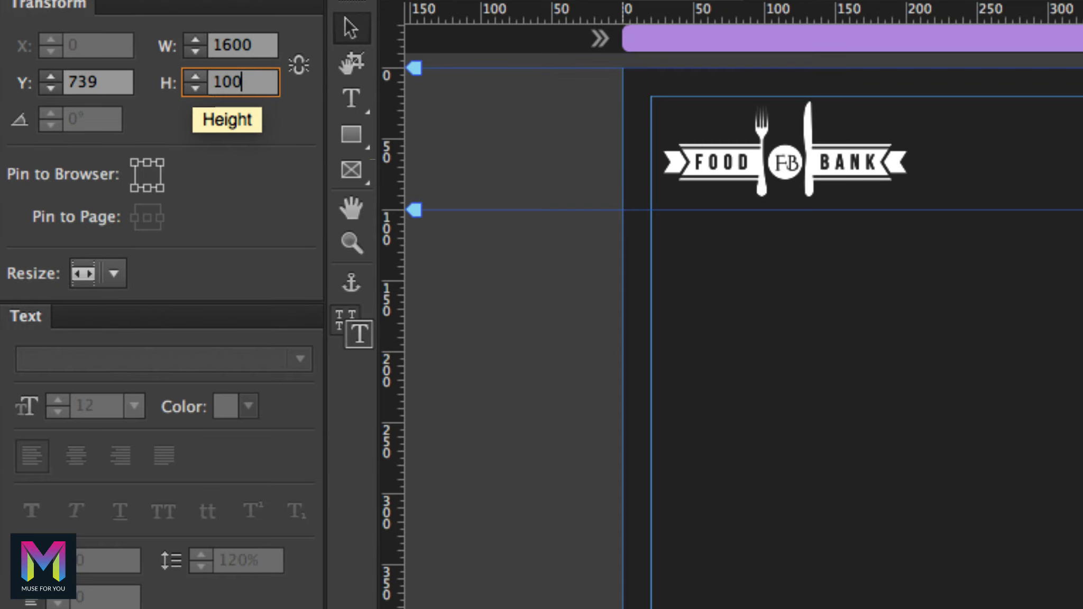
{"action": "key", "text": "Return"}
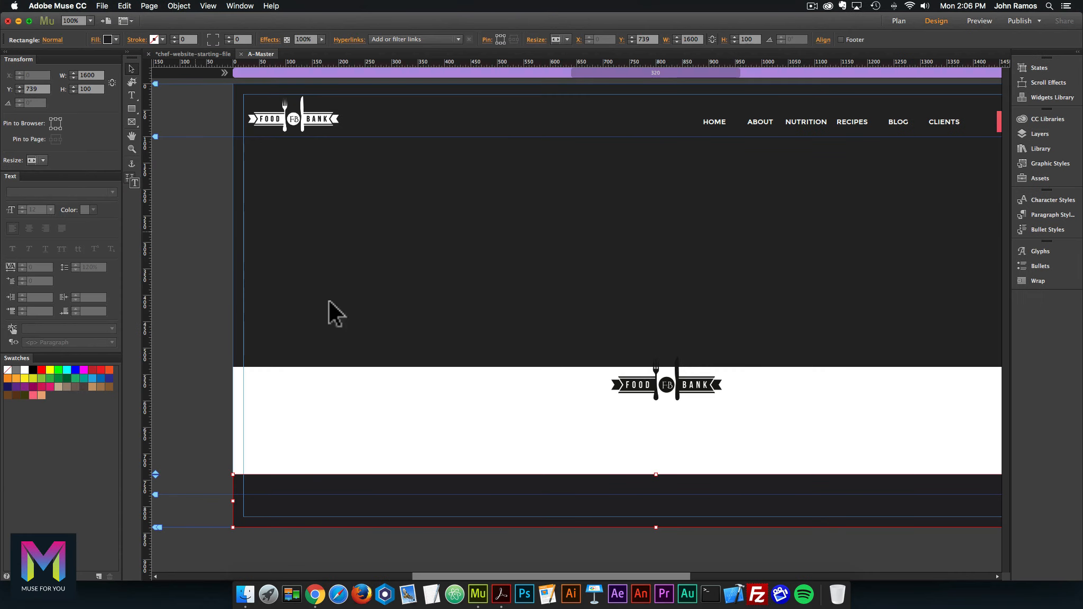
Select the white footer rectangle and set its Y position to 436
{"action": "left_click_drag", "start_coordinate": [565, 542], "coordinate": [567, 561]}
{"action": "mouse_move", "coordinate": [513, 517]}
{"action": "left_mouse_down"}
{"action": "mouse_move", "coordinate": [514, 502]}
{"action": "mouse_move", "coordinate": [519, 555]}
{"action": "mouse_move", "coordinate": [519, 517]}
{"action": "left_mouse_up"}
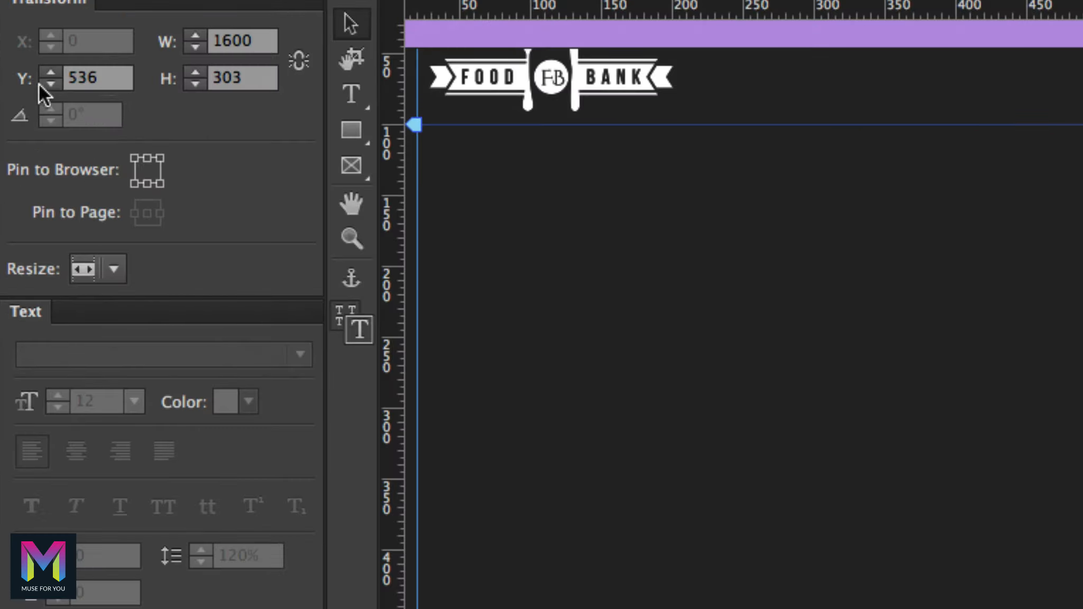
{"action": "left_click", "coordinate": [29, 90]}
{"action": "type", "text": "4"}
{"action": "key", "text": "Return"}
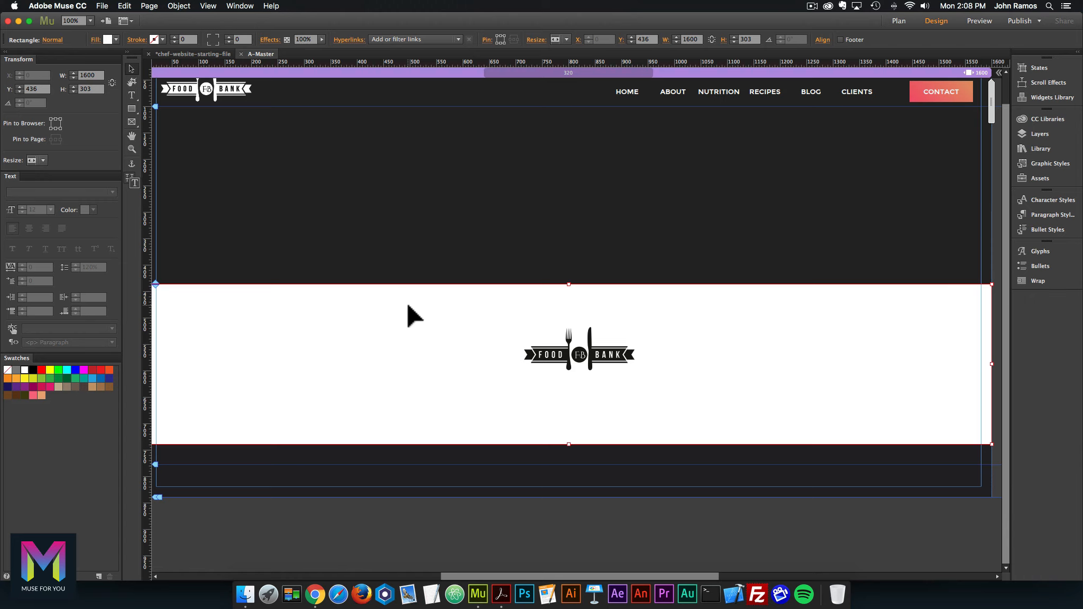
Move the footer guide up to the white rectangle's top edge, and select the footer logo to check that it is a footer item
{"action": "key", "text": "super+minus"}
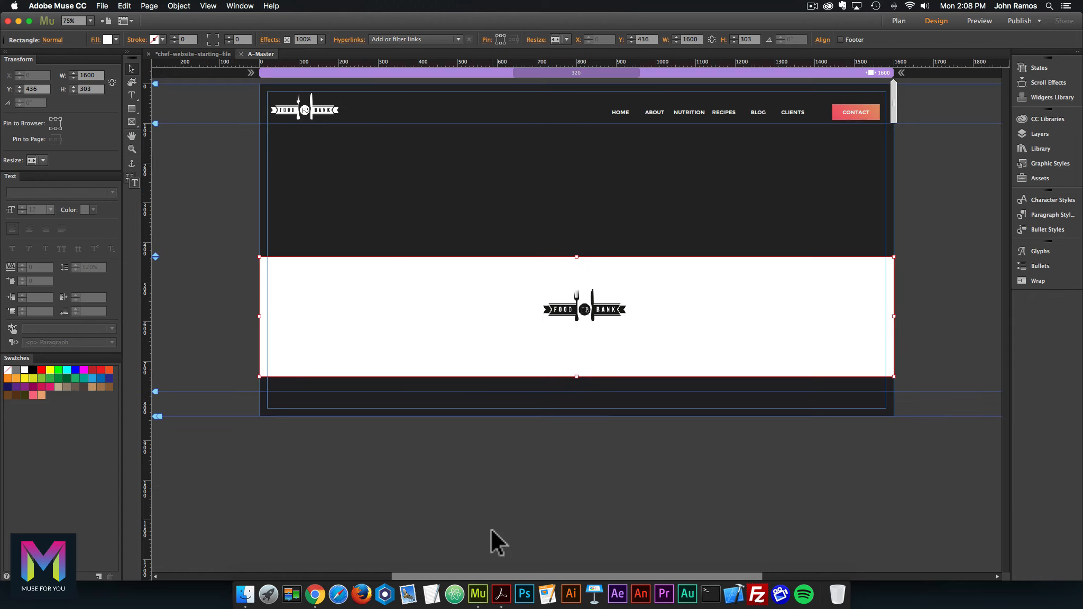
{"action": "left_click", "coordinate": [600, 396]}
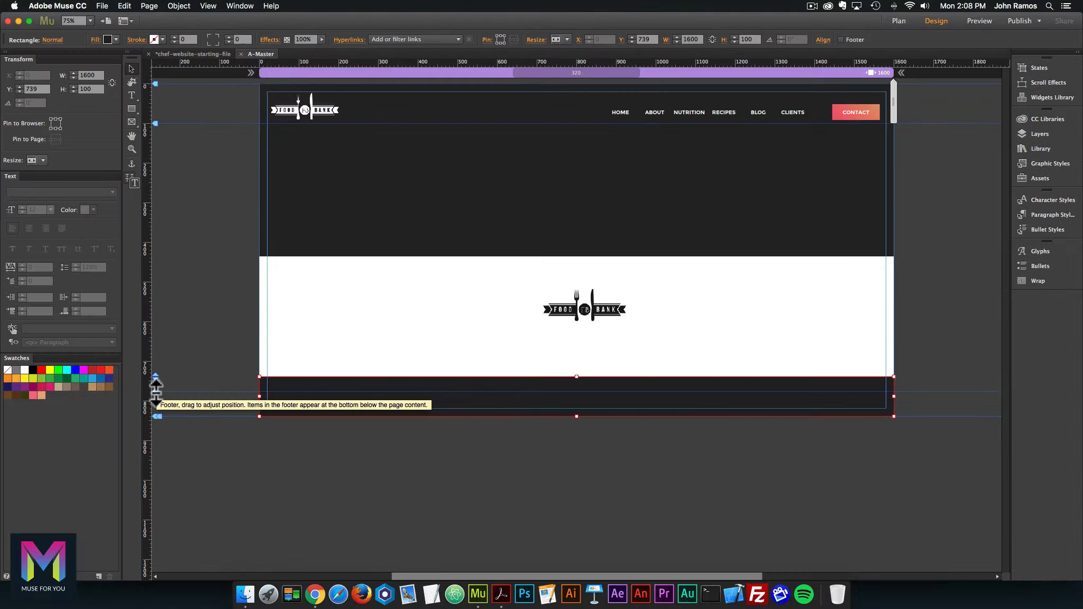
{"action": "left_click_drag", "start_coordinate": [158, 387], "coordinate": [169, 261]}
{"action": "mouse_move", "coordinate": [161, 343]}
{"action": "left_mouse_down"}
{"action": "mouse_move", "coordinate": [160, 255]}
{"action": "mouse_move", "coordinate": [142, 257]}
{"action": "left_mouse_up"}
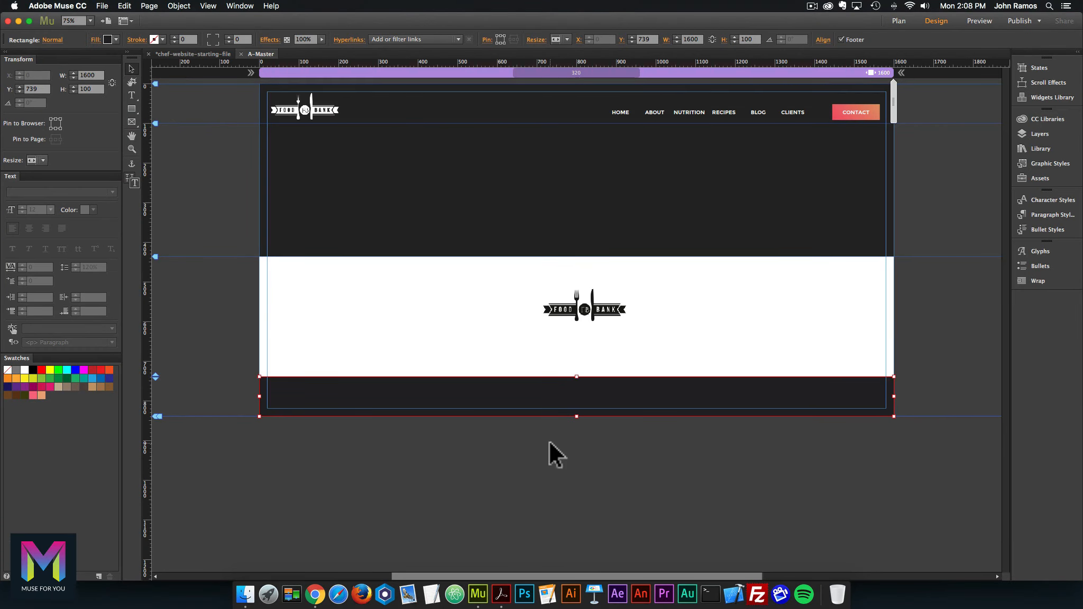
{"action": "left_click", "coordinate": [550, 444]}
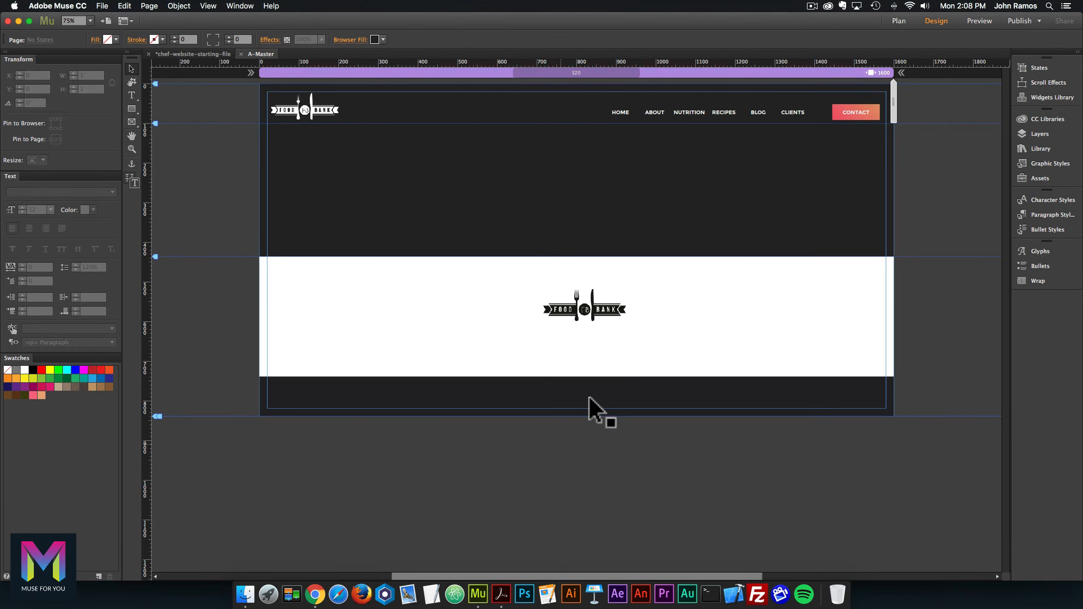
{"action": "left_click", "coordinate": [594, 316]}
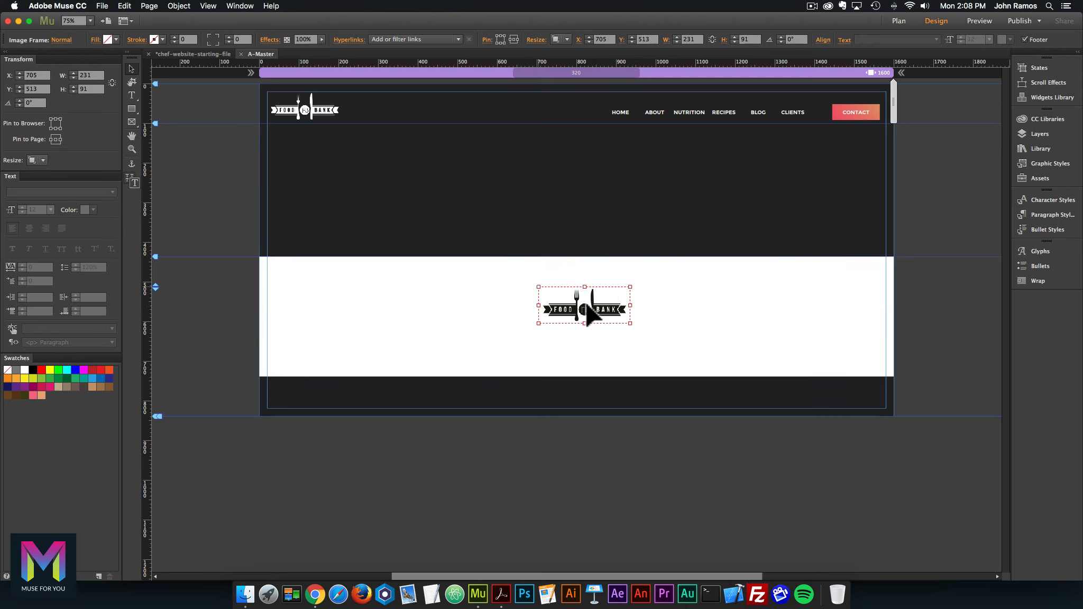
Inspect the white and dark footer rectangles in turn, and check the footer guide at the white rectangle's top edge
{"action": "left_click", "coordinate": [925, 328]}
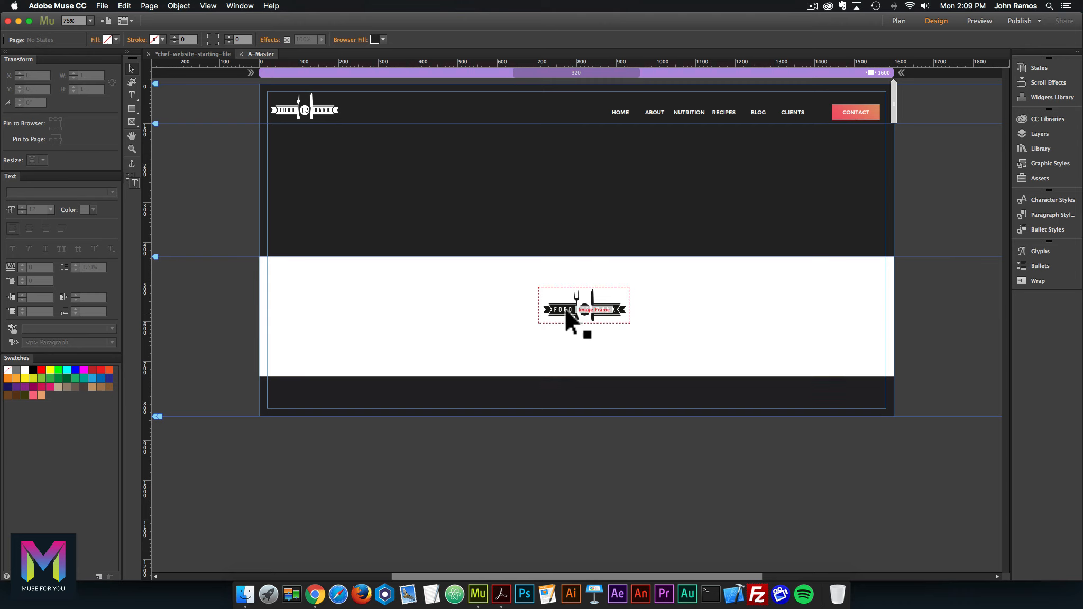
{"action": "left_click", "coordinate": [450, 293]}
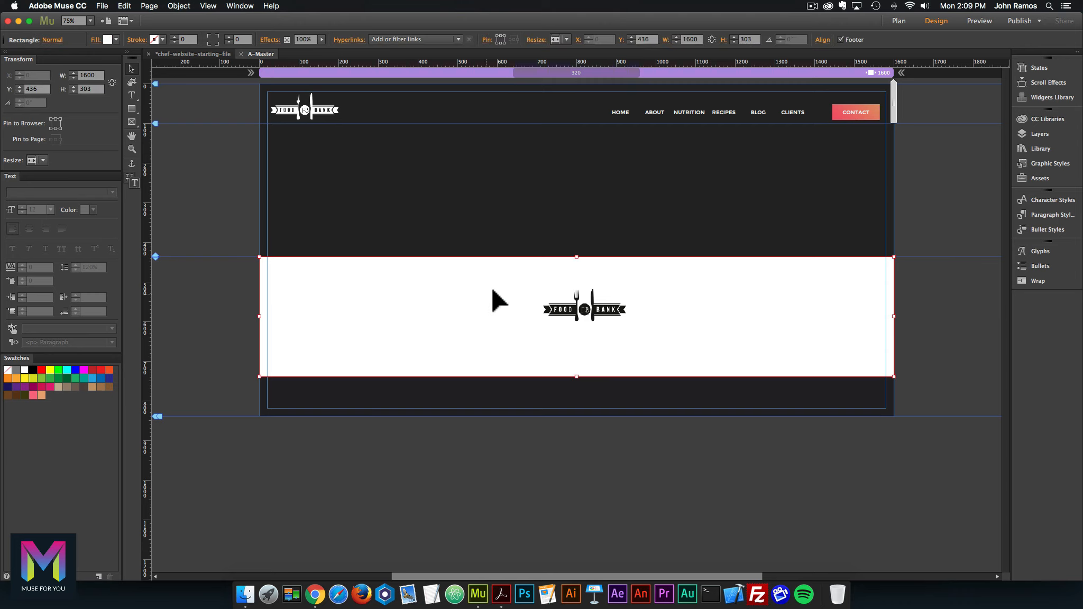
{"action": "left_click", "coordinate": [537, 389]}
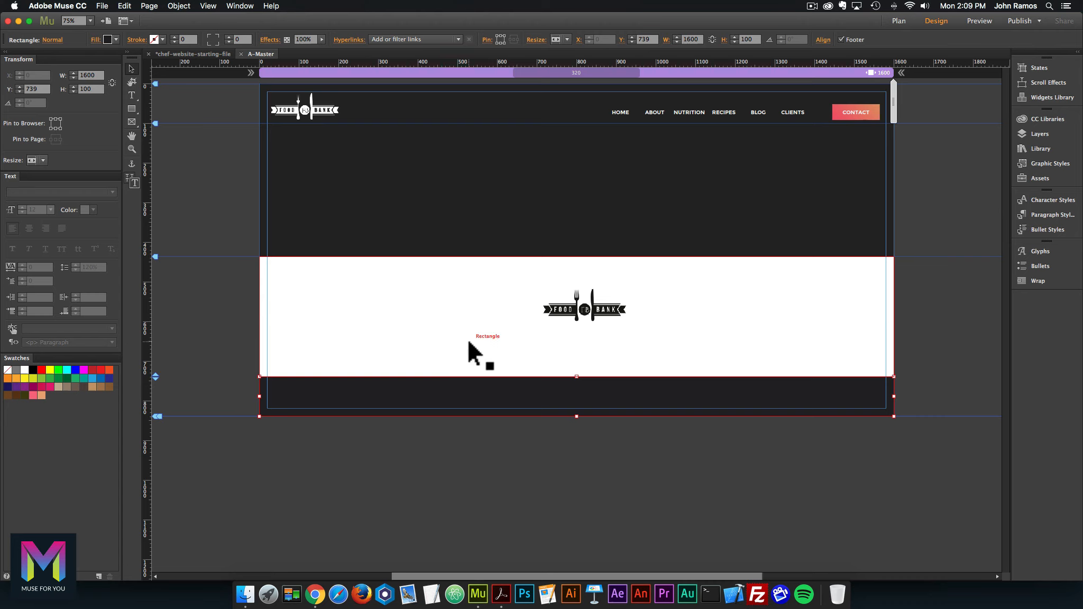
{"action": "left_click_drag", "start_coordinate": [156, 257], "coordinate": [157, 256]}
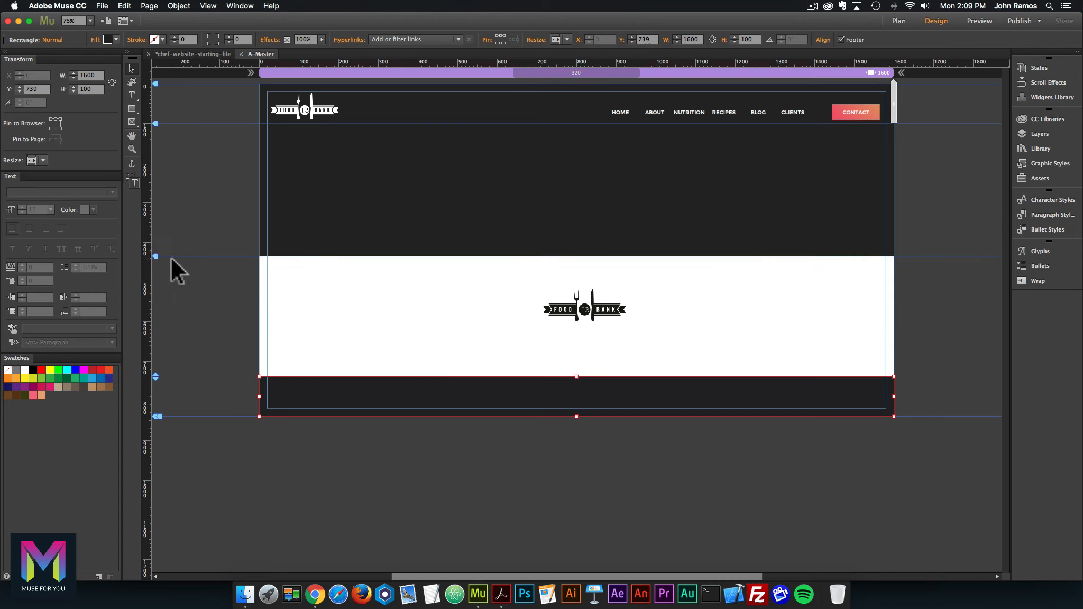
Delete the footer logo and place footer-logo.svg from the assets folder in Finder onto the white rectangle
{"action": "left_click", "coordinate": [572, 296]}
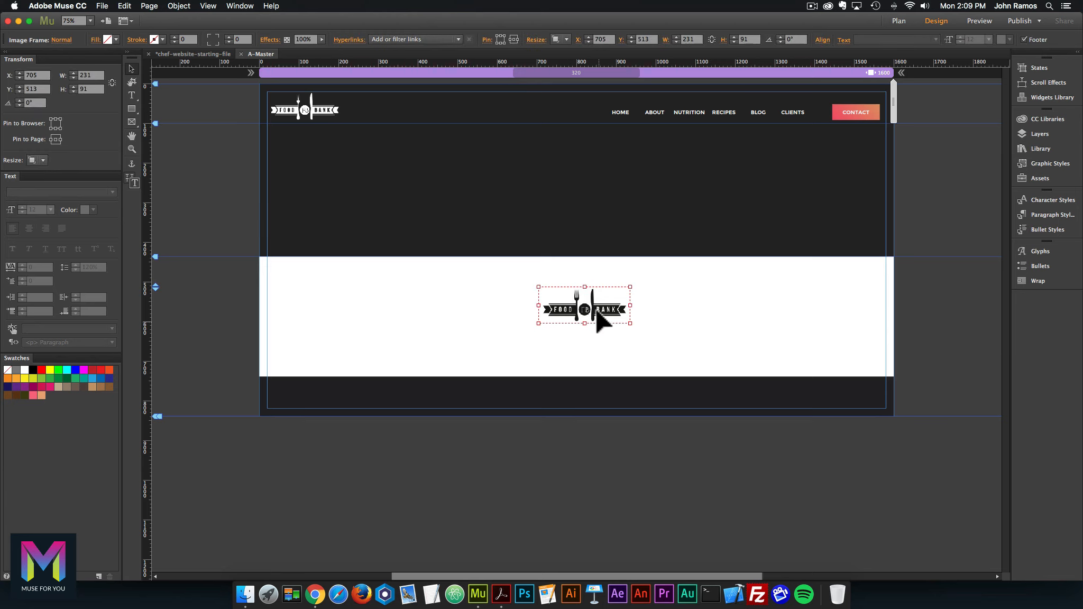
{"action": "key", "text": "Delete"}
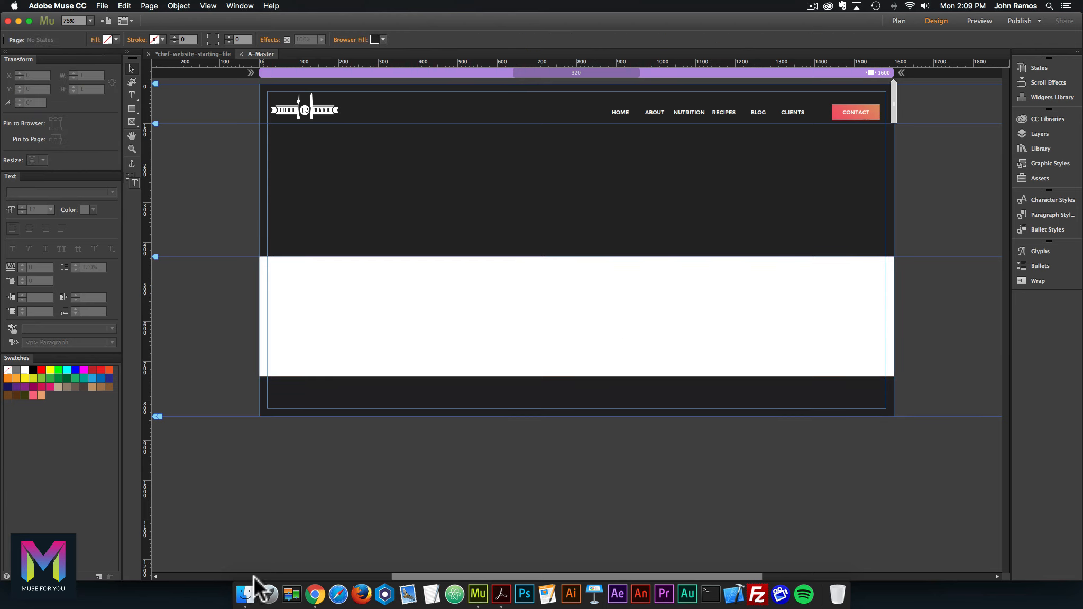
{"action": "left_click", "coordinate": [247, 591]}
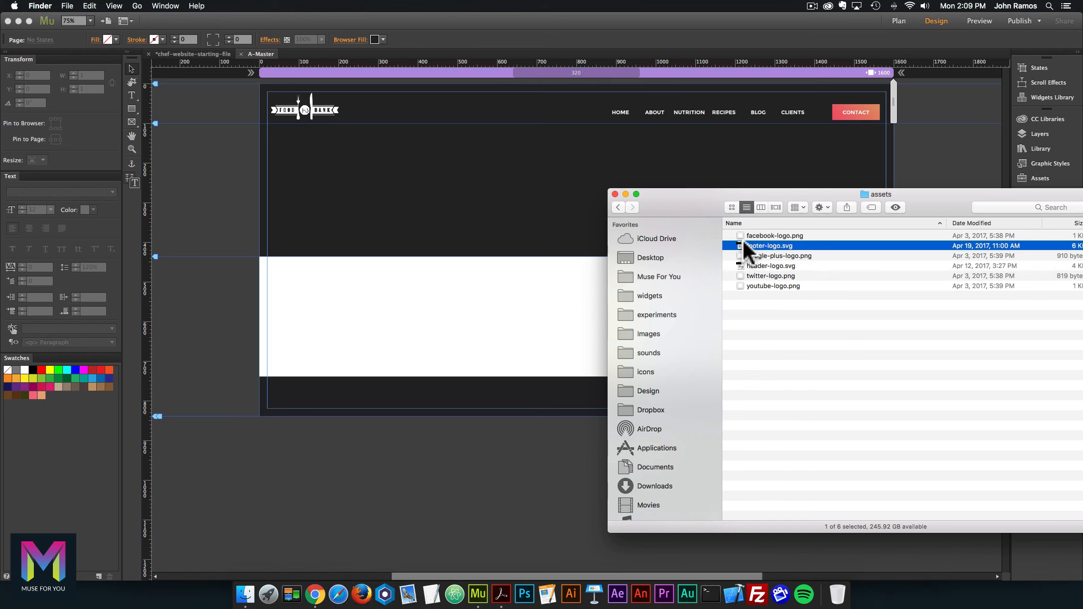
{"action": "left_click_drag", "start_coordinate": [746, 243], "coordinate": [516, 273]}
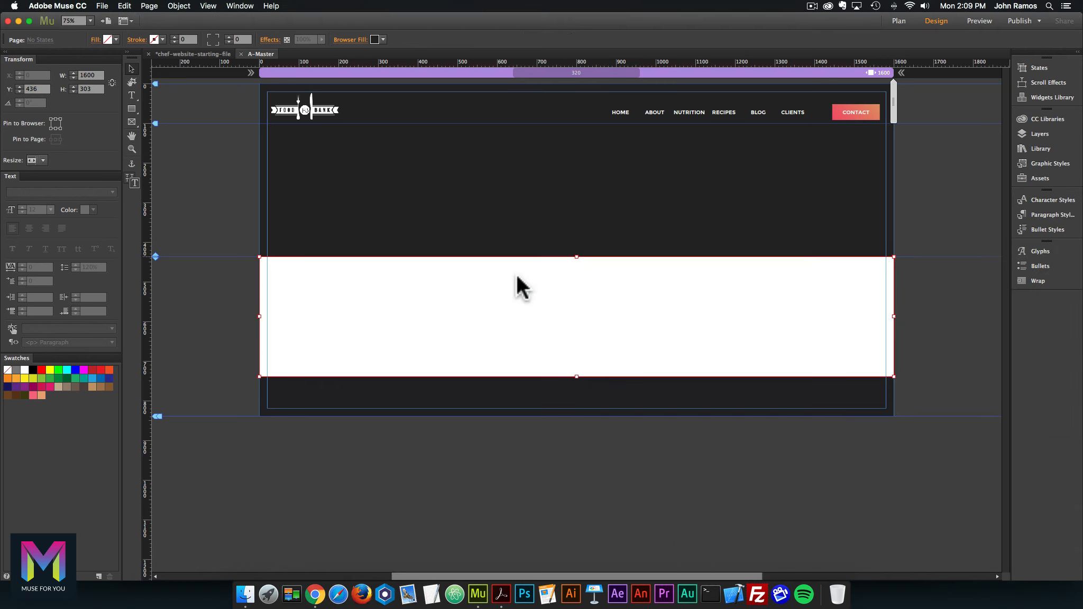
{"action": "left_click", "coordinate": [509, 275]}
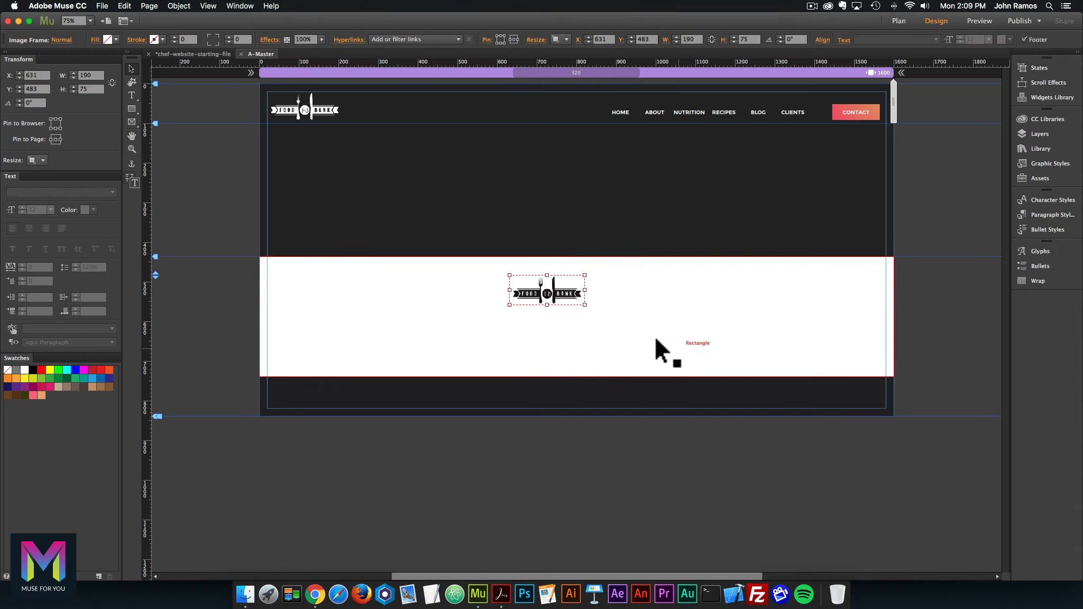
Move the placed footer logo toward the page's middle and set its height to 91 with proportions constrained
{"action": "left_click_drag", "start_coordinate": [560, 304], "coordinate": [575, 310]}
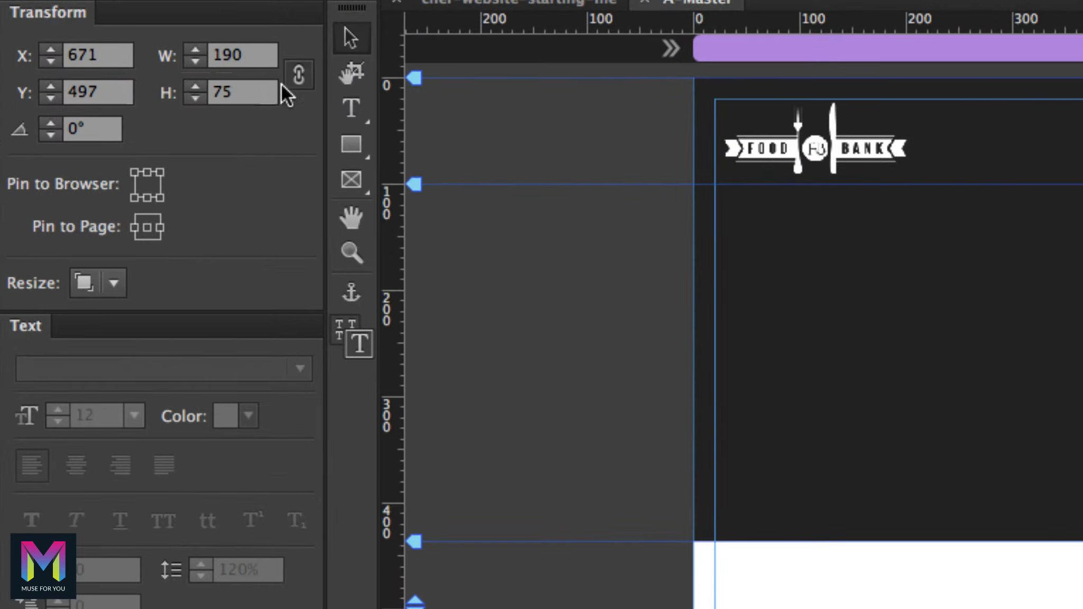
{"action": "left_click", "coordinate": [249, 50]}
{"action": "left_click", "coordinate": [219, 91]}
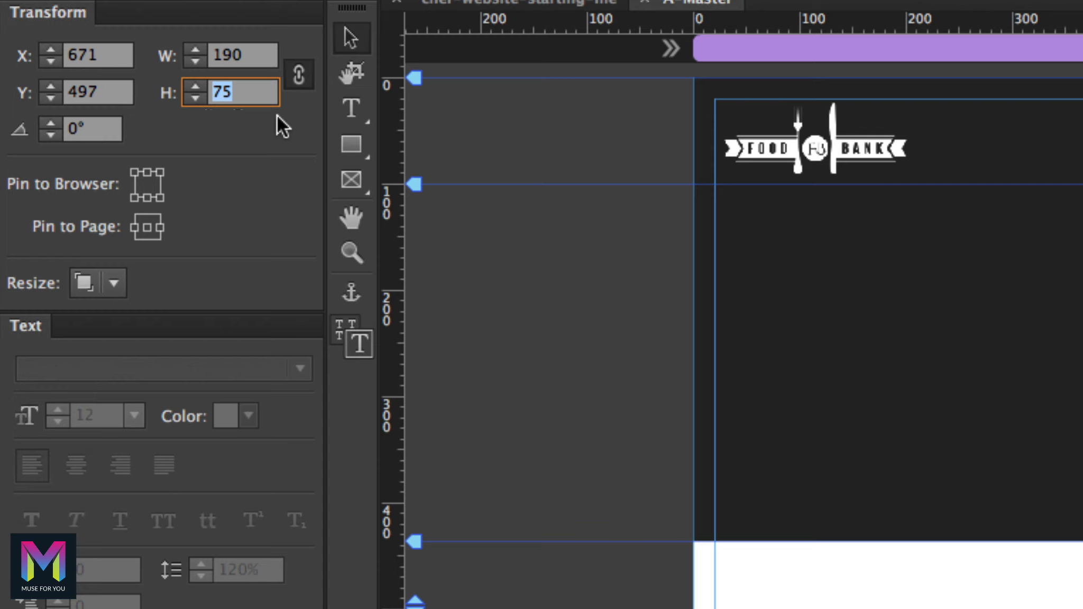
{"action": "type", "text": "91"}
{"action": "key", "text": "Return"}
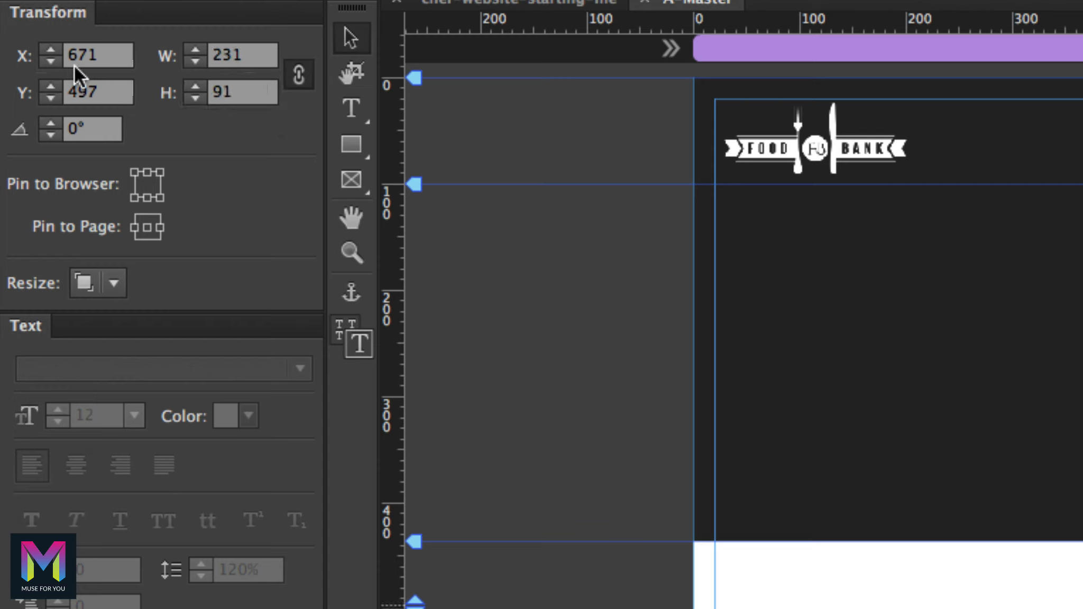
Set the footer logo's X position to 705 and its Y position to 513
{"action": "left_click", "coordinate": [101, 55]}
{"action": "type", "text": "705"}
{"action": "key", "text": "Tab"}
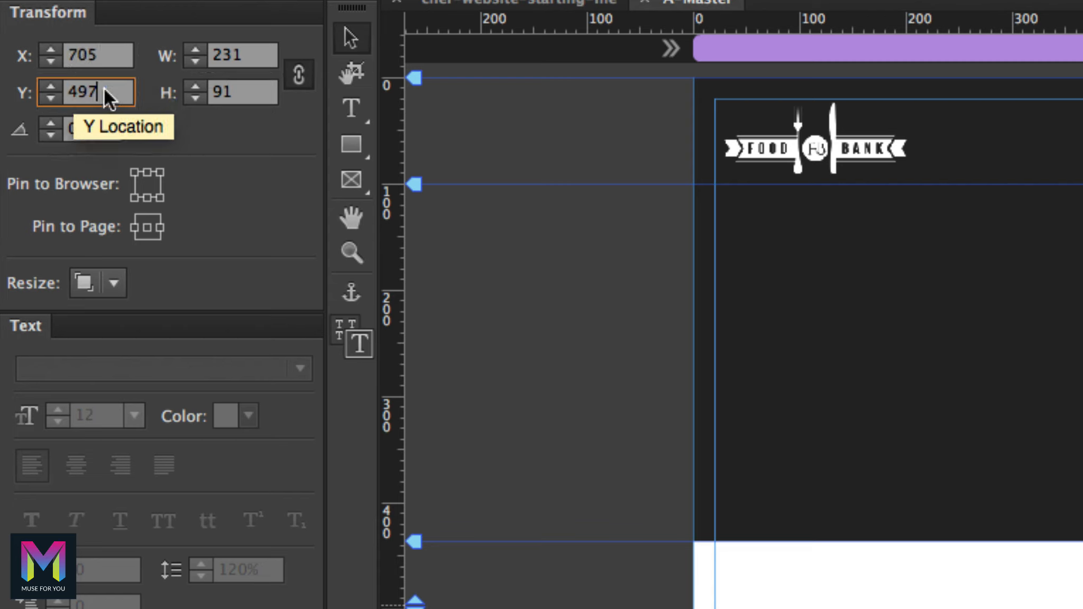
{"action": "type", "text": "513"}
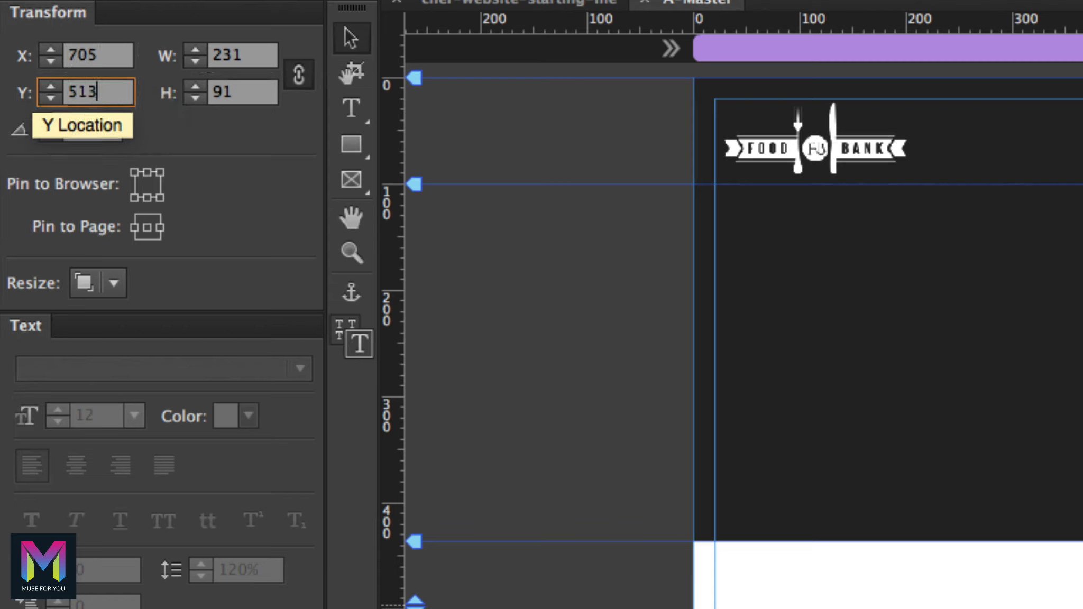
{"action": "key", "text": "Return"}
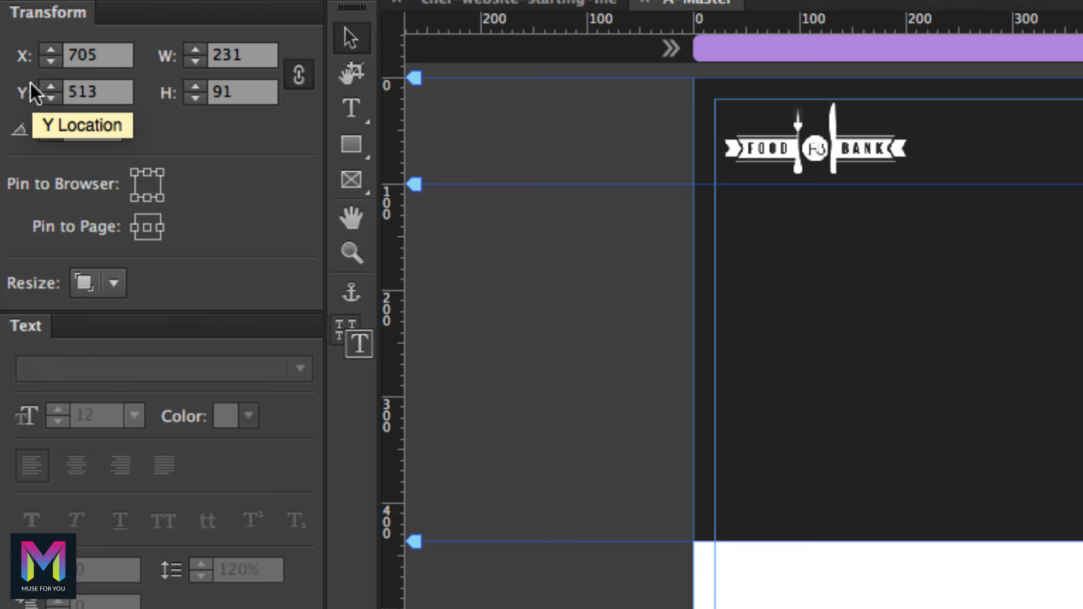
Pin the footer logo to the center of the page and set its resize option to None
{"action": "left_click", "coordinate": [146, 228]}
{"action": "left_click", "coordinate": [115, 283]}
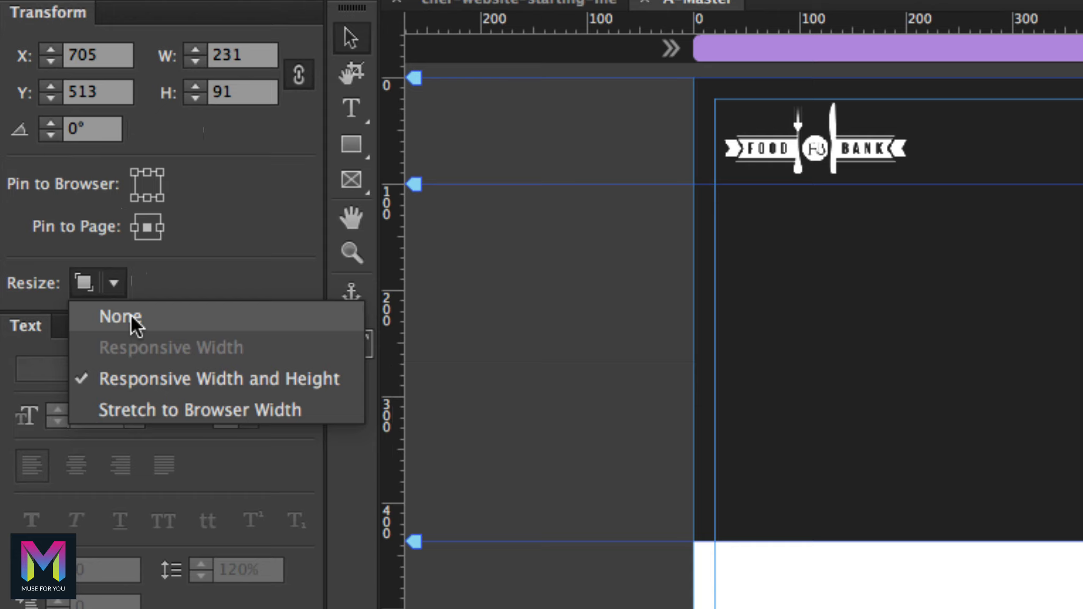
{"action": "left_click", "coordinate": [120, 316]}
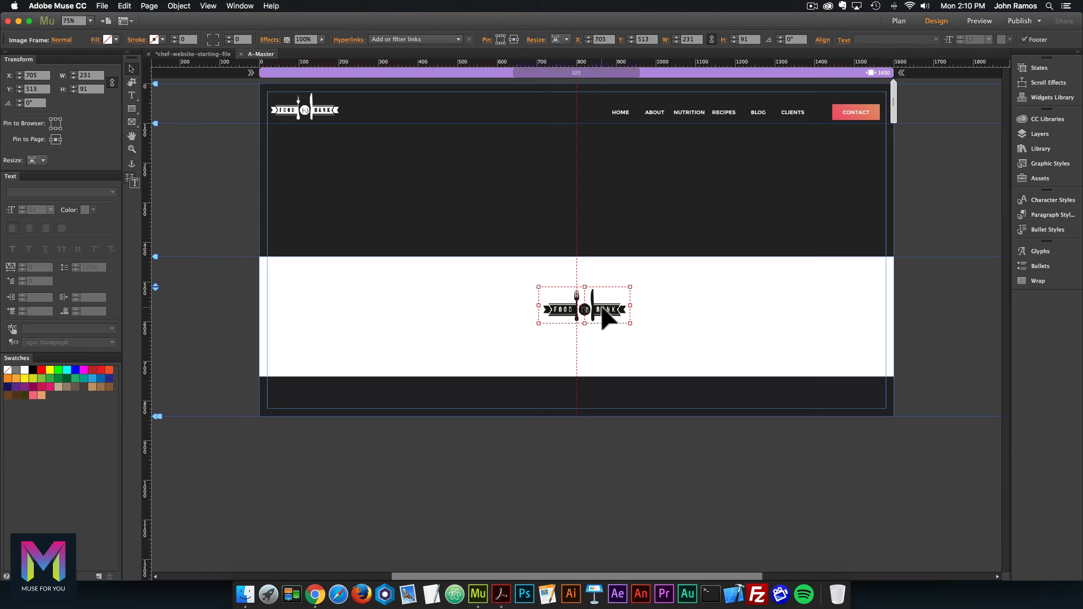
Move the footer logo horizontally onto the page's center line, at X 685 and Y 513
{"action": "left_click_drag", "start_coordinate": [603, 312], "coordinate": [593, 312]}
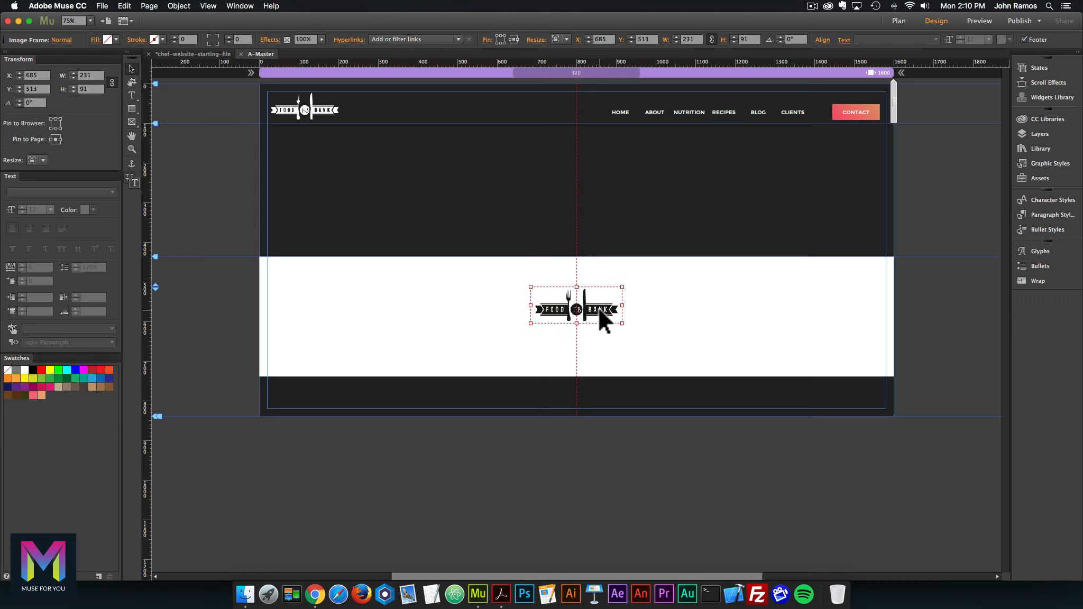
{"action": "left_click_drag", "start_coordinate": [603, 300], "coordinate": [620, 298]}
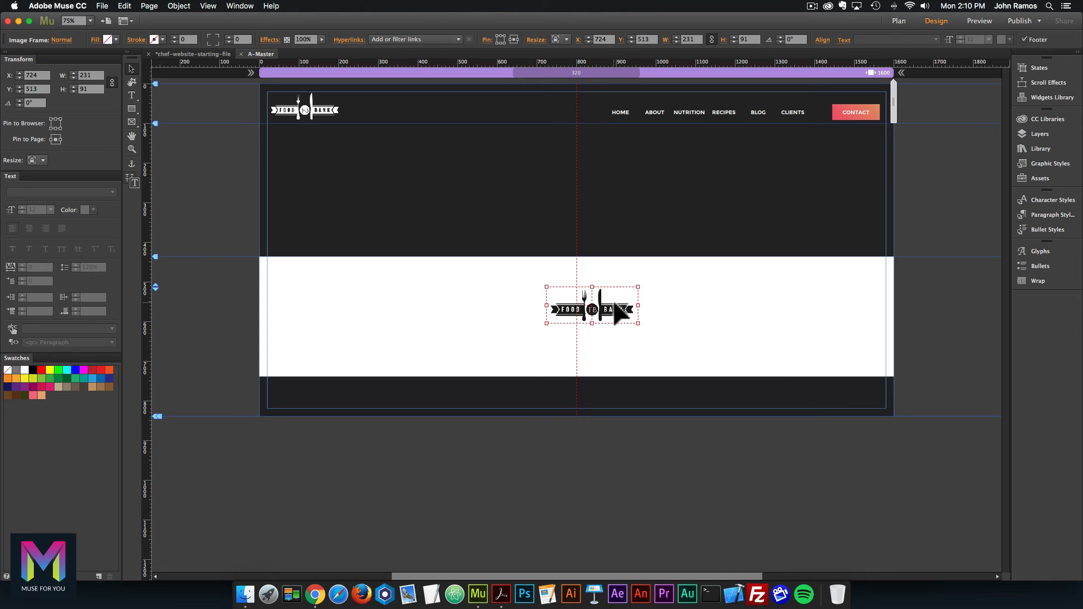
{"action": "left_click_drag", "start_coordinate": [618, 305], "coordinate": [601, 304]}
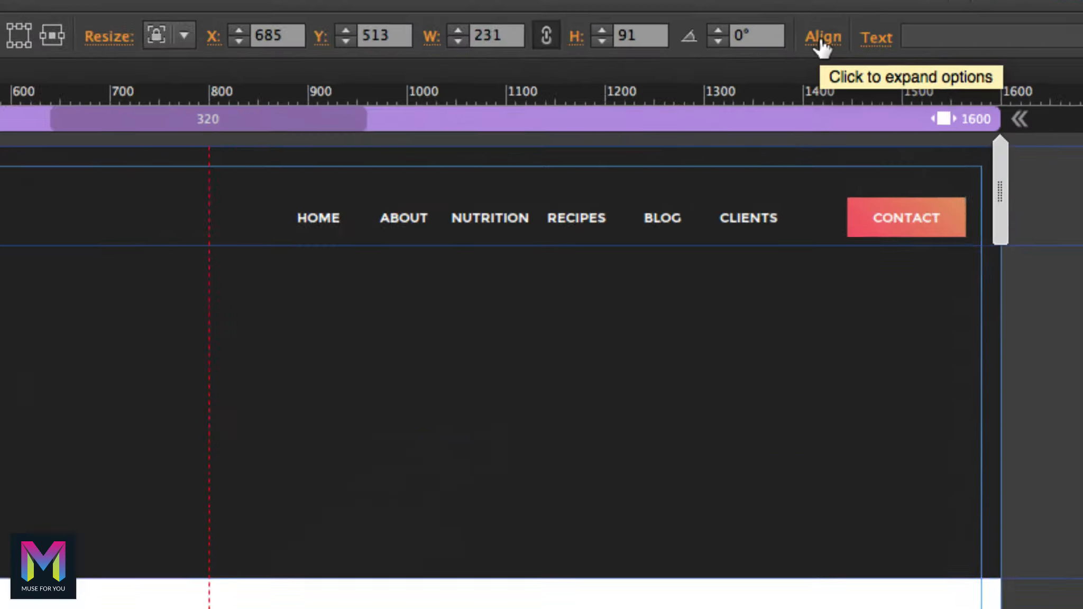
Align the footer logo's horizontal center to the content area, and deselect everything
{"action": "left_click", "coordinate": [823, 41]}
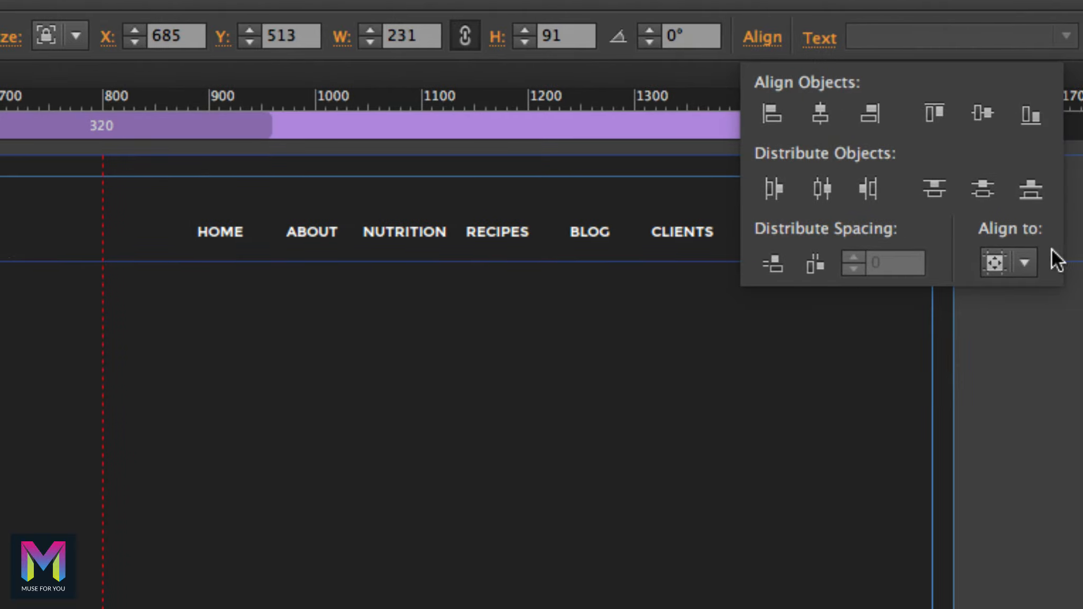
{"action": "left_click", "coordinate": [1024, 263]}
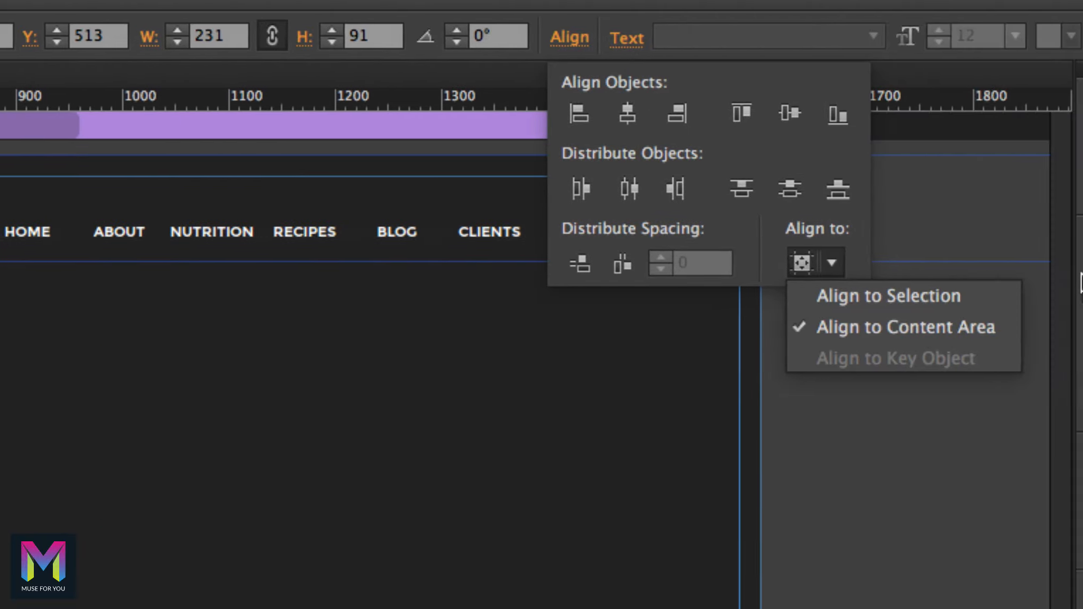
{"action": "left_click", "coordinate": [910, 329]}
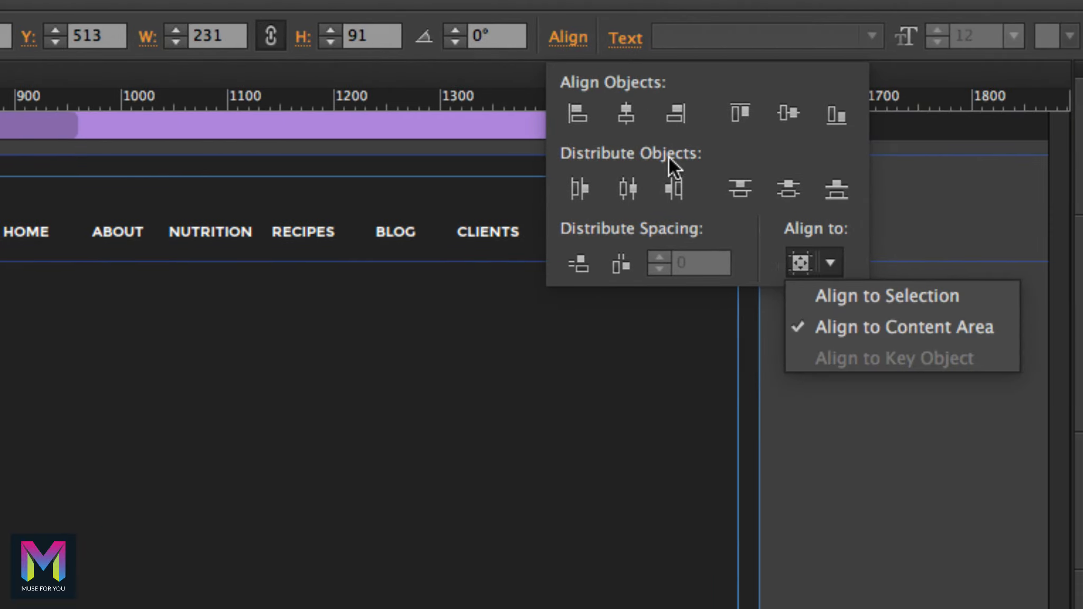
{"action": "left_click", "coordinate": [623, 111]}
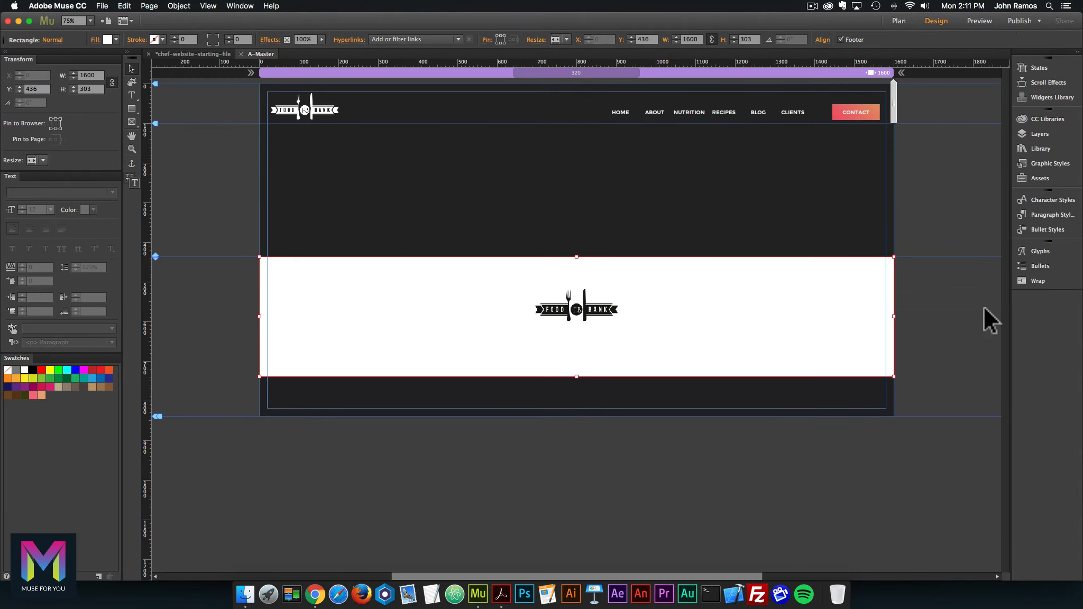
{"action": "left_click", "coordinate": [987, 314]}
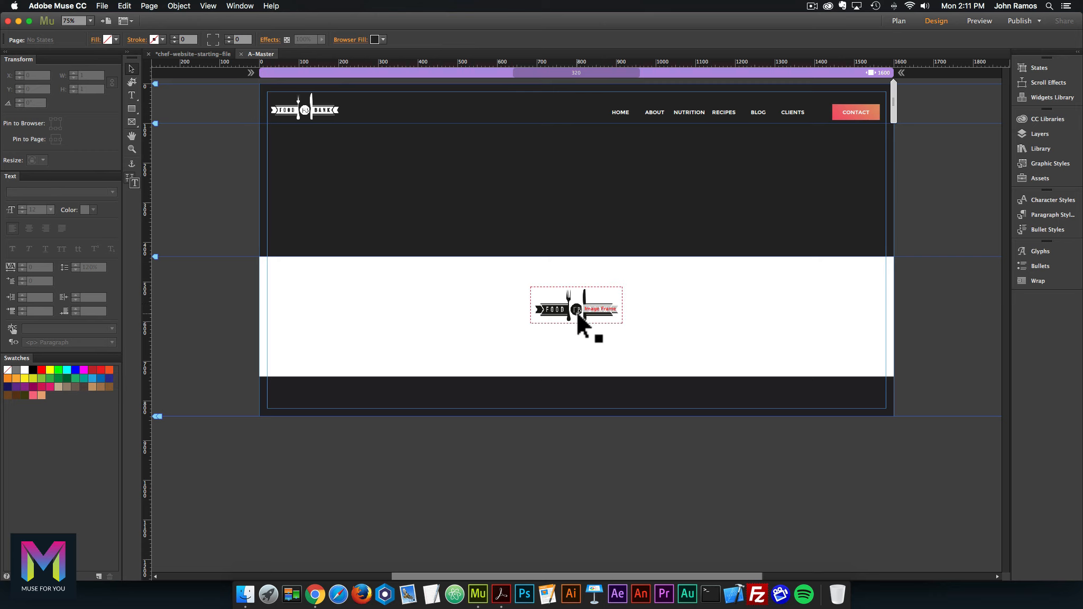
Paste a copy of the header menu into the footer and place it below the logo at X 541, Y 640
{"action": "left_click", "coordinate": [724, 112]}
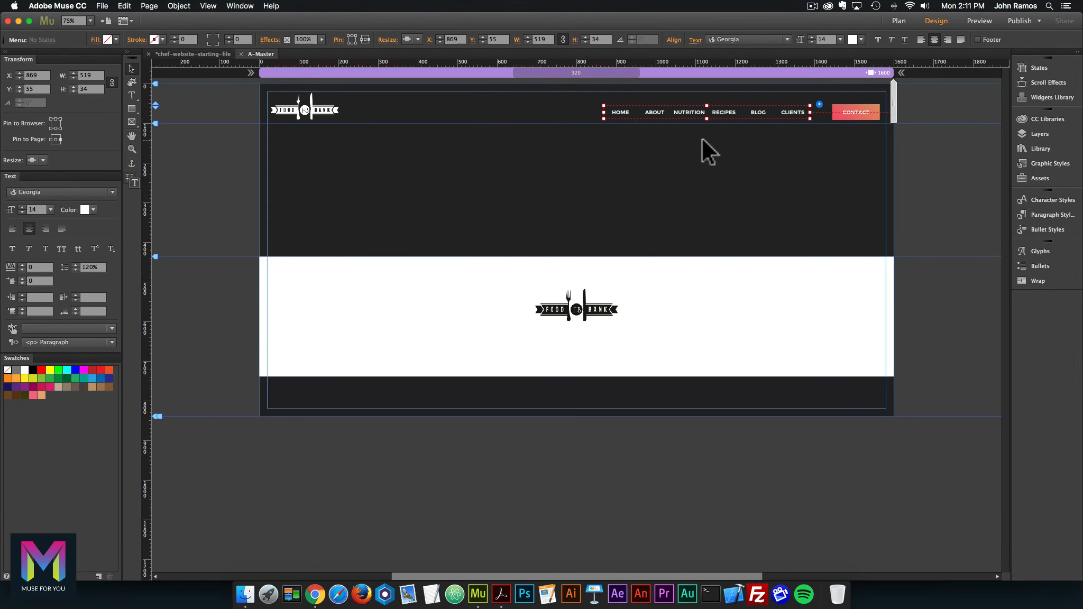
{"action": "key", "text": "super+v"}
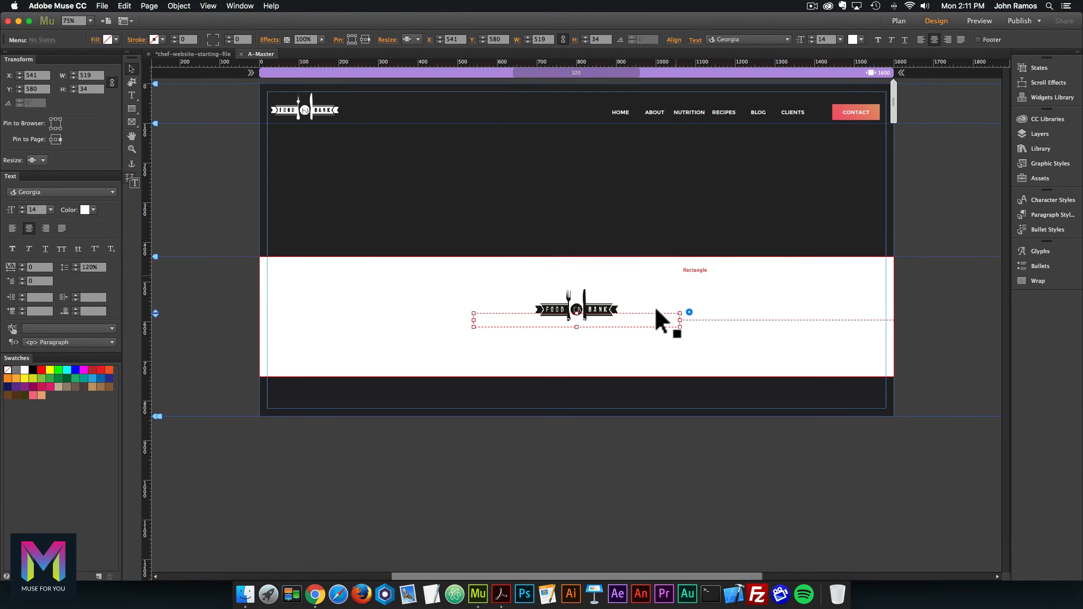
{"action": "left_click_drag", "start_coordinate": [649, 316], "coordinate": [647, 340]}
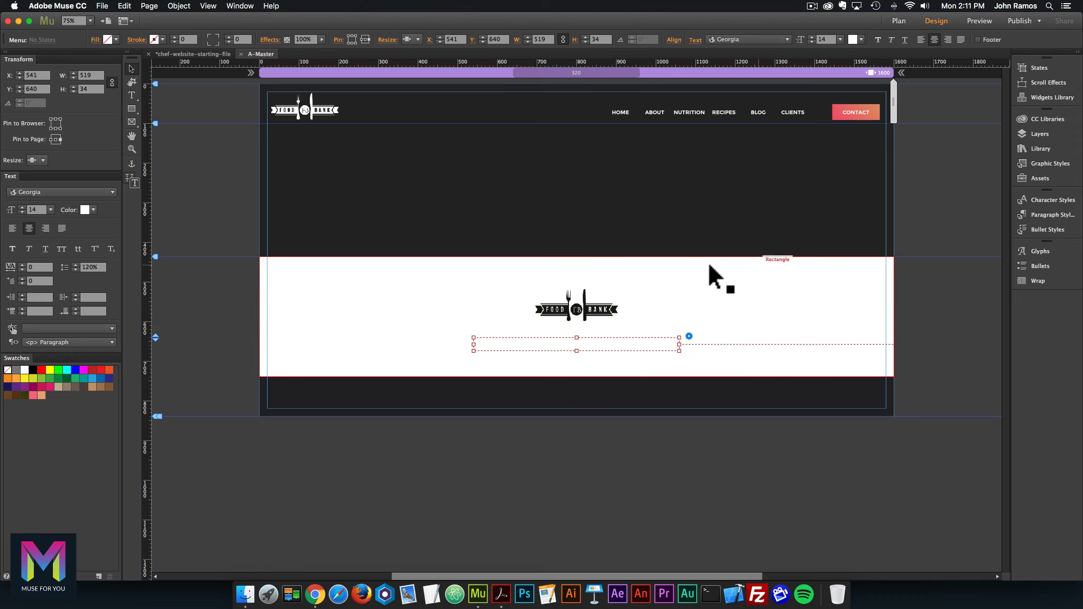
{"action": "left_click", "coordinate": [595, 311]}
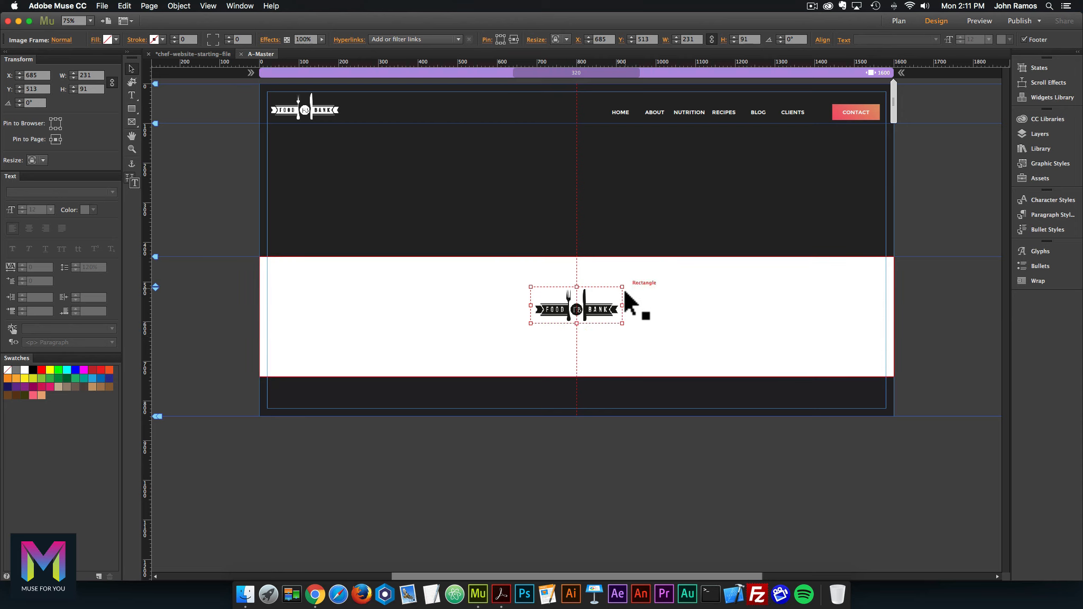
{"action": "left_click", "coordinate": [623, 341]}
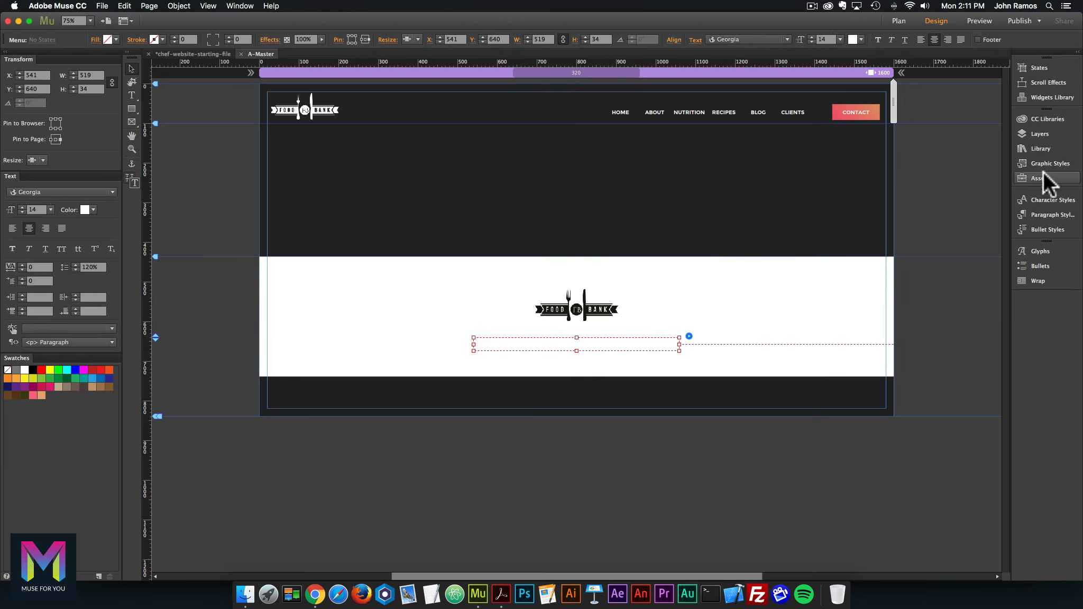
Move the pasted menu and the footer logo's image frame from the Header layer to the Footer layer
{"action": "left_click", "coordinate": [1039, 133]}
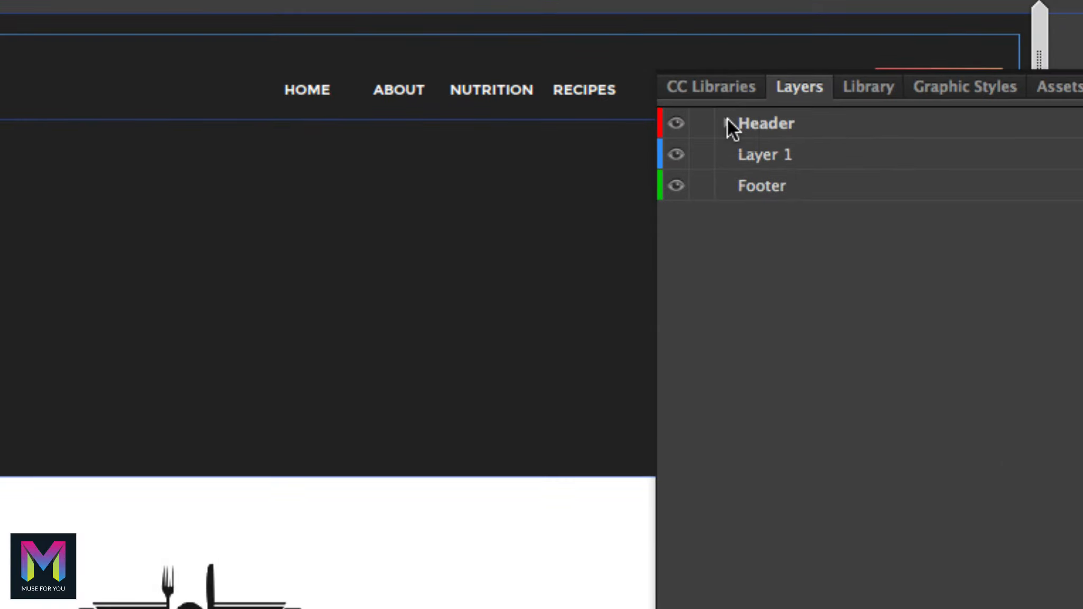
{"action": "left_click", "coordinate": [776, 125]}
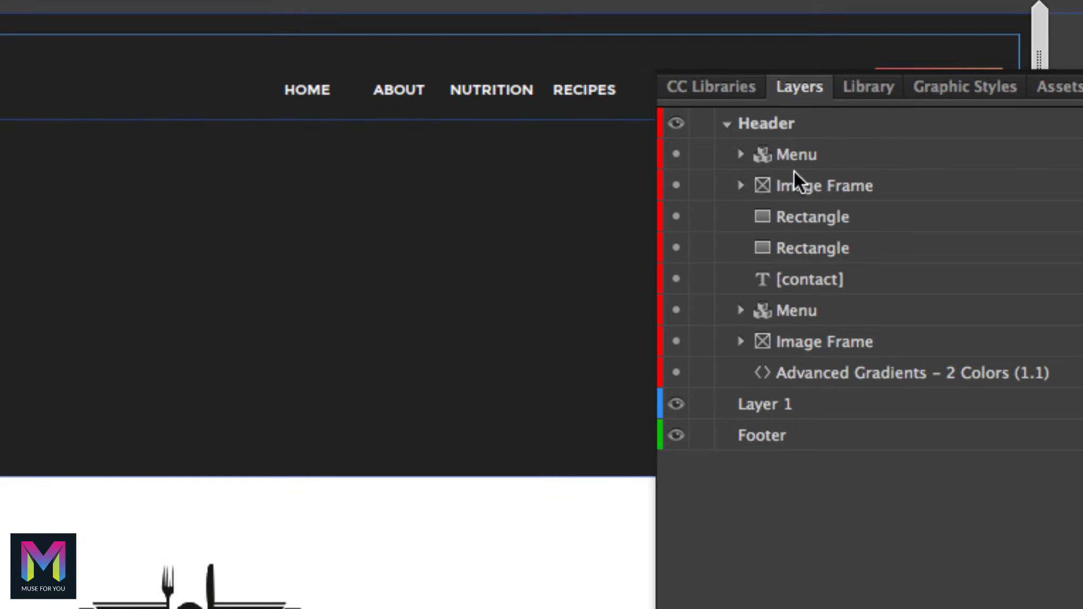
{"action": "left_click", "coordinate": [784, 156]}
{"action": "left_click", "coordinate": [786, 182], "text": "shift"}
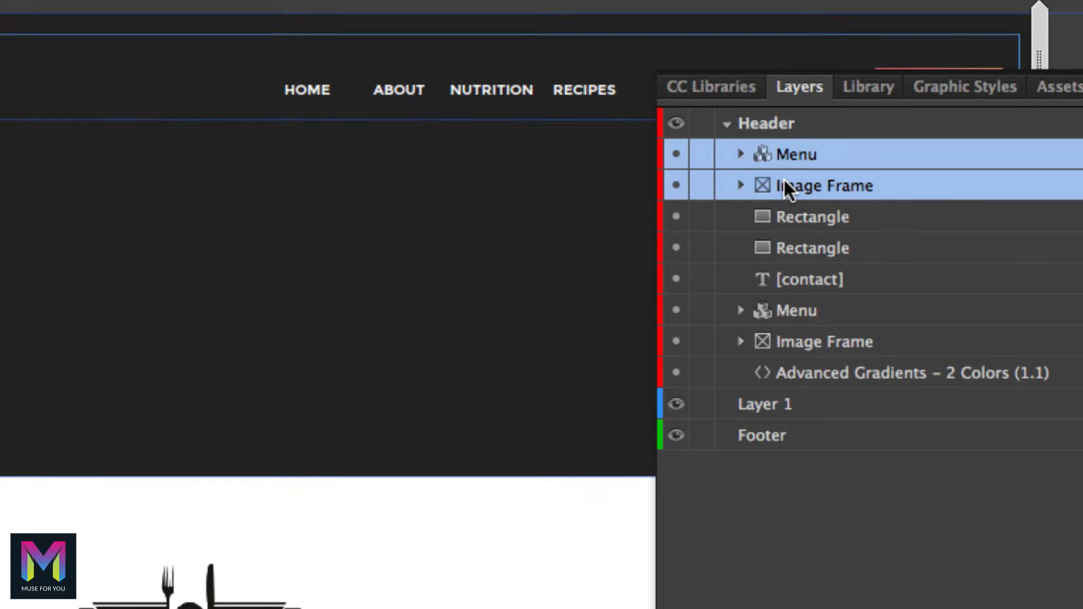
{"action": "left_click_drag", "start_coordinate": [784, 182], "coordinate": [794, 470]}
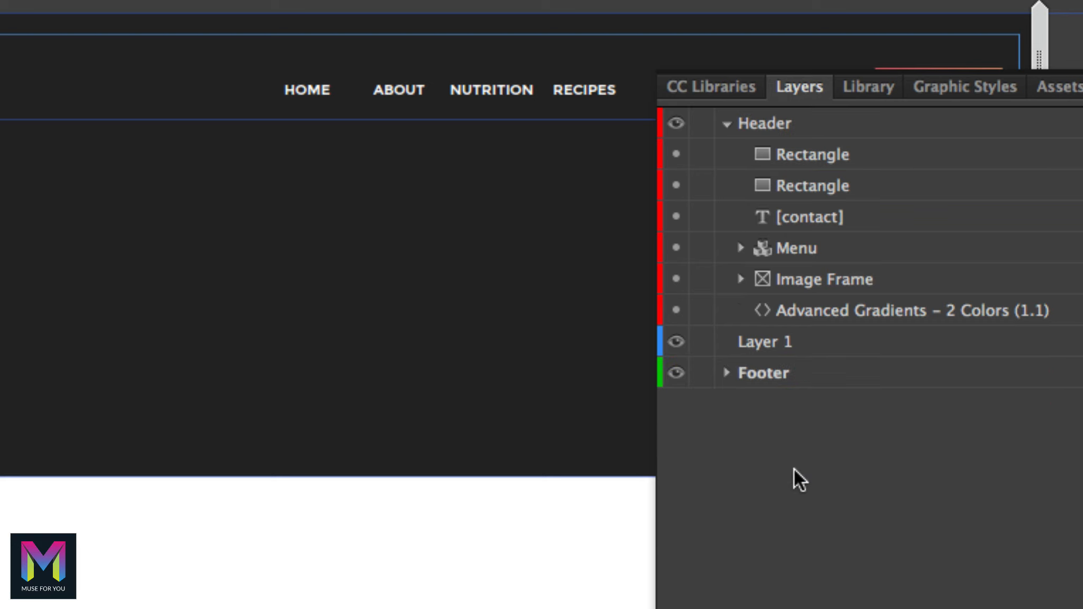
Move the two footer rectangles from the Header layer to the Footer layer
{"action": "left_click", "coordinate": [788, 166]}
{"action": "left_click", "coordinate": [792, 176], "text": "shift"}
{"action": "left_click_drag", "start_coordinate": [792, 151], "coordinate": [793, 408]}
Expand the Footer layer and move its two rectangles below the menu and the image frame
{"action": "left_click", "coordinate": [728, 313]}
{"action": "left_click", "coordinate": [793, 350]}
{"action": "left_click", "coordinate": [792, 361], "text": "shift"}
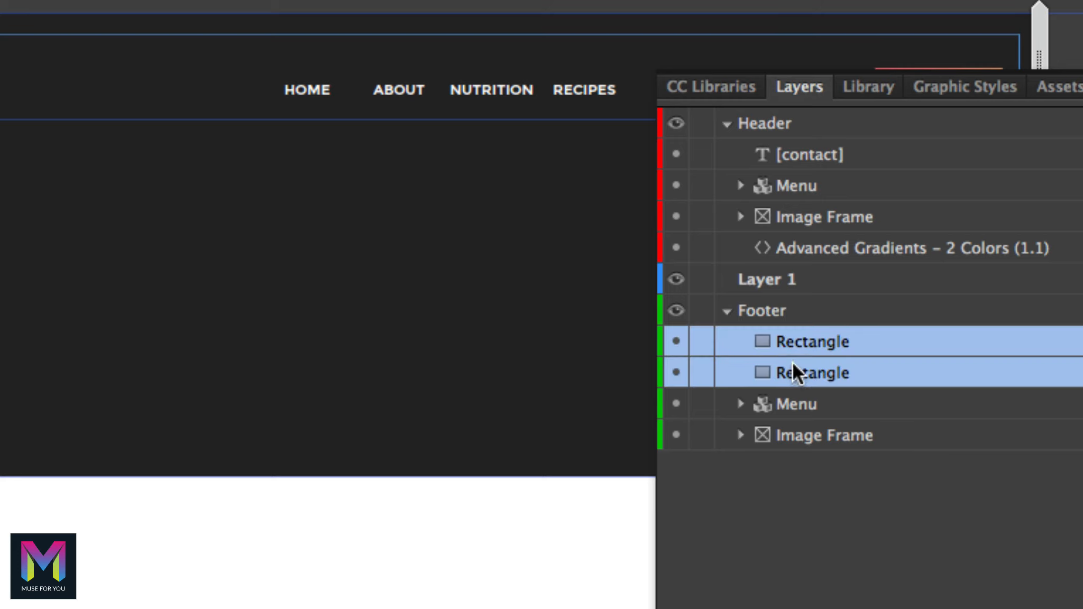
{"action": "left_click_drag", "start_coordinate": [792, 361], "coordinate": [809, 467]}
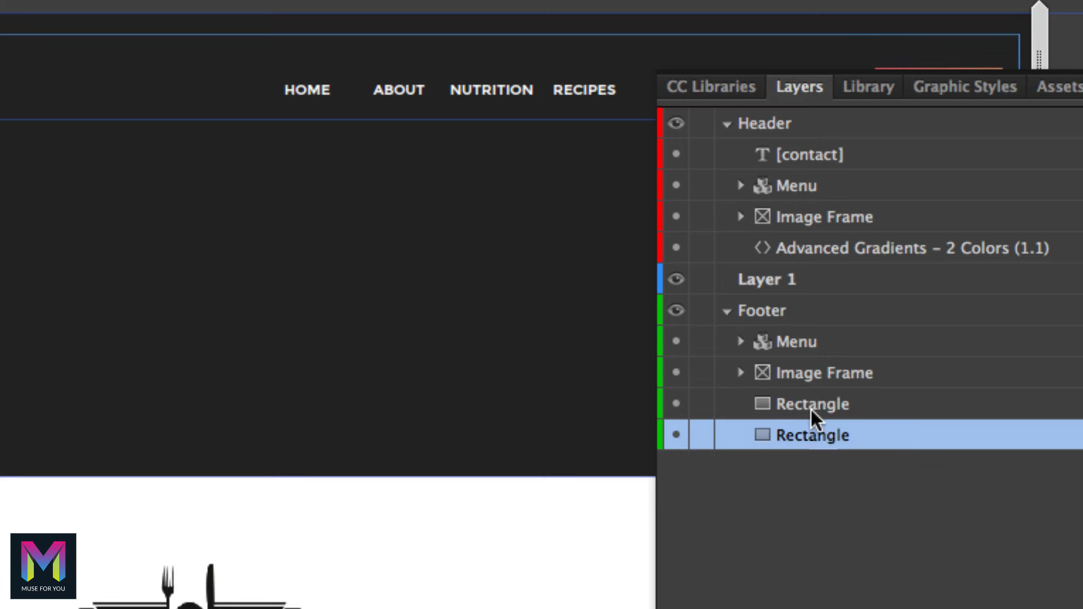
Check the stacking order of the menu, image frame and rectangles inside the Footer layer
{"action": "left_click", "coordinate": [773, 402]}
{"action": "left_click", "coordinate": [786, 372]}
{"action": "left_click", "coordinate": [777, 343]}
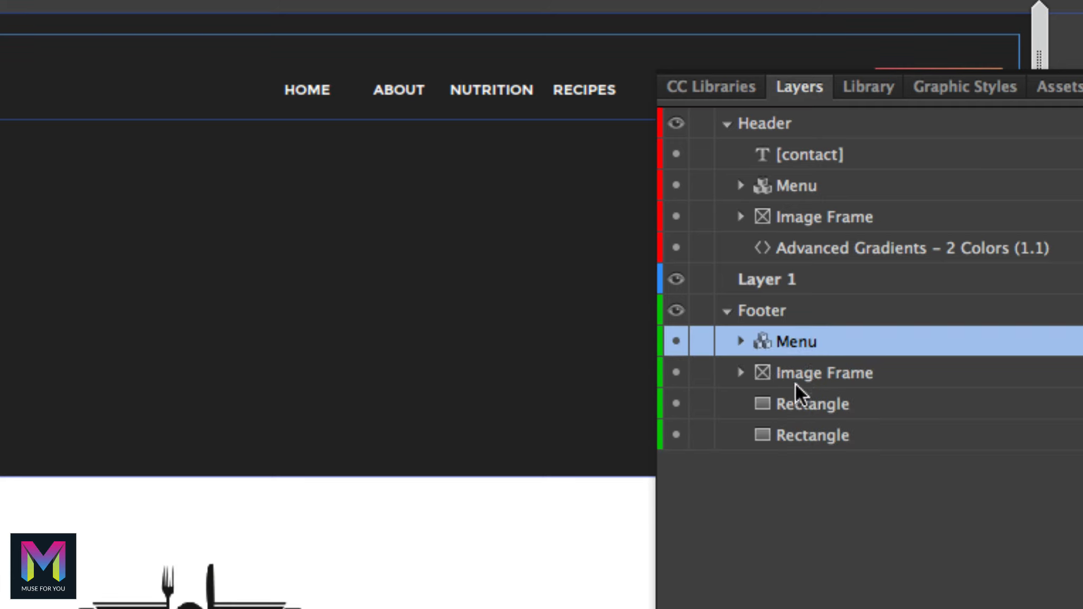
{"action": "left_click", "coordinate": [797, 373]}
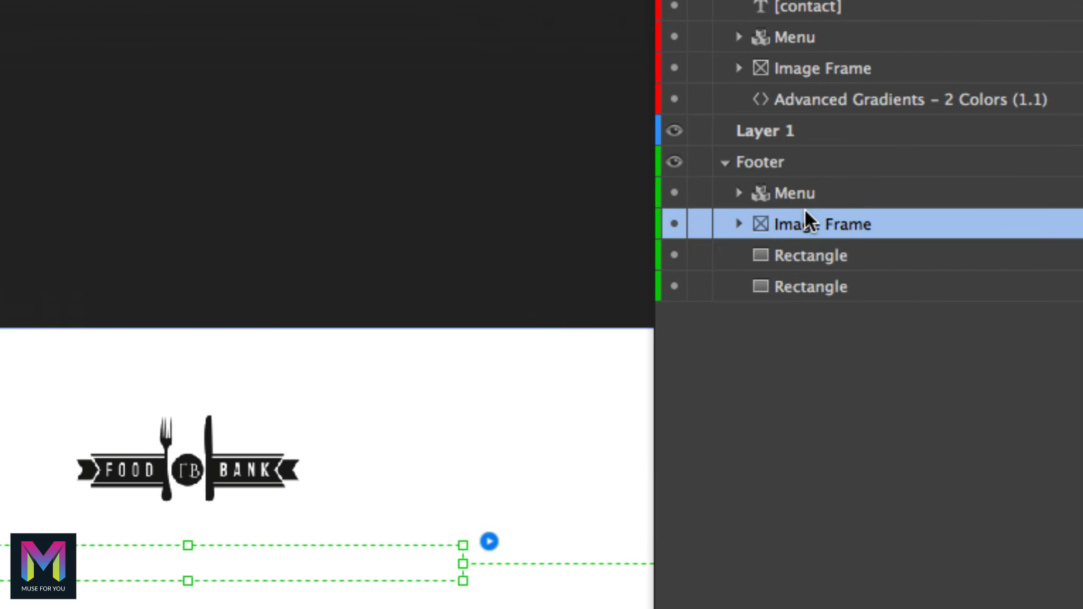
{"action": "left_click", "coordinate": [774, 162]}
{"action": "left_click", "coordinate": [787, 193]}
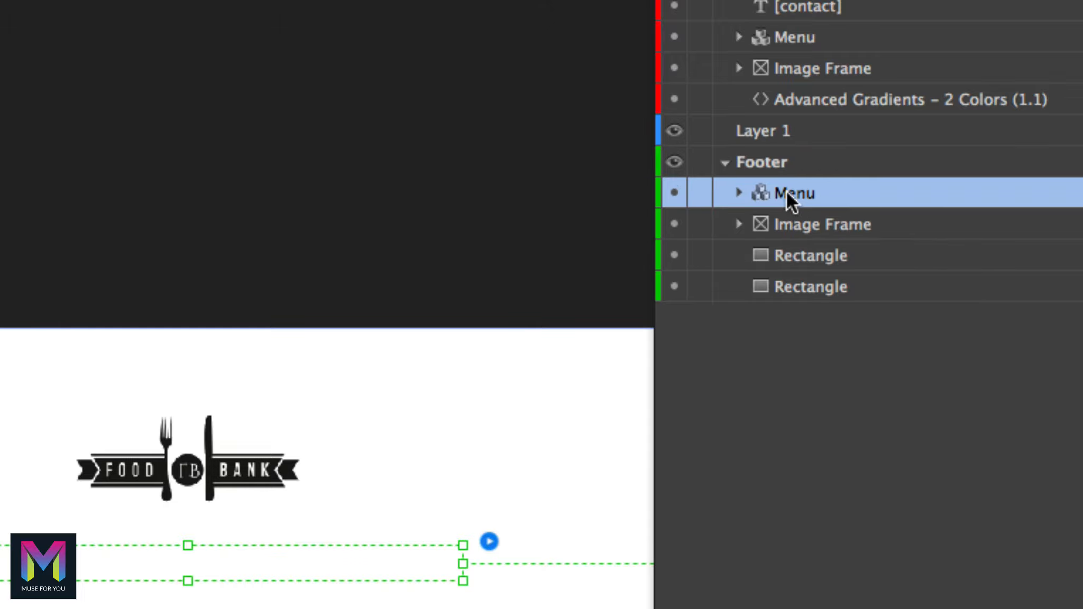
{"action": "left_click", "coordinate": [792, 227]}
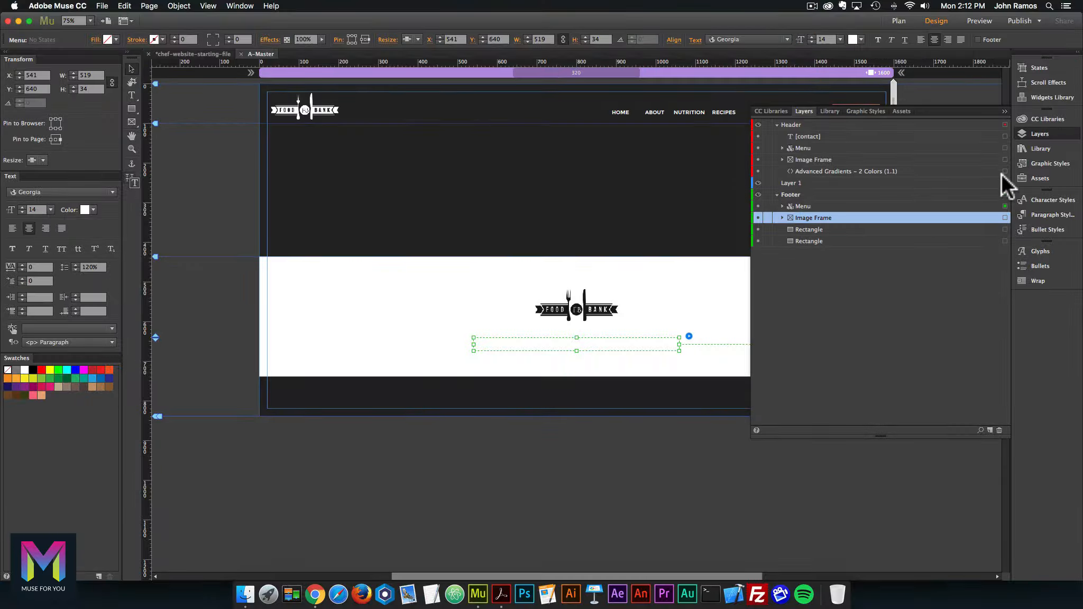
{"action": "left_click", "coordinate": [1038, 130]}
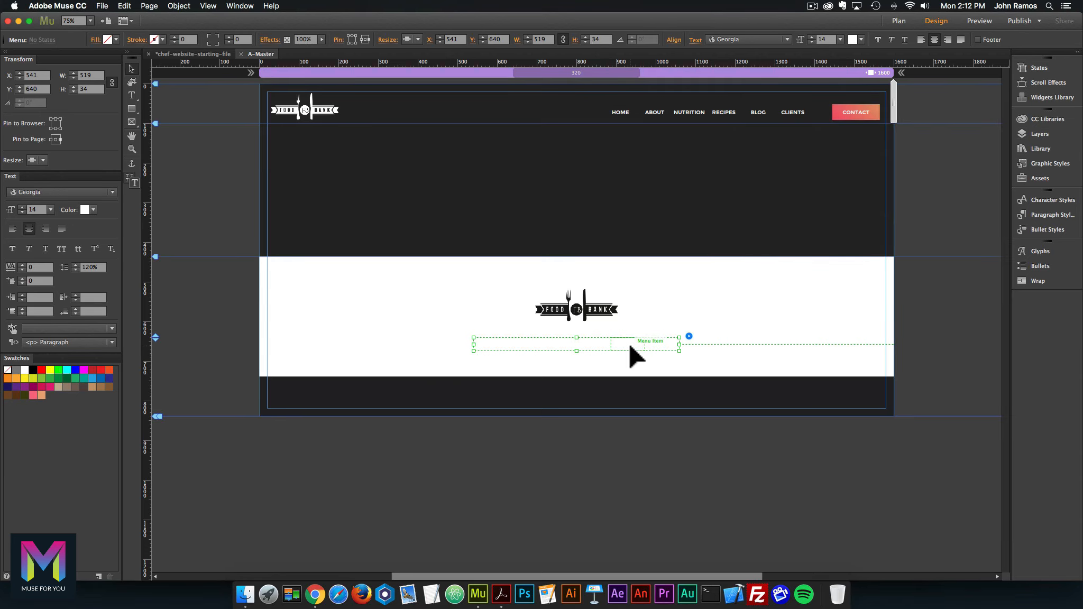
Set the text color of the footer menu's first item label to 0E0E0F
{"action": "left_click", "coordinate": [488, 343]}
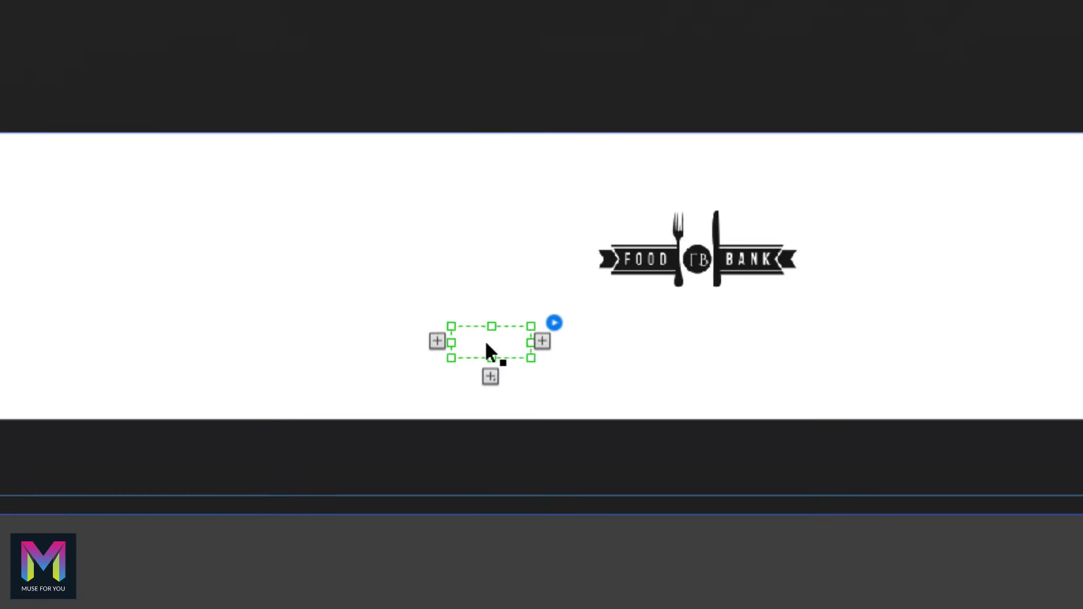
{"action": "double_click", "coordinate": [490, 344]}
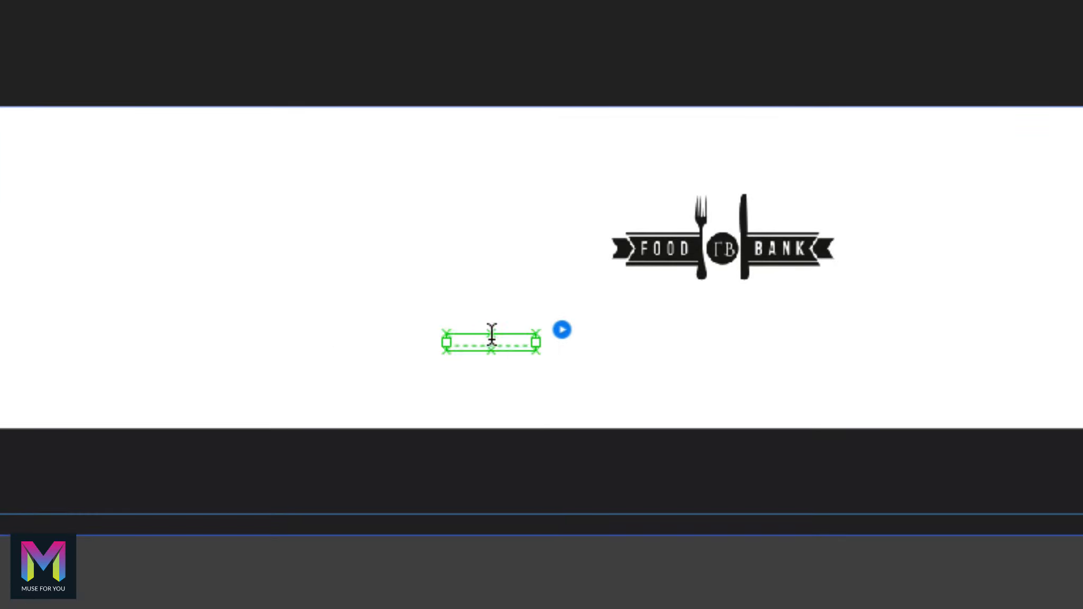
{"action": "double_click", "coordinate": [495, 340]}
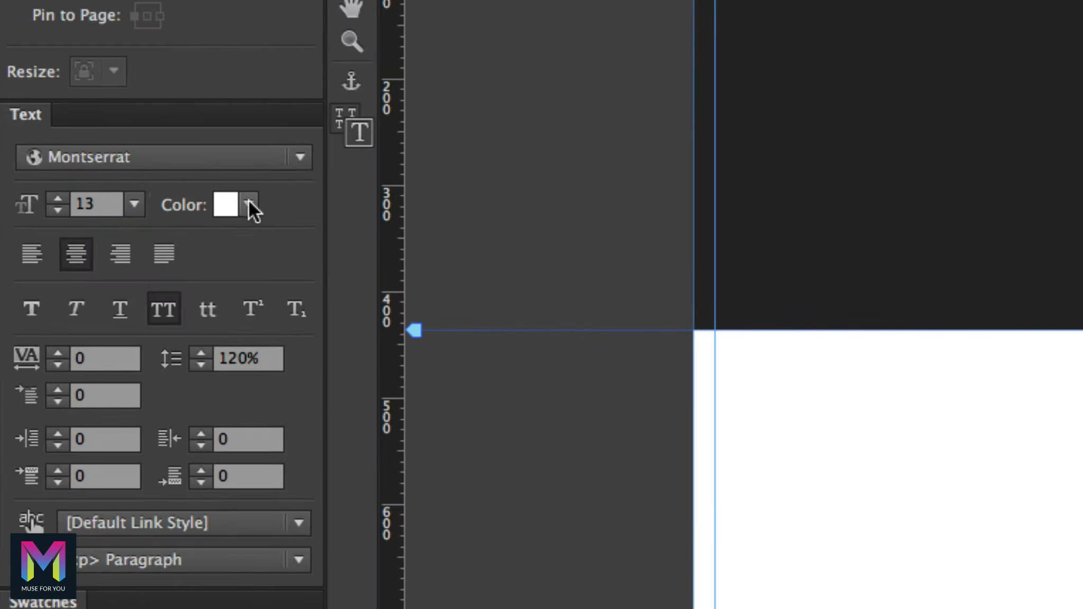
{"action": "left_click", "coordinate": [93, 210]}
{"action": "left_click_drag", "start_coordinate": [517, 349], "coordinate": [421, 341]}
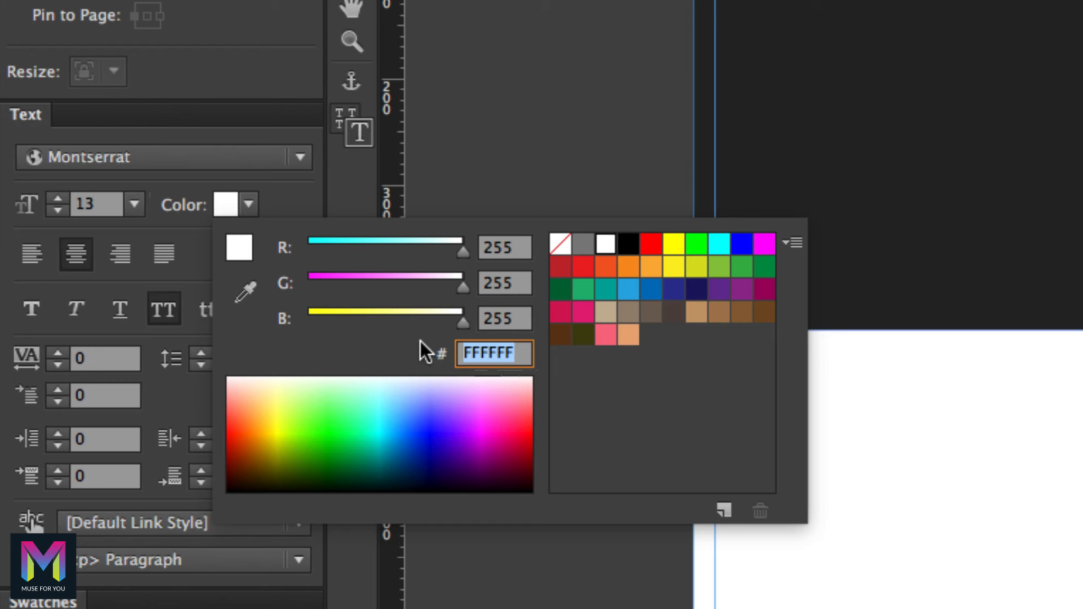
{"action": "type", "text": "0E"}
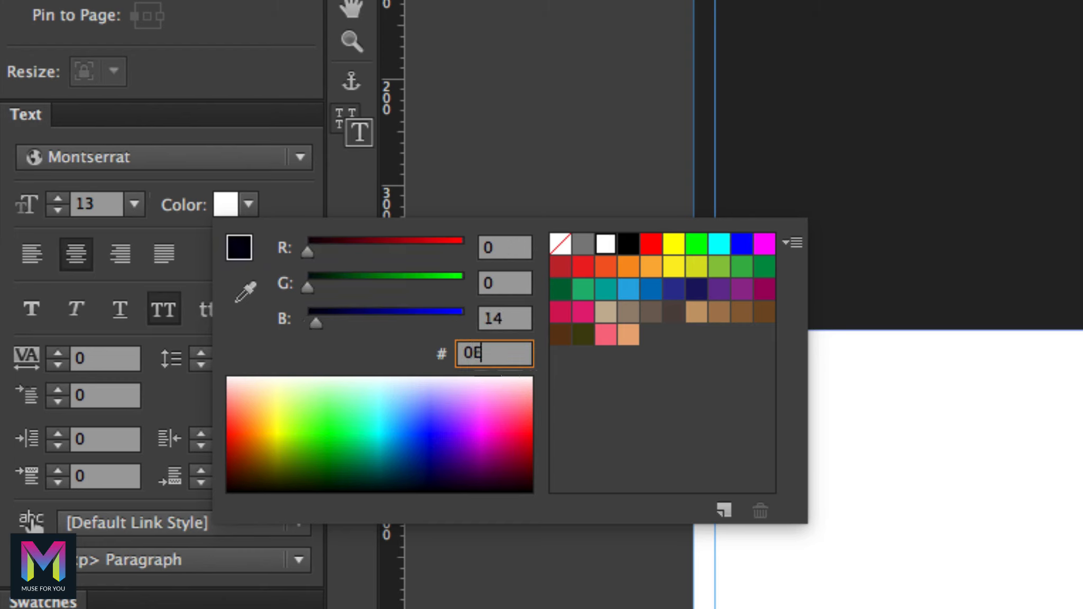
{"action": "type", "text": "0E0F"}
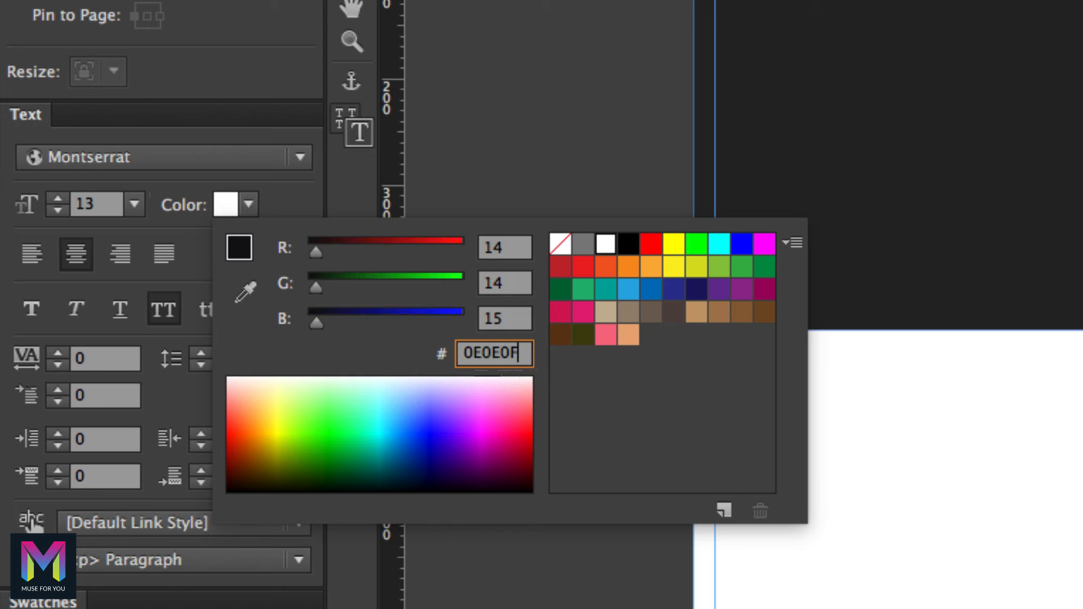
{"action": "key", "text": "Return"}
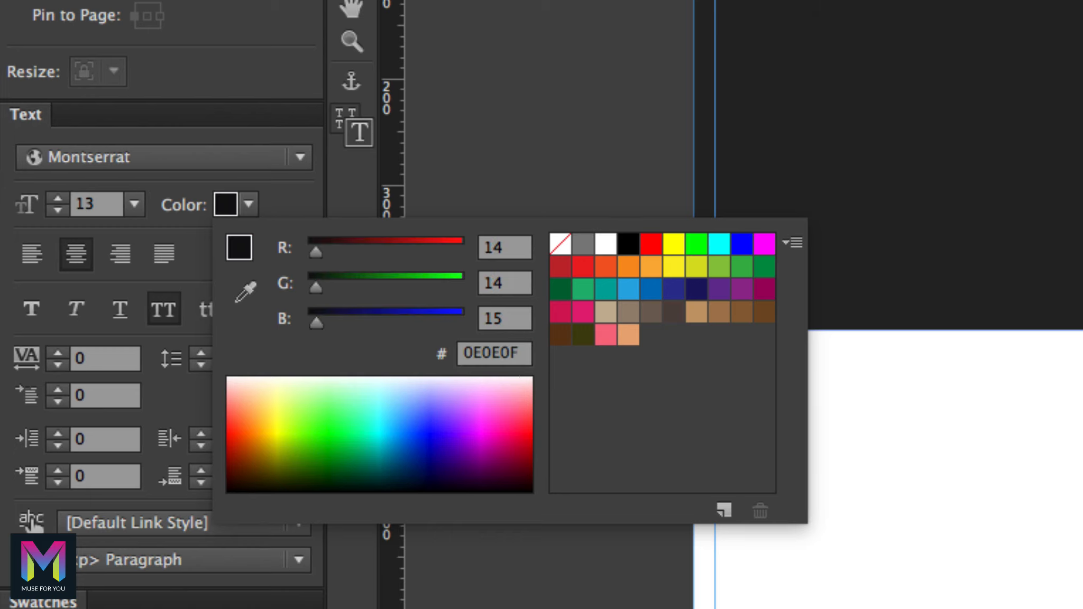
{"action": "left_click", "coordinate": [276, 113]}
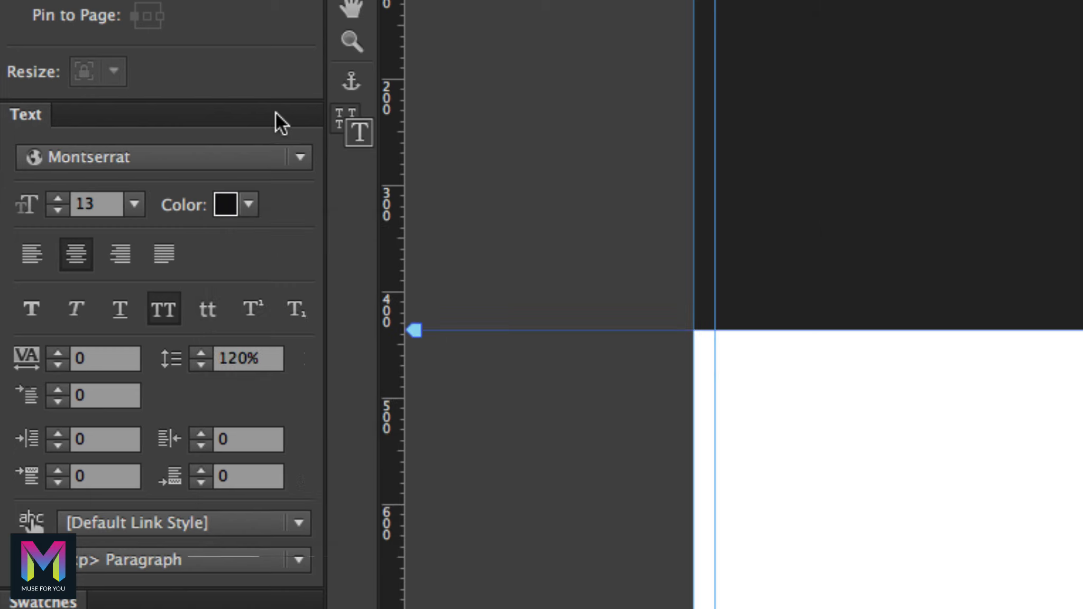
{"action": "left_click", "coordinate": [249, 206]}
{"action": "left_click", "coordinate": [249, 206]}
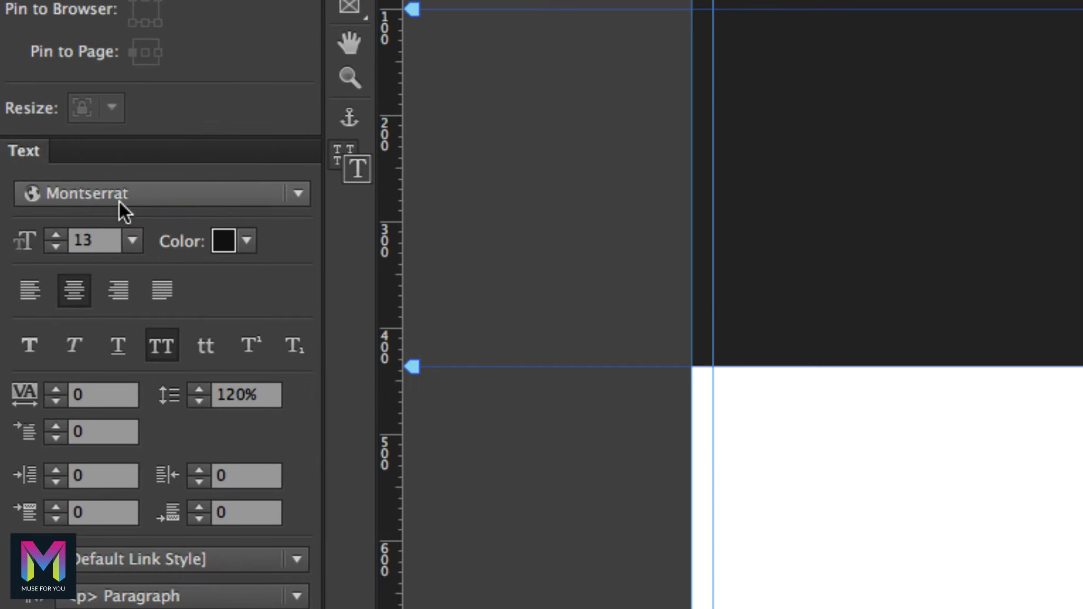
{"action": "left_click", "coordinate": [163, 344]}
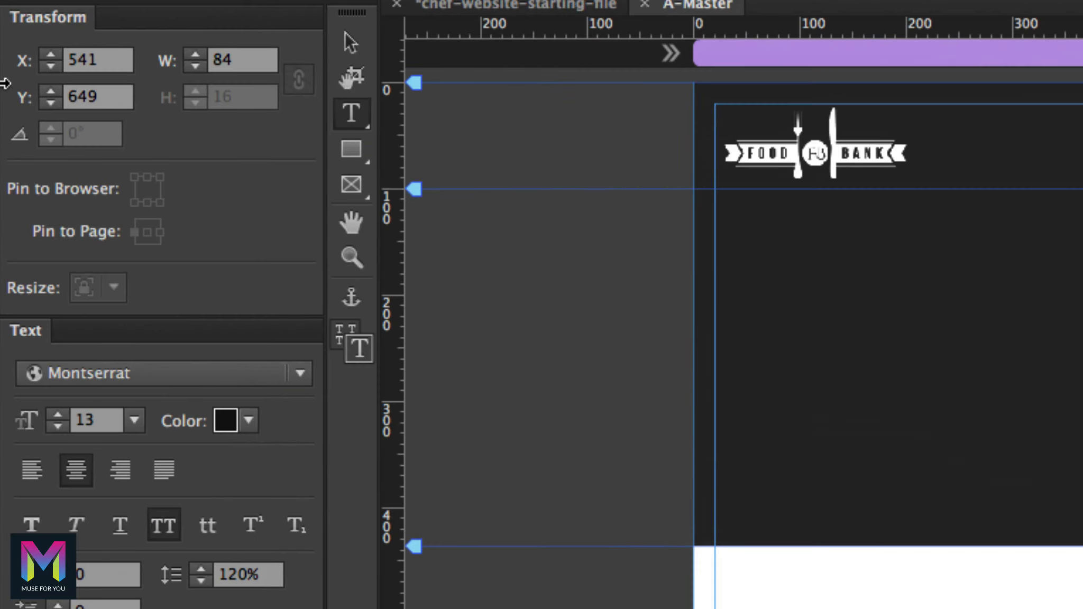
Set the Y position of the footer menu's HOME label to 654
{"action": "left_click", "coordinate": [119, 61]}
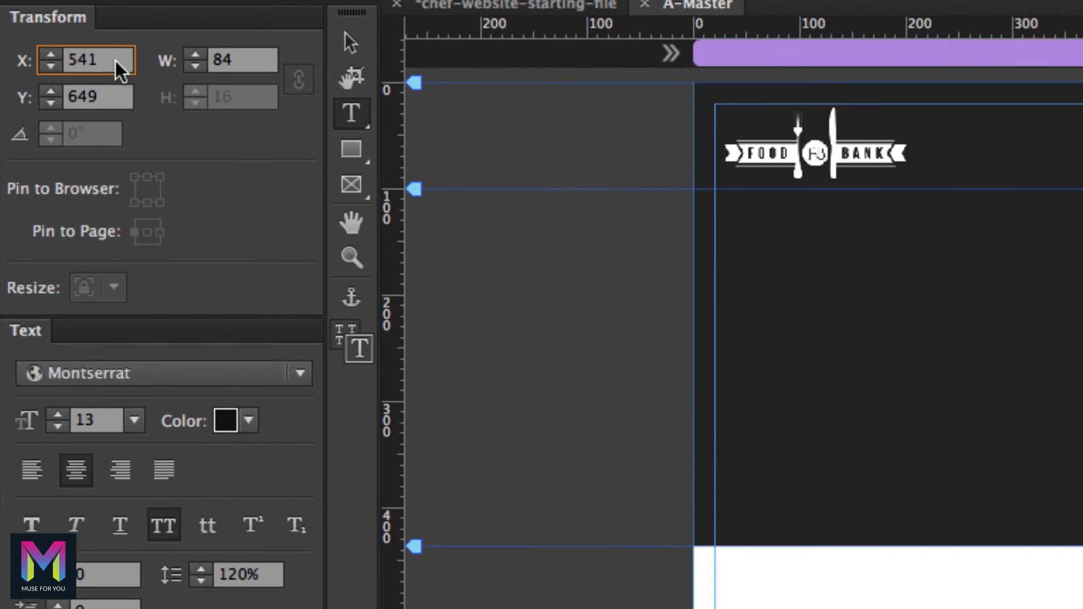
{"action": "left_click", "coordinate": [115, 100]}
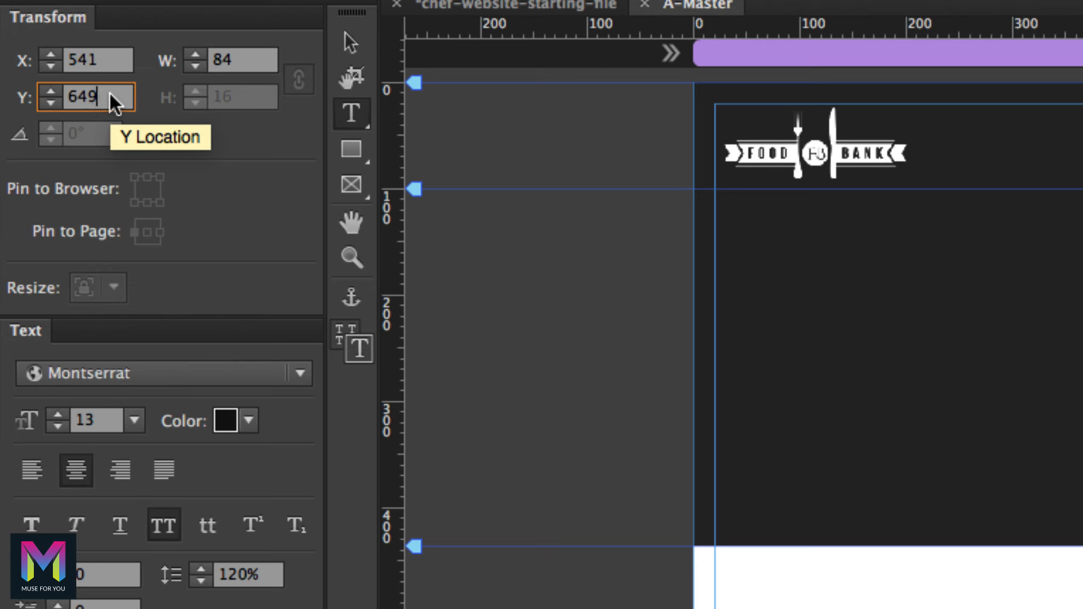
{"action": "double_click", "coordinate": [114, 99]}
{"action": "type", "text": "654"}
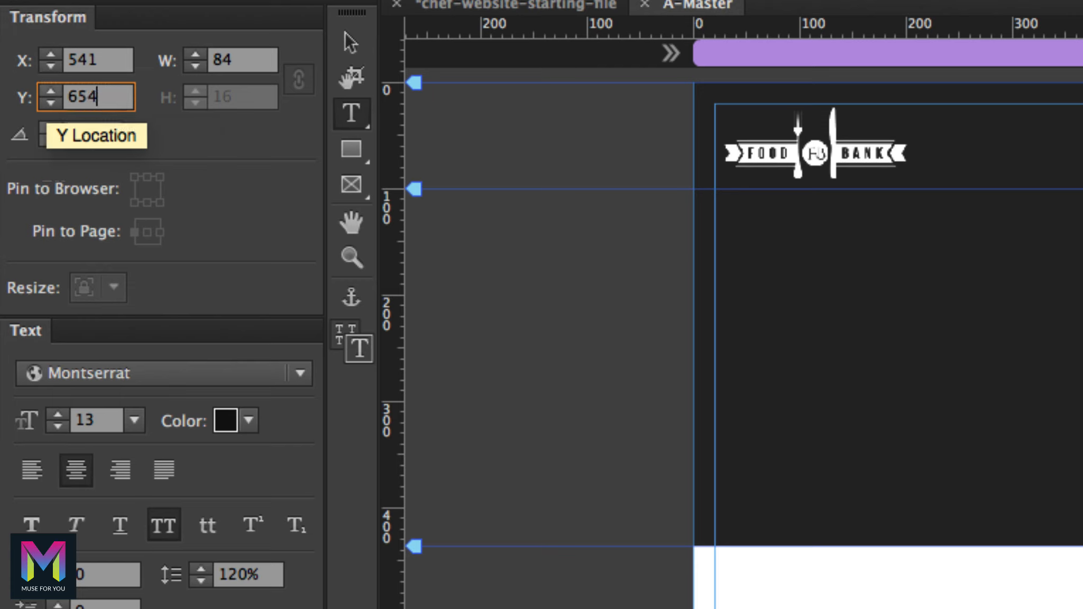
{"action": "key", "text": "Return"}
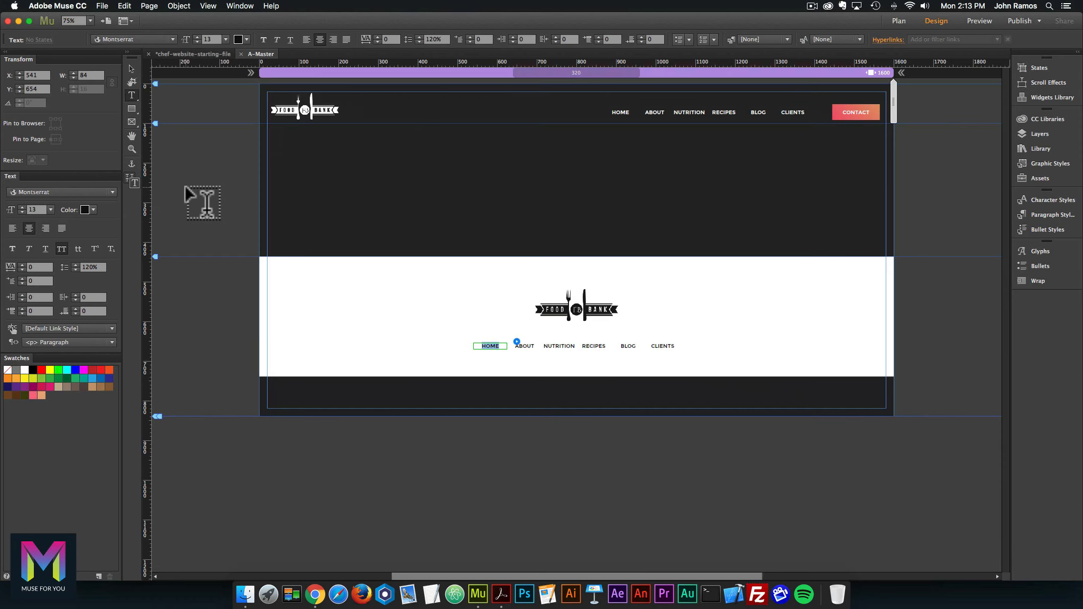
Select the whole footer menu instead of its label and set its Y position to 654
{"action": "left_click", "coordinate": [131, 68]}
{"action": "left_click", "coordinate": [546, 342]}
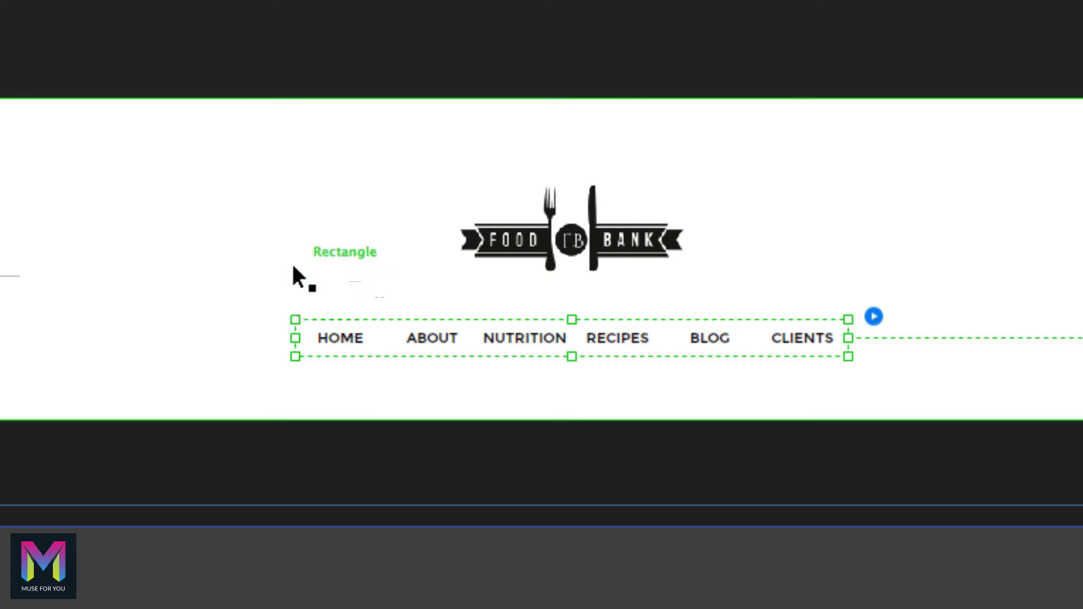
{"action": "left_click", "coordinate": [474, 323]}
{"action": "left_click", "coordinate": [473, 319]}
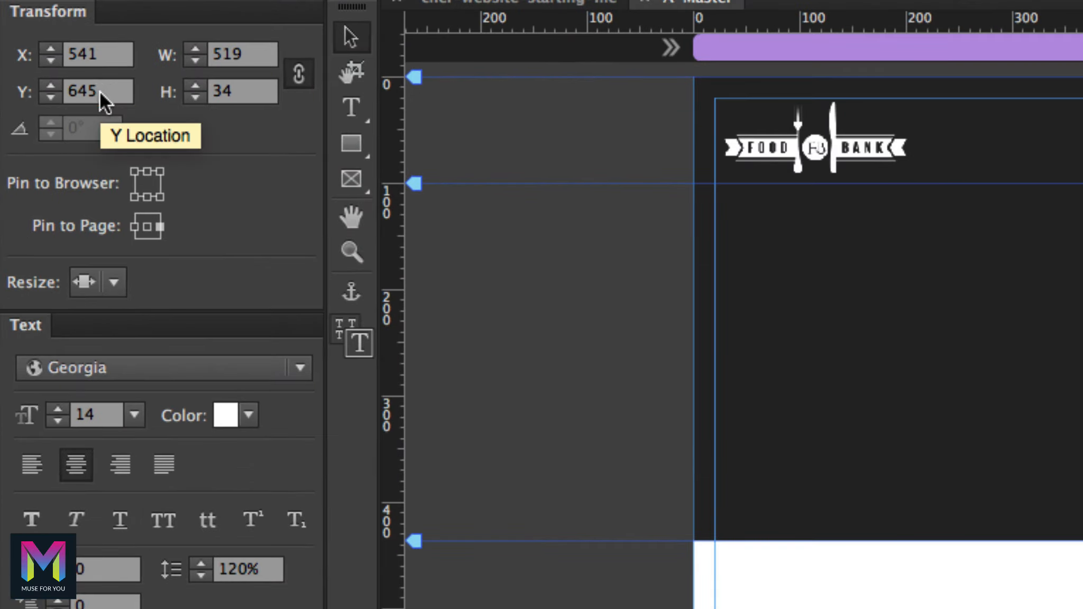
{"action": "left_click", "coordinate": [102, 94]}
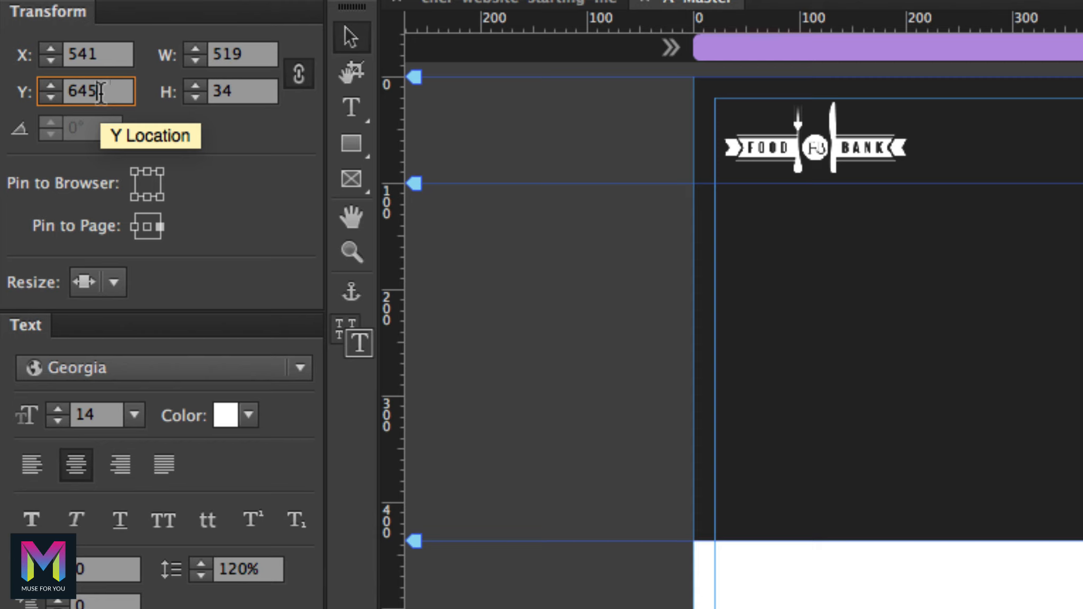
{"action": "left_click_drag", "start_coordinate": [108, 93], "coordinate": [78, 93]}
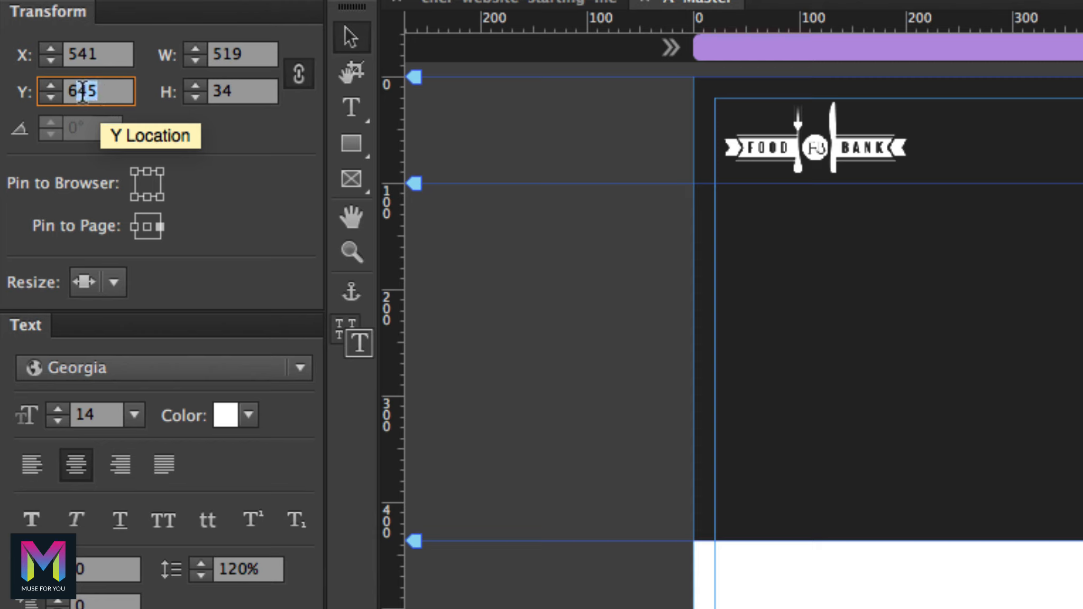
{"action": "type", "text": "54"}
{"action": "key", "text": "Return"}
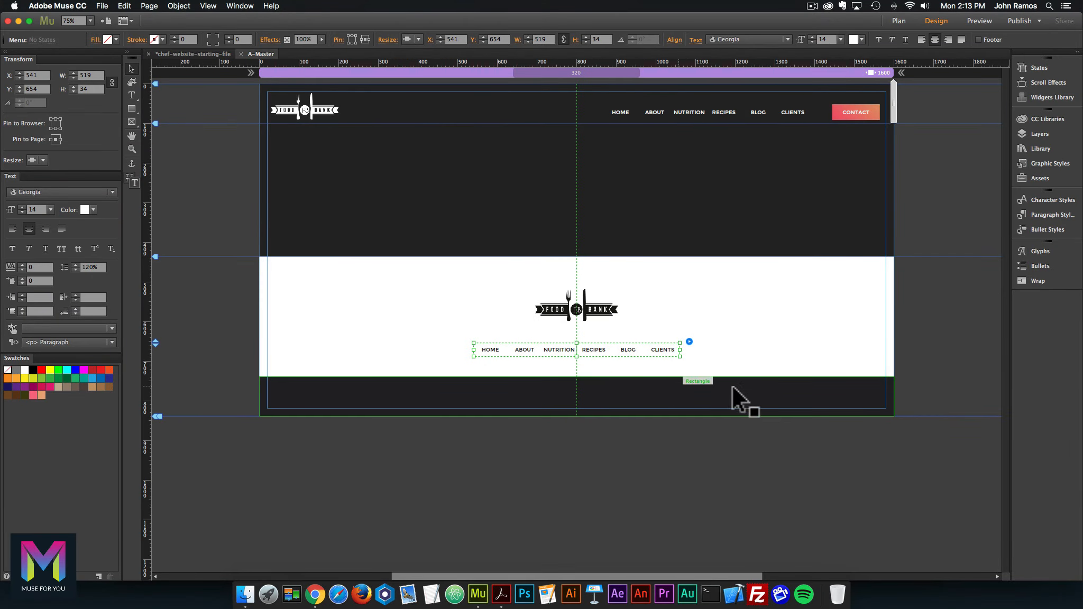
{"action": "left_click", "coordinate": [776, 482]}
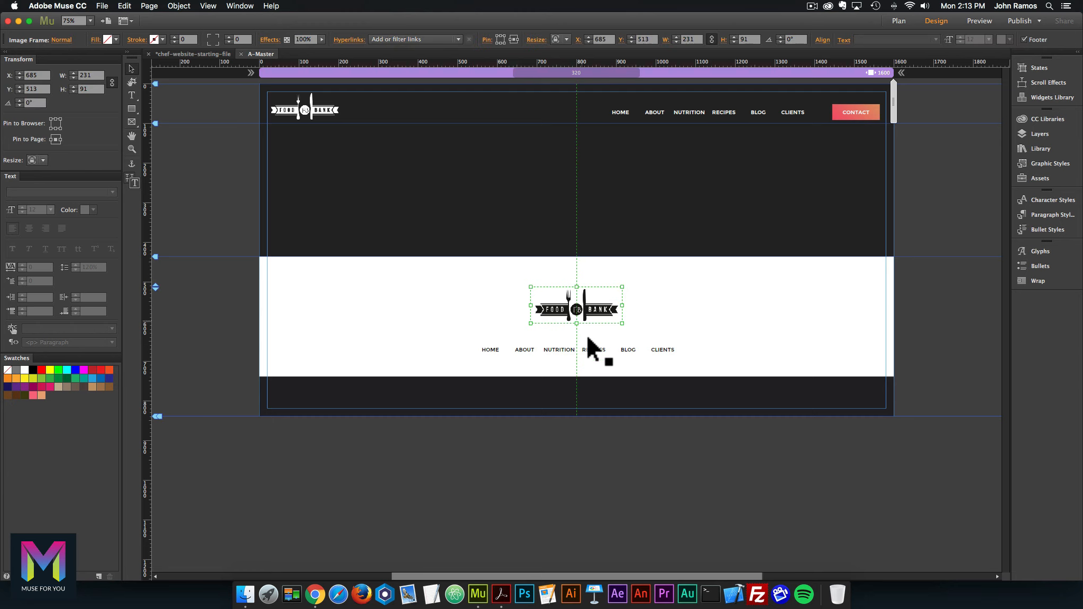
{"action": "left_click", "coordinate": [593, 350]}
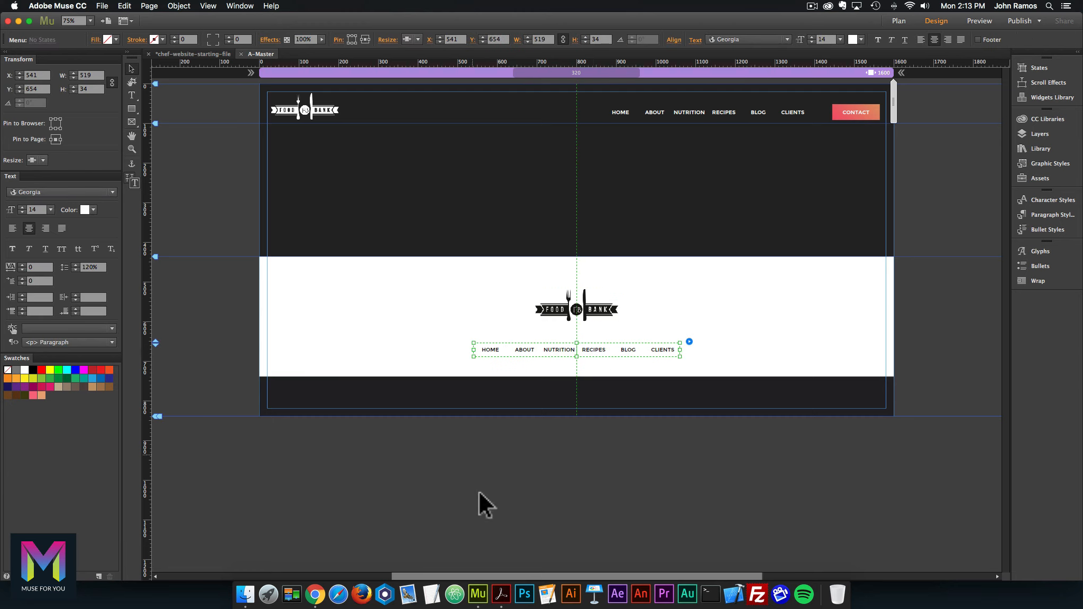
Switch to the specification PDF in Acrobat, read the footer social logo notes, and return to Adobe Muse
{"action": "left_click", "coordinate": [501, 593]}
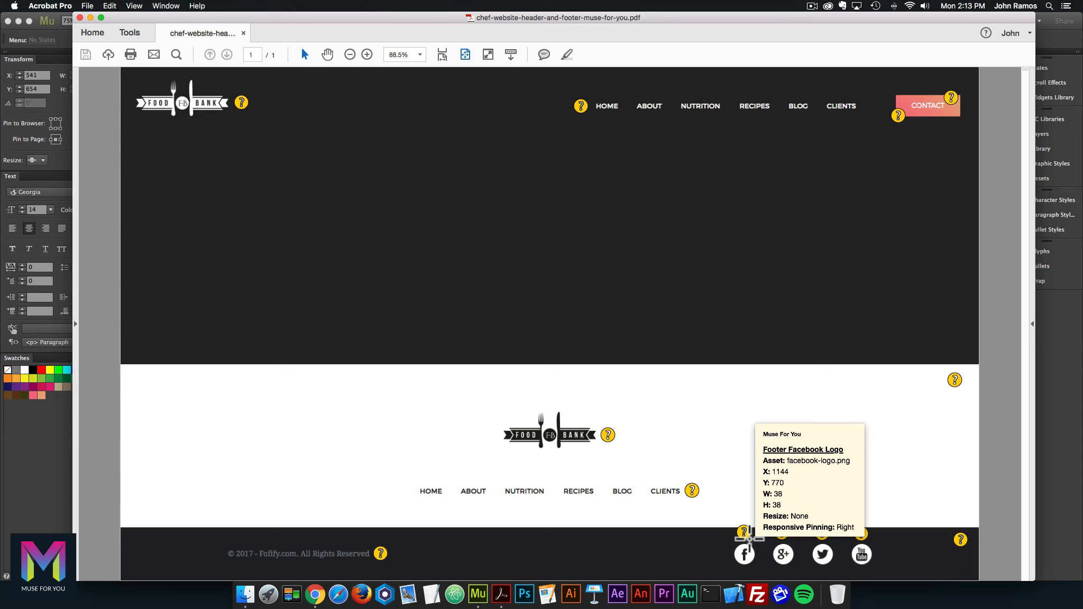
{"action": "mouse_move", "coordinate": [822, 536]}
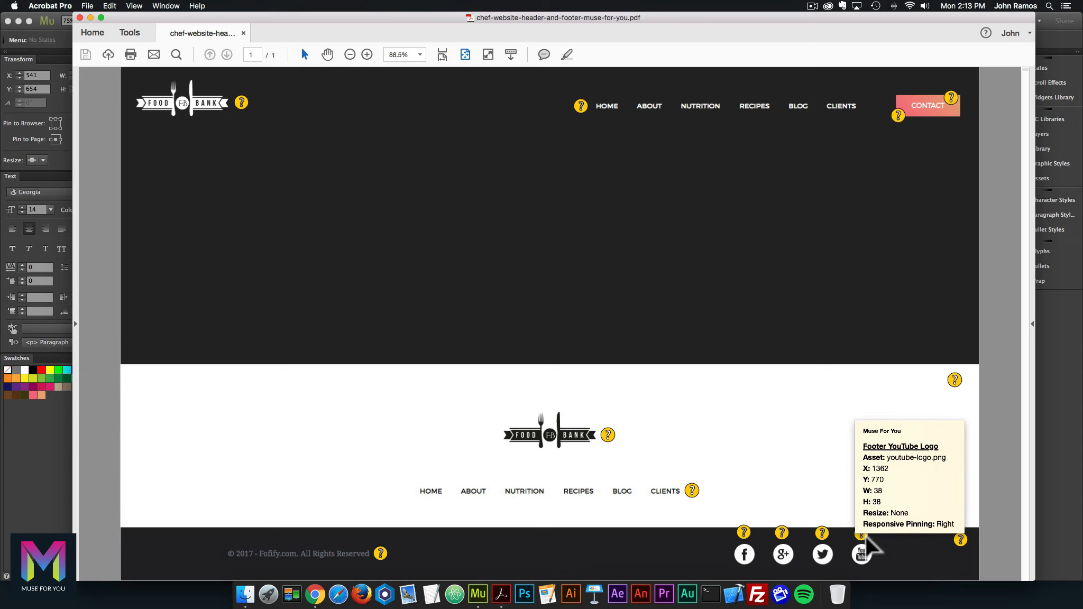
{"action": "left_click", "coordinate": [478, 587]}
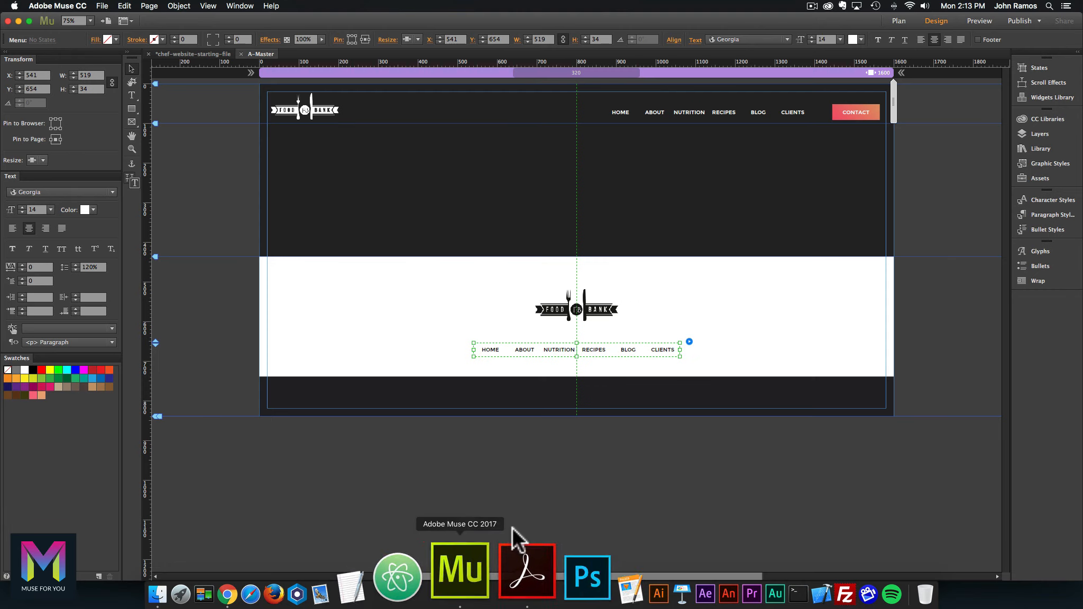
From the assets folder in Finder, load facebook-logo.png, google-plus-logo.png, twitter-logo.png and youtube-logo.png into Adobe Muse for placement
{"action": "left_click", "coordinate": [239, 589]}
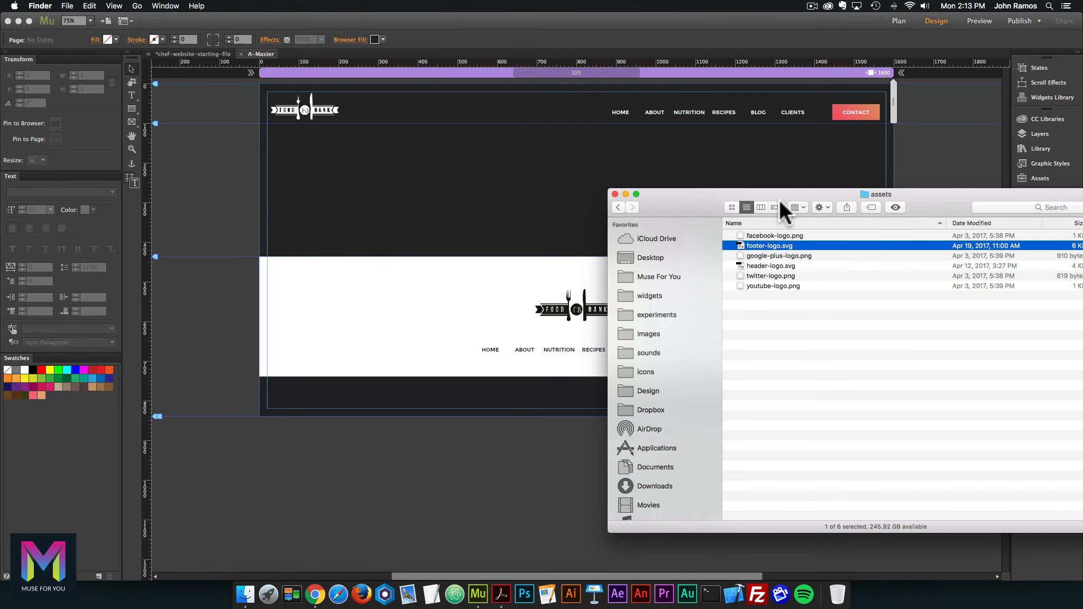
{"action": "left_click_drag", "start_coordinate": [779, 200], "coordinate": [663, 187]}
{"action": "left_click", "coordinate": [642, 222]}
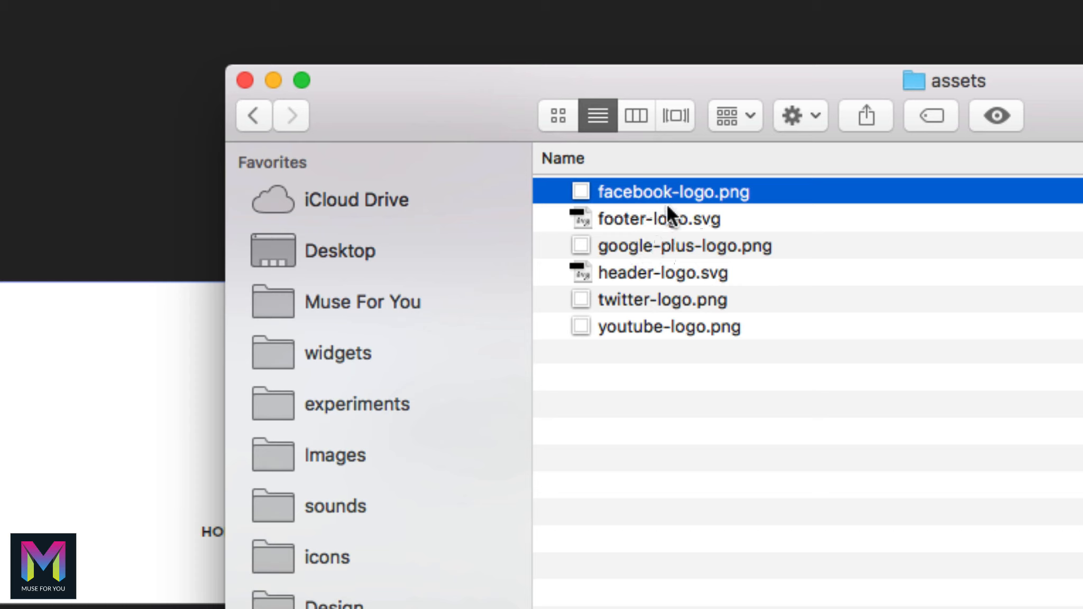
{"action": "left_click", "coordinate": [631, 245], "text": "super"}
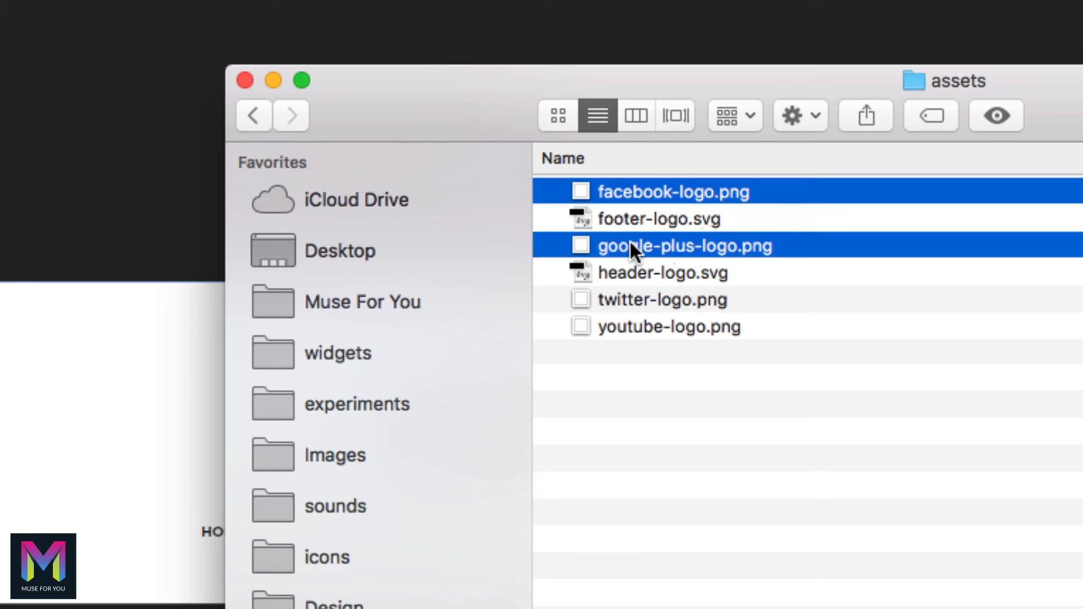
{"action": "left_click", "coordinate": [627, 307], "text": "super"}
{"action": "left_click", "coordinate": [638, 324], "text": "super"}
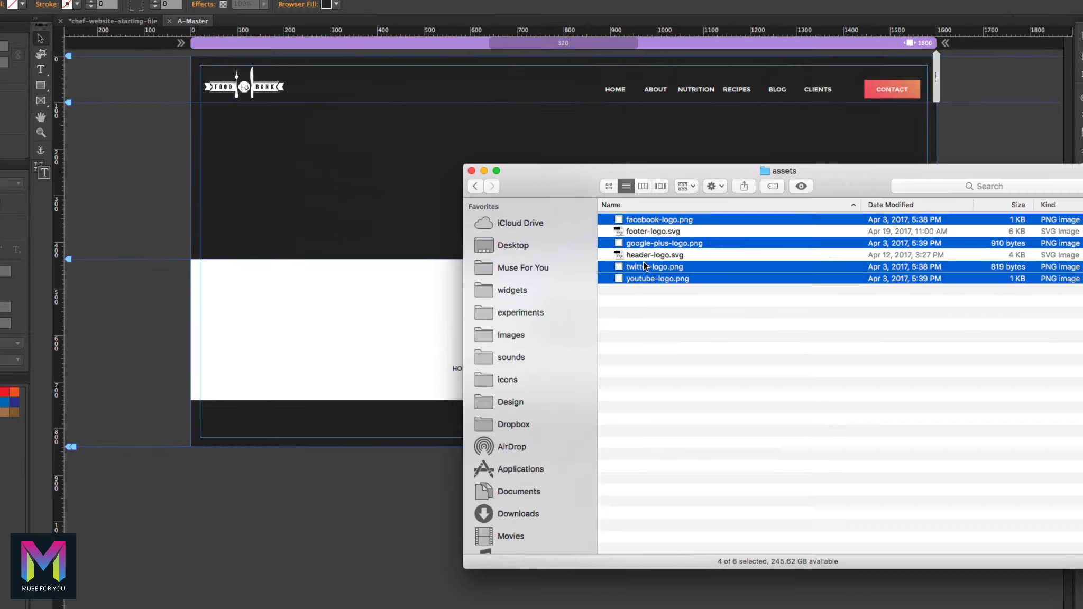
{"action": "left_click_drag", "start_coordinate": [632, 289], "coordinate": [0, 516]}
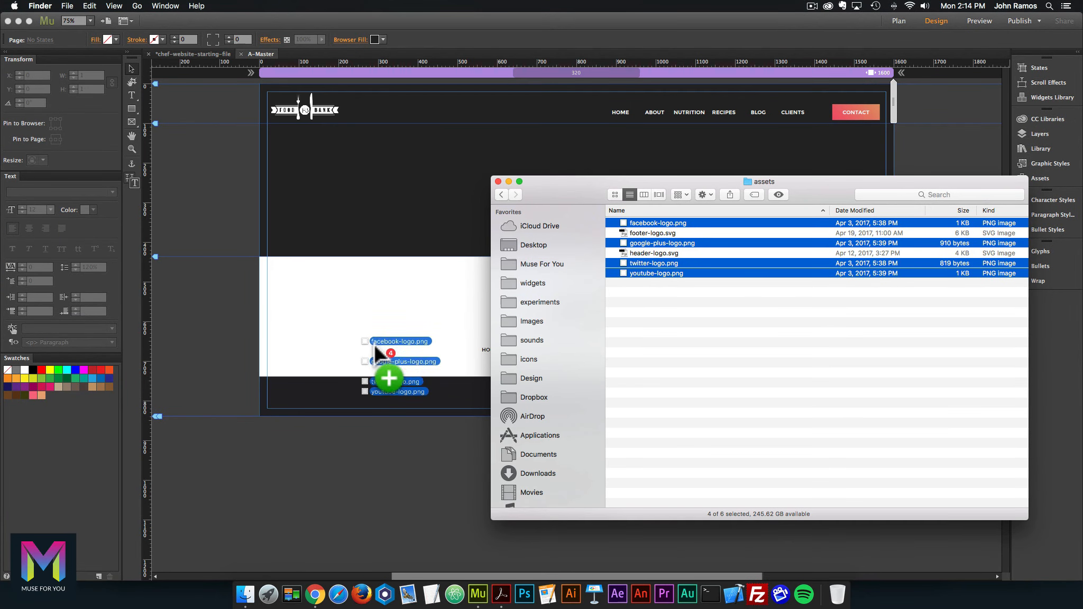
{"action": "left_click_drag", "start_coordinate": [375, 345], "coordinate": [411, 392]}
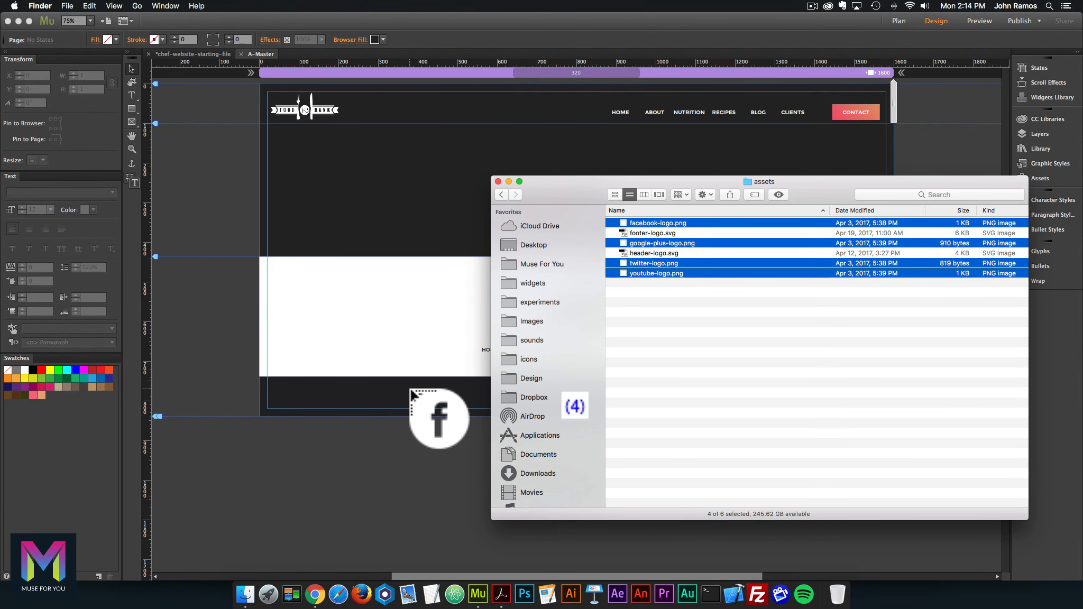
Place the Facebook, Google+, Twitter and YouTube logos in a row on the dark footer bar
{"action": "left_click", "coordinate": [408, 393]}
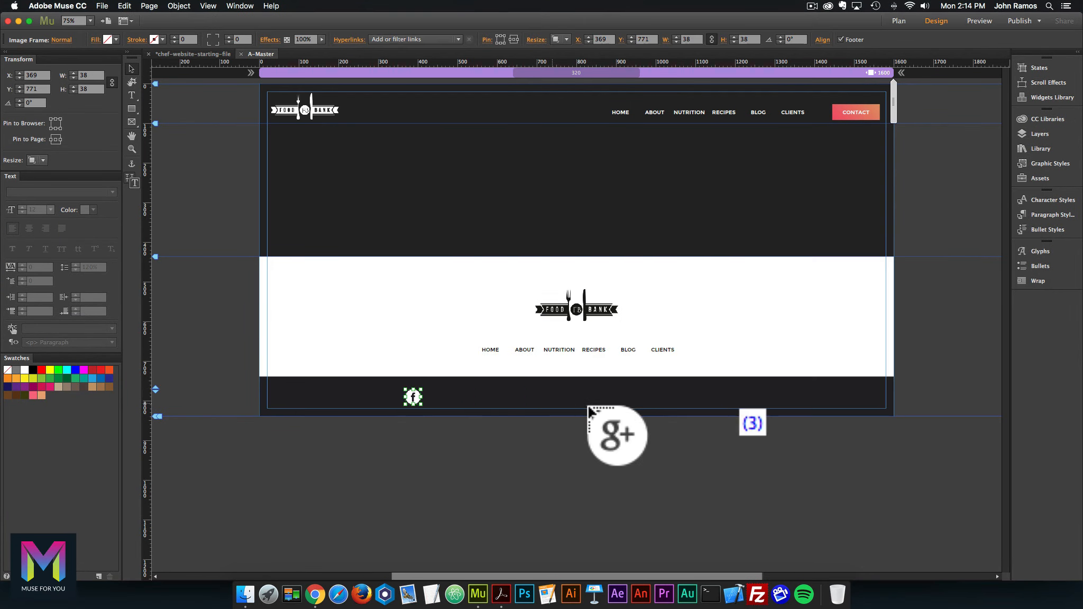
{"action": "left_click", "coordinate": [731, 390]}
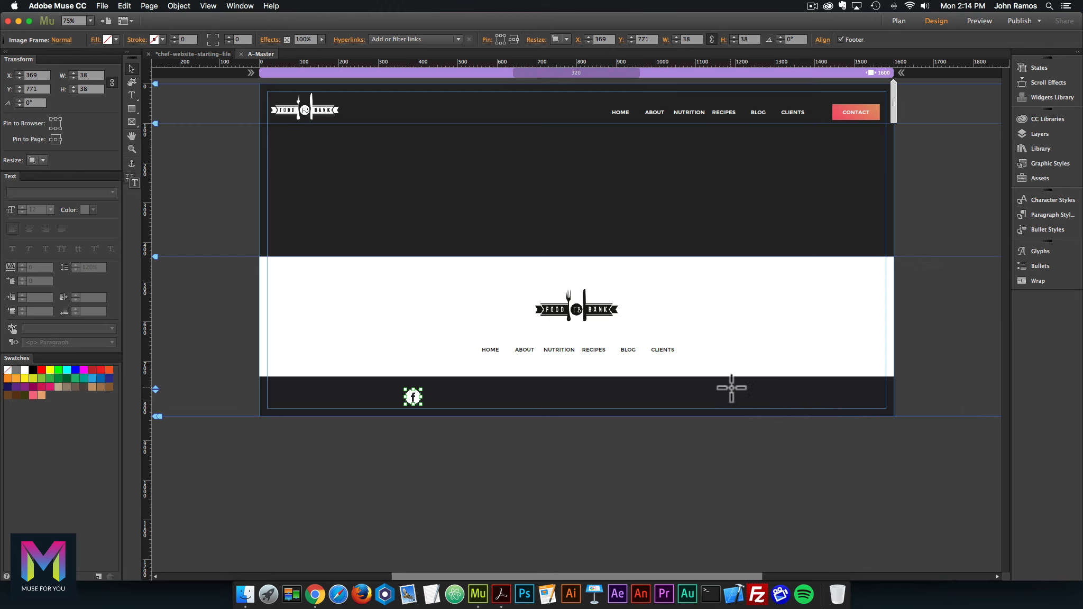
{"action": "left_click", "coordinate": [810, 390]}
{"action": "left_click", "coordinate": [862, 390]}
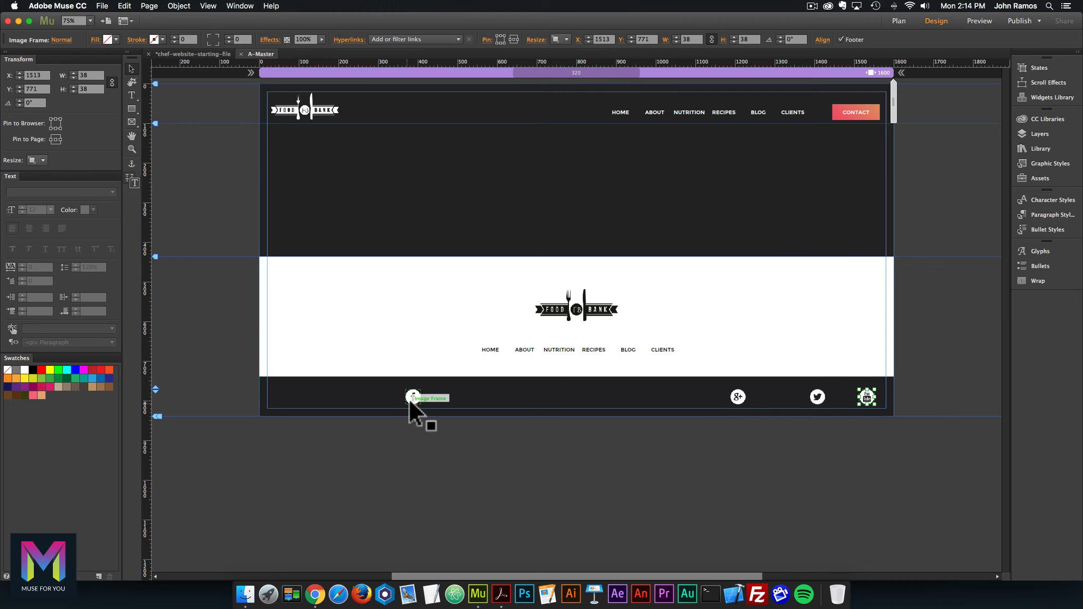
Rearrange the Facebook, Twitter and Google+ logos closer together near the right end of the dark footer bar
{"action": "left_click_drag", "start_coordinate": [413, 397], "coordinate": [691, 393]}
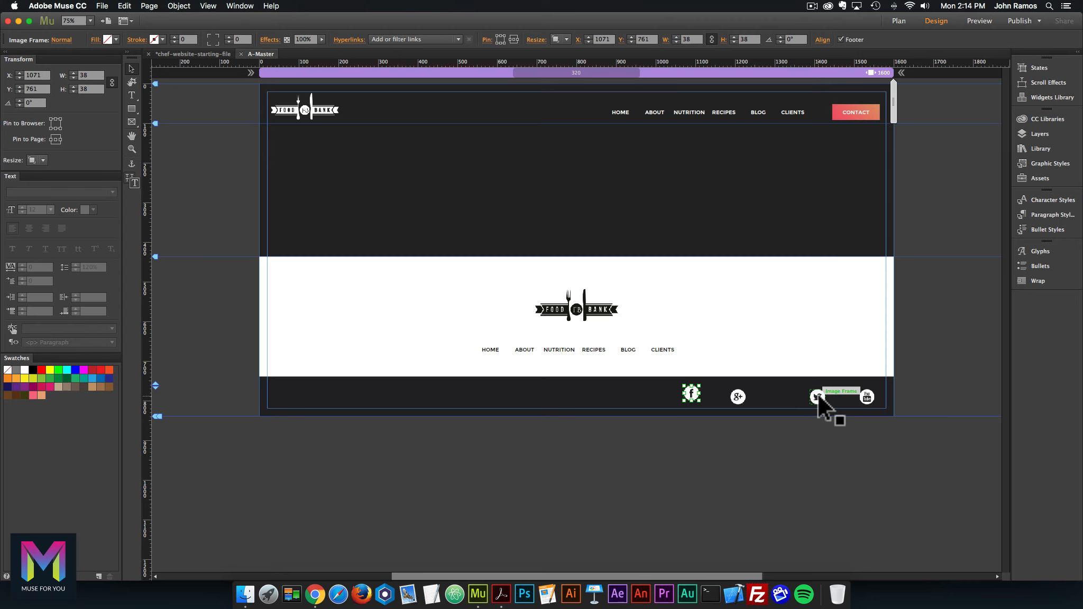
{"action": "left_click_drag", "start_coordinate": [818, 396], "coordinate": [869, 393]}
{"action": "left_click_drag", "start_coordinate": [745, 397], "coordinate": [803, 393]}
{"action": "left_click_drag", "start_coordinate": [689, 392], "coordinate": [767, 392]}
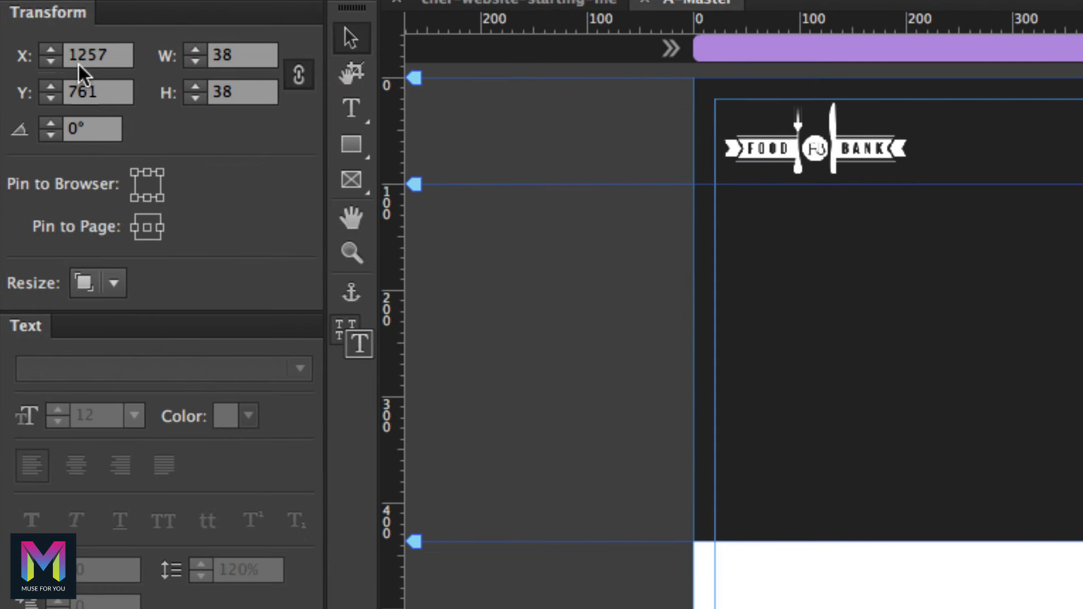
Set the Facebook logo's X position to 1144 and Y position to 770
{"action": "left_click", "coordinate": [94, 61]}
{"action": "type", "text": "1144"}
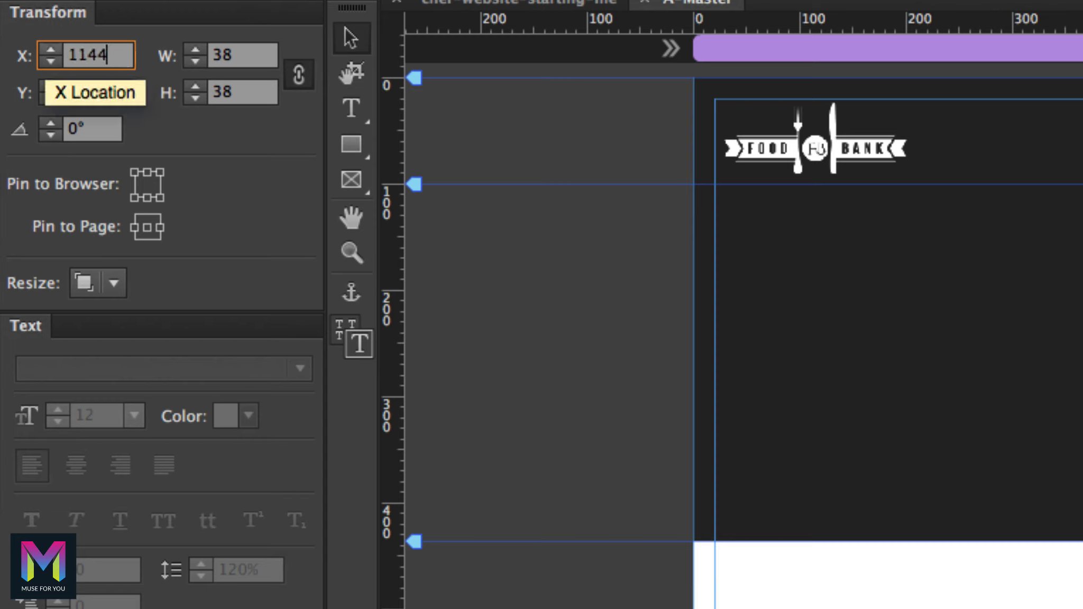
{"action": "key", "text": "Tab"}
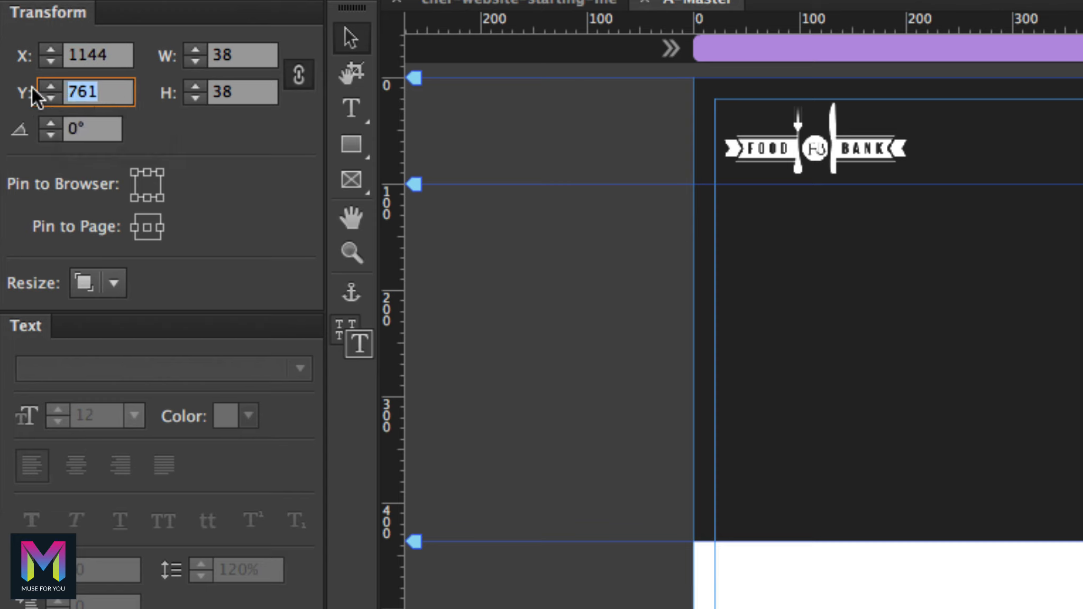
{"action": "type", "text": "770"}
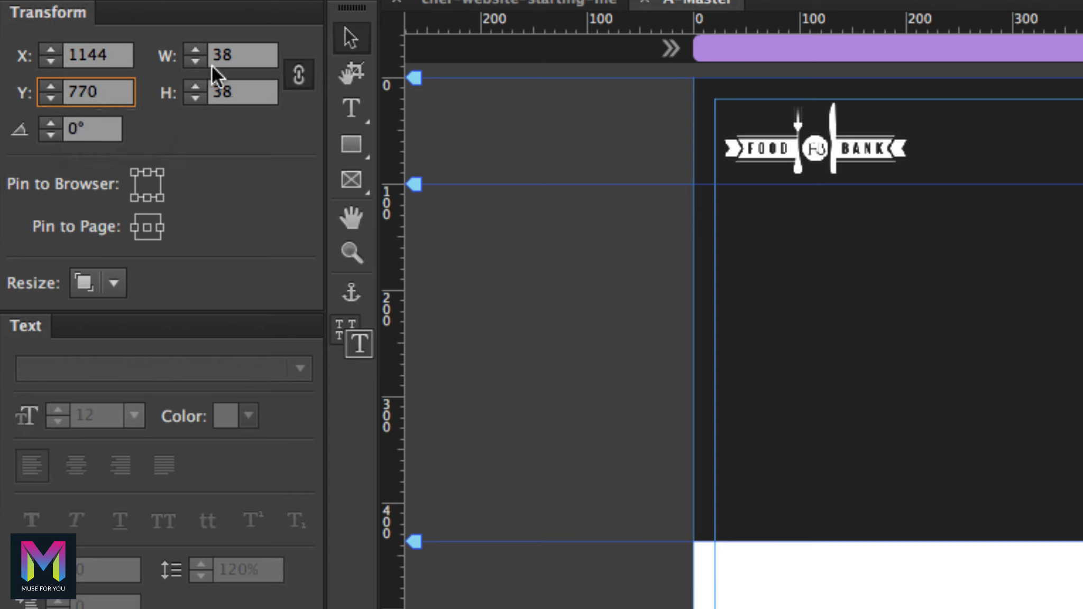
{"action": "key", "text": "Tab"}
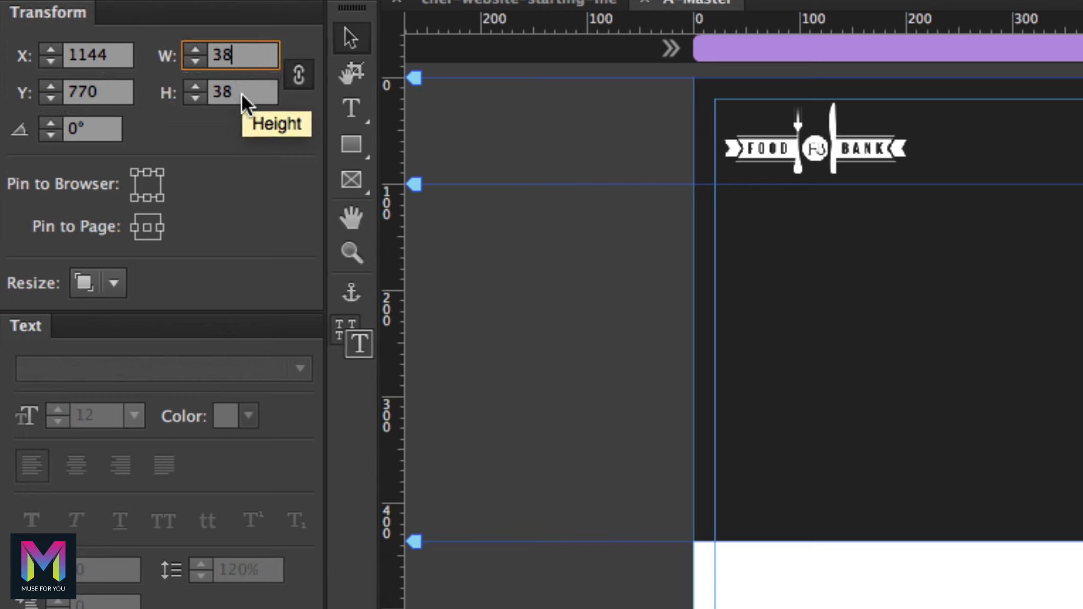
{"action": "left_click", "coordinate": [243, 93]}
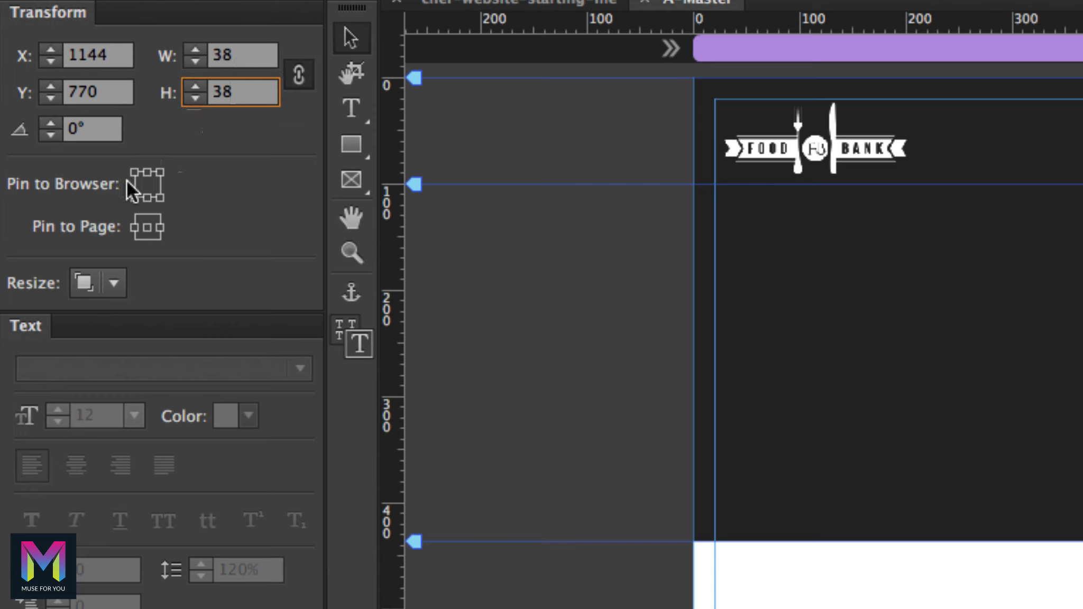
Pin the Facebook logo to the right of the page and set its resize option to None
{"action": "left_click", "coordinate": [159, 226]}
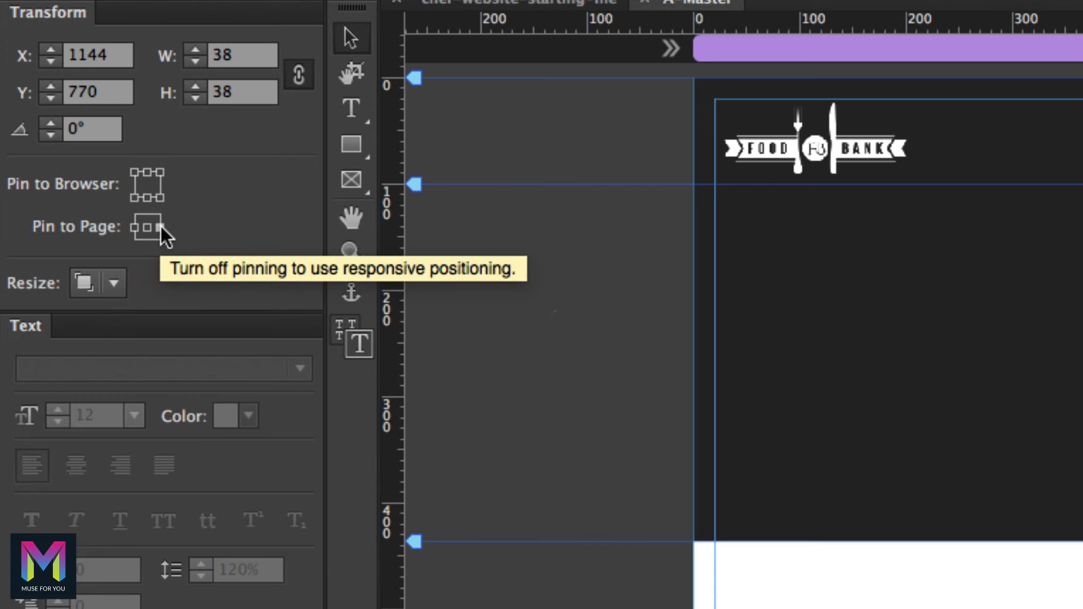
{"action": "left_click", "coordinate": [113, 283]}
{"action": "left_click", "coordinate": [114, 314]}
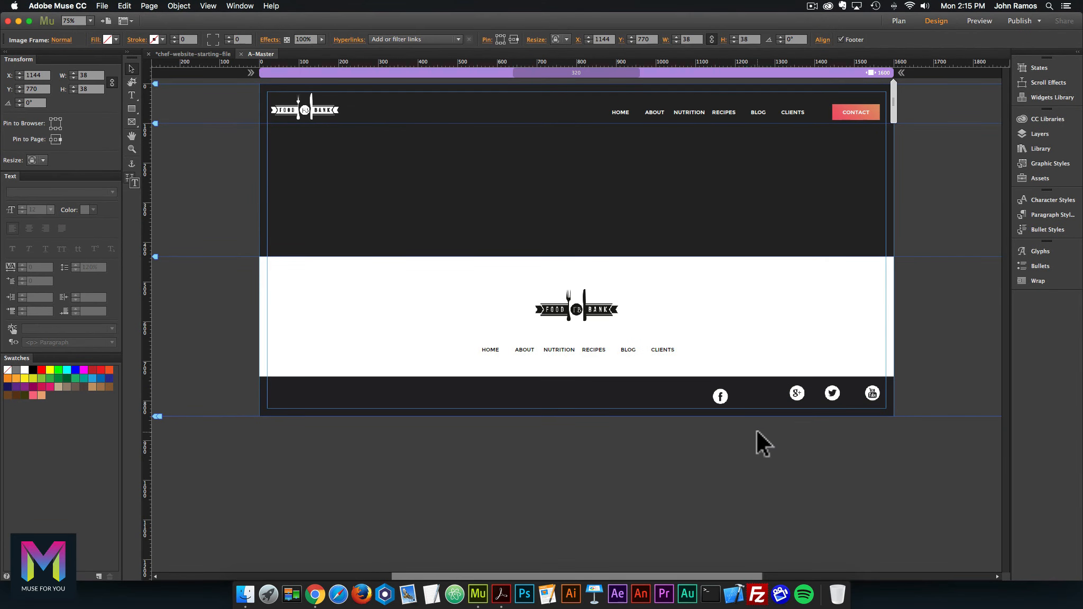
{"action": "left_click", "coordinate": [837, 423]}
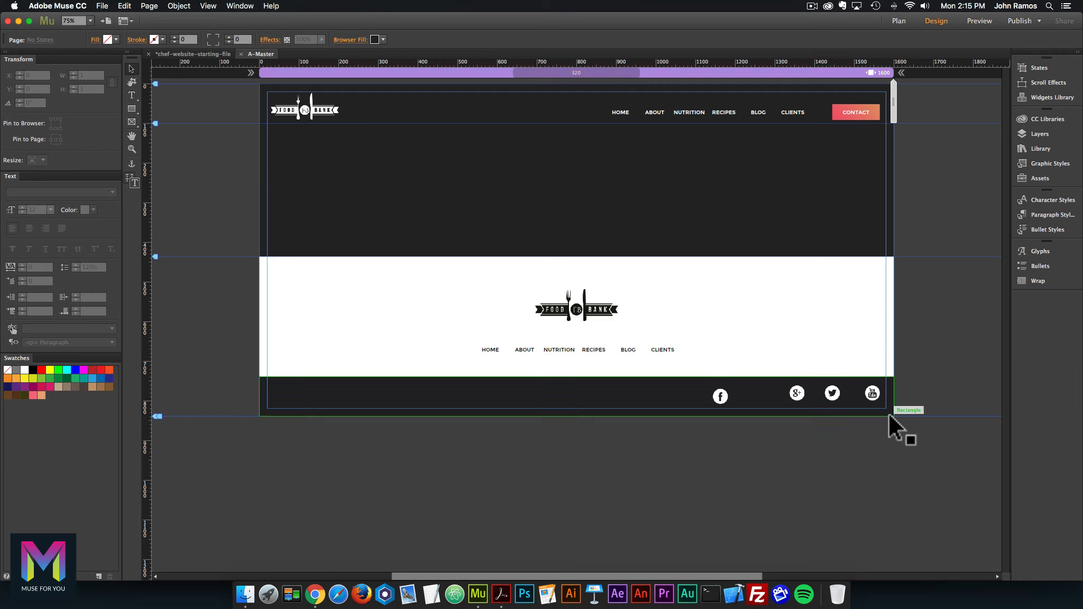
Select the YouTube logo, check the footer layout in the specification PDF in Acrobat, and return to Adobe Muse
{"action": "left_click", "coordinate": [871, 392]}
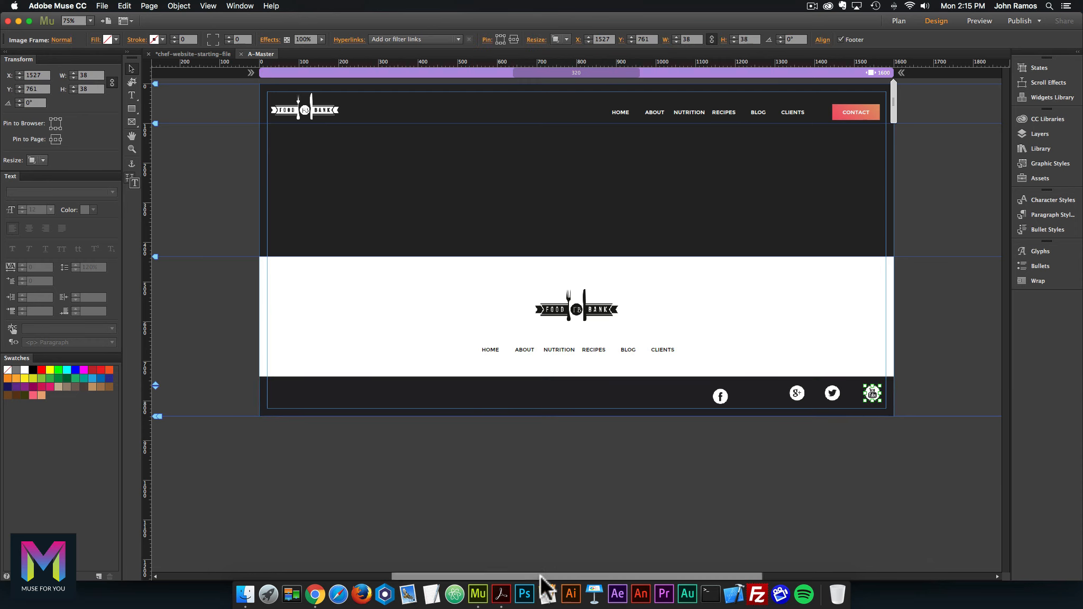
{"action": "left_click", "coordinate": [499, 587]}
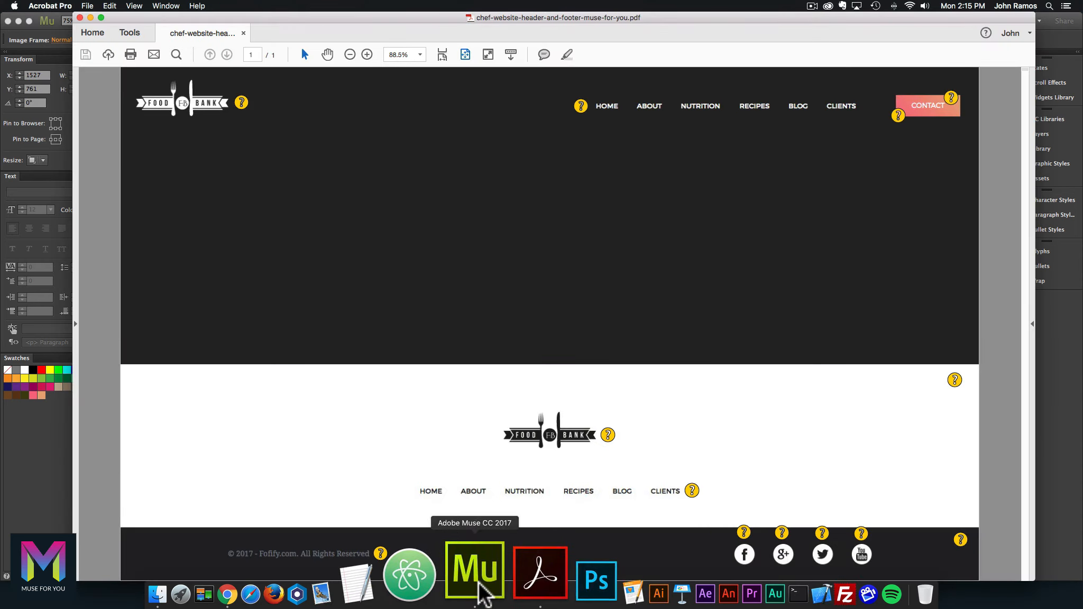
{"action": "left_click", "coordinate": [482, 581]}
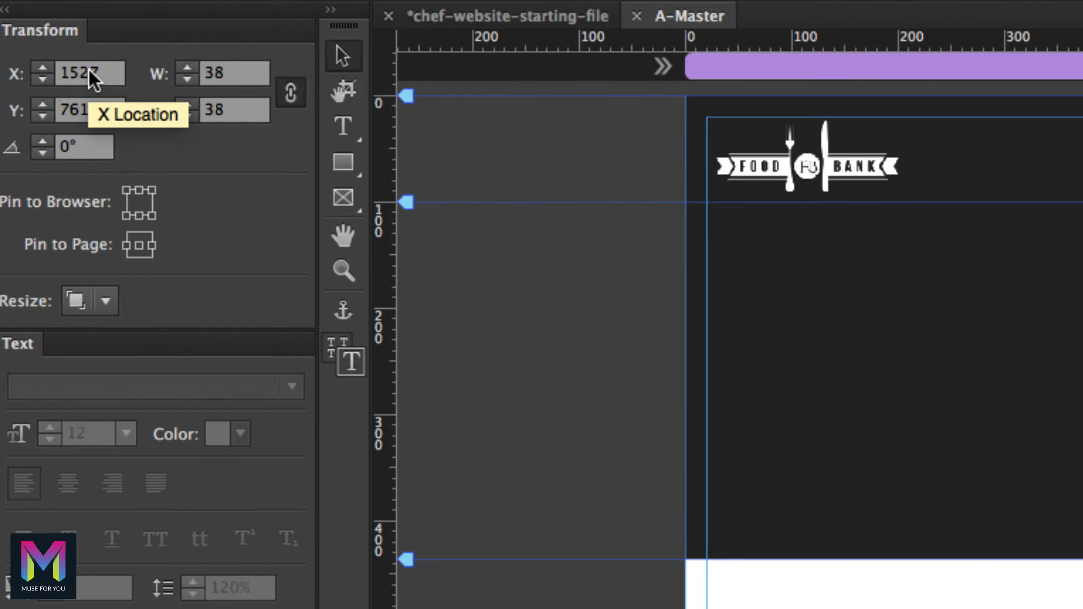
Set the YouTube logo's X position to 1362 and Y position to 770
{"action": "left_click", "coordinate": [102, 71]}
{"action": "type", "text": "1"}
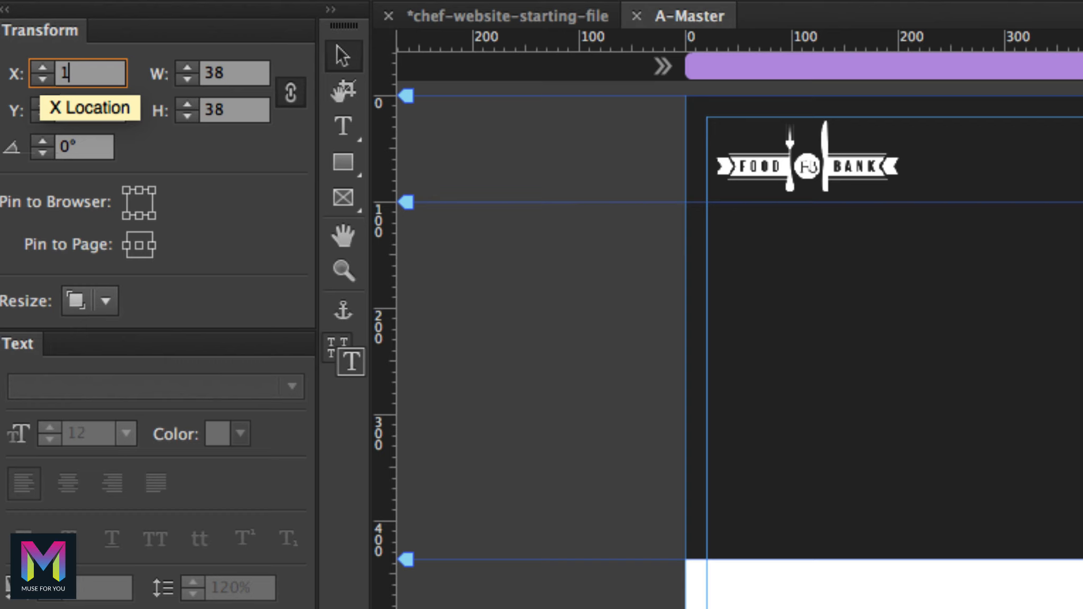
{"action": "type", "text": "362"}
{"action": "key", "text": "Tab"}
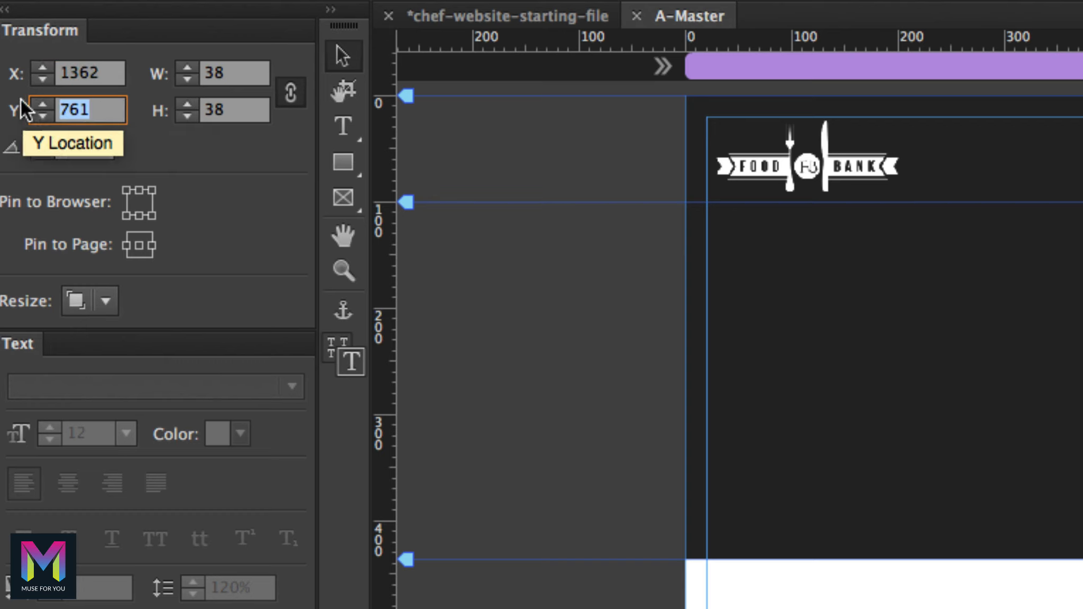
{"action": "type", "text": "770"}
{"action": "key", "text": "Return"}
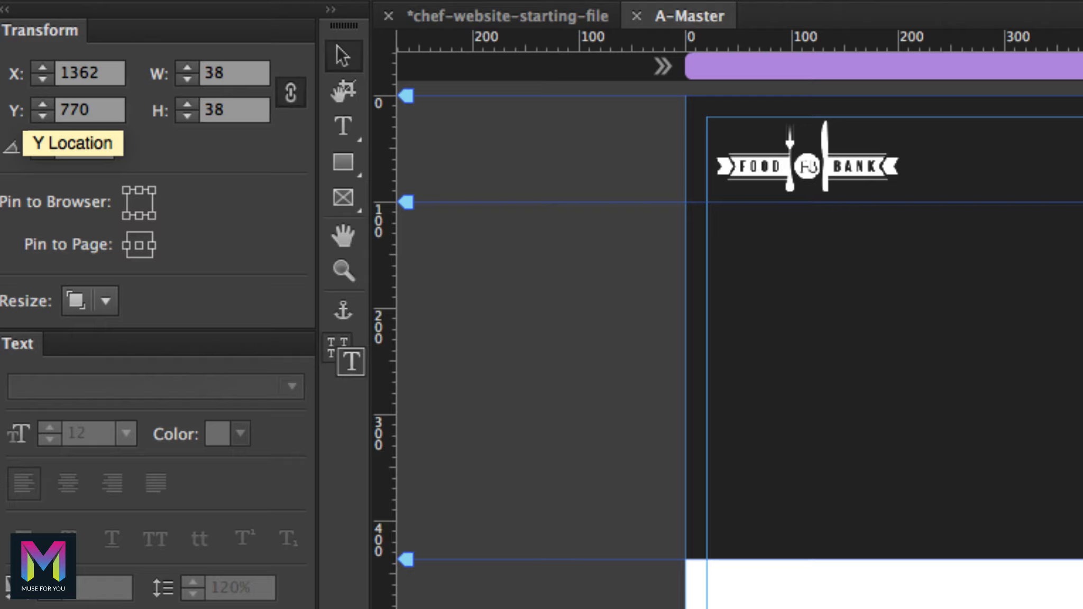
Pin the YouTube logo to the right of the page and set its resize option to None
{"action": "left_click", "coordinate": [152, 245]}
{"action": "left_click", "coordinate": [107, 302]}
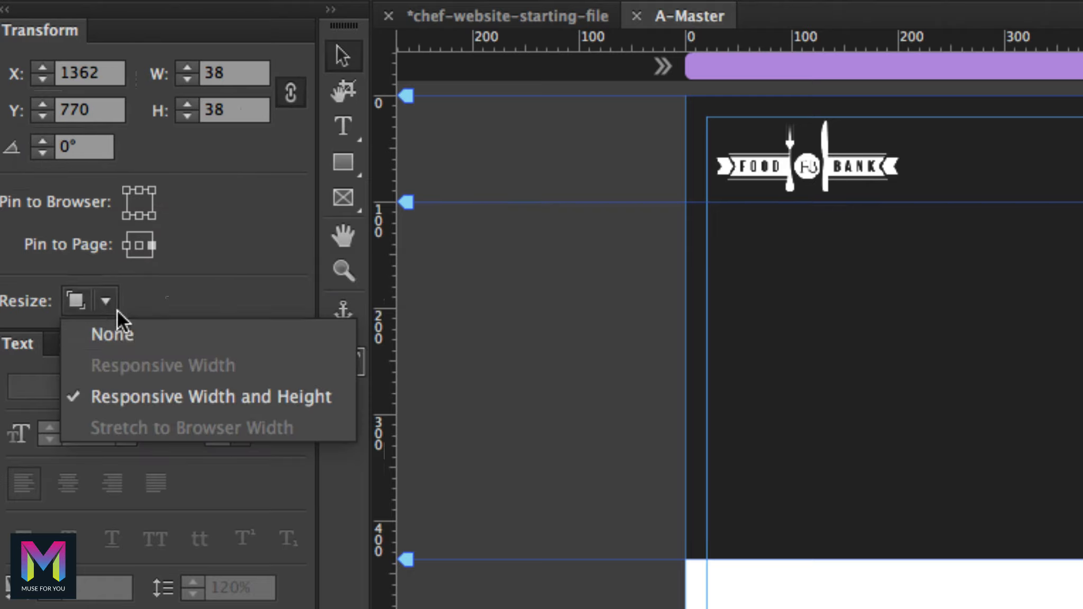
{"action": "left_click", "coordinate": [124, 330]}
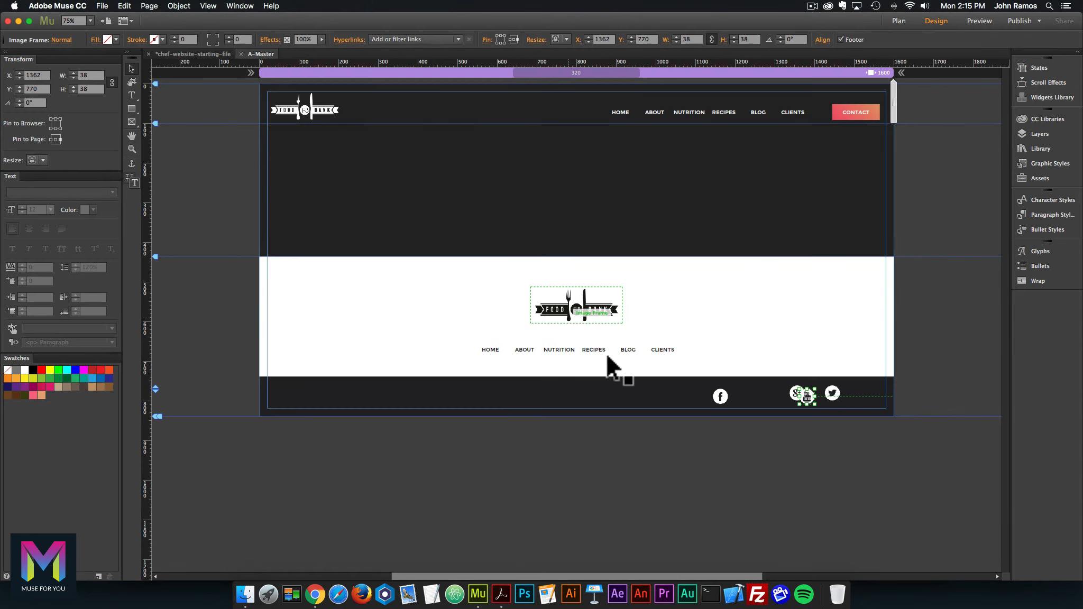
{"action": "left_click", "coordinate": [749, 449]}
Move the Google+ logo beside the Facebook logo and the Twitter logo between Google+ and YouTube, aligned in one row
{"action": "left_click_drag", "start_coordinate": [800, 398], "coordinate": [751, 391]}
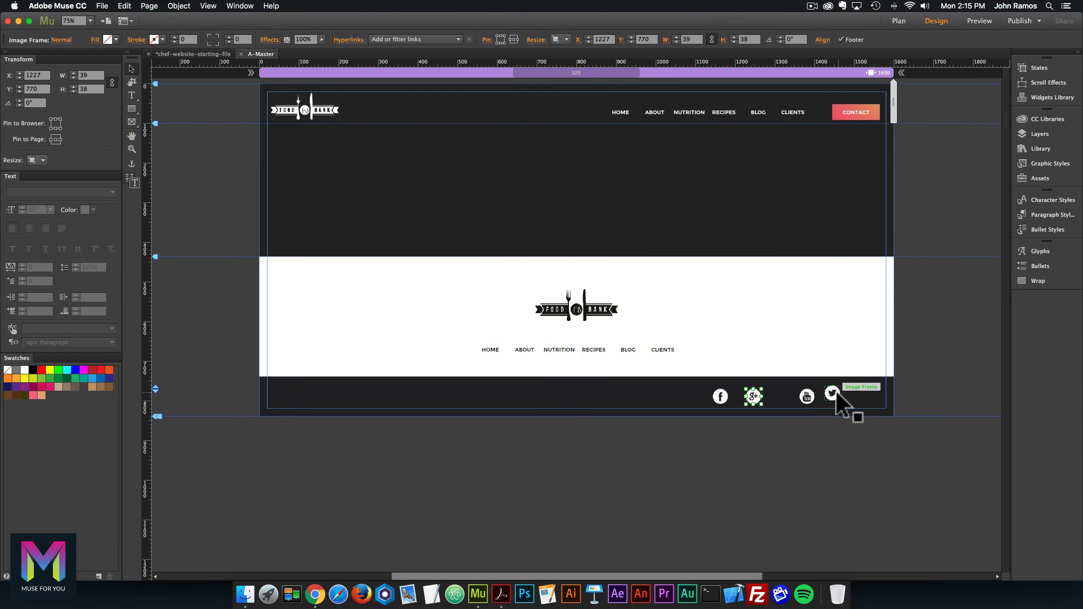
{"action": "left_click_drag", "start_coordinate": [837, 393], "coordinate": [752, 396]}
{"action": "left_click", "coordinate": [770, 413]}
Set the Google+ logo's X position to 1216, keeping its Y position at 770
{"action": "left_click", "coordinate": [751, 397]}
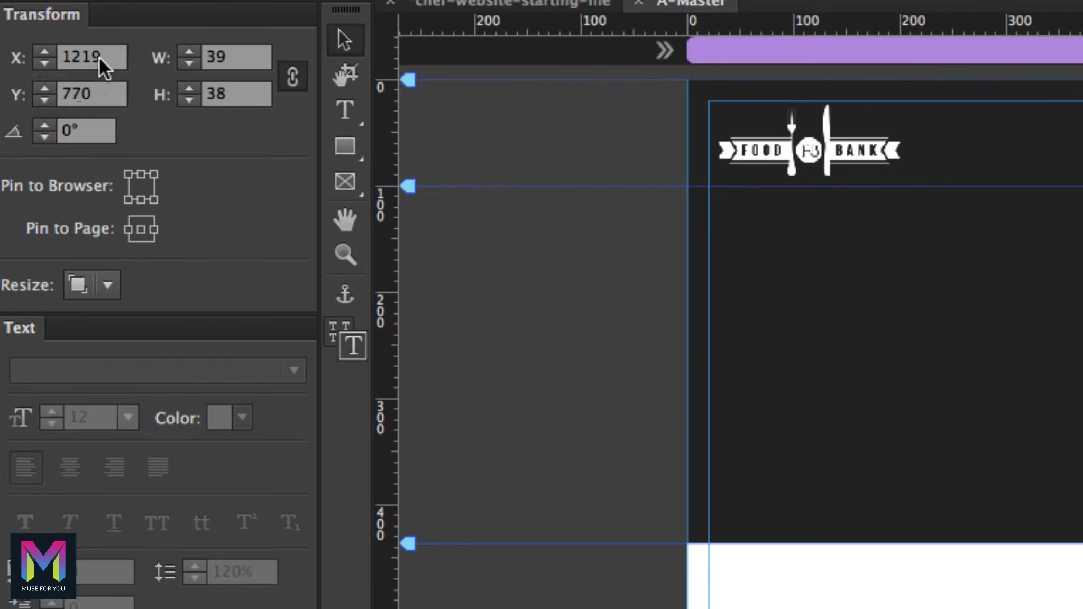
{"action": "left_click_drag", "start_coordinate": [50, 72], "coordinate": [44, 72]}
{"action": "type", "text": "6"}
{"action": "key", "text": "Return"}
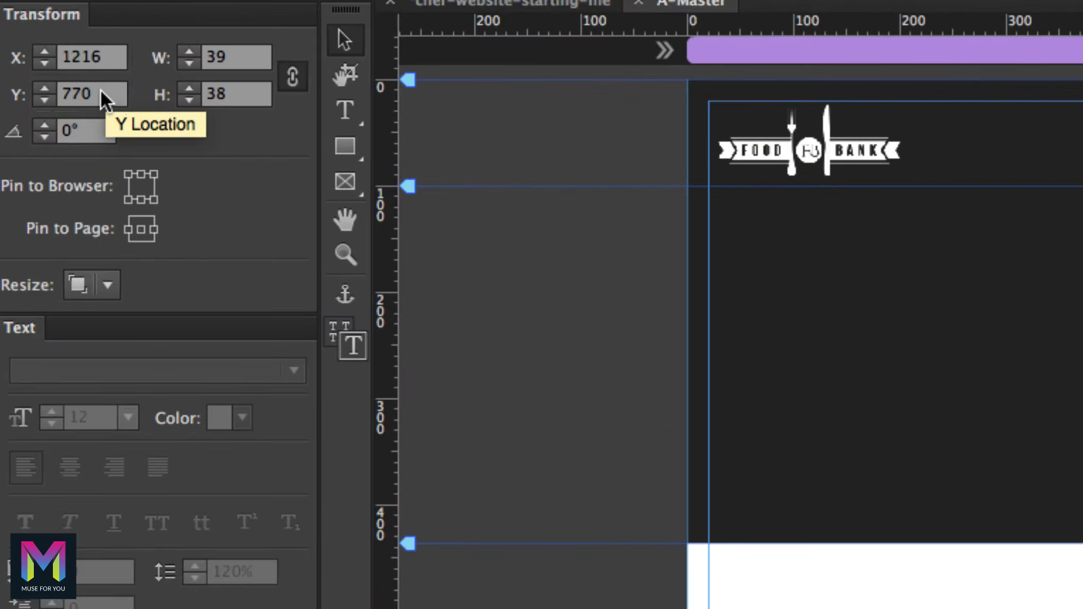
{"action": "left_click", "coordinate": [103, 96]}
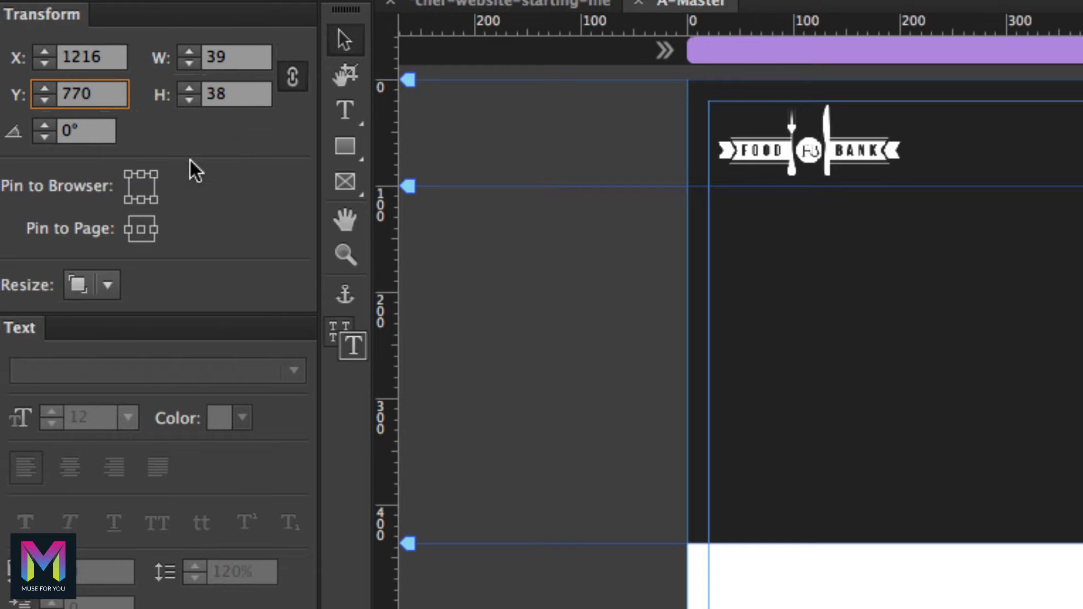
Pin the Google+ logo to the right of the page and set its resize option to None
{"action": "left_click", "coordinate": [154, 230]}
{"action": "left_click", "coordinate": [107, 285]}
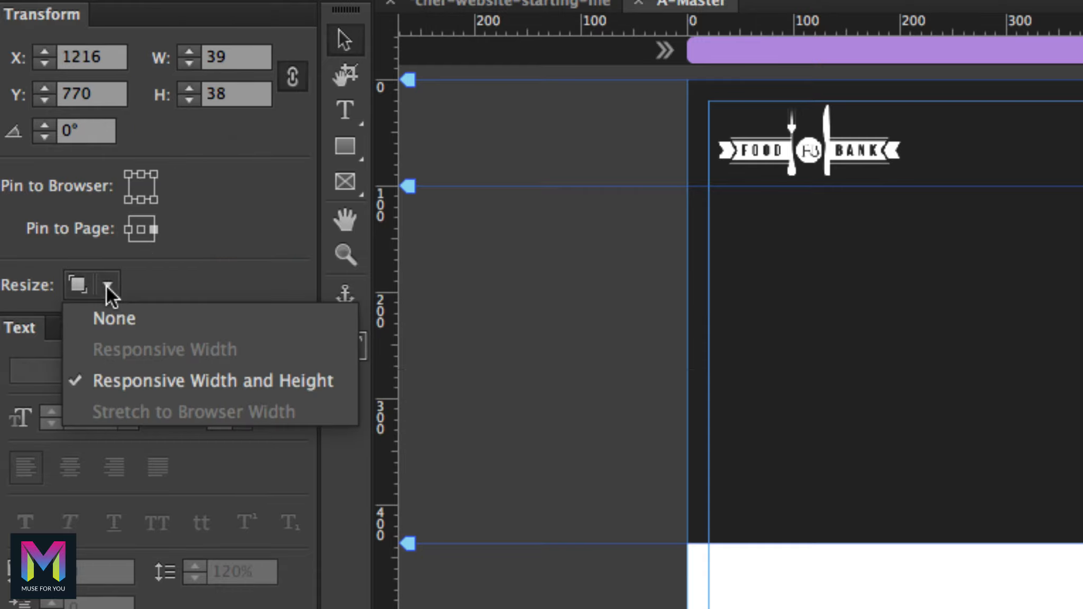
{"action": "left_click", "coordinate": [120, 313]}
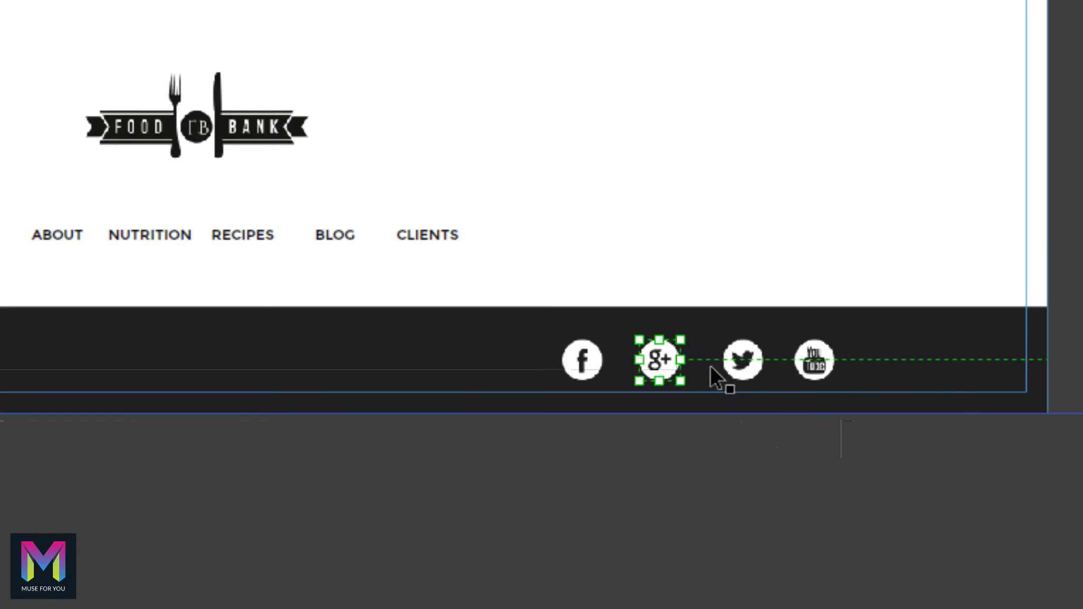
Position the Twitter logo at X 1289 and Y 770, pinned to the right of the page with its resize option set to None
{"action": "left_click", "coordinate": [772, 390]}
{"action": "left_click_drag", "start_coordinate": [772, 389], "coordinate": [741, 365]}
{"action": "left_click", "coordinate": [809, 361]}
{"action": "left_click", "coordinate": [727, 361]}
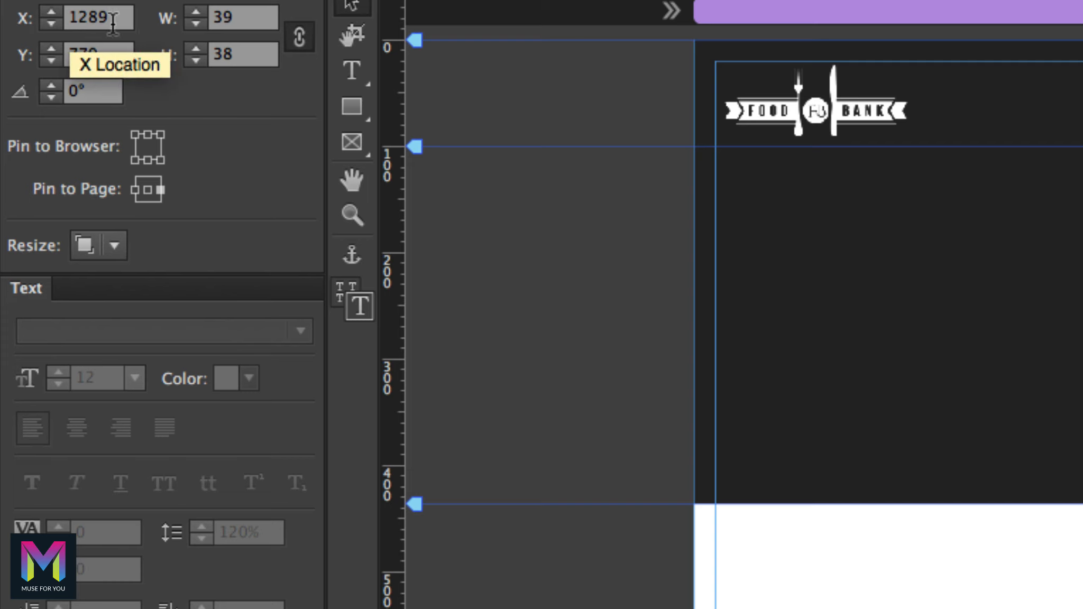
{"action": "left_click", "coordinate": [232, 15]}
{"action": "left_click", "coordinate": [233, 54]}
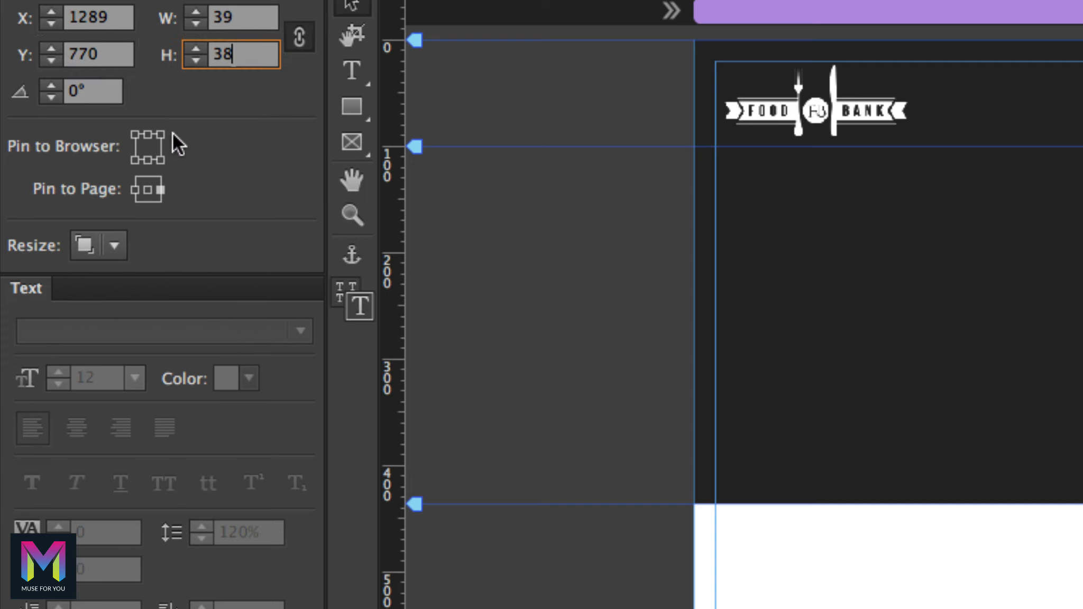
{"action": "left_click", "coordinate": [123, 249]}
{"action": "left_click", "coordinate": [129, 276]}
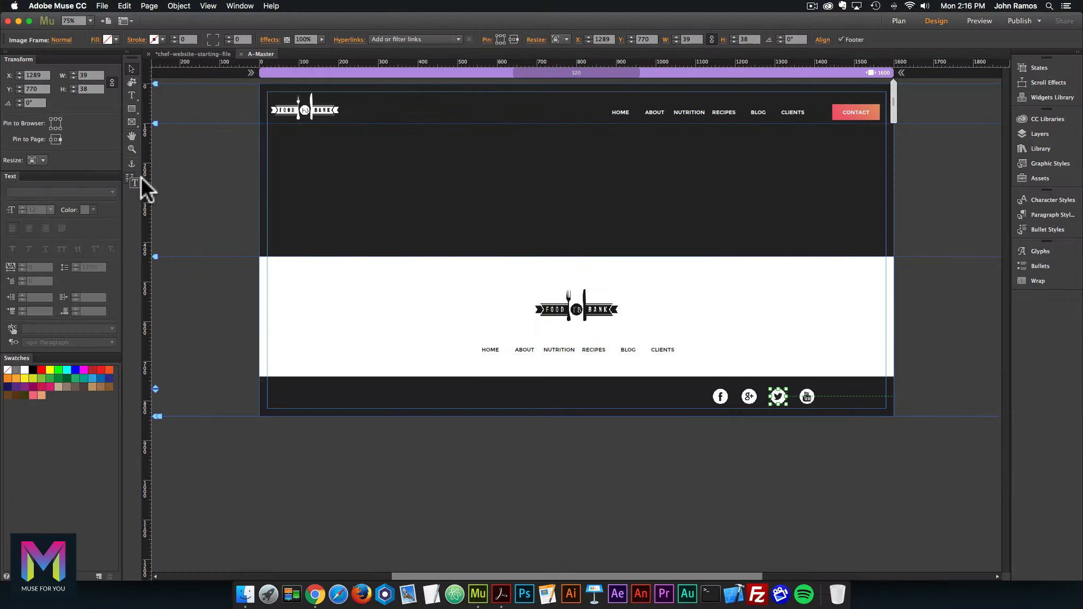
Draw a text frame about 394 by 38 px in the dark footer bar, opposite the social media logos
{"action": "left_click", "coordinate": [733, 431]}
{"action": "left_click", "coordinate": [720, 397]}
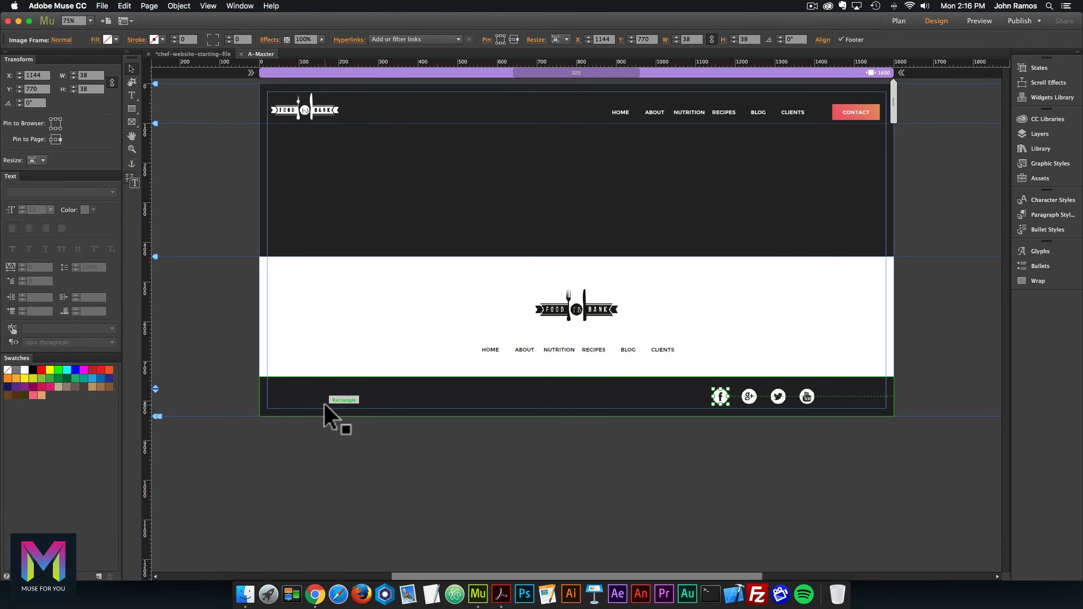
{"action": "left_click", "coordinate": [309, 469]}
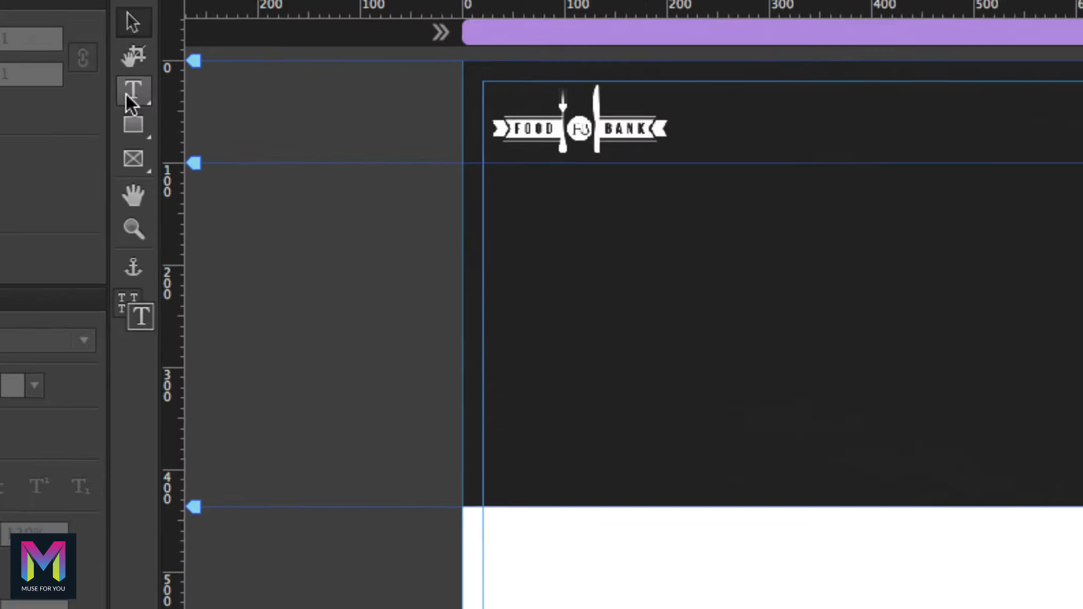
{"action": "left_click", "coordinate": [132, 88]}
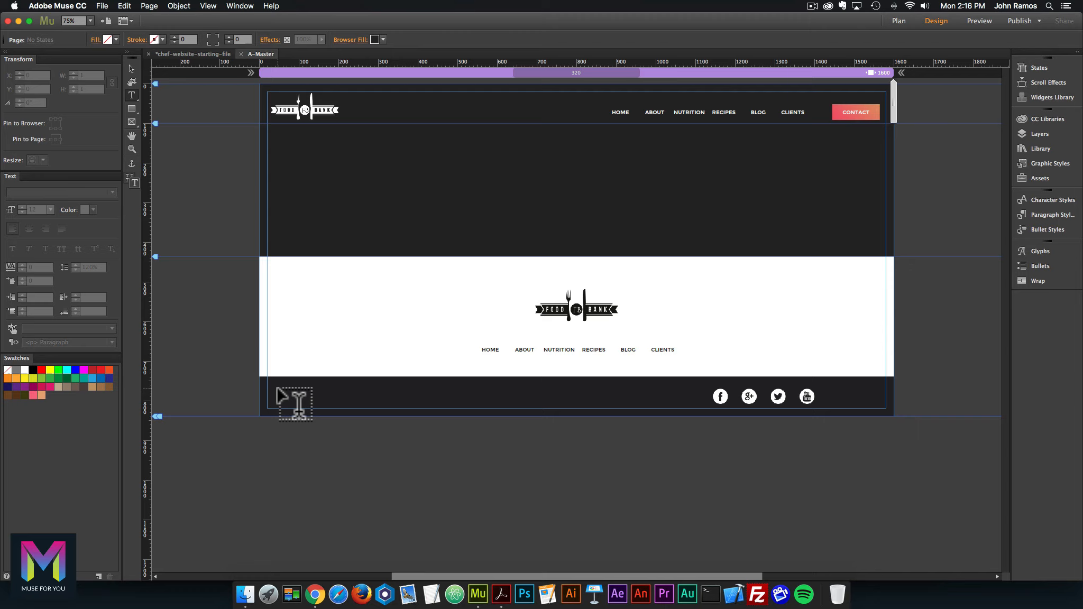
{"action": "left_click_drag", "start_coordinate": [278, 389], "coordinate": [433, 400]}
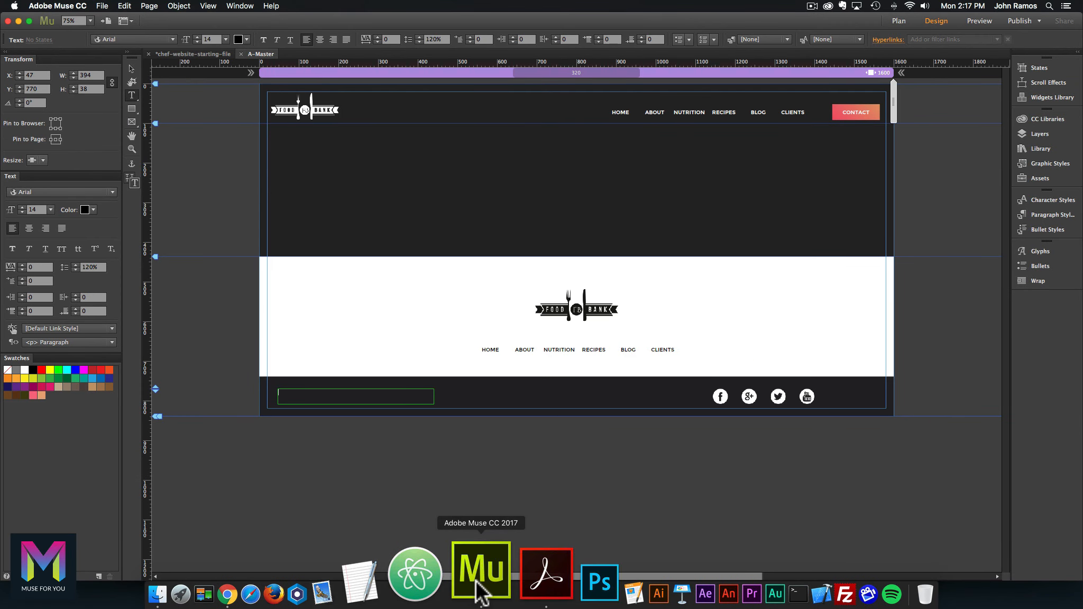
Check the footer copyright text specifications in the reference PDF in Acrobat, and return to Muse
{"action": "left_click", "coordinate": [500, 582]}
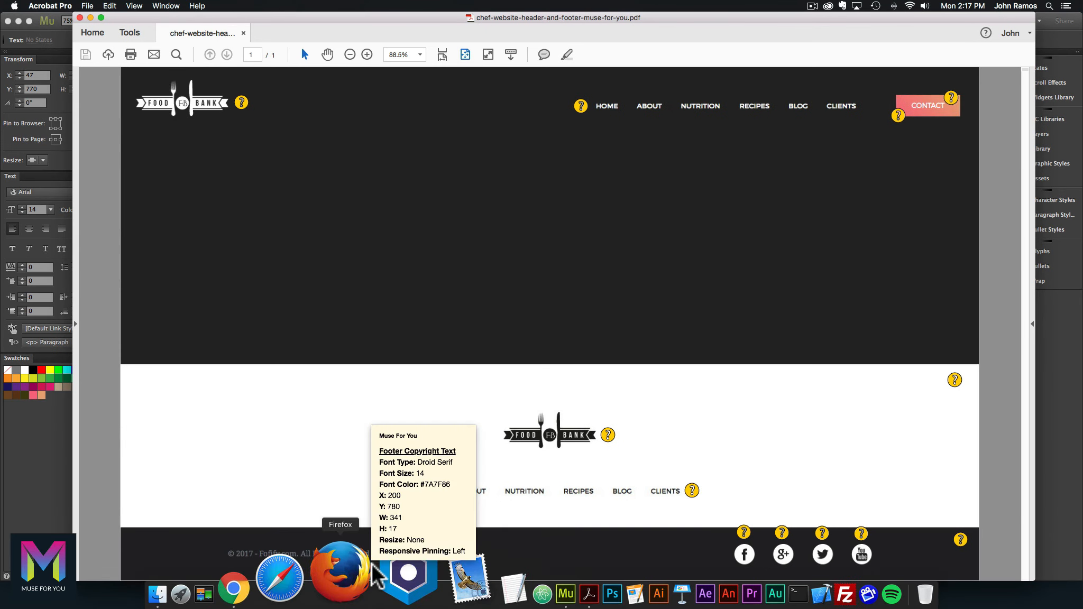
{"action": "left_click", "coordinate": [316, 582]}
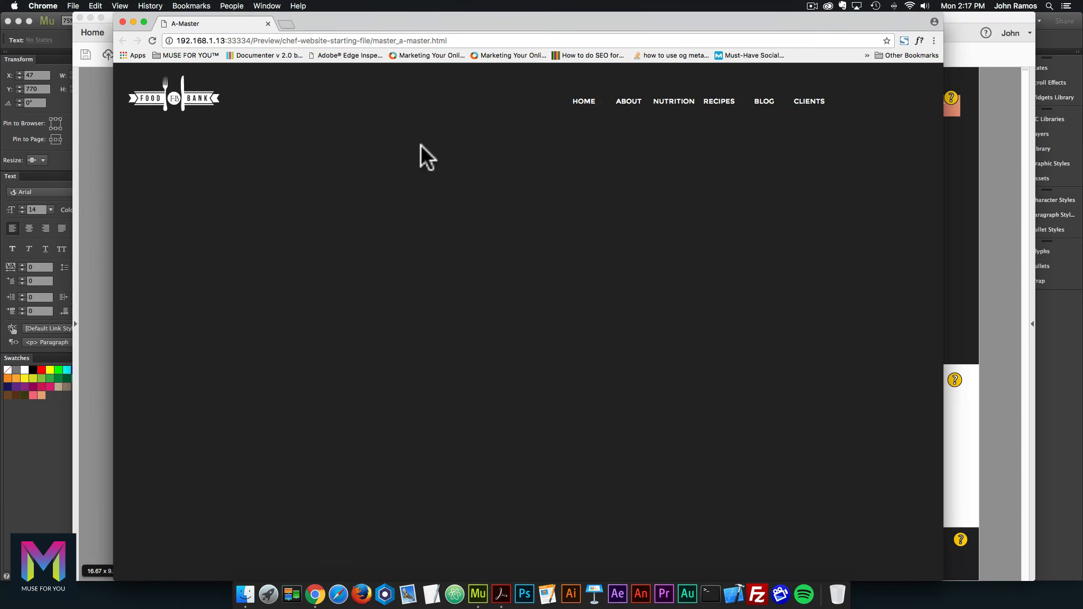
{"action": "left_click", "coordinate": [476, 576]}
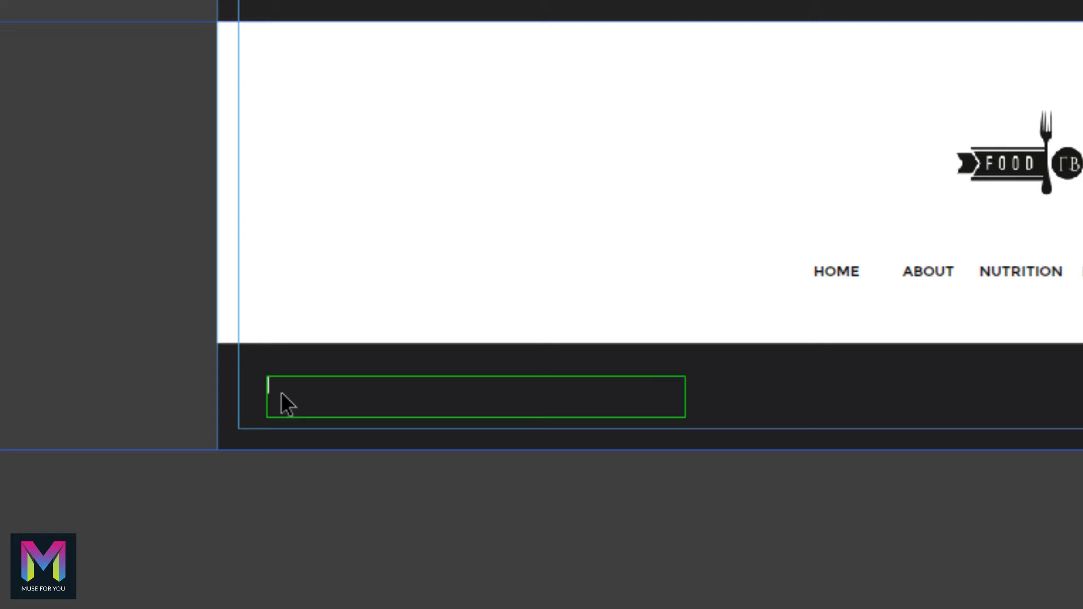
Enter "© 2017 - Fofify.com - All Rights Reserved." in the footer's text frame
{"action": "type", "text": "©"}
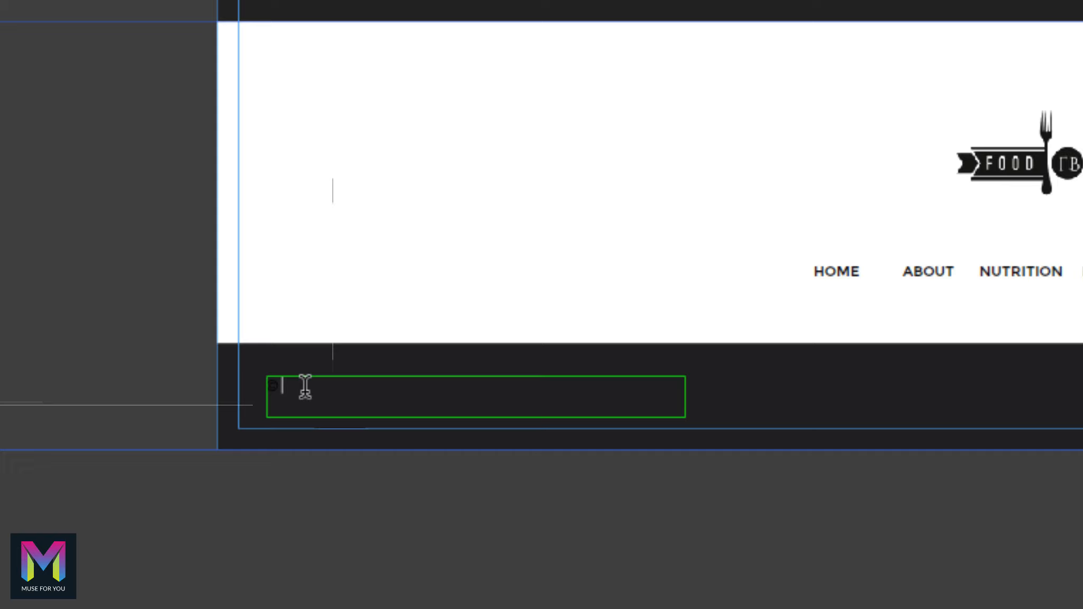
{"action": "type", "text": "016"}
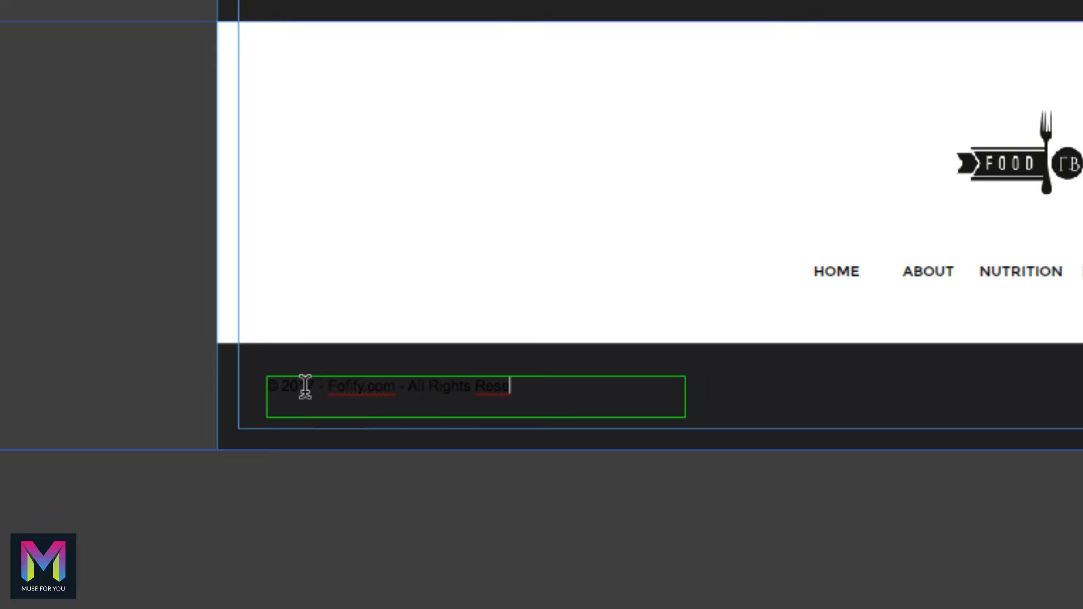
{"action": "key", "text": "Escape"}
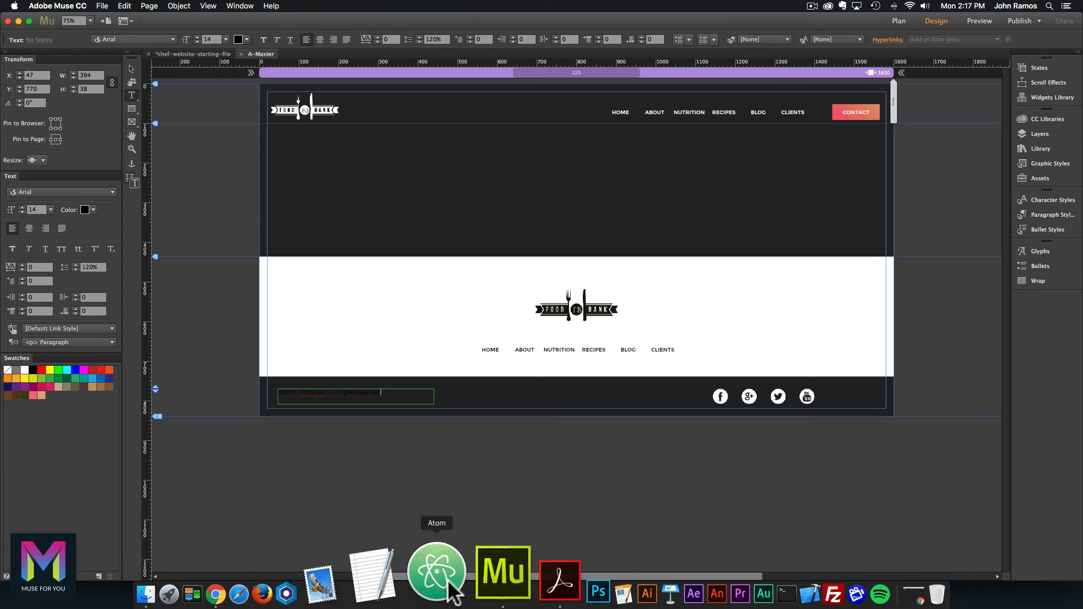
Consult the reference PDF in Acrobat, and set the copyright text's font to the Droid Serif Regular web font in Muse
{"action": "left_click", "coordinate": [490, 582]}
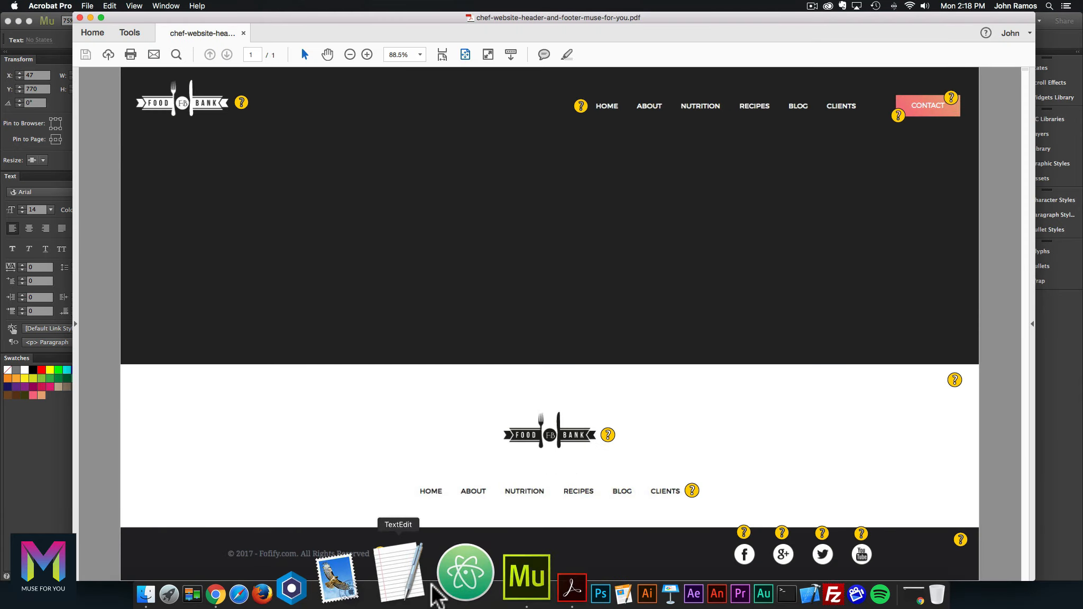
{"action": "left_click", "coordinate": [468, 588]}
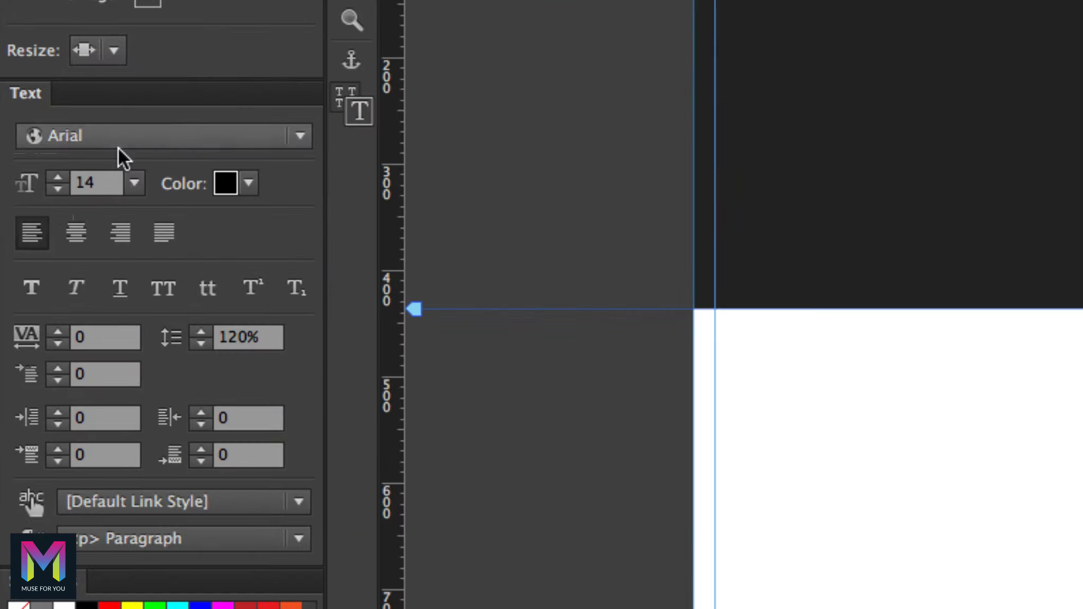
{"action": "left_click", "coordinate": [120, 140]}
{"action": "type", "text": "droid"}
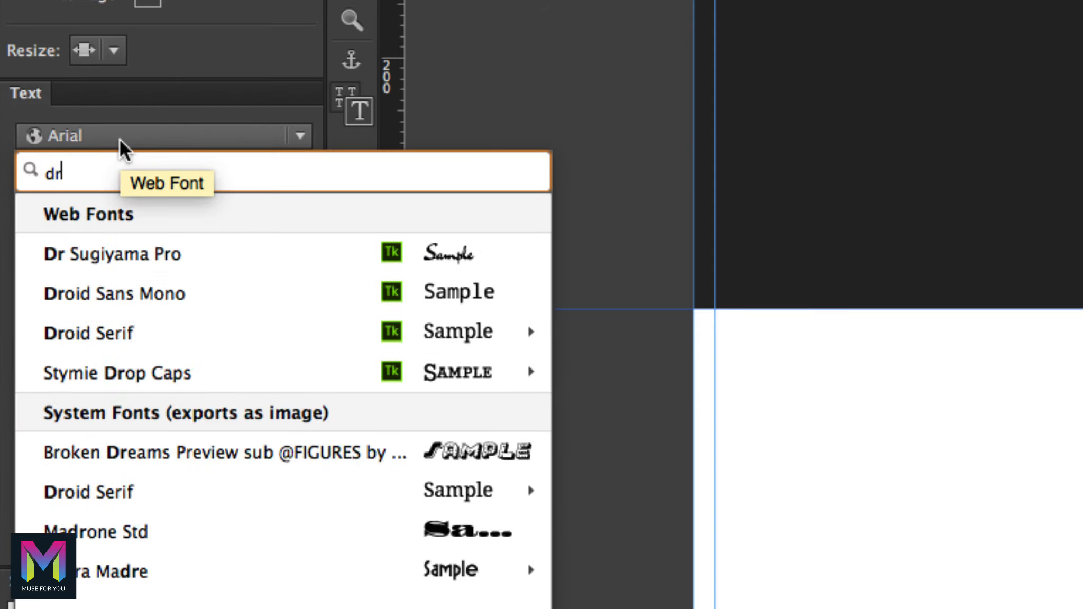
{"action": "mouse_move", "coordinate": [175, 283]}
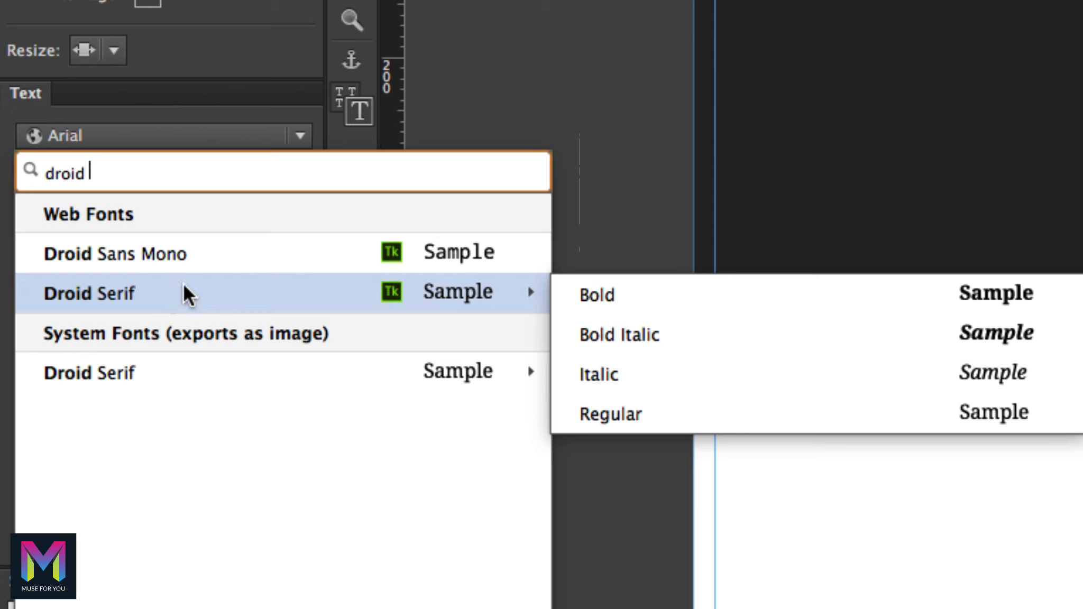
{"action": "left_click", "coordinate": [606, 403]}
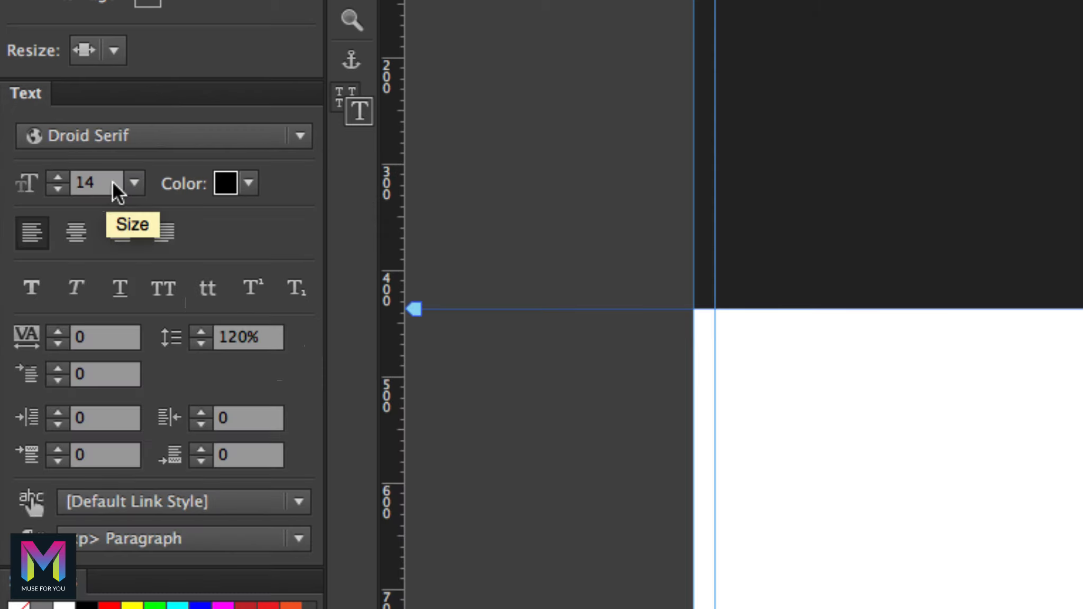
Set the copyright text's color to #7A7F86 and save that color as a new swatch named with its color value
{"action": "left_click", "coordinate": [248, 184]}
{"action": "left_click", "coordinate": [526, 333]}
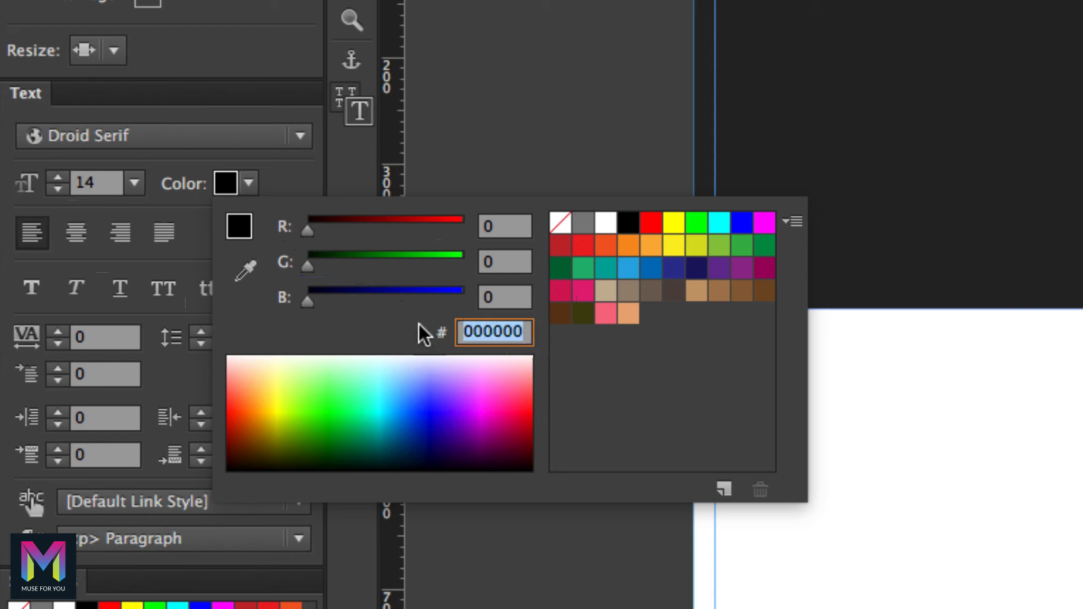
{"action": "type", "text": "7"}
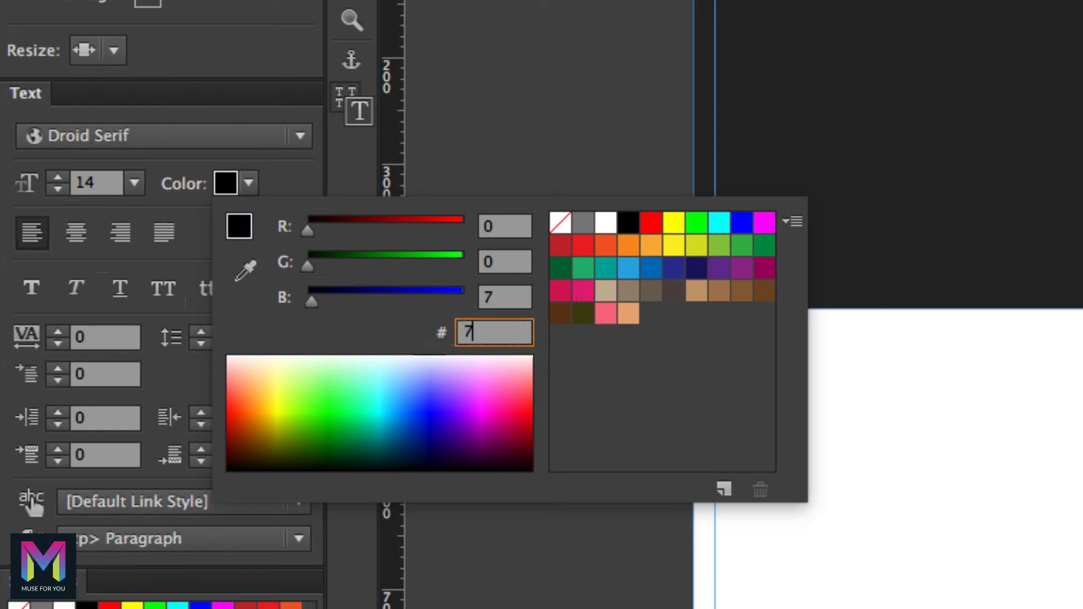
{"action": "type", "text": "A7"}
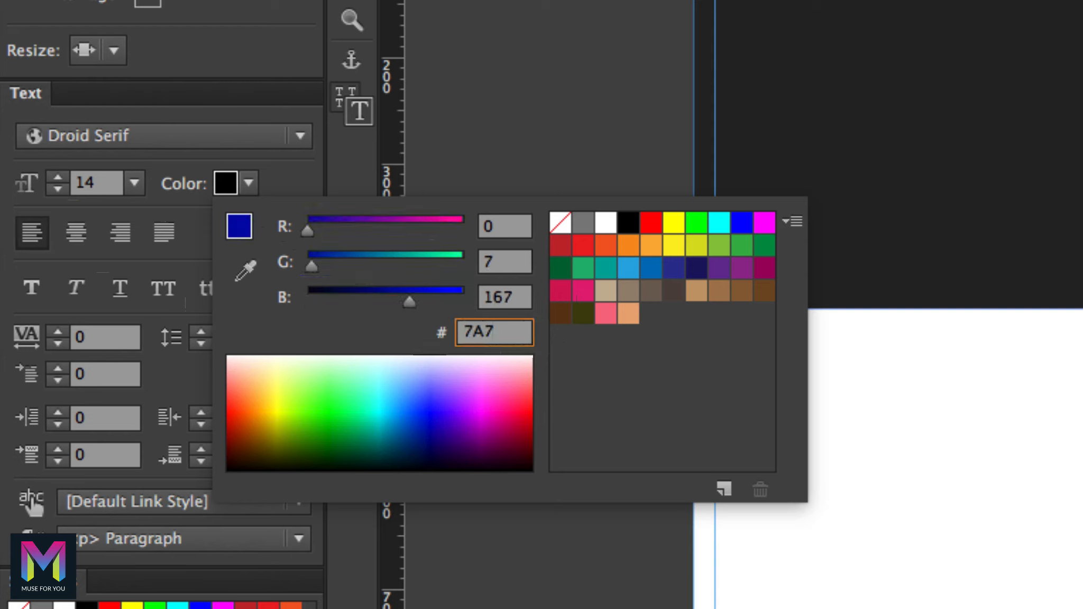
{"action": "type", "text": "F86"}
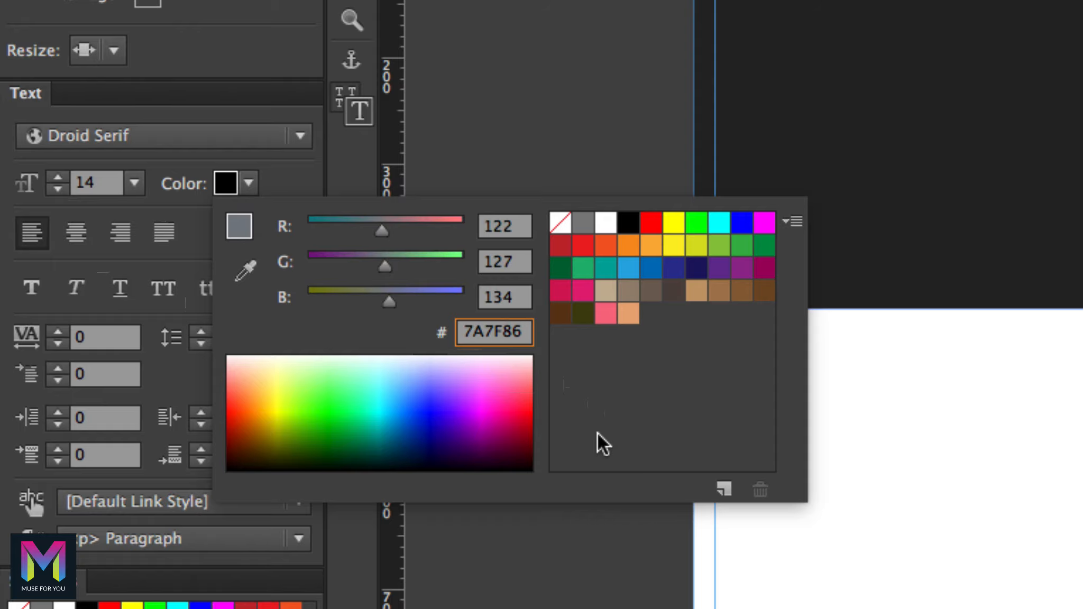
{"action": "left_click", "coordinate": [725, 489]}
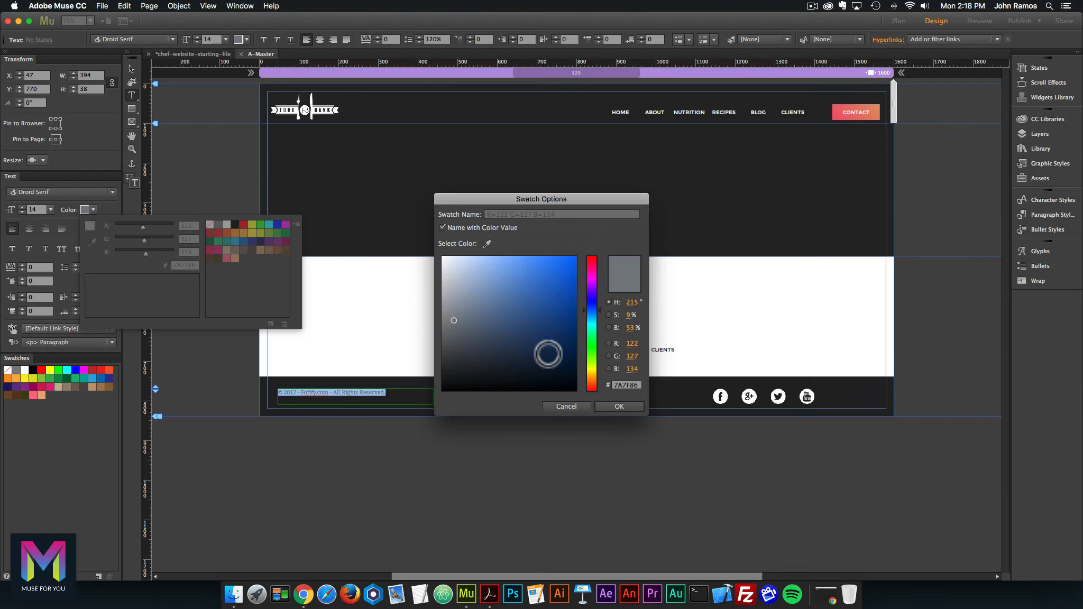
{"action": "left_click", "coordinate": [620, 405]}
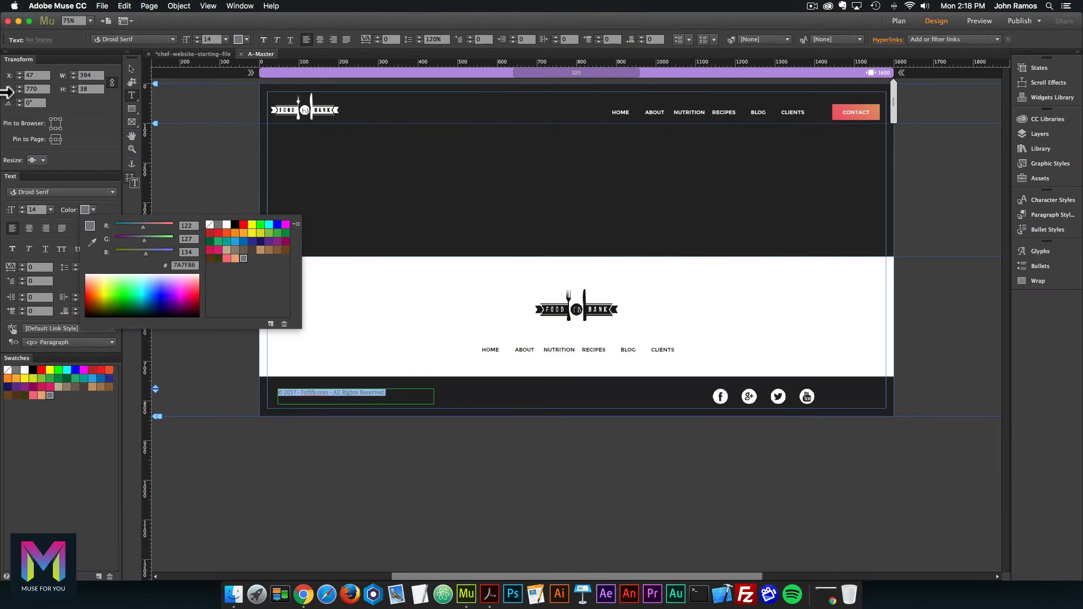
{"action": "left_click", "coordinate": [7, 92]}
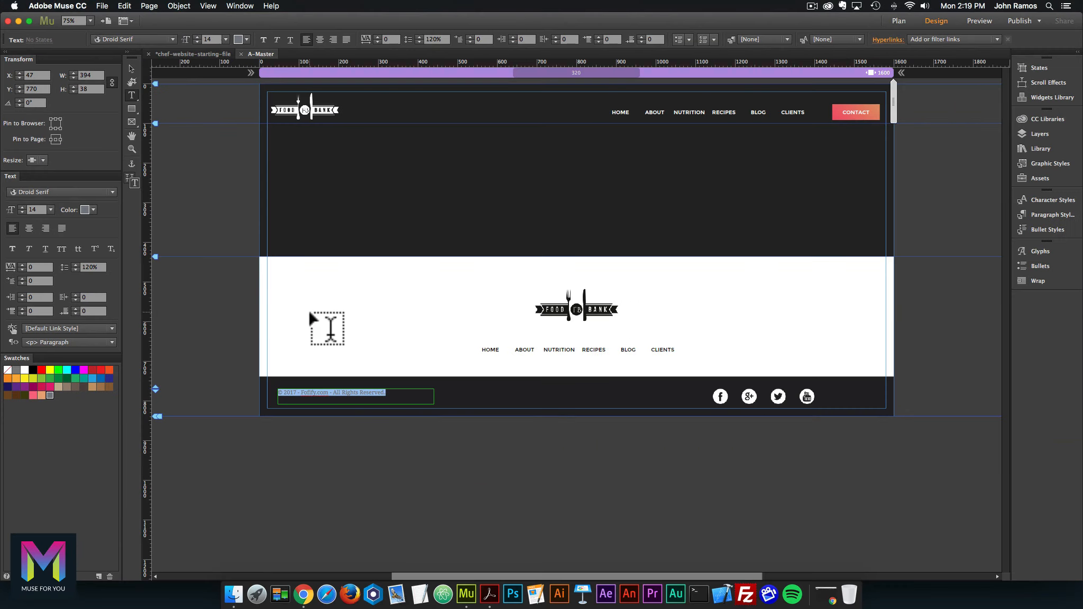
Select the copyright text frame and set its position to X 200 and Y 780
{"action": "left_click", "coordinate": [132, 68]}
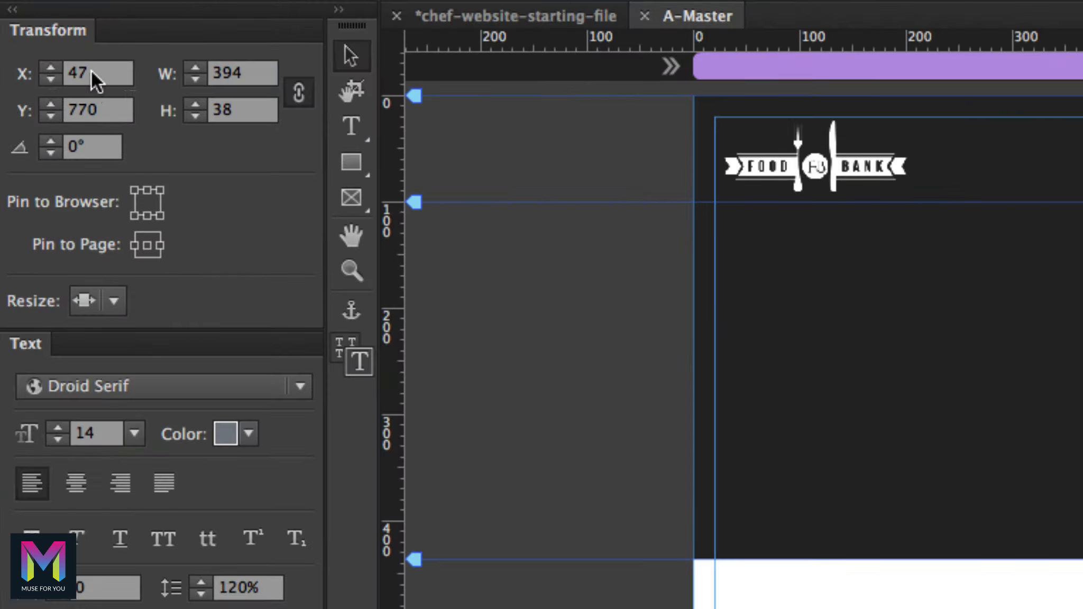
{"action": "left_click", "coordinate": [92, 71]}
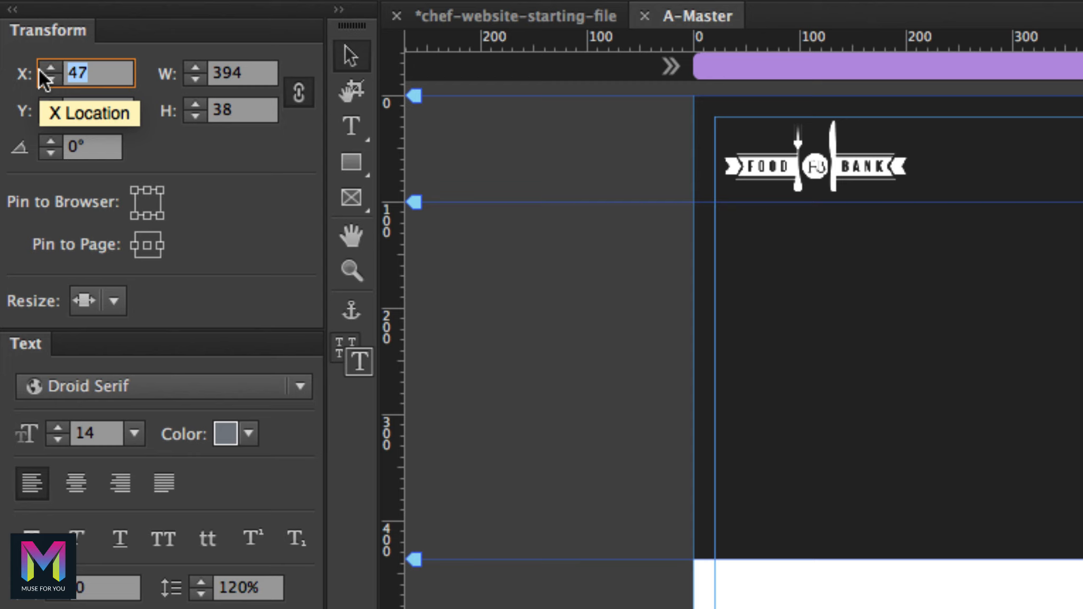
{"action": "type", "text": "200"}
{"action": "key", "text": "Tab"}
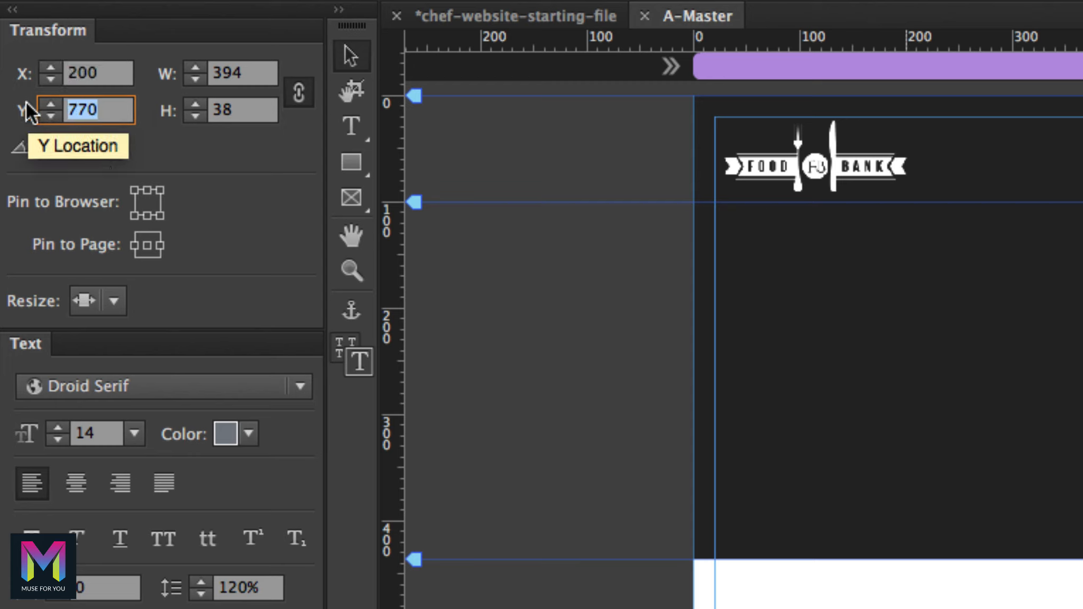
{"action": "type", "text": "7"}
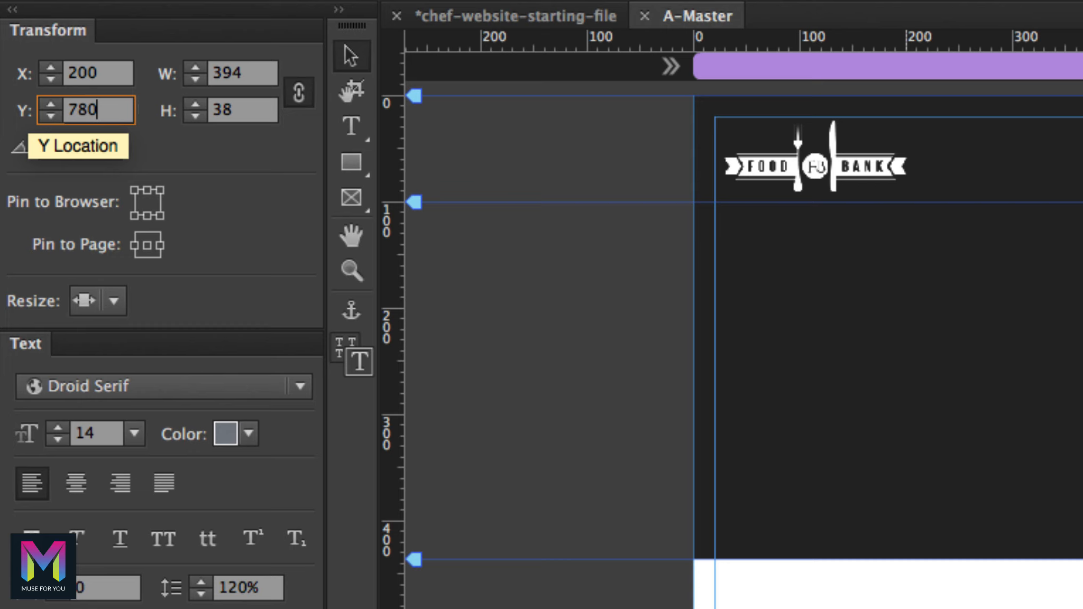
{"action": "key", "text": "Return"}
Turn off proportional sizing and set the copyright text frame's width to 341 and height to 17
{"action": "left_click_drag", "start_coordinate": [251, 71], "coordinate": [169, 68]}
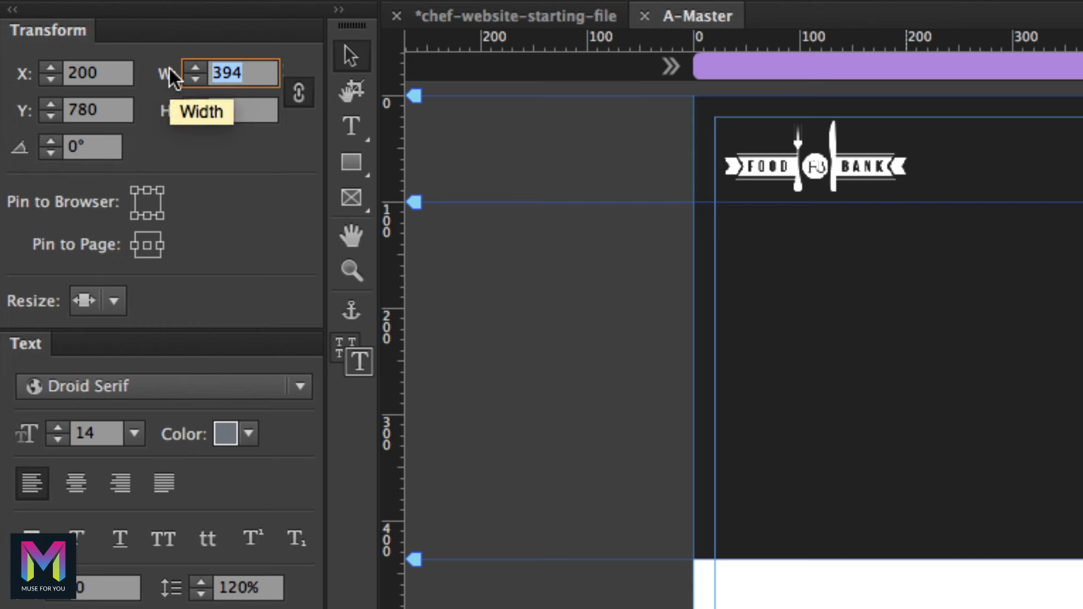
{"action": "type", "text": "3"}
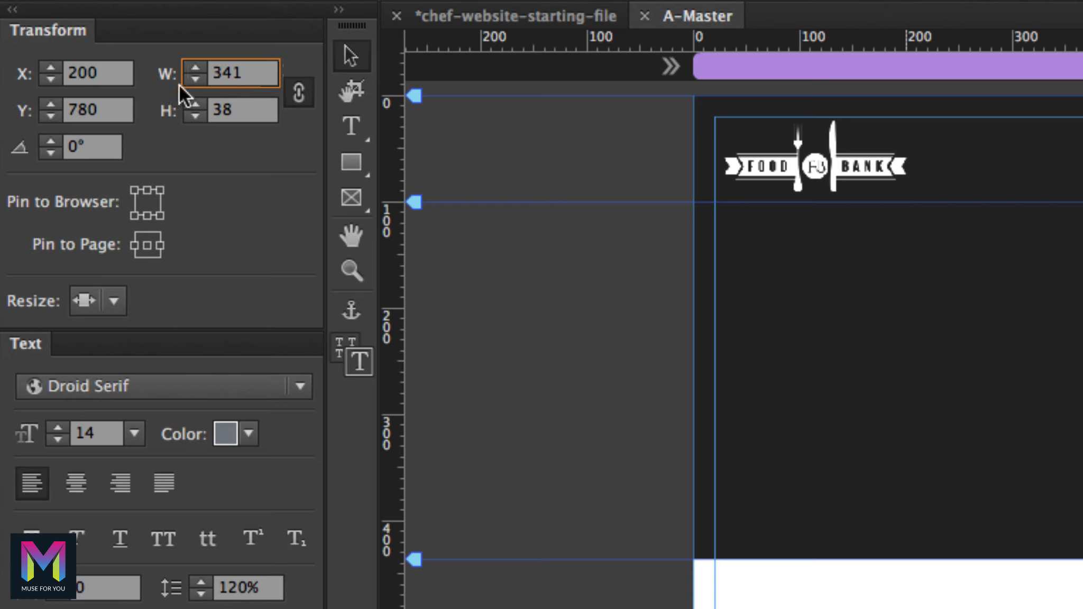
{"action": "key", "text": "Tab"}
{"action": "type", "text": "17"}
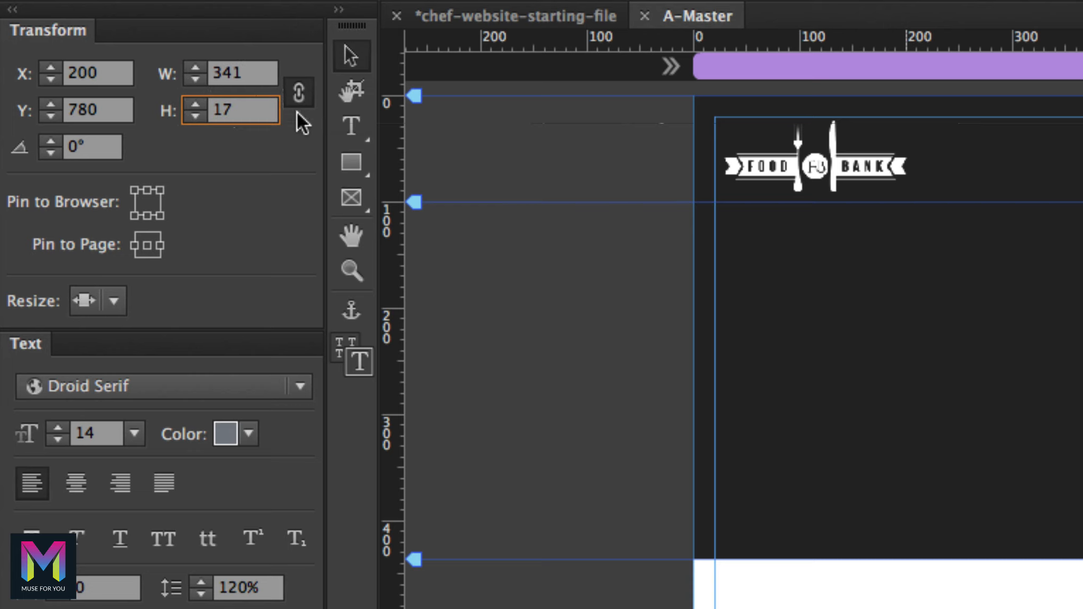
{"action": "left_click", "coordinate": [299, 95]}
{"action": "left_click_drag", "start_coordinate": [248, 72], "coordinate": [227, 74]}
{"action": "key", "text": "BackSpace"}
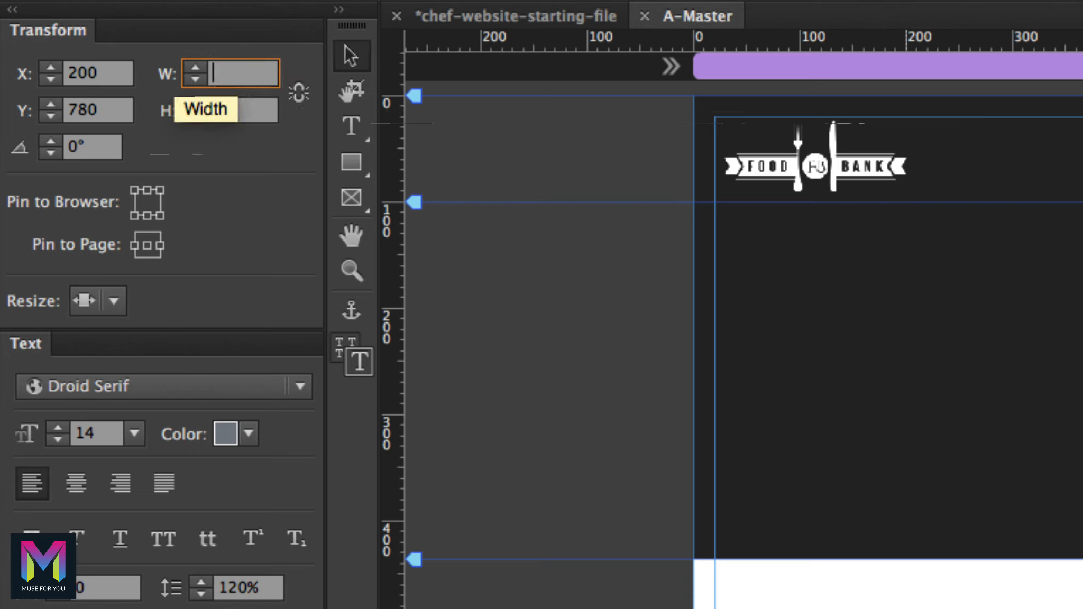
{"action": "key", "text": "Tab"}
{"action": "key", "text": "Return"}
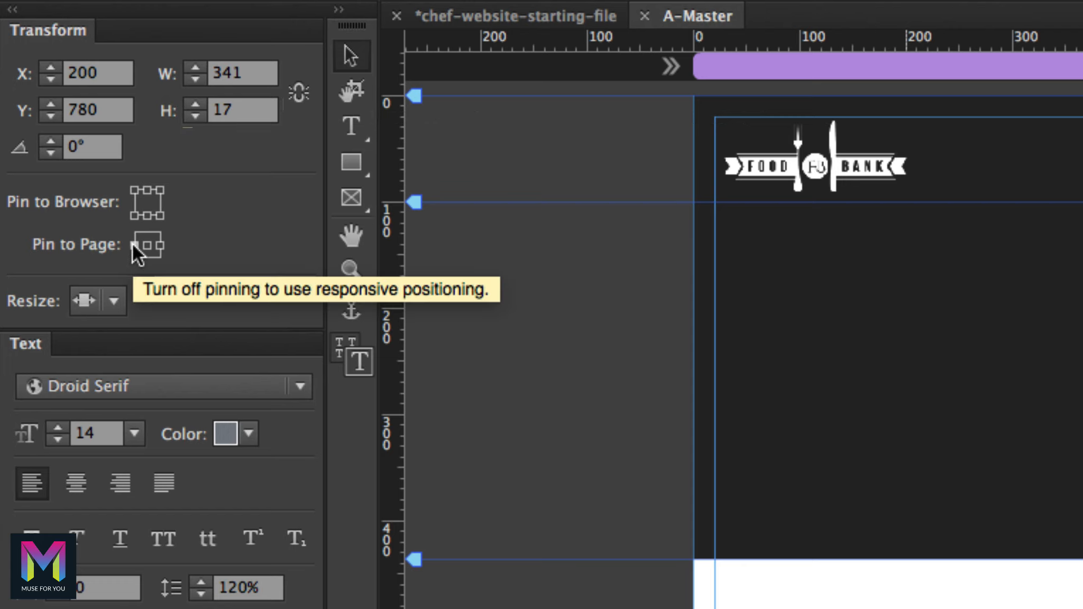
Set the copyright text frame's resize option to None and deselect the frame
{"action": "left_click", "coordinate": [114, 302]}
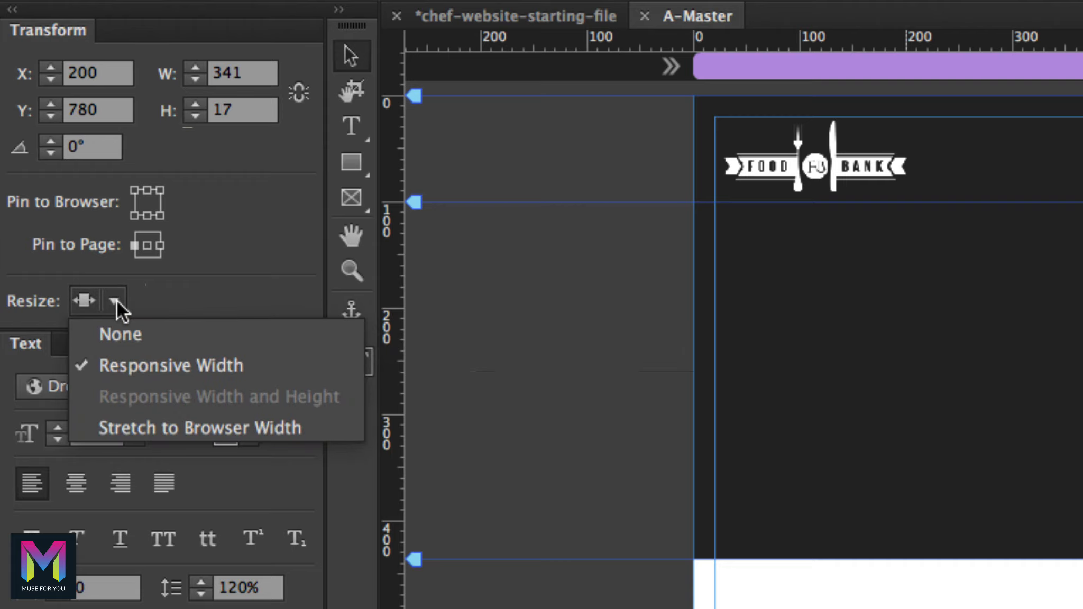
{"action": "left_click", "coordinate": [162, 331]}
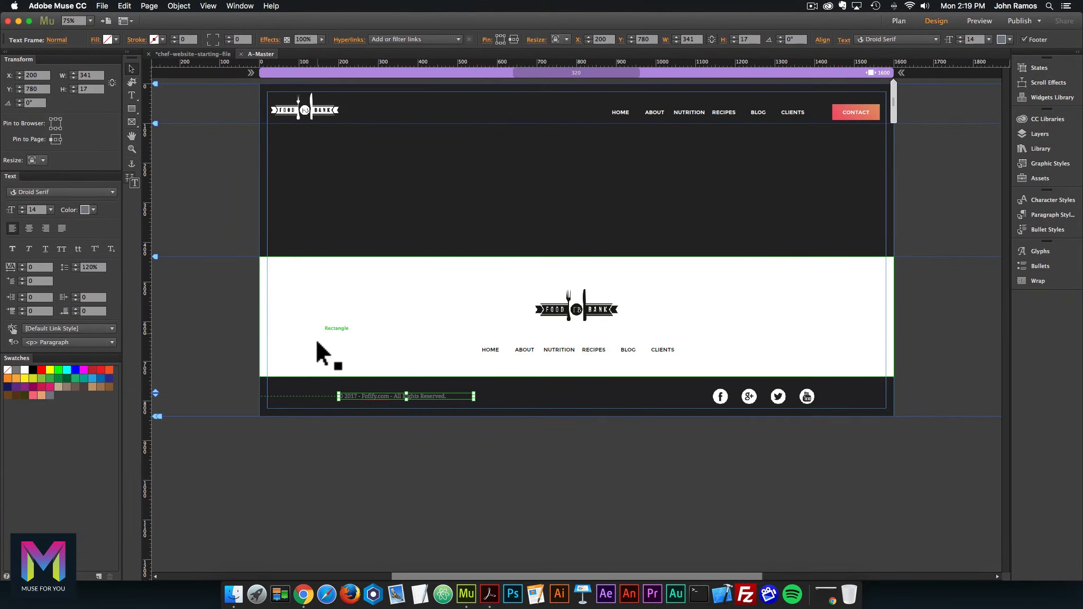
{"action": "left_click", "coordinate": [382, 424]}
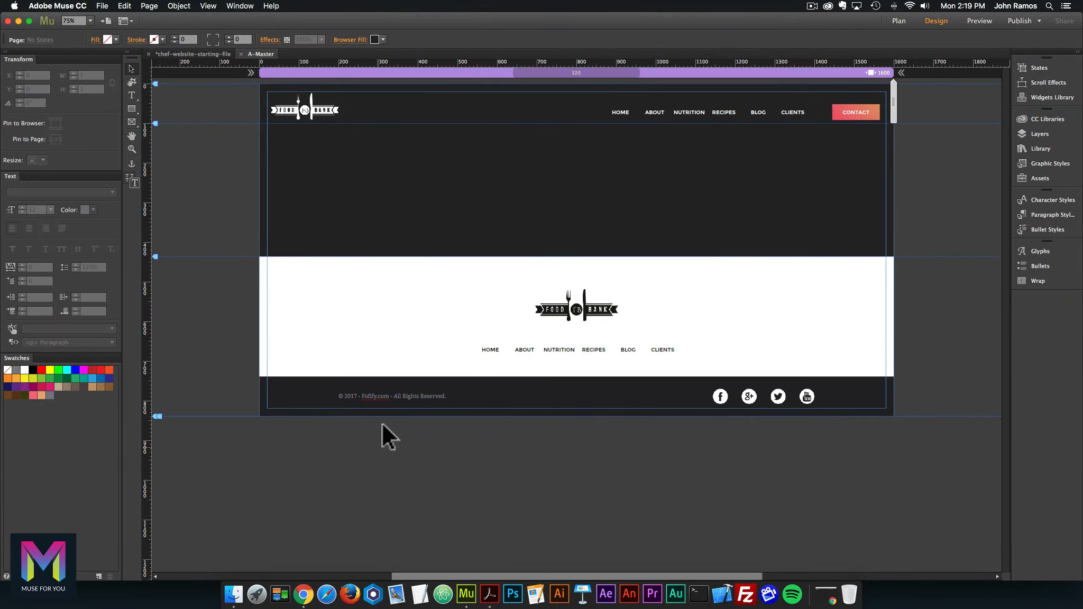
Compare the footer with the reference PDF in Acrobat, and check the settings of the copyright text, menu and social logos in Muse
{"action": "left_click", "coordinate": [401, 398]}
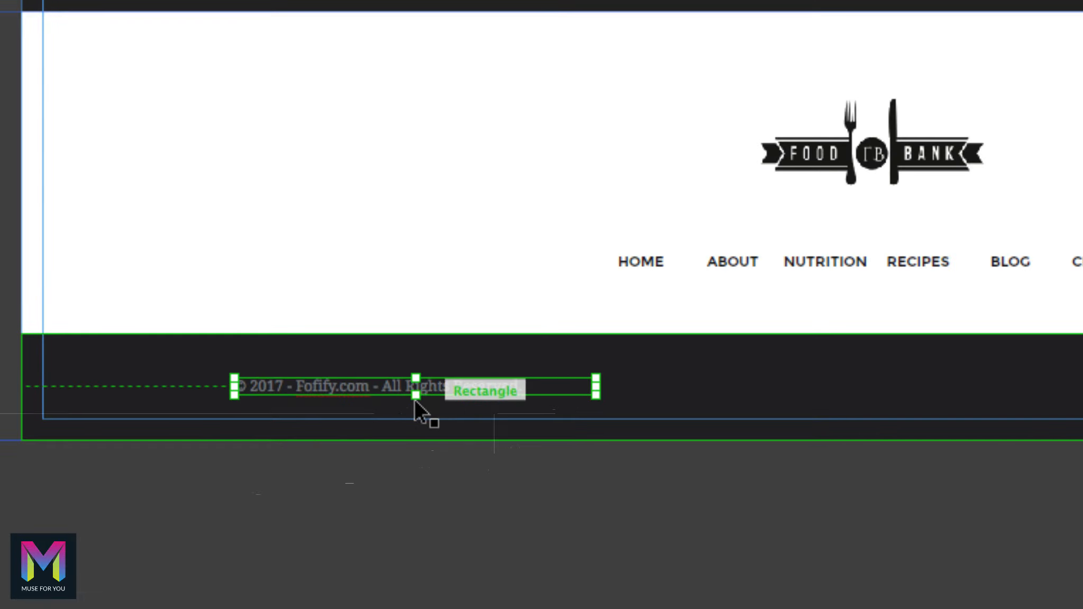
{"action": "left_click", "coordinate": [474, 475]}
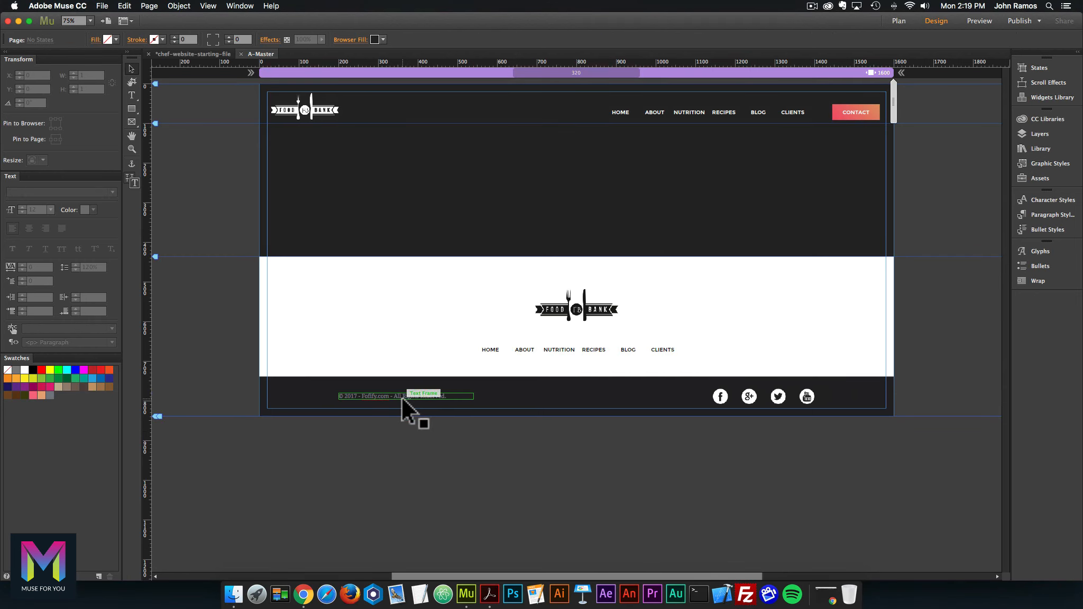
{"action": "left_click", "coordinate": [401, 388]}
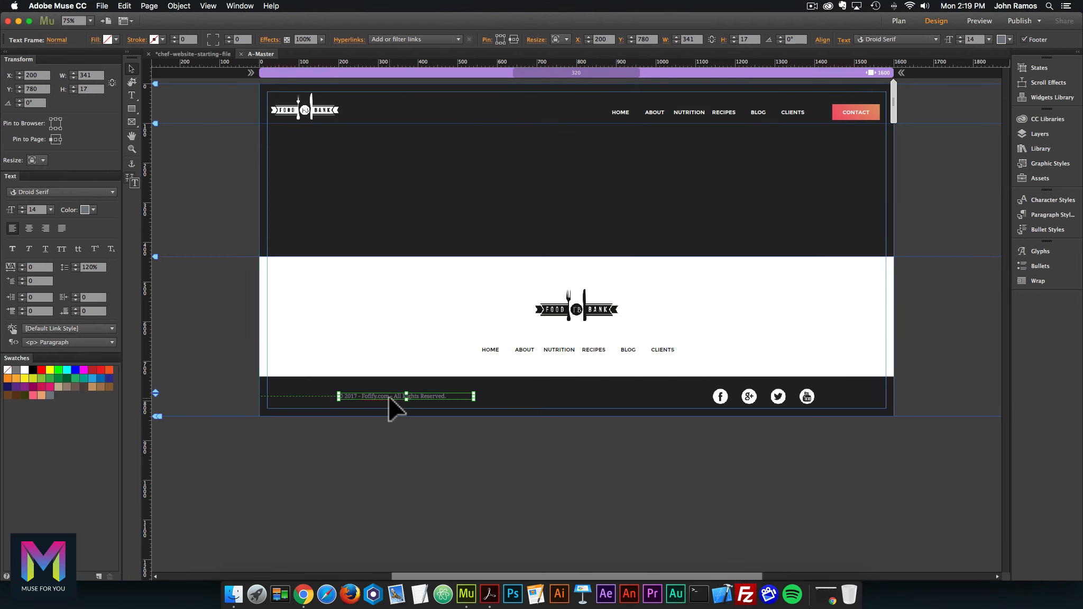
{"action": "left_click", "coordinate": [733, 437]}
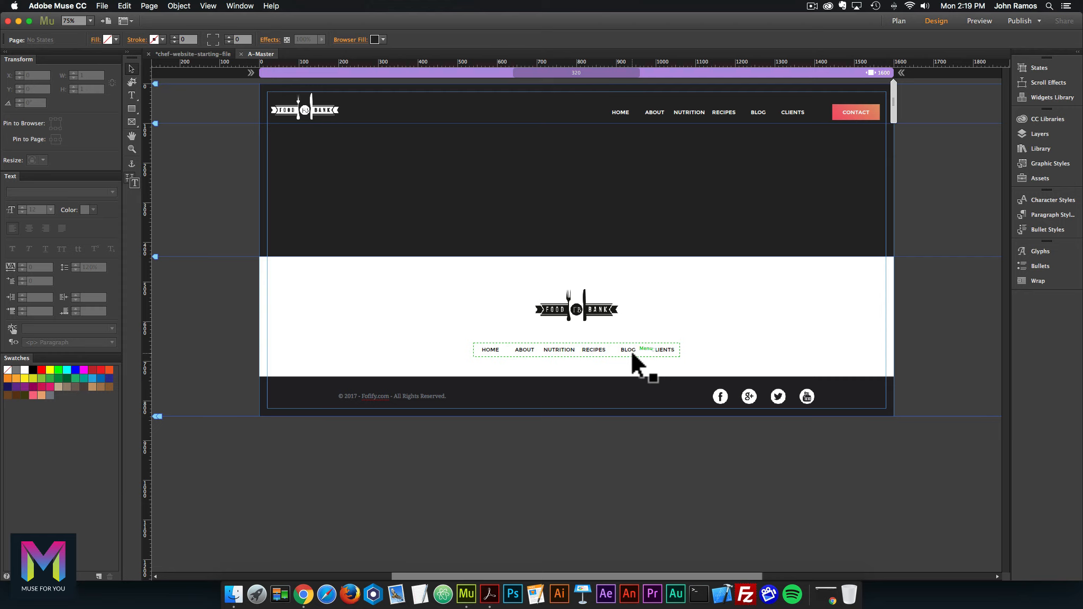
{"action": "left_click", "coordinate": [483, 599]}
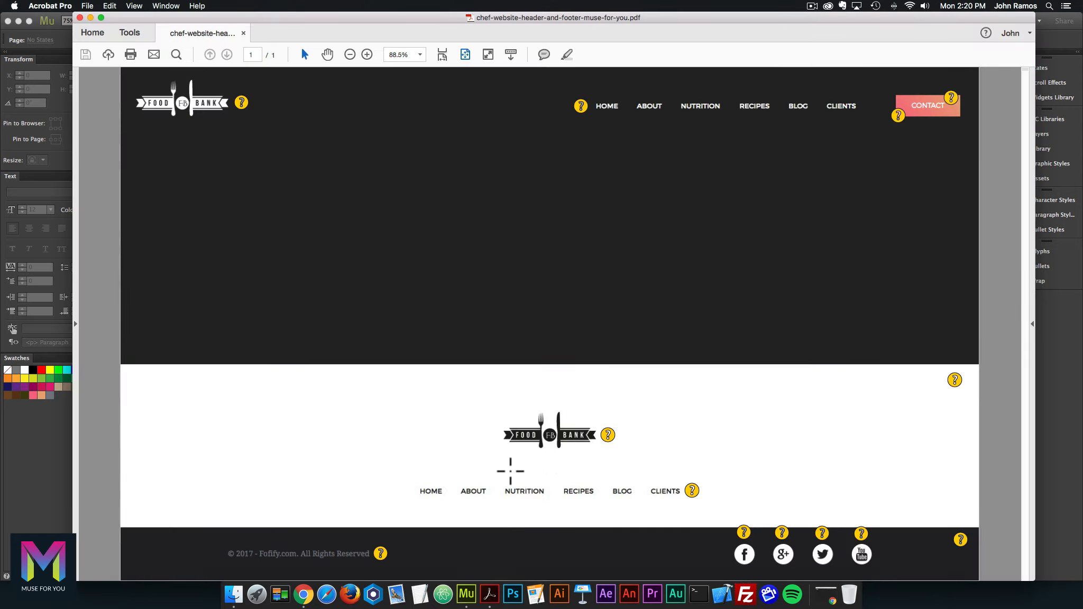
{"action": "left_click", "coordinate": [472, 596]}
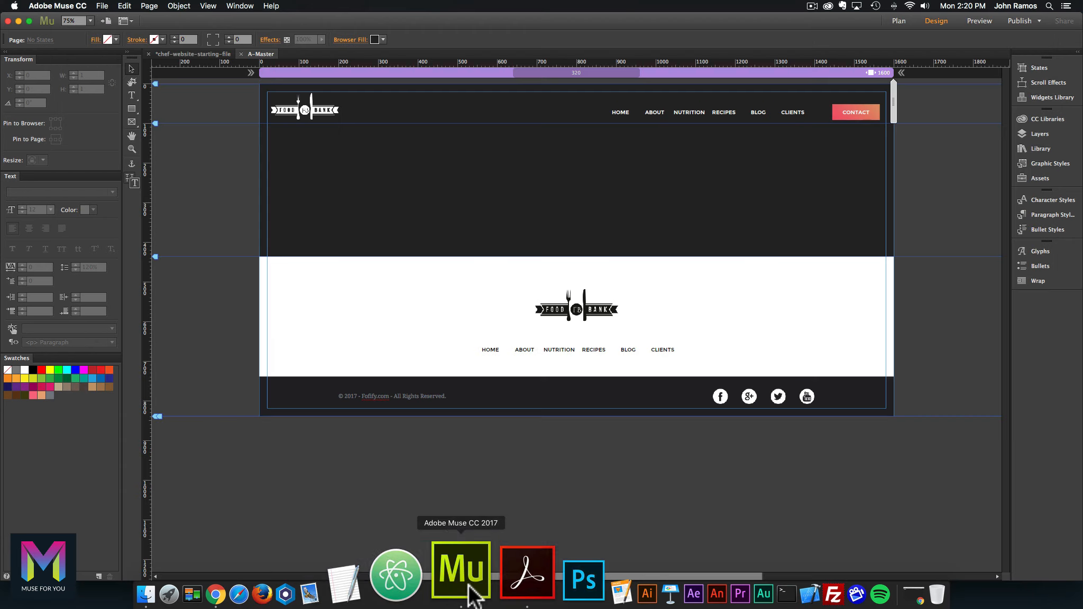
{"action": "left_click", "coordinate": [628, 348]}
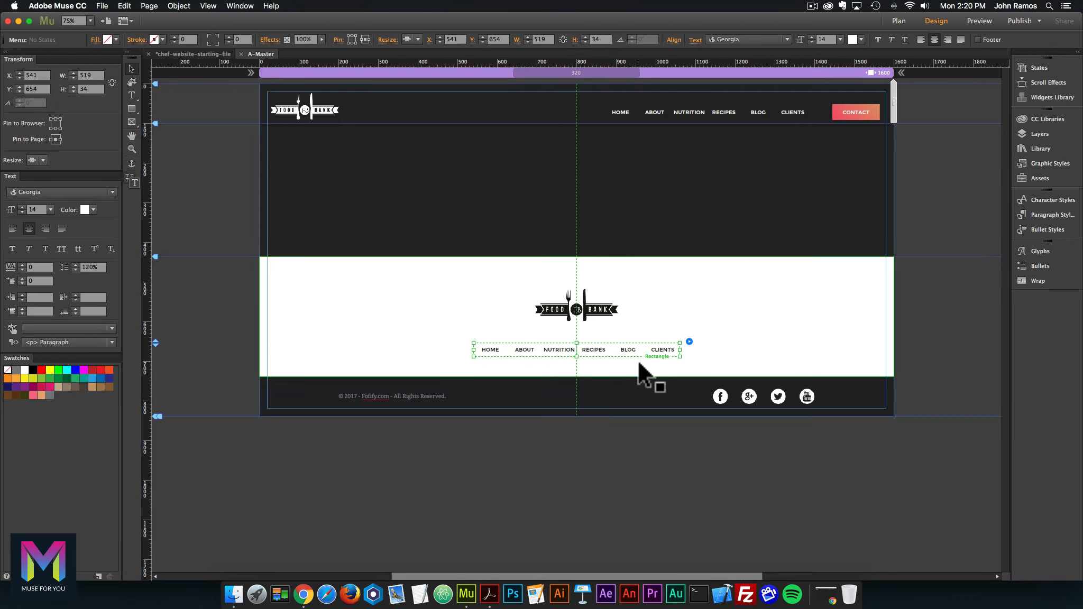
{"action": "left_click", "coordinate": [775, 397]}
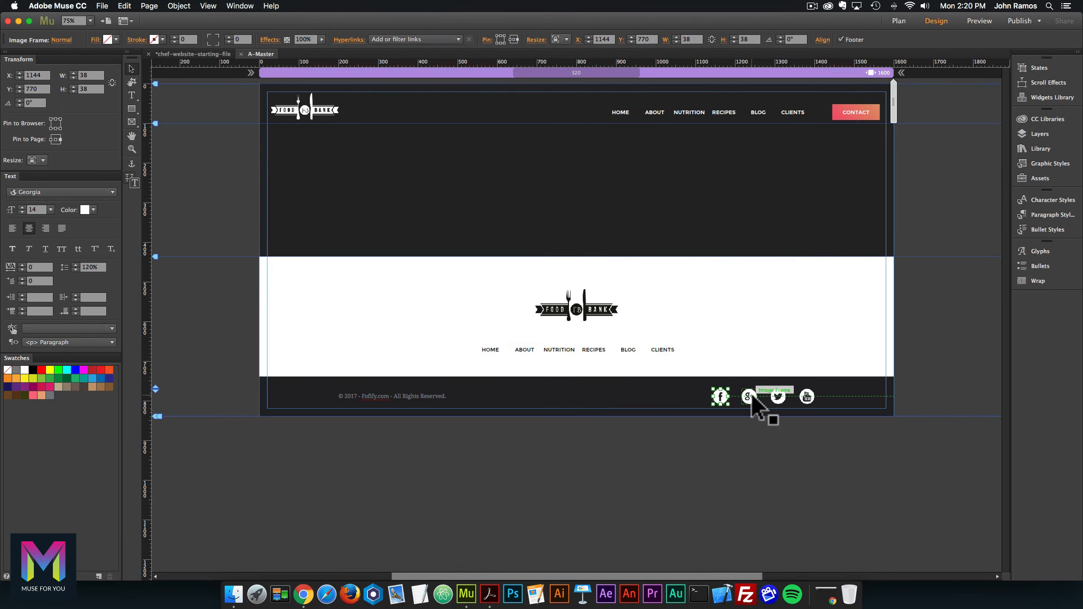
{"action": "left_click", "coordinate": [809, 397]}
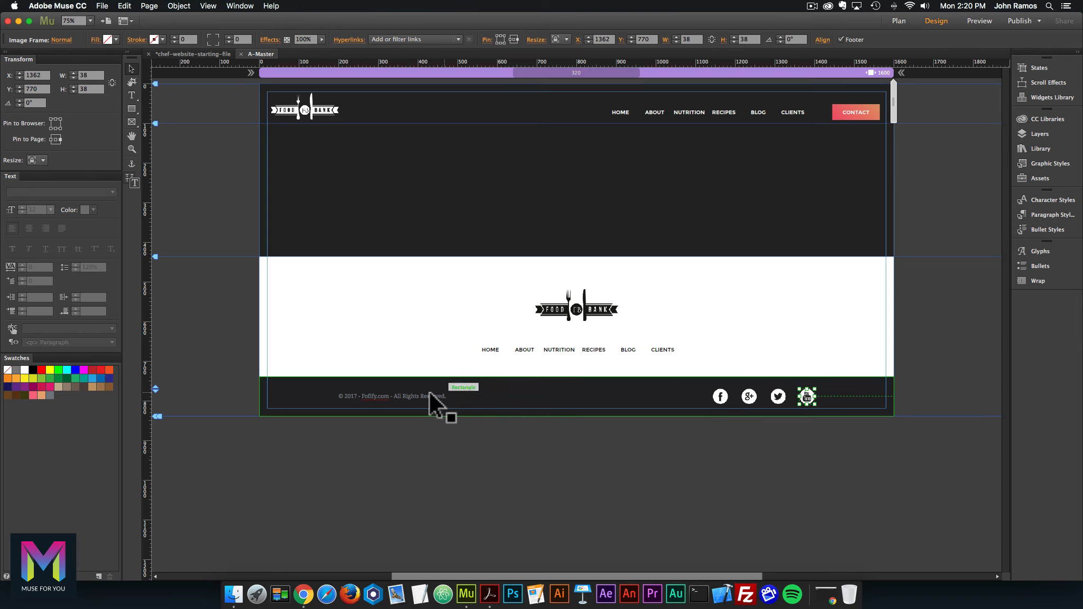
Review the Footer layer's contents, collapse the Header layer, and make Layer 1 the active layer with nothing selected
{"action": "left_click", "coordinate": [1064, 134]}
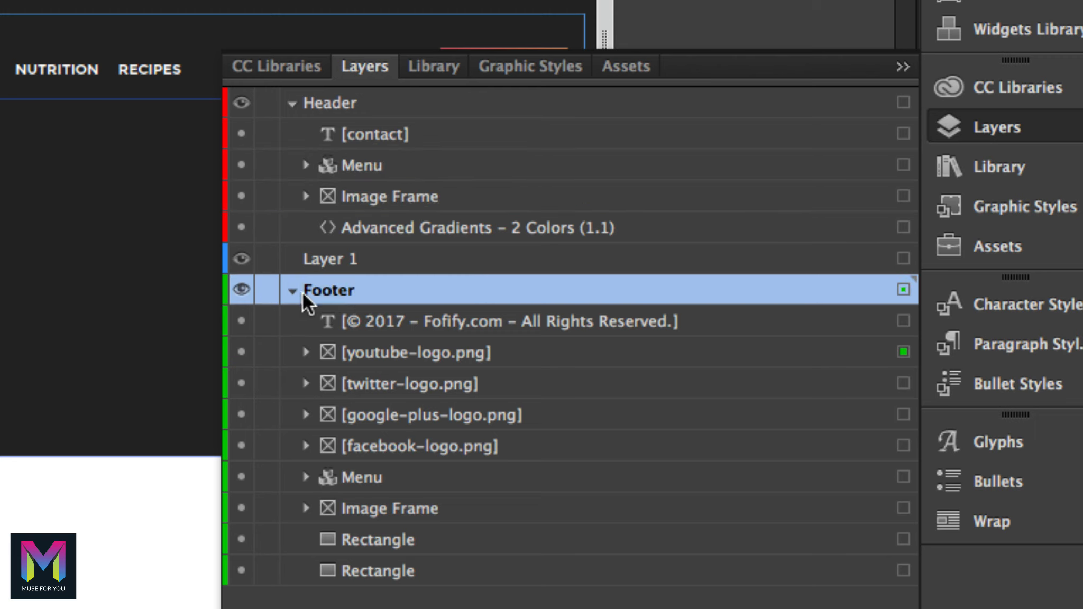
{"action": "left_click", "coordinate": [292, 104]}
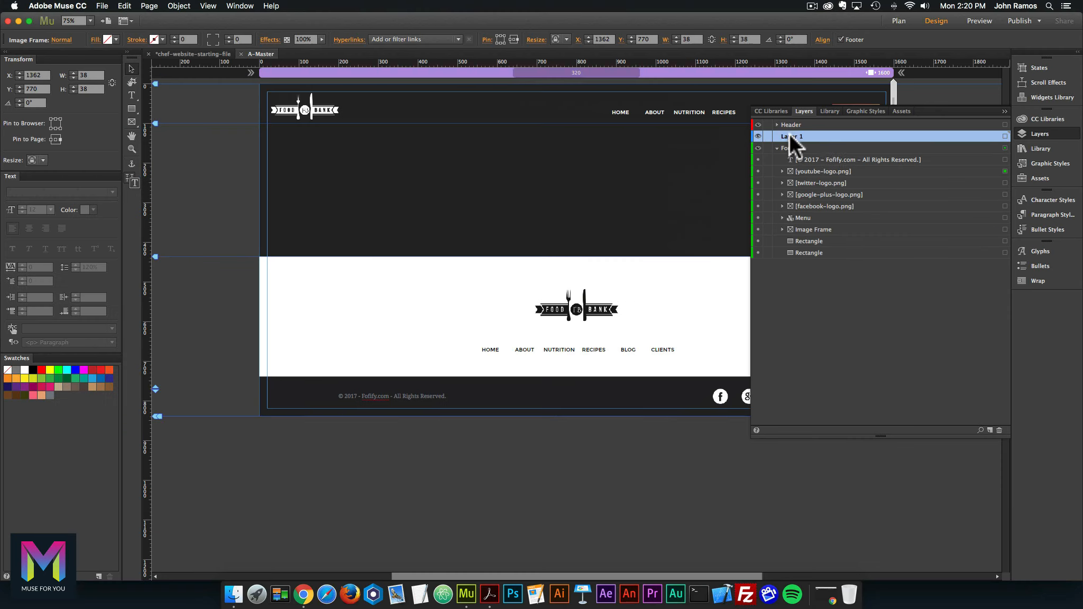
{"action": "left_click", "coordinate": [203, 181]}
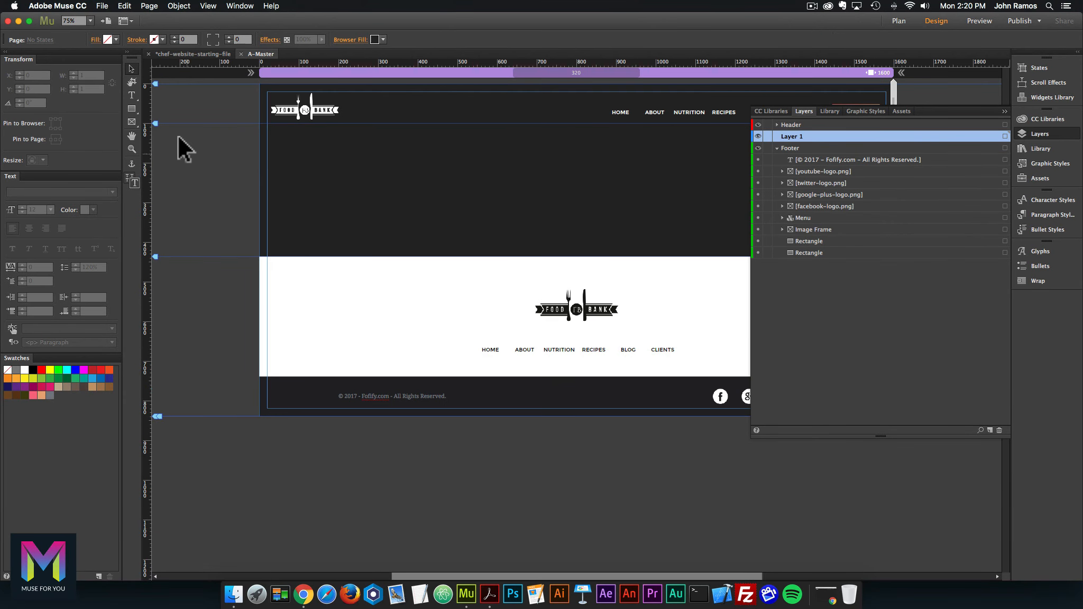
Preview the A-Master page in Chrome and check the header and footer at several browser widths before returning to Muse
{"action": "left_click", "coordinate": [102, 7]}
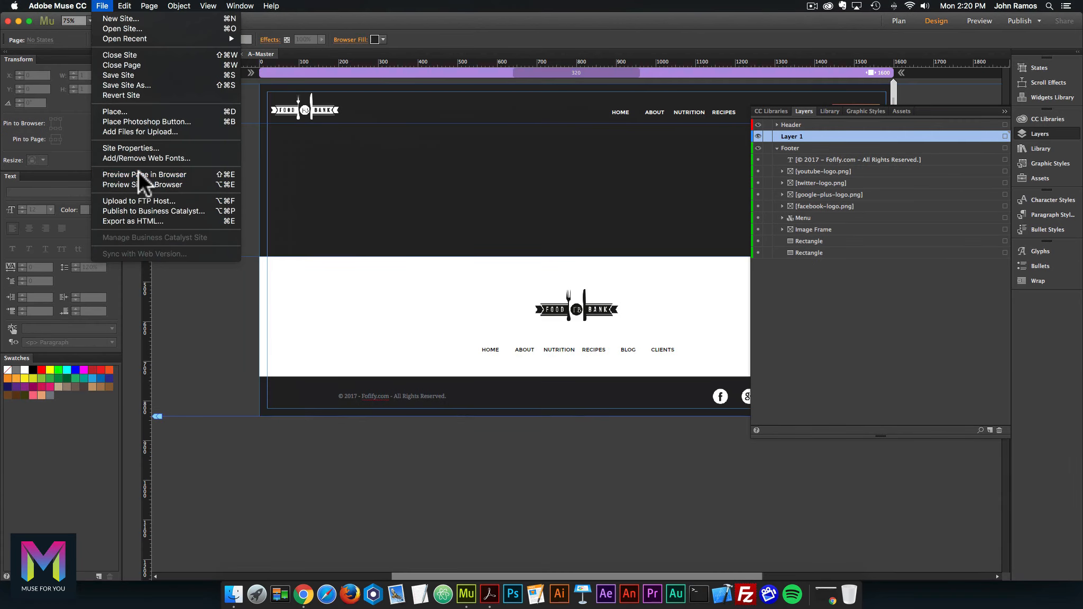
{"action": "left_click", "coordinate": [195, 457]}
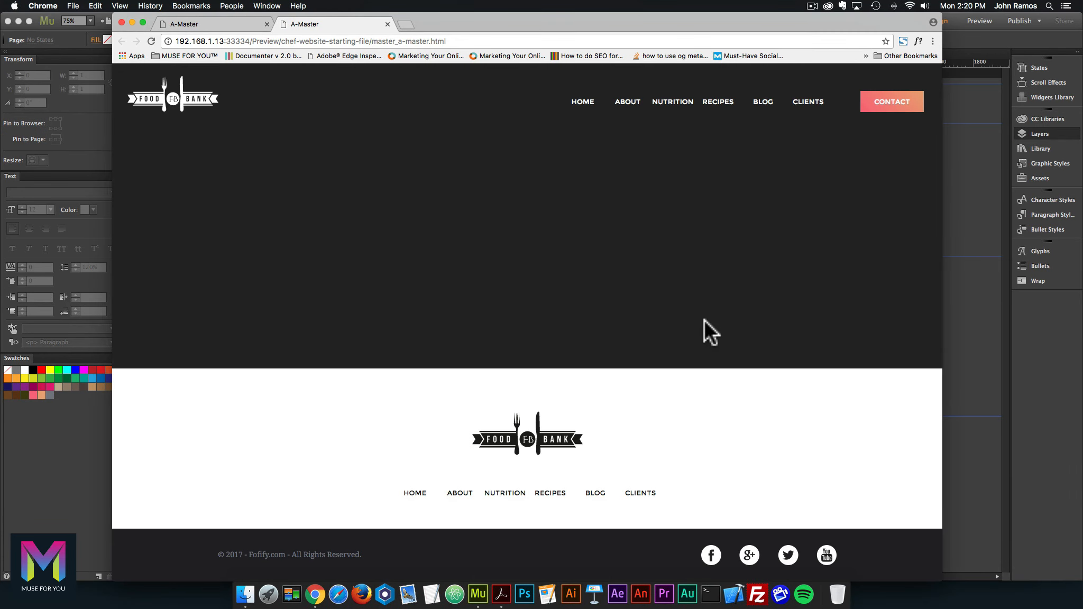
{"action": "left_click_drag", "start_coordinate": [942, 300], "coordinate": [792, 306]}
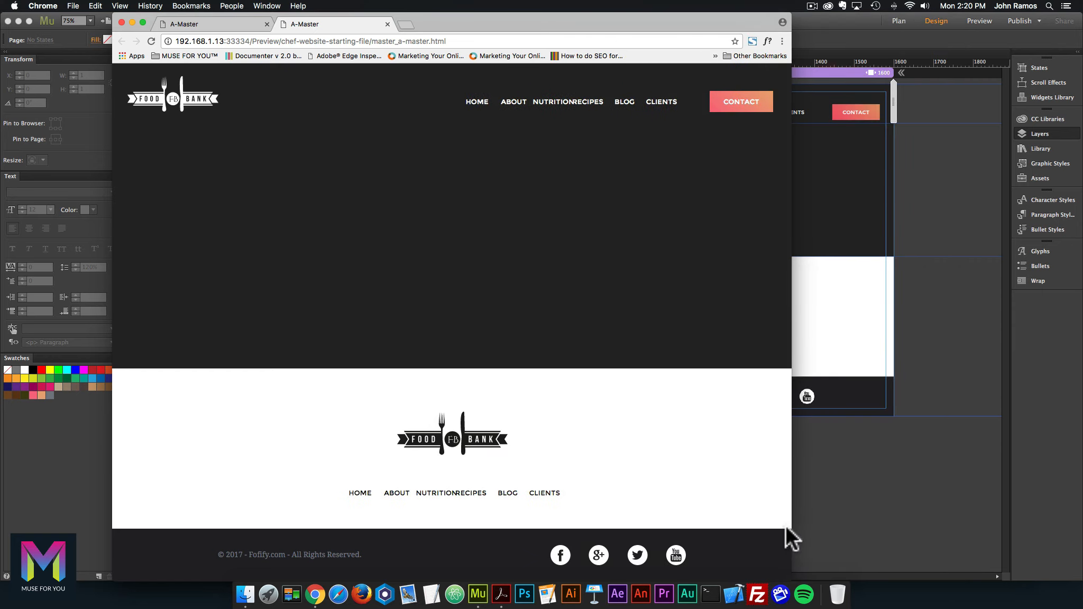
{"action": "left_click_drag", "start_coordinate": [789, 579], "coordinate": [837, 504]}
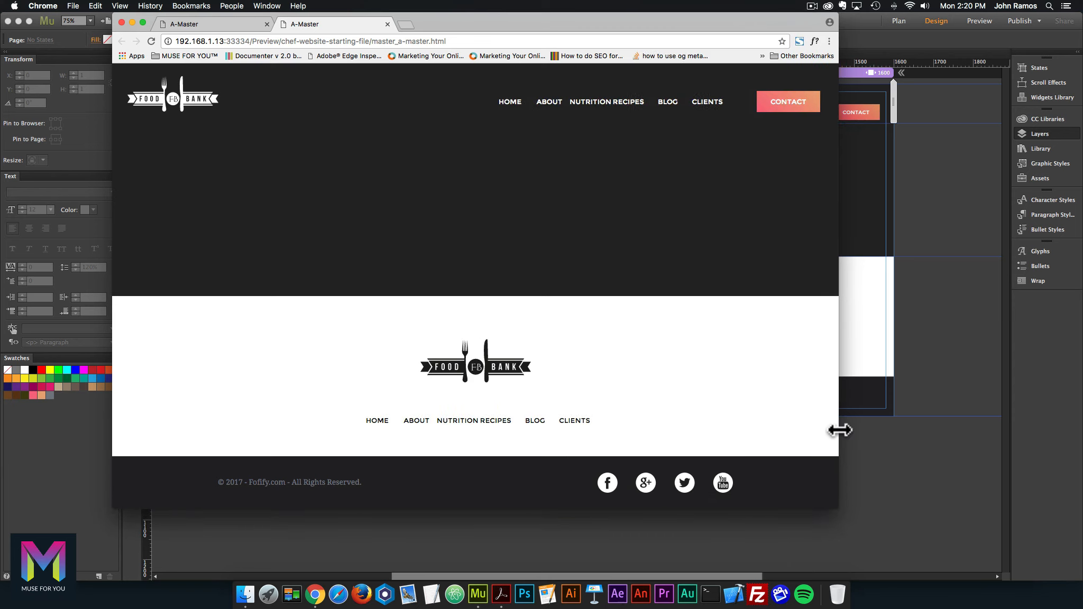
{"action": "left_click_drag", "start_coordinate": [838, 428], "coordinate": [731, 454]}
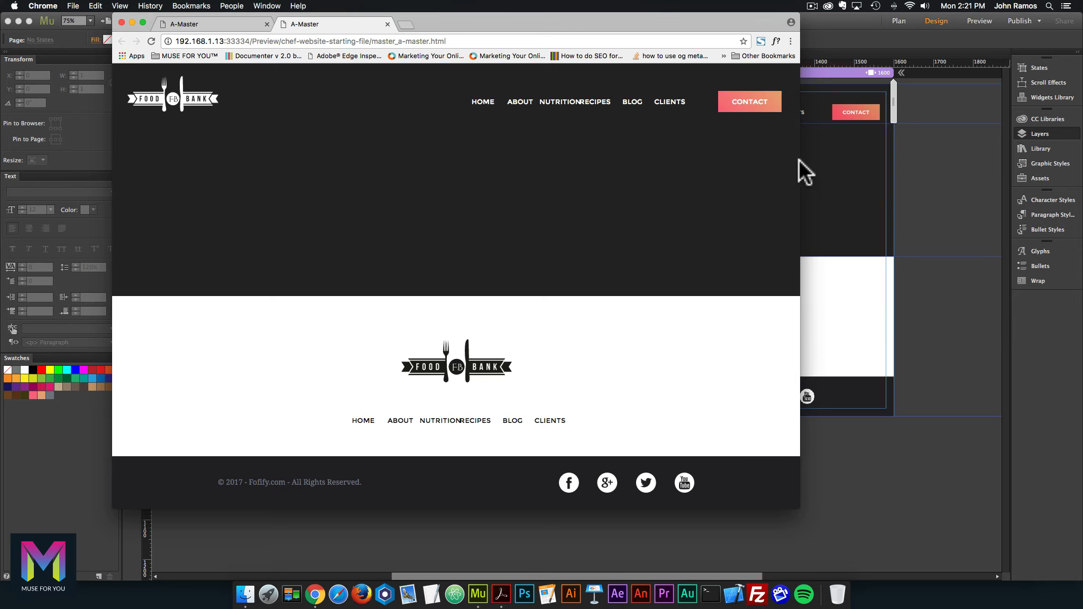
{"action": "left_click_drag", "start_coordinate": [798, 159], "coordinate": [627, 134]}
{"action": "left_click", "coordinate": [746, 154]}
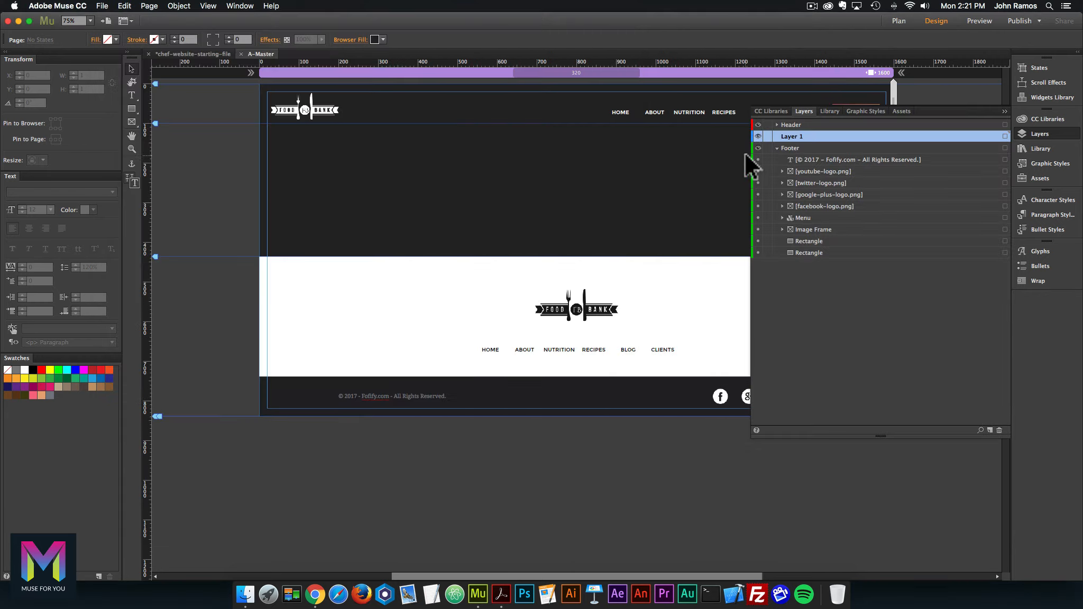
Close the layer list and try to set the header menu's resize option to None
{"action": "left_click", "coordinate": [717, 108]}
{"action": "left_click", "coordinate": [1014, 132]}
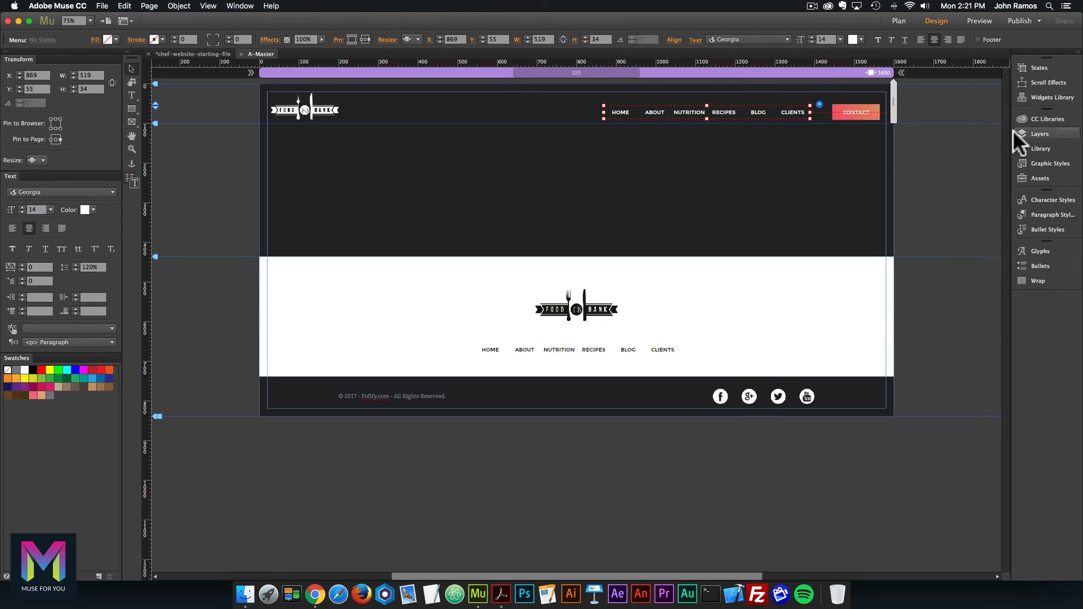
{"action": "right_click", "coordinate": [711, 109]}
{"action": "mouse_move", "coordinate": [745, 203]}
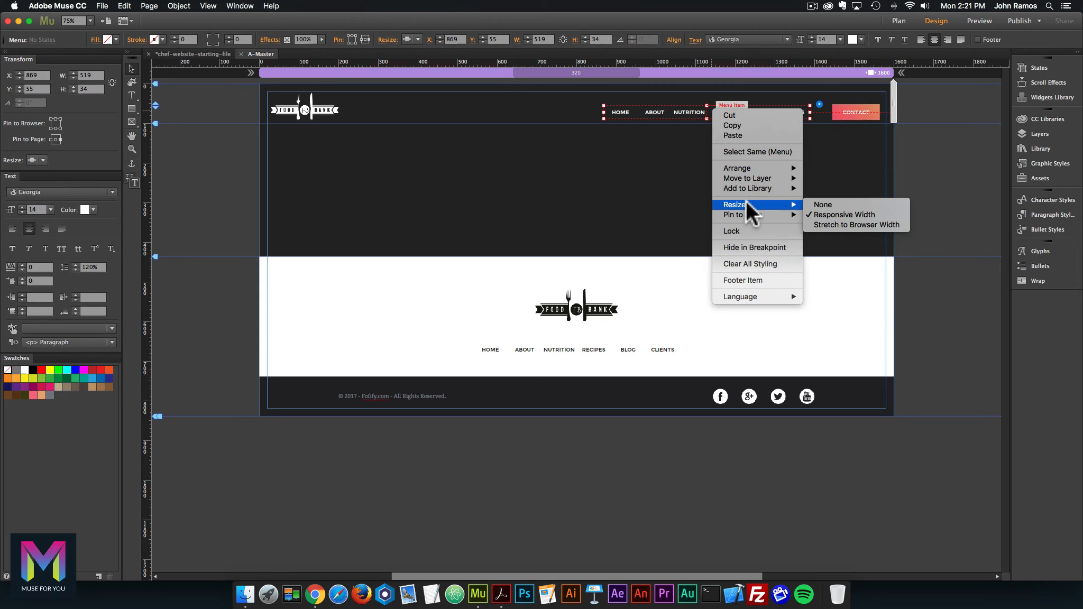
{"action": "left_click", "coordinate": [830, 204]}
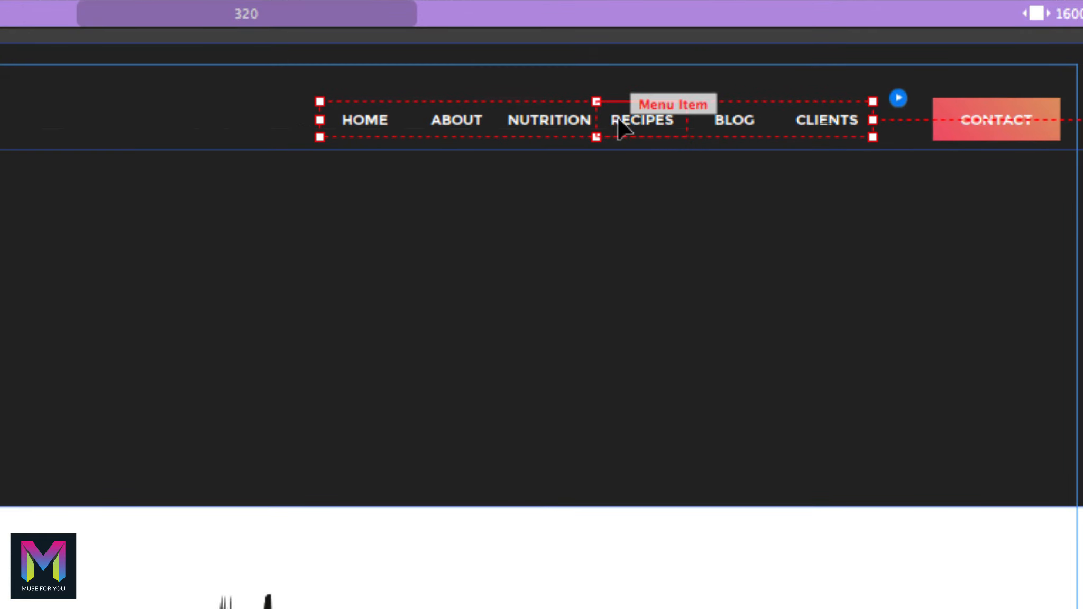
{"action": "right_click", "coordinate": [715, 110]}
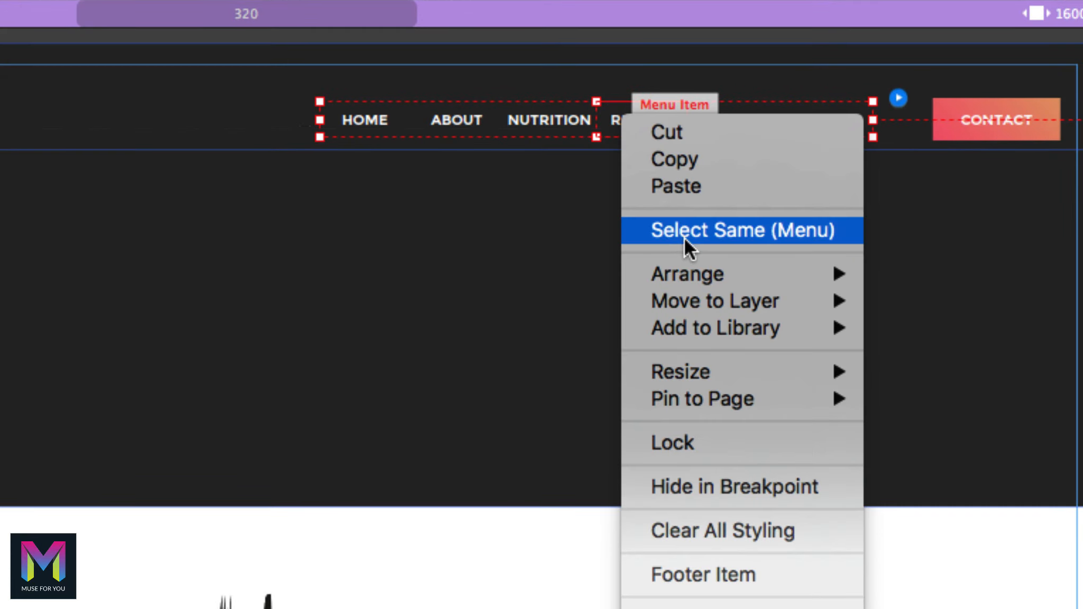
{"action": "mouse_move", "coordinate": [688, 370]}
{"action": "left_click", "coordinate": [921, 368]}
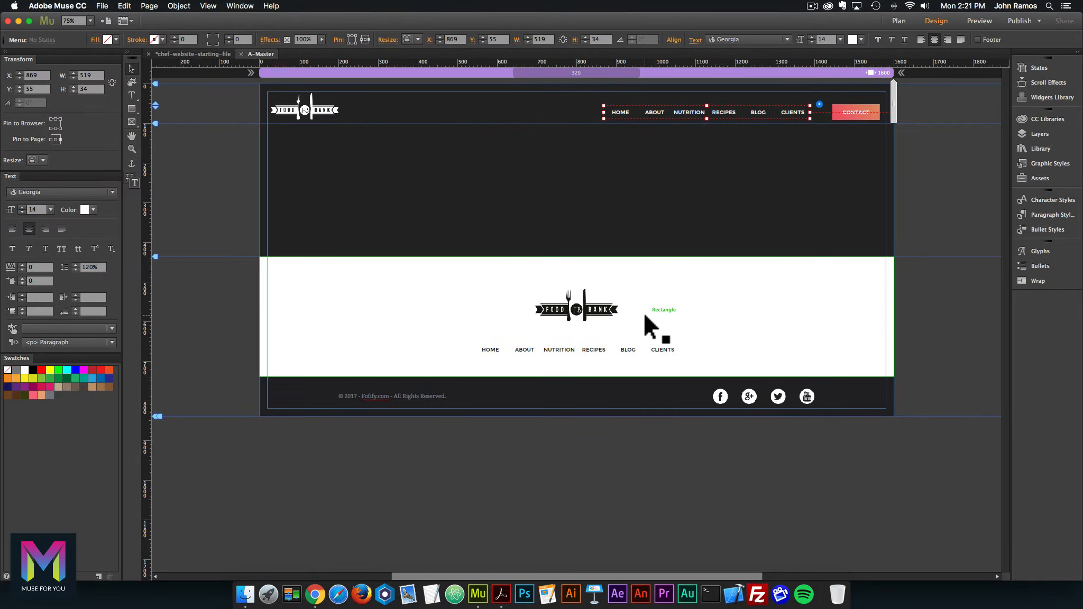
Try to set the footer menu's resize option to None
{"action": "left_click", "coordinate": [629, 348]}
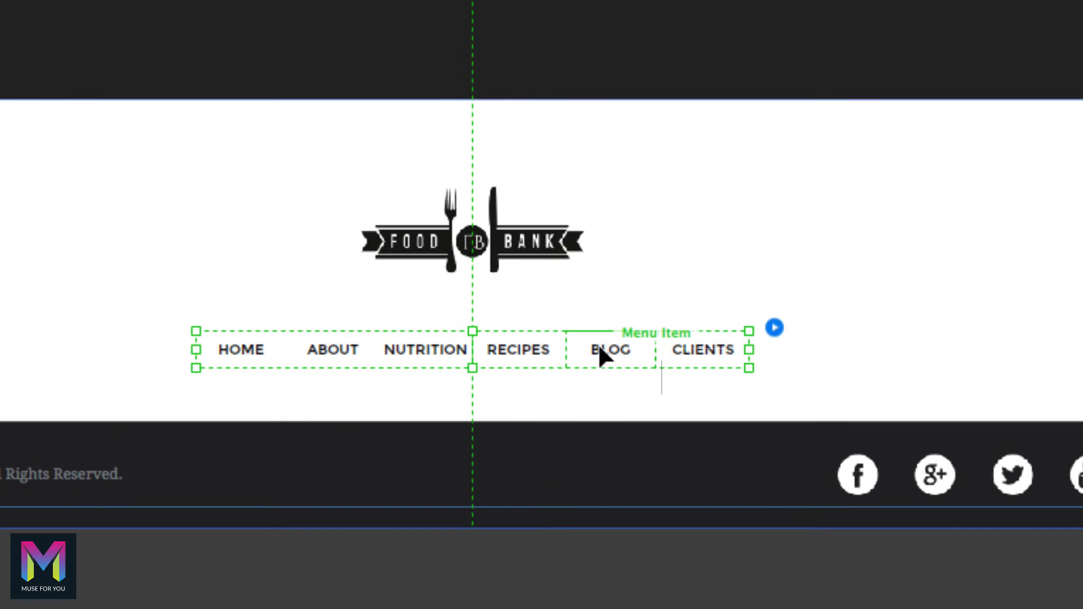
{"action": "right_click", "coordinate": [599, 349]}
{"action": "mouse_move", "coordinate": [688, 527]}
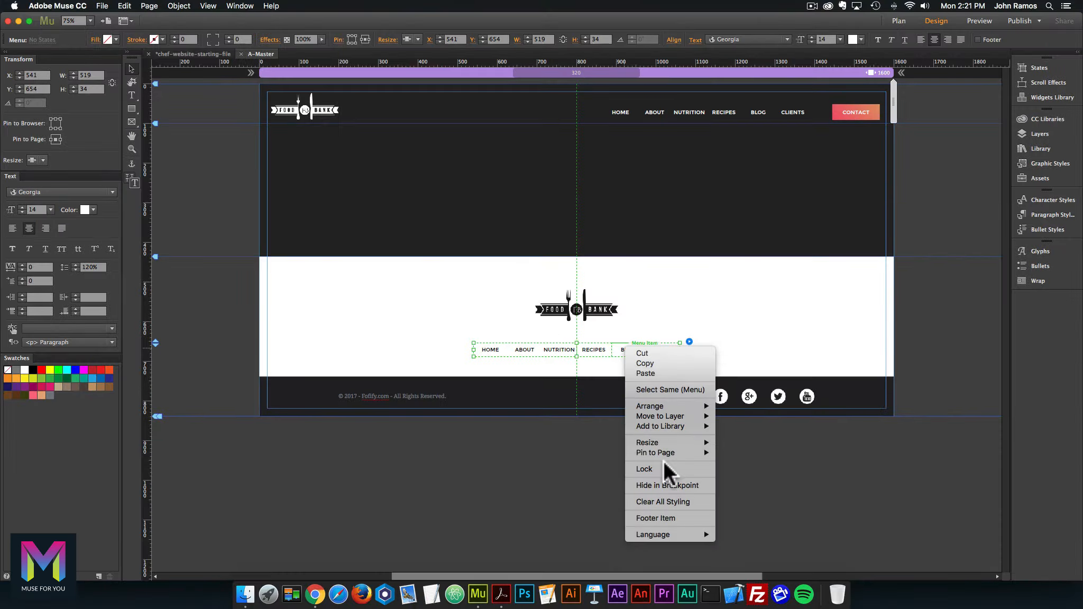
{"action": "mouse_move", "coordinate": [672, 459]}
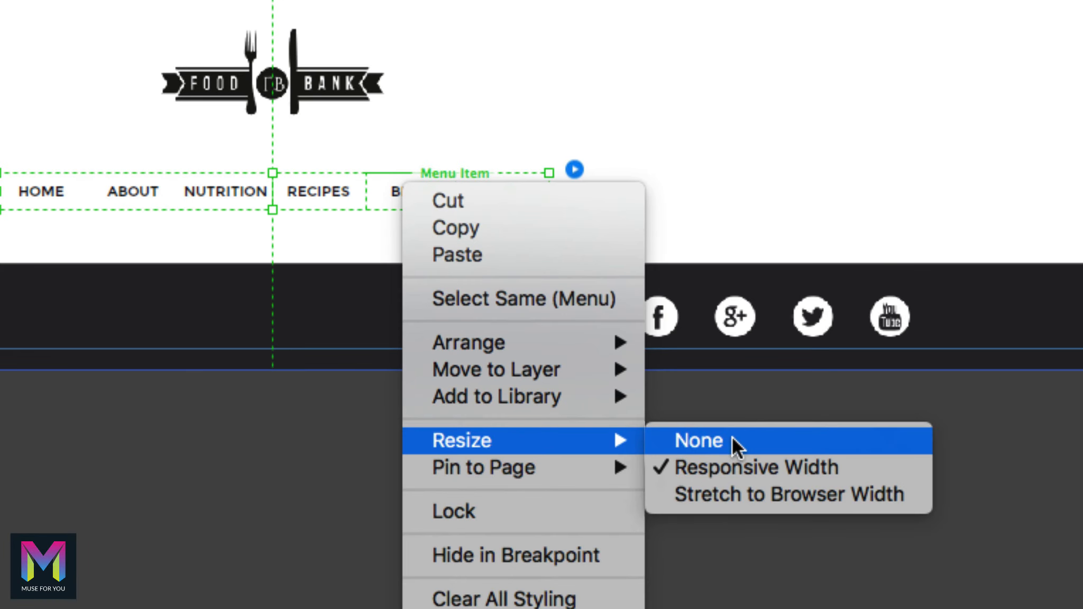
{"action": "left_click", "coordinate": [733, 440]}
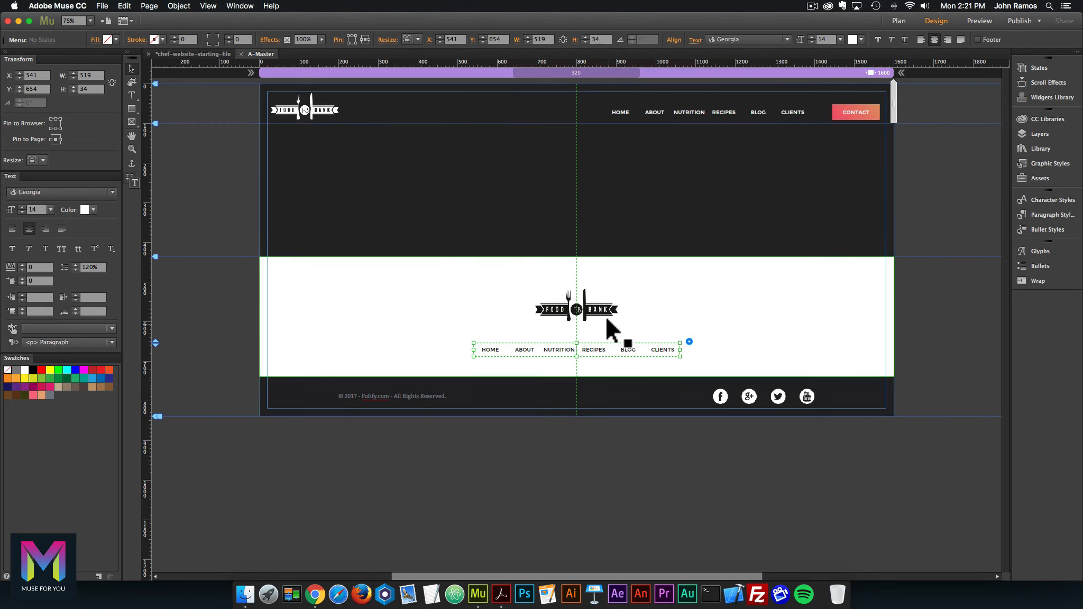
Set the footer logo's resize option to Responsive Width and Height and deselect it
{"action": "left_click", "coordinate": [594, 311]}
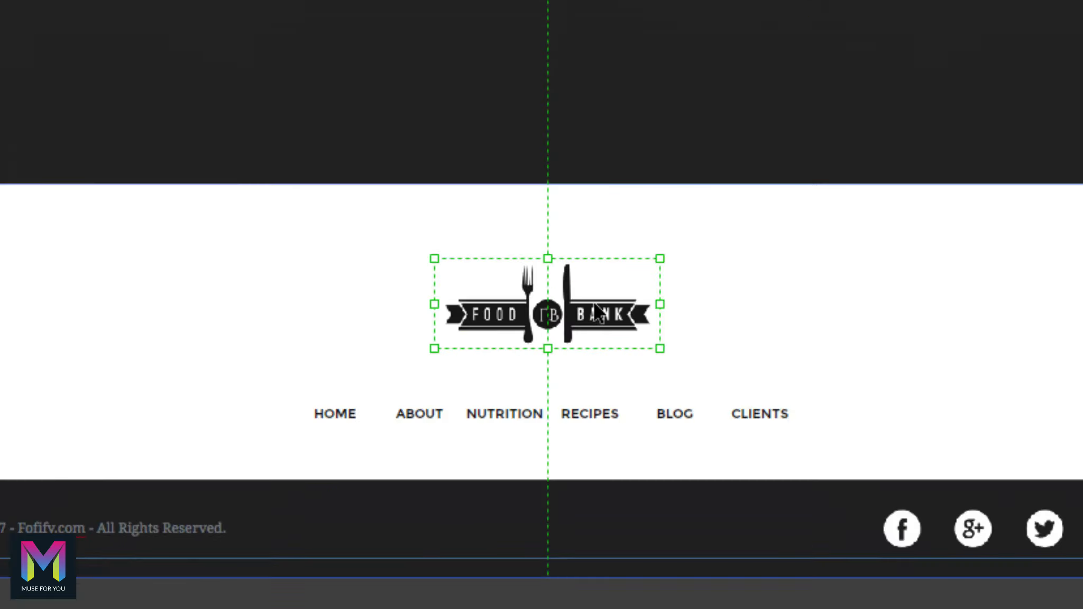
{"action": "right_click", "coordinate": [576, 299]}
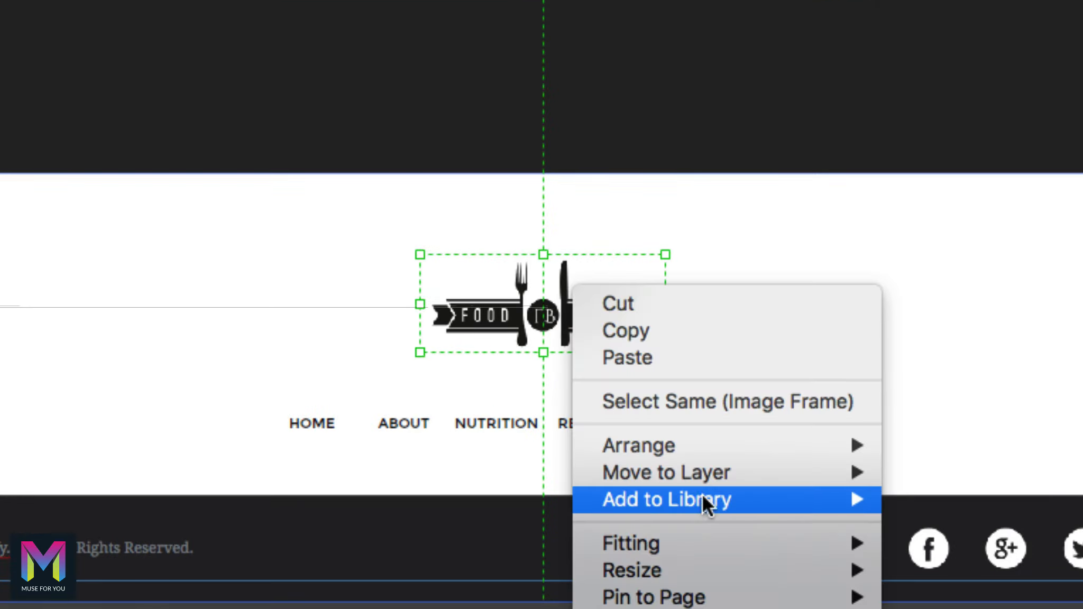
{"action": "mouse_move", "coordinate": [713, 563]}
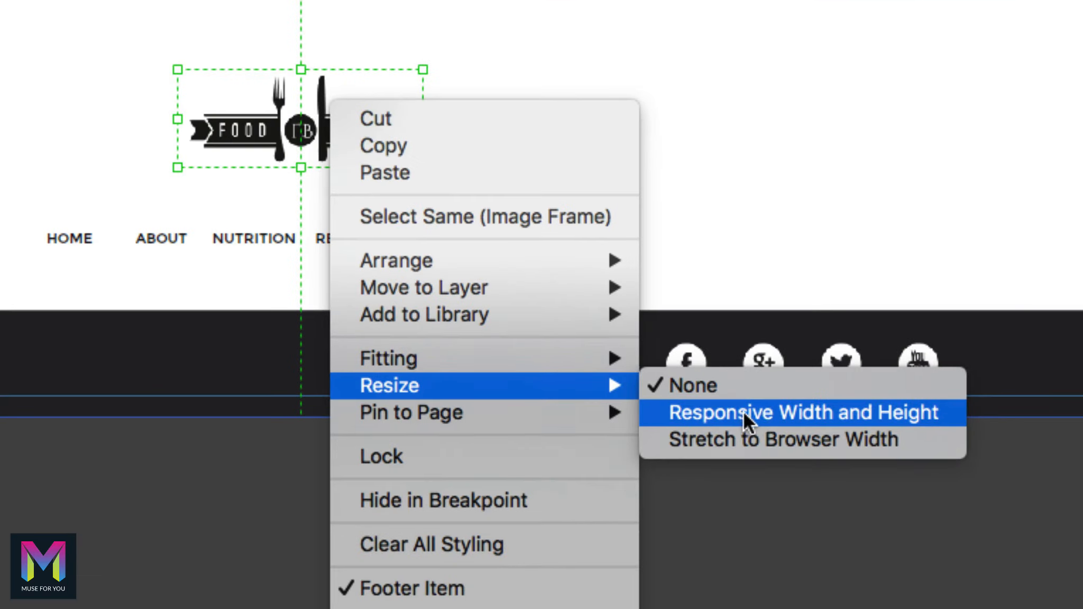
{"action": "left_click", "coordinate": [789, 413]}
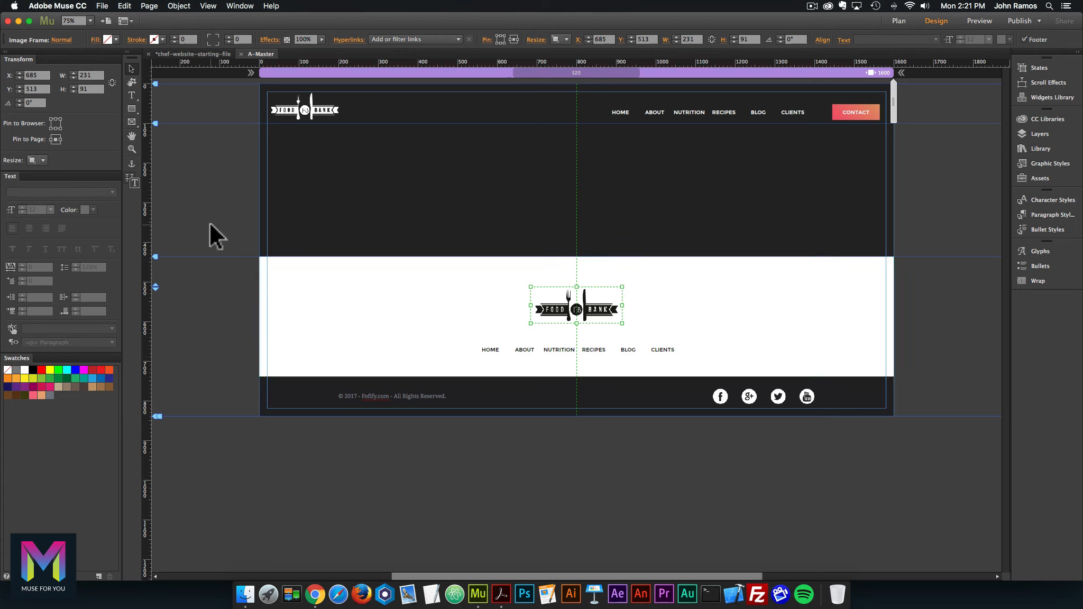
{"action": "left_click", "coordinate": [210, 224]}
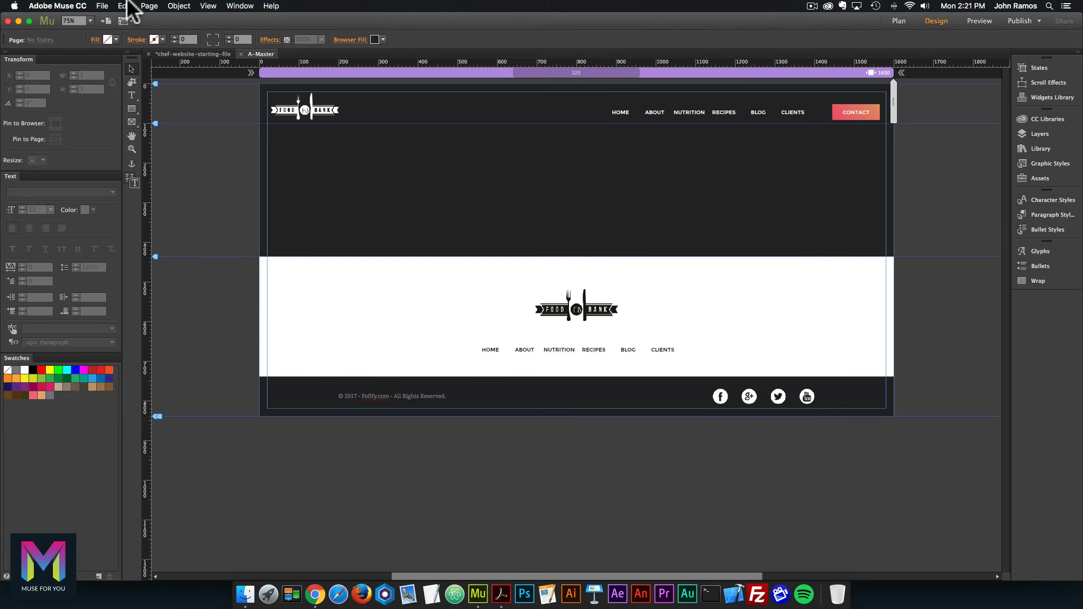
Preview the A-Master page in Chrome and check how the footer logo scales as the browser widens before returning to Muse
{"action": "left_click", "coordinate": [102, 6]}
{"action": "left_click", "coordinate": [149, 173]}
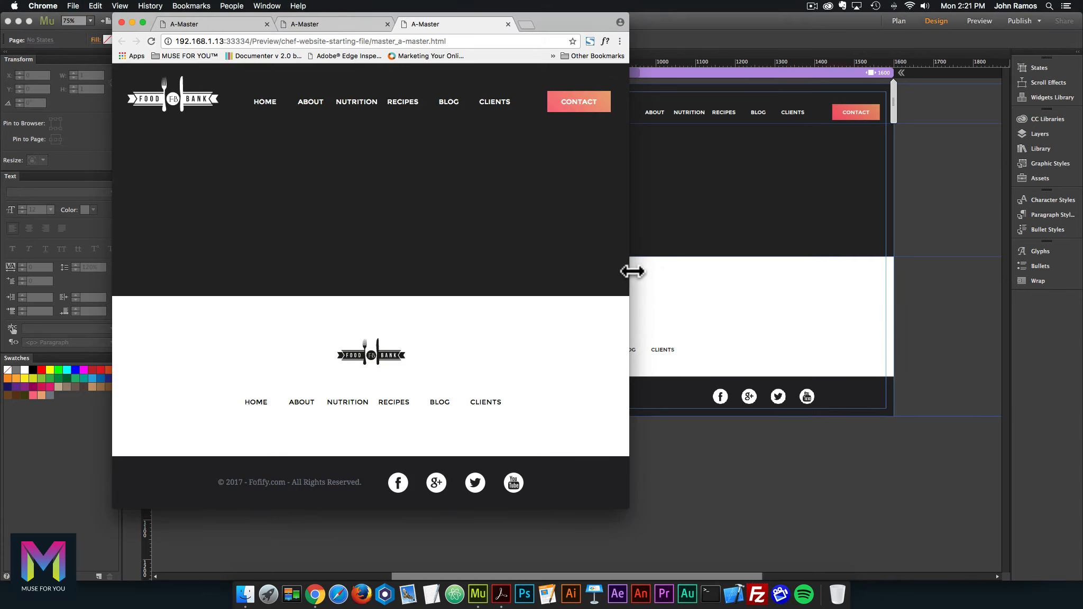
{"action": "left_click", "coordinate": [635, 273]}
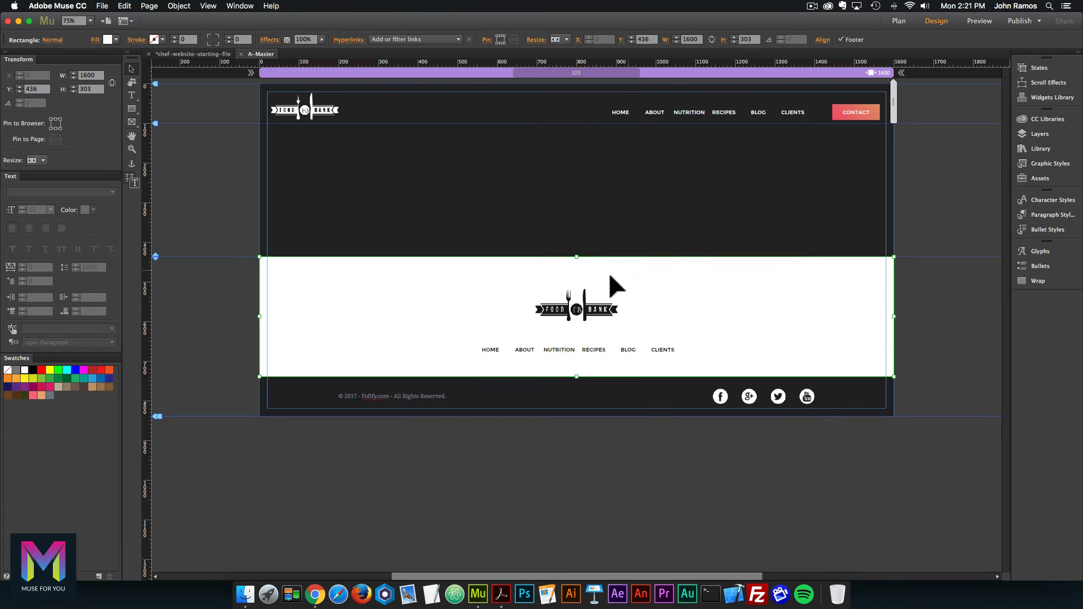
{"action": "left_click", "coordinate": [320, 589]}
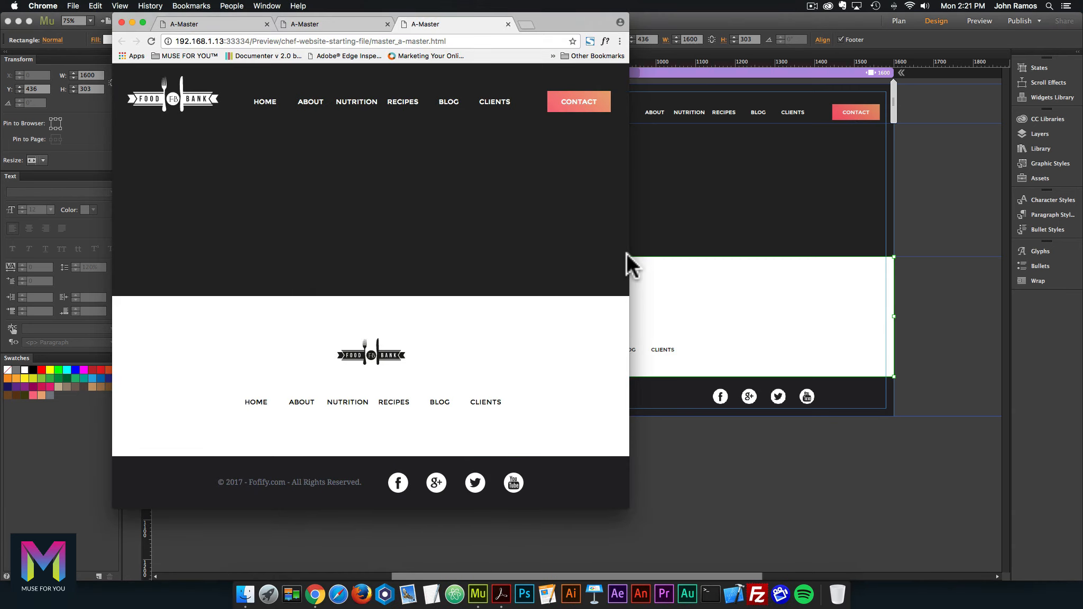
{"action": "left_click_drag", "start_coordinate": [629, 255], "coordinate": [652, 272]}
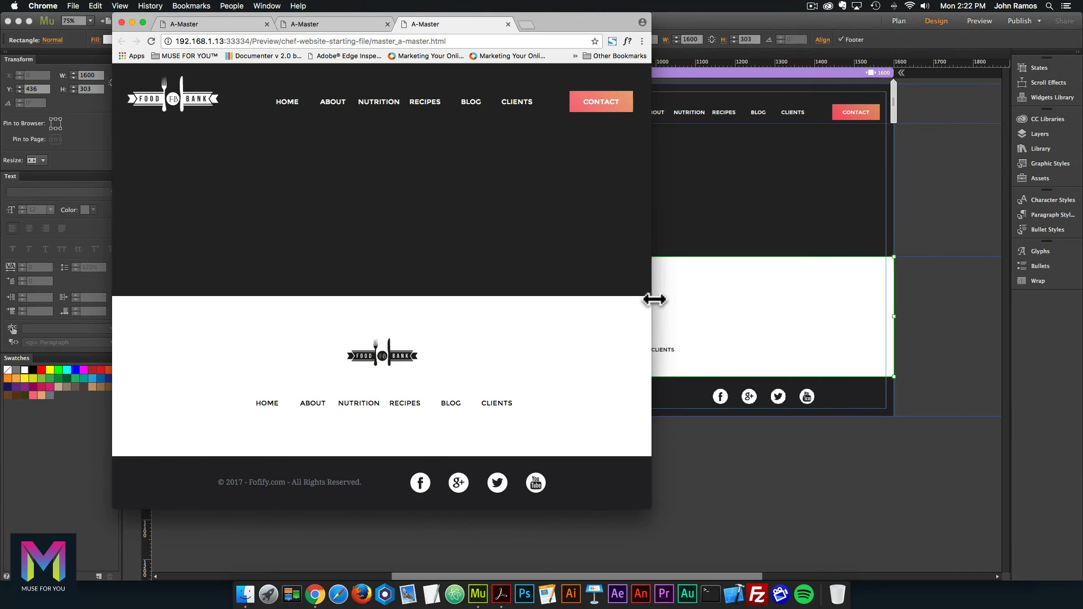
{"action": "left_click_drag", "start_coordinate": [648, 297], "coordinate": [814, 322]}
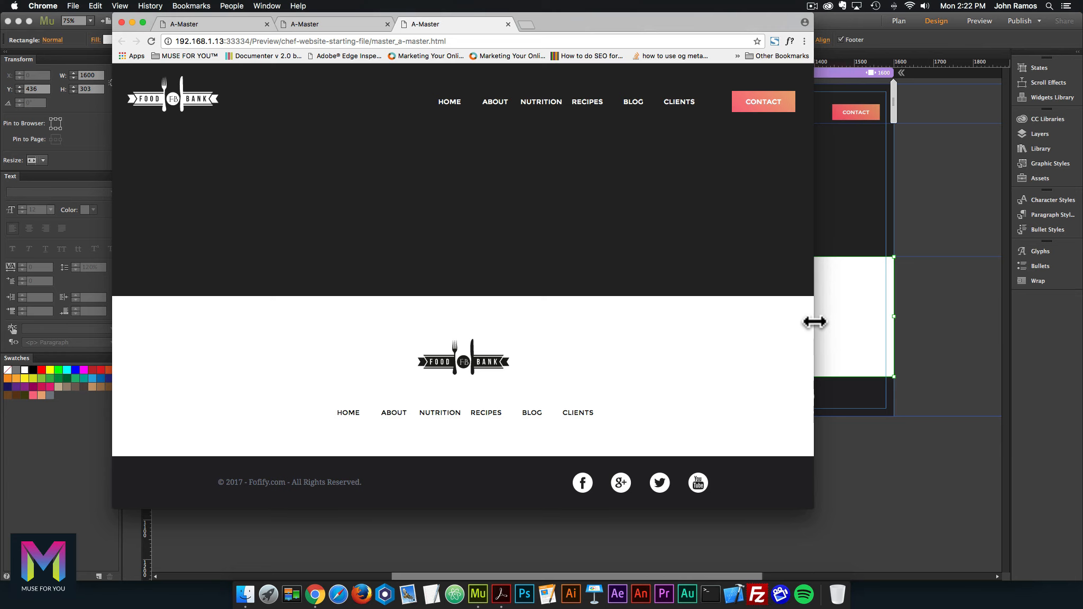
{"action": "left_click", "coordinate": [836, 326]}
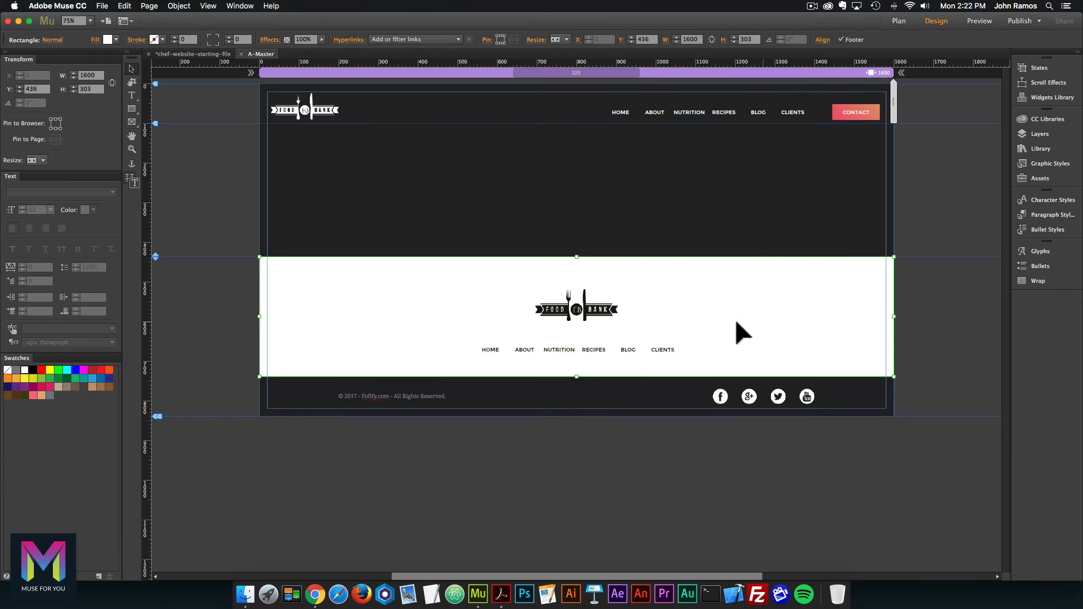
Set the footer logo's resize option to None and deselect it
{"action": "left_click", "coordinate": [603, 315]}
{"action": "right_click", "coordinate": [588, 300]}
{"action": "mouse_move", "coordinate": [637, 405]}
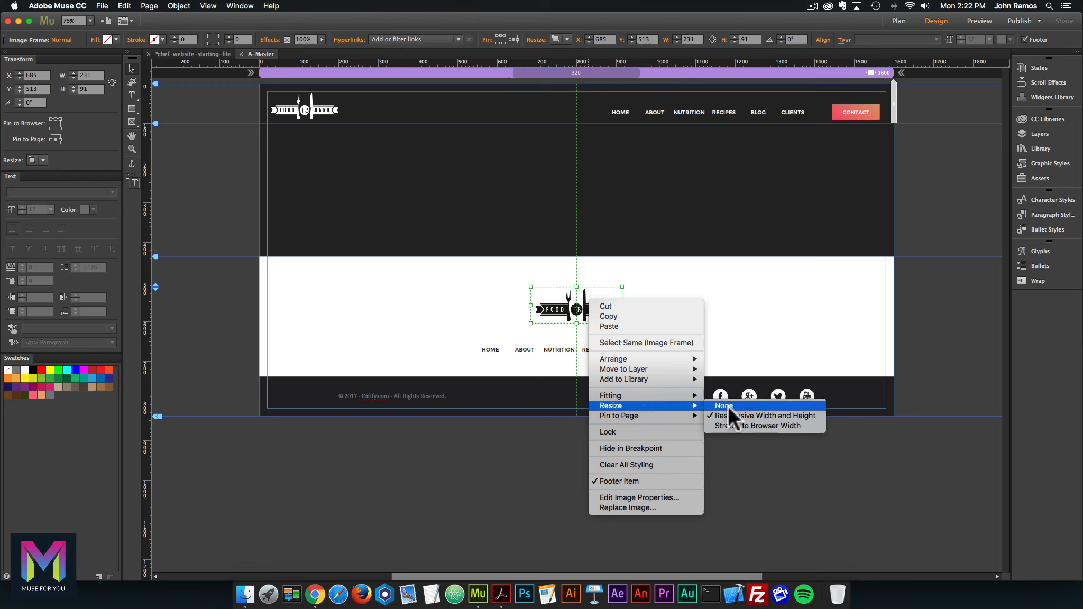
{"action": "left_click", "coordinate": [729, 406]}
{"action": "left_click", "coordinate": [200, 164]}
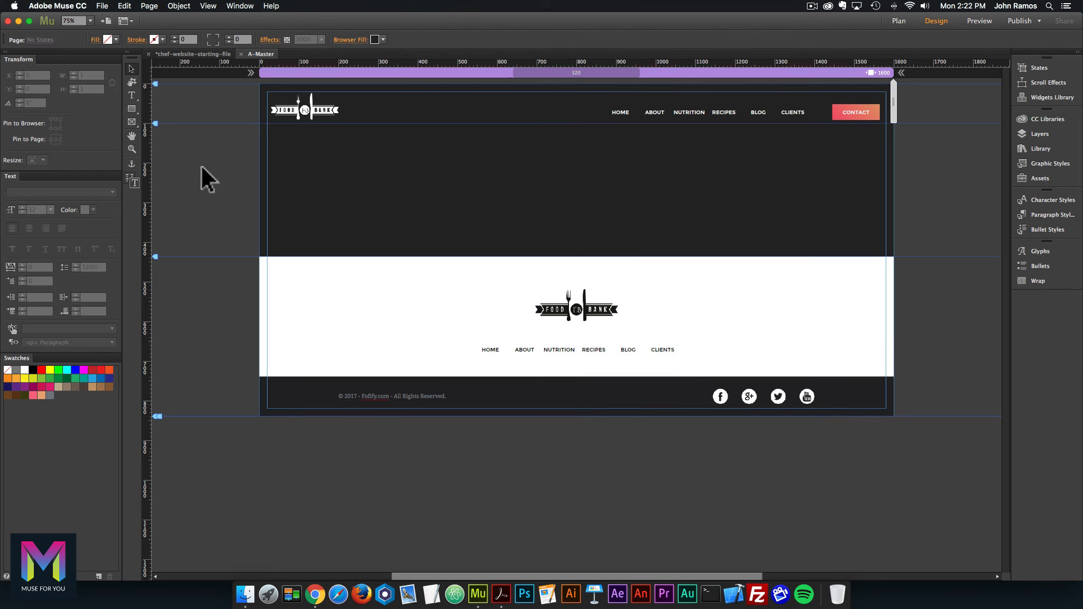
Preview the page in Chrome again, check the fixed-size footer logo at a wider browser width, and return to Muse
{"action": "left_click", "coordinate": [106, 6]}
{"action": "left_click", "coordinate": [145, 171]}
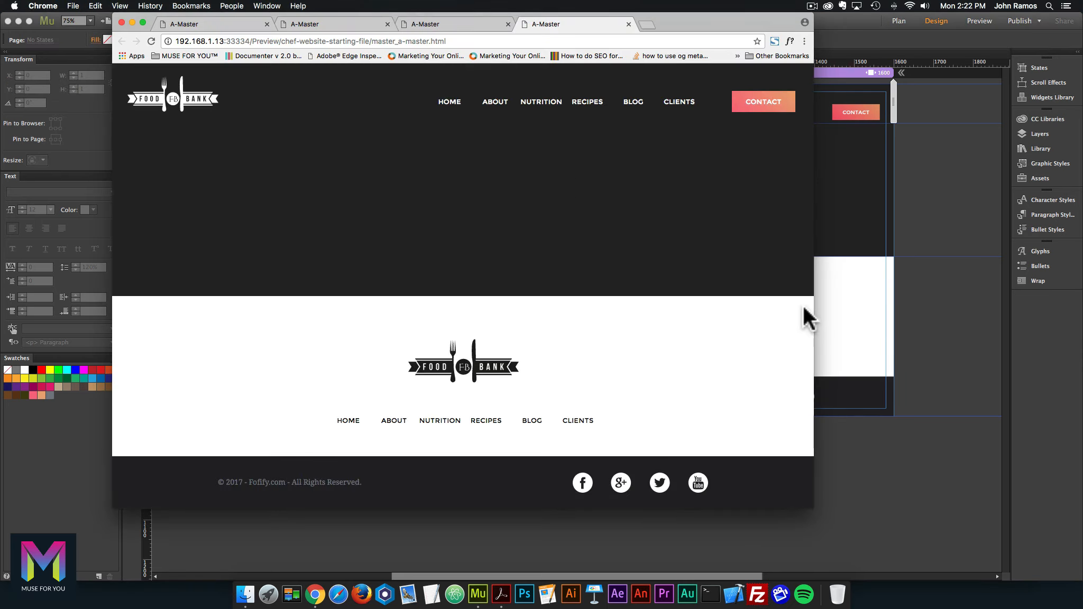
{"action": "left_click_drag", "start_coordinate": [813, 313], "coordinate": [854, 301]}
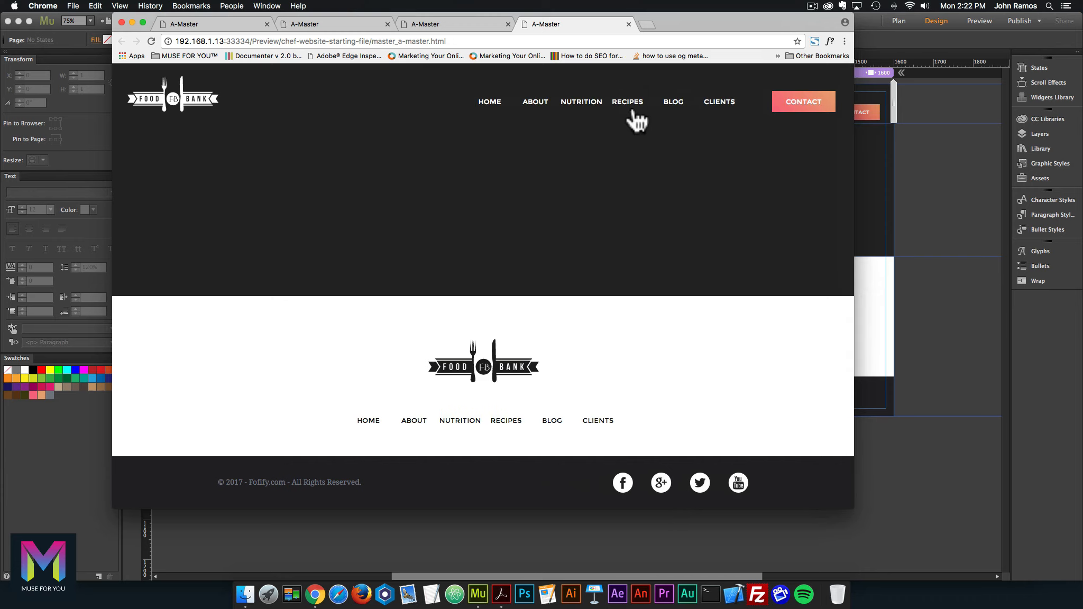
{"action": "left_click", "coordinate": [913, 188]}
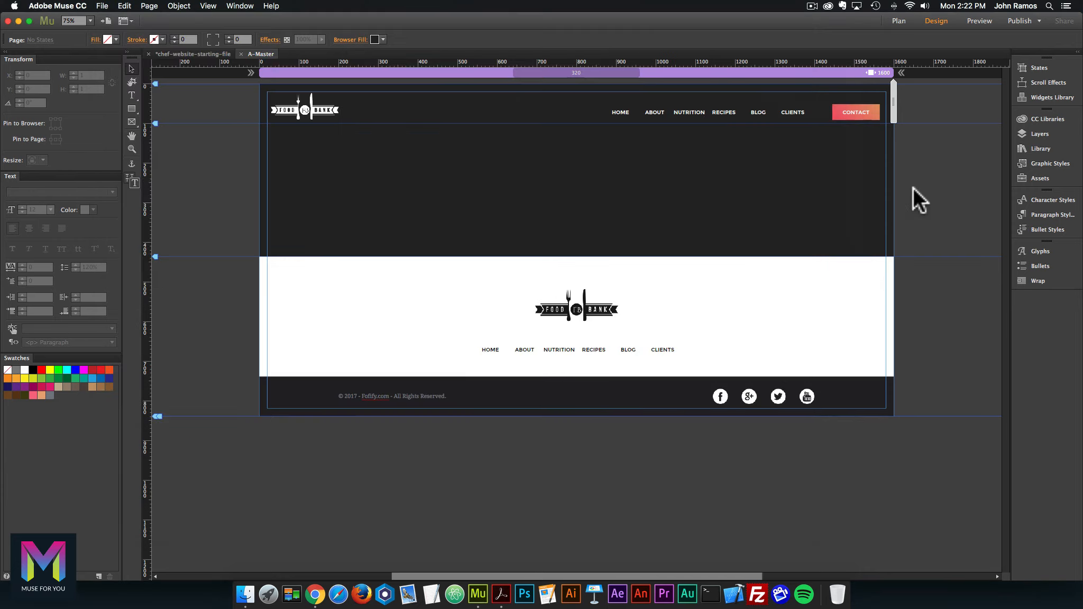
Set the header menu's item size to Uniform Spacing and deselect the menu
{"action": "left_click", "coordinate": [731, 111]}
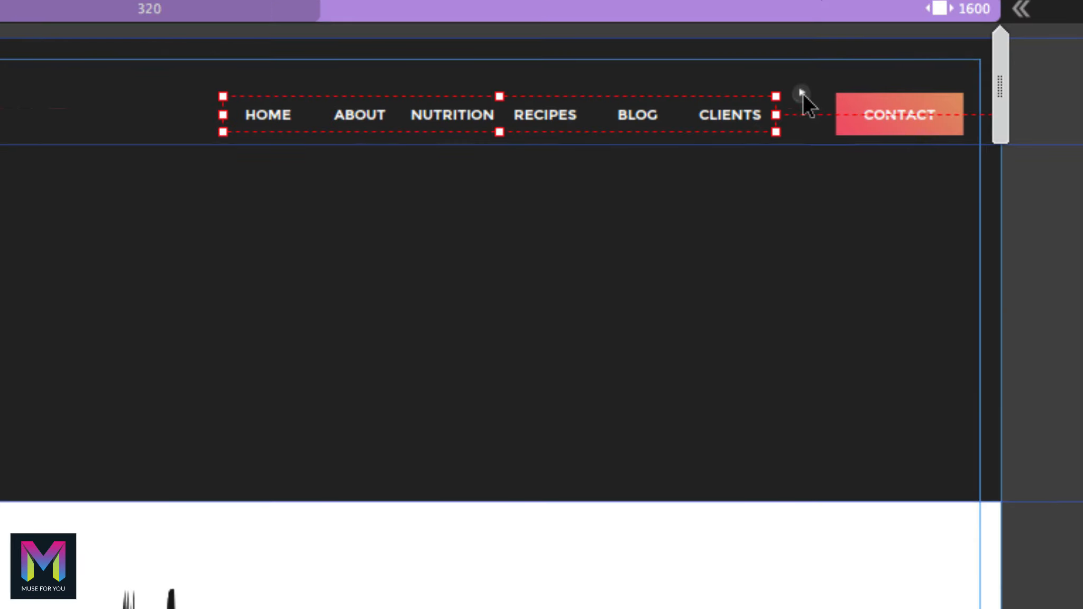
{"action": "left_click", "coordinate": [818, 102]}
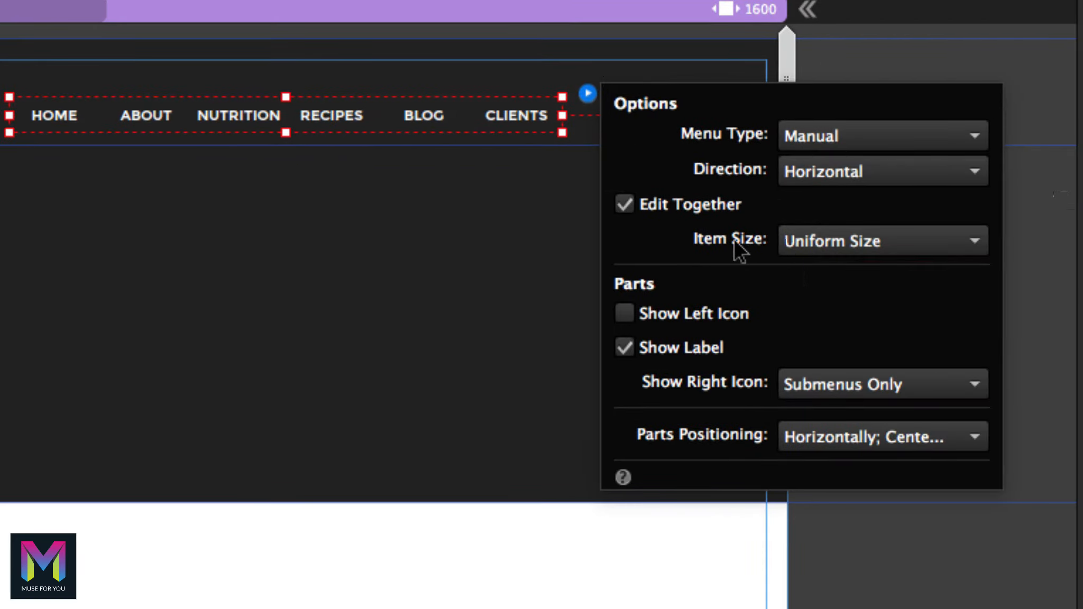
{"action": "left_click", "coordinate": [835, 243]}
{"action": "left_click", "coordinate": [834, 266]}
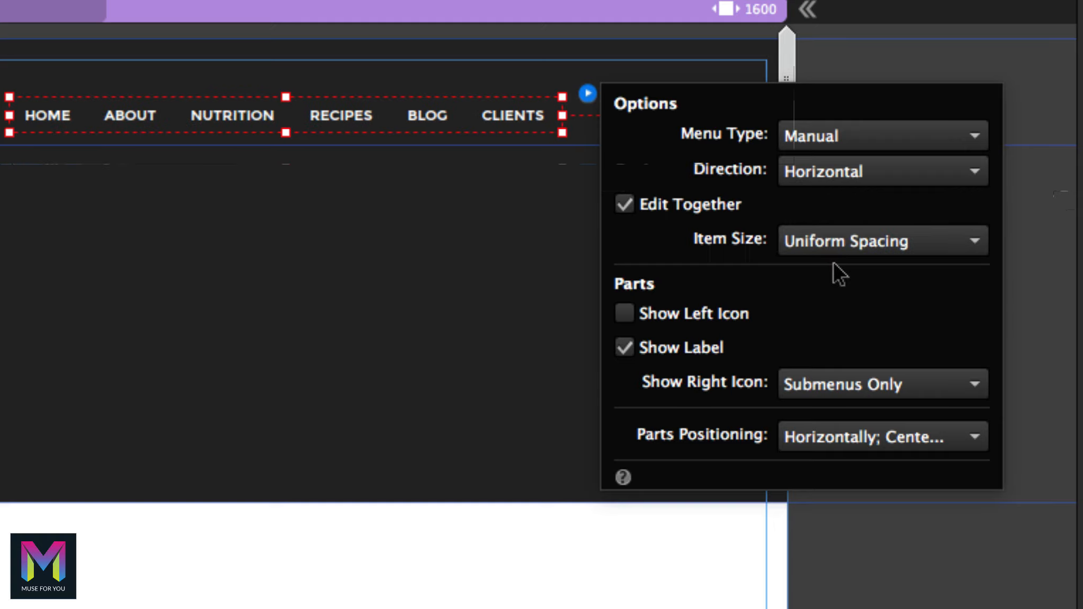
{"action": "left_click", "coordinate": [502, 236]}
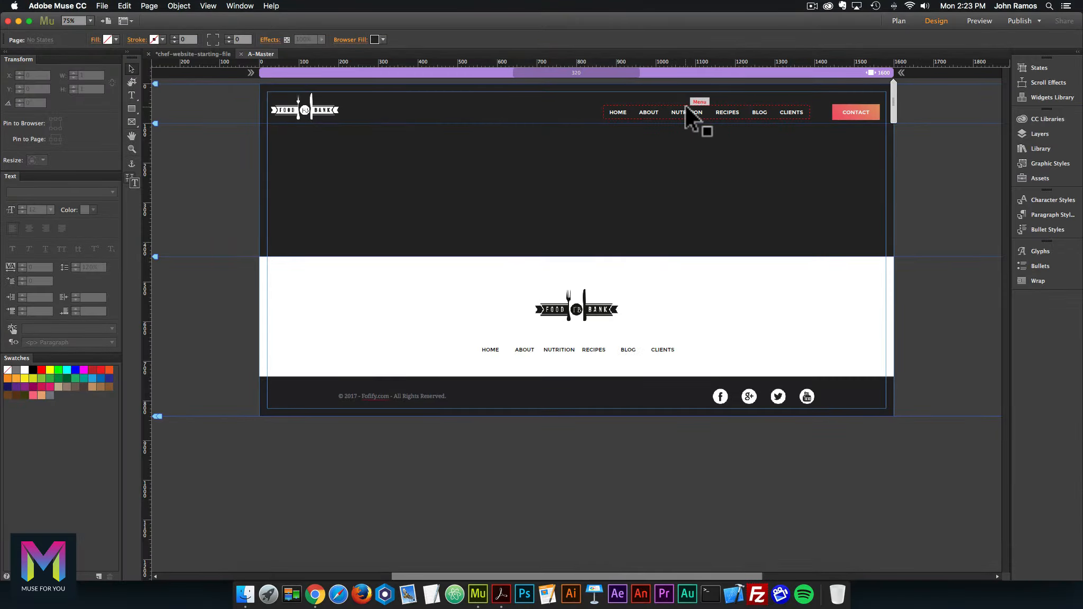
Set the footer menu's item size to Uniform Spacing and close its options
{"action": "left_click", "coordinate": [635, 350]}
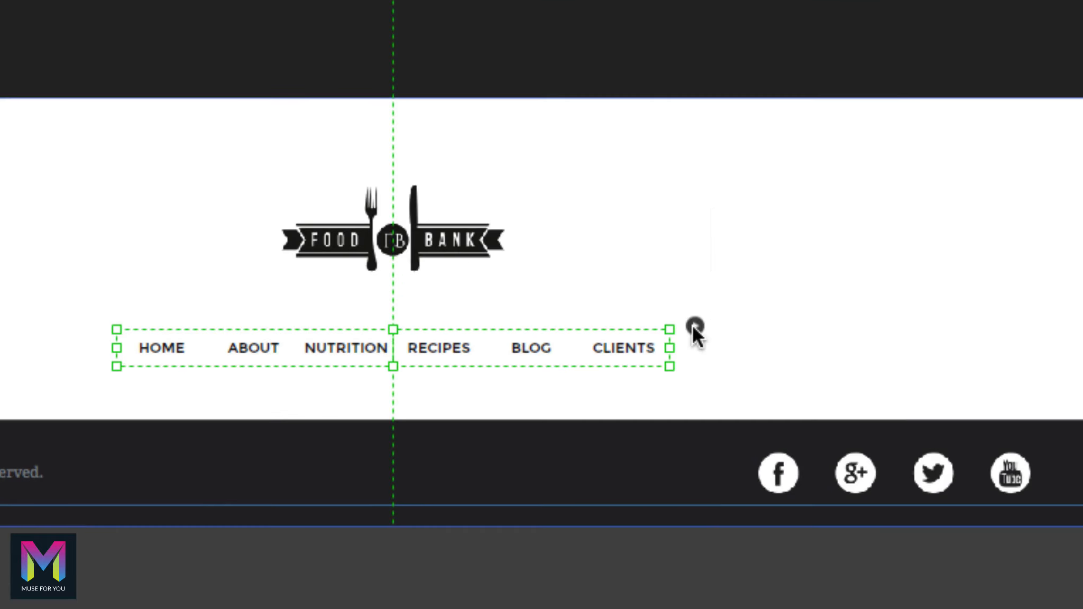
{"action": "left_click", "coordinate": [689, 341]}
{"action": "left_click", "coordinate": [938, 476]}
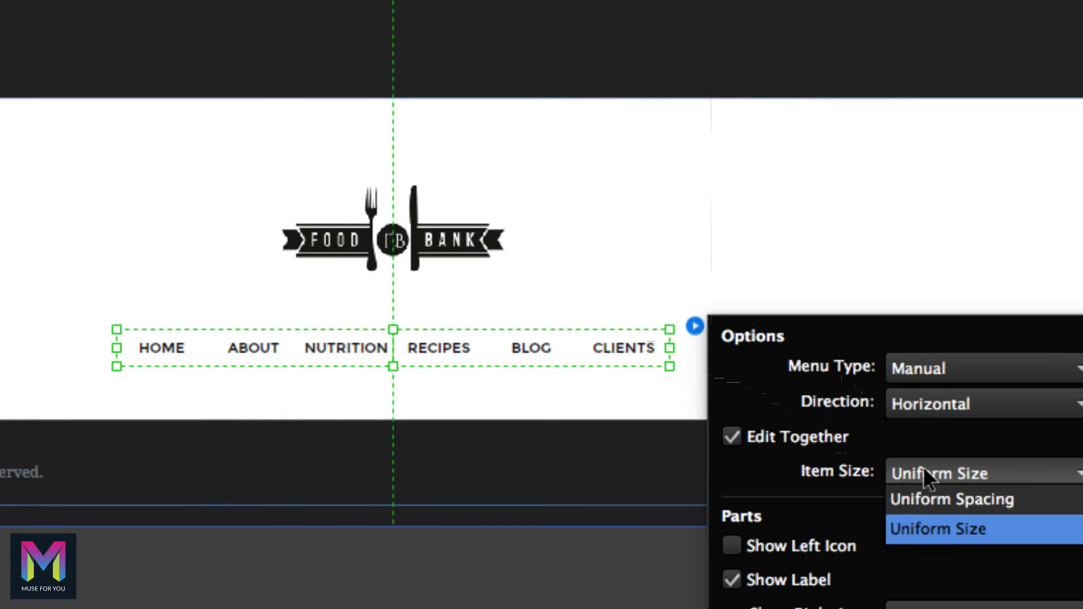
{"action": "left_click", "coordinate": [945, 501]}
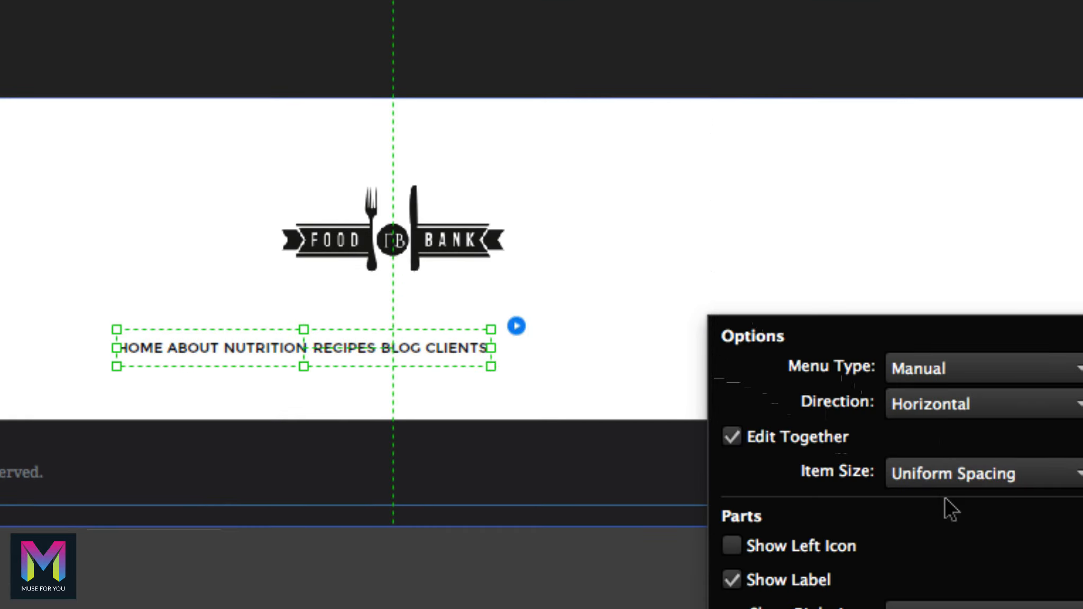
{"action": "left_click", "coordinate": [614, 371]}
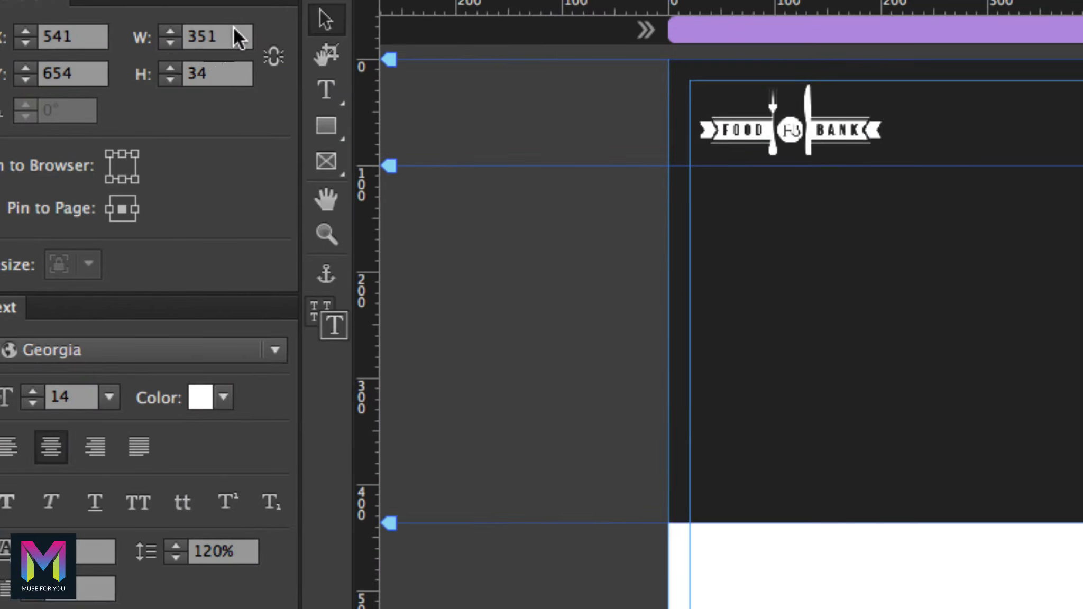
Set the footer menu's width to 541, center it horizontally under the footer logo, and deselect it
{"action": "left_click", "coordinate": [234, 32]}
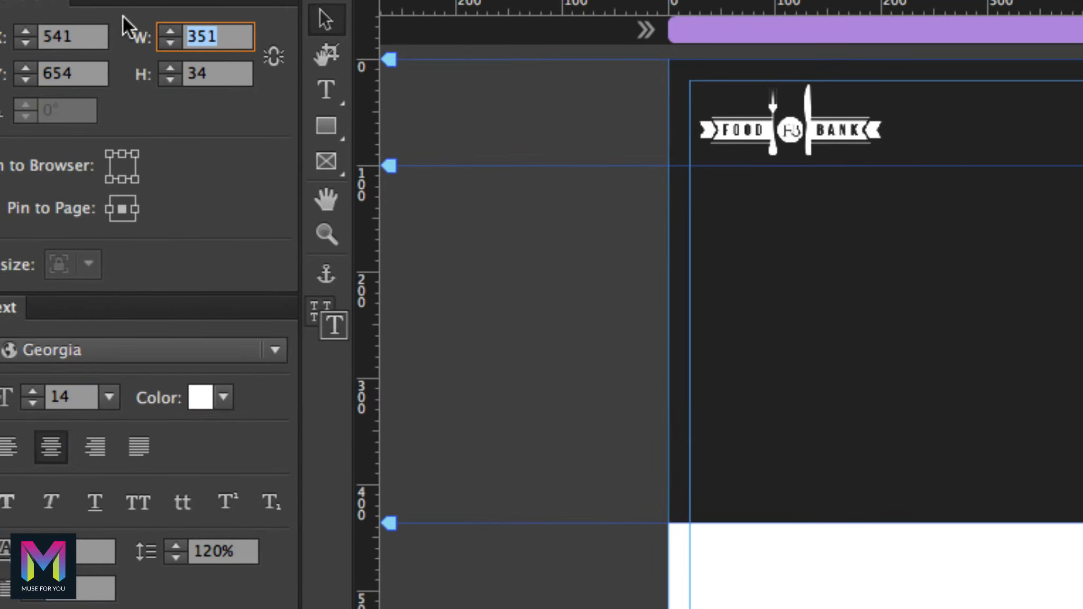
{"action": "type", "text": "541"}
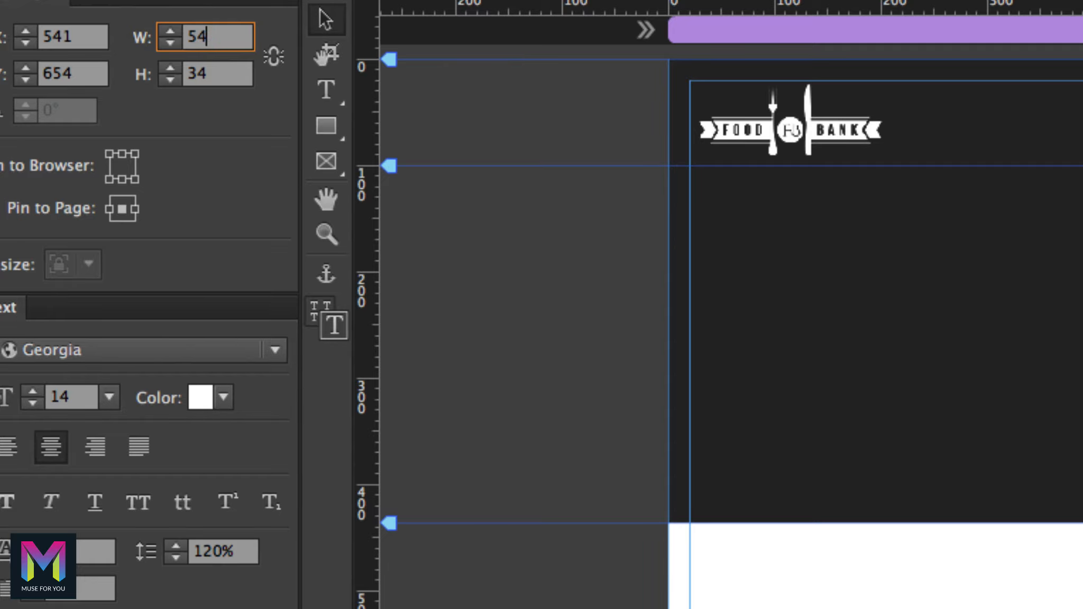
{"action": "key", "text": "Return"}
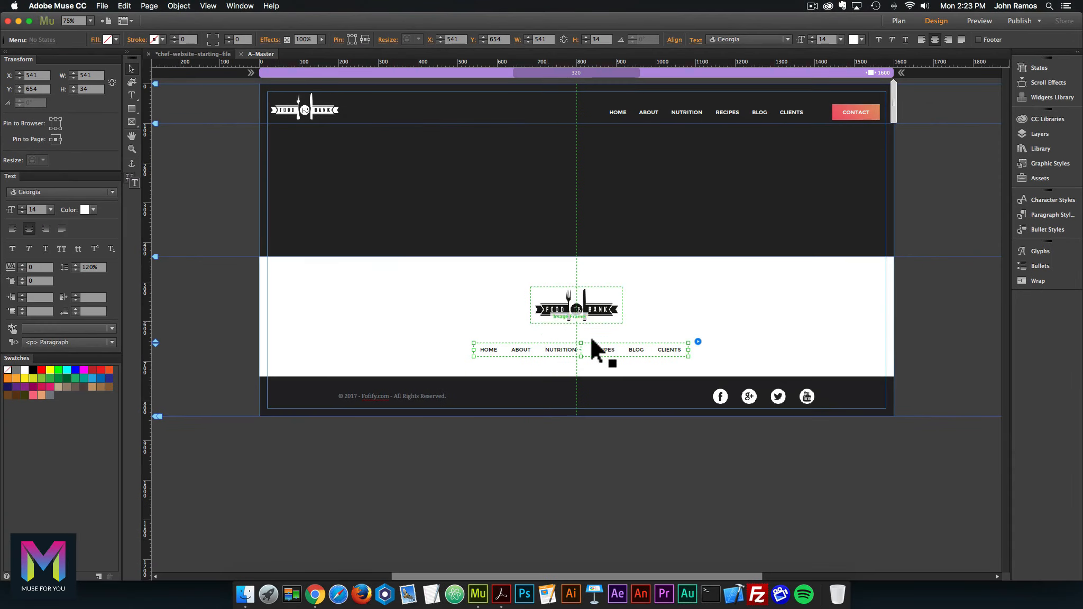
{"action": "left_click_drag", "start_coordinate": [612, 349], "coordinate": [607, 349]}
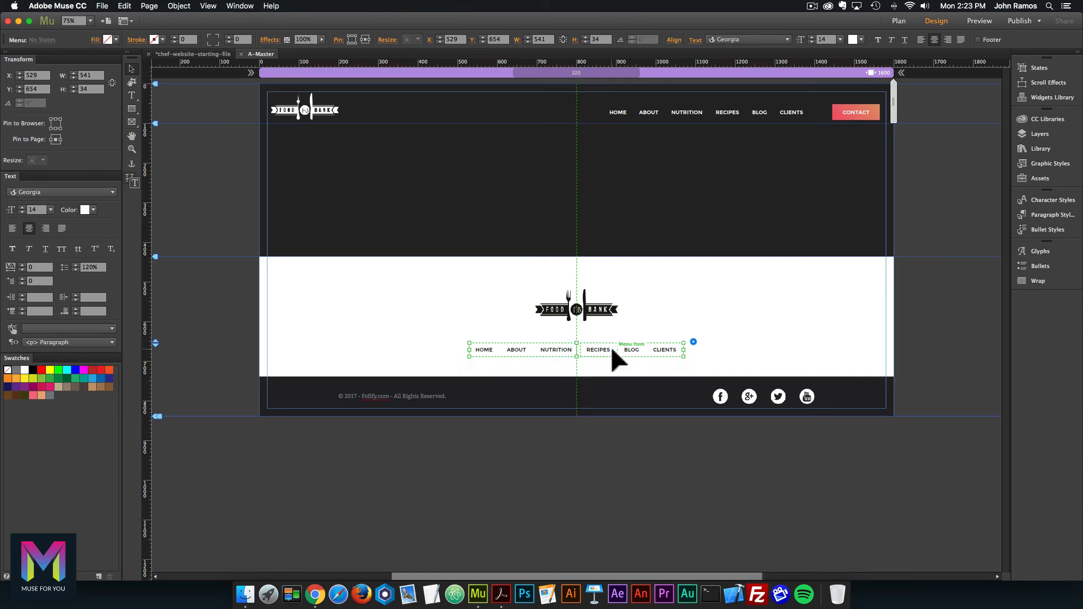
{"action": "left_click", "coordinate": [679, 41]}
{"action": "left_click", "coordinate": [696, 63]}
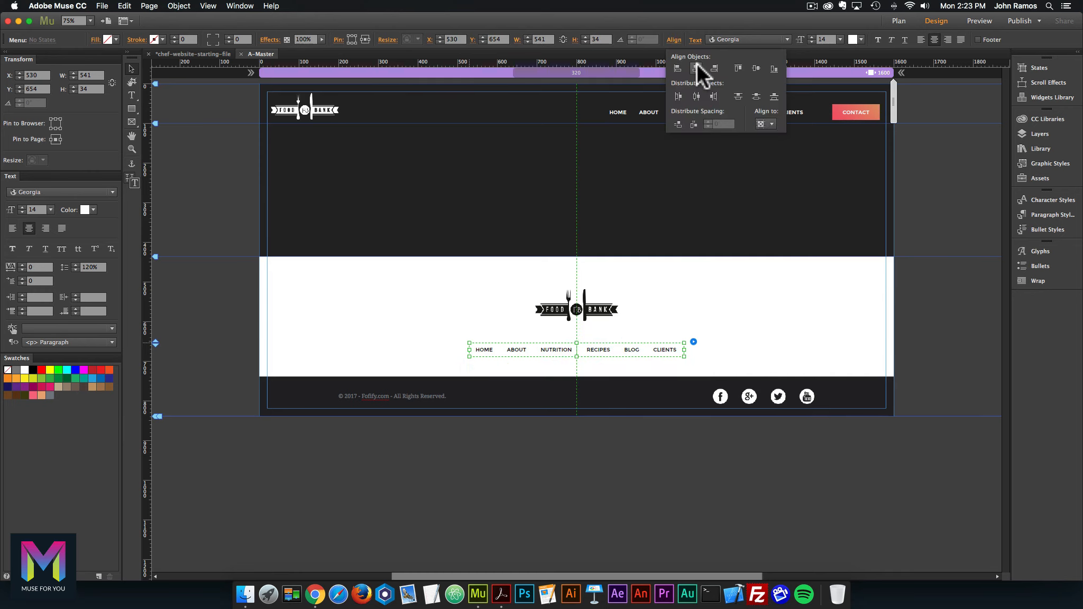
{"action": "left_click", "coordinate": [959, 213]}
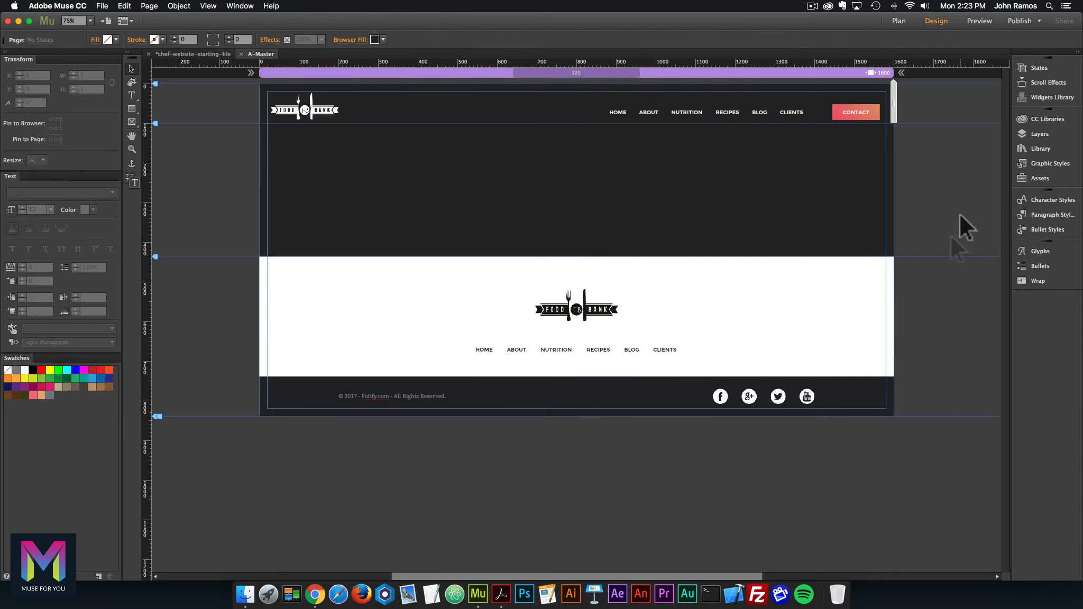
Preview the page in Chrome, check the spacing of both menus while widening the browser, and return to Muse
{"action": "left_click", "coordinate": [102, 6]}
{"action": "left_click", "coordinate": [158, 175]}
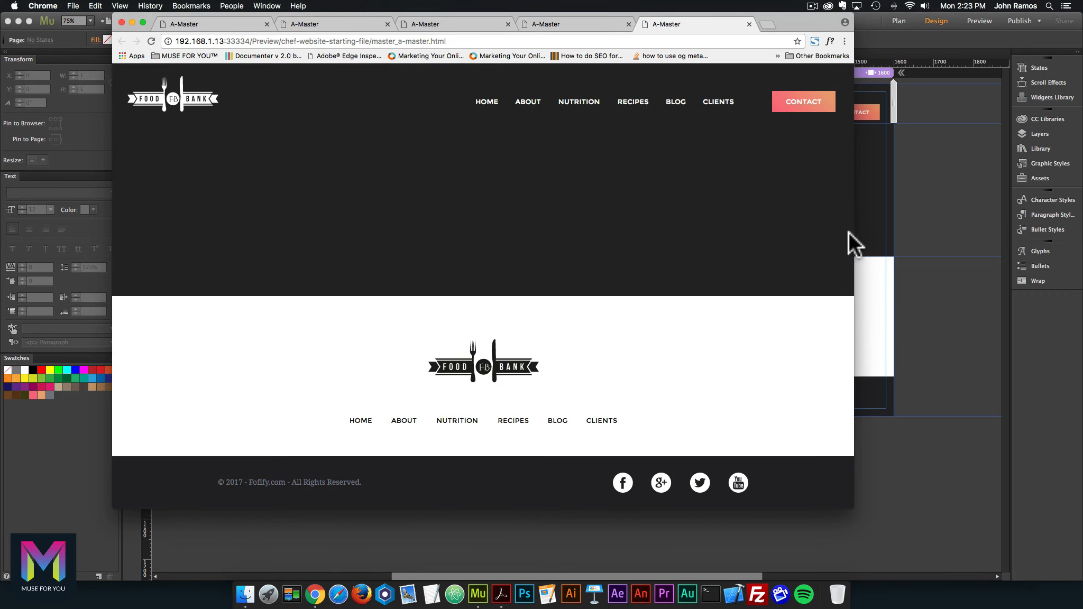
{"action": "left_click_drag", "start_coordinate": [853, 241], "coordinate": [938, 249]}
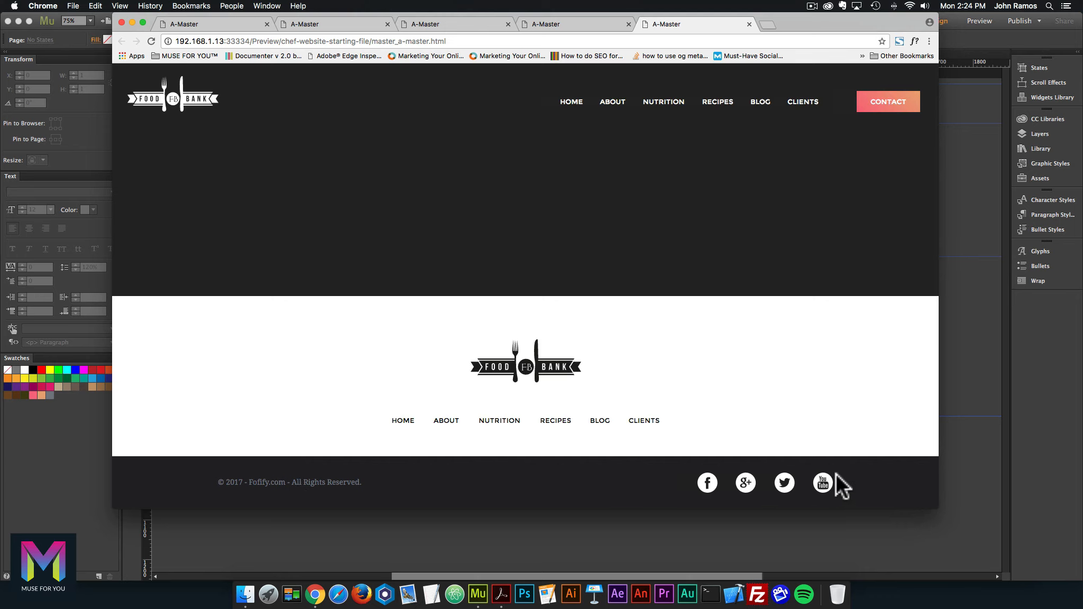
{"action": "left_click", "coordinate": [1019, 363]}
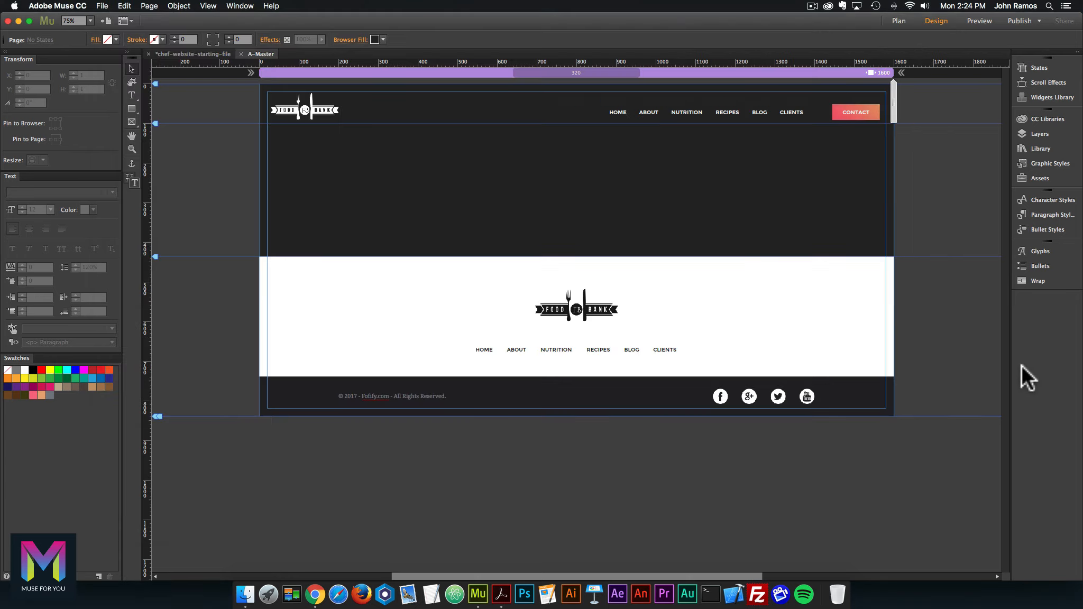
Review the Header and Footer layers and the footer's copyright text frame, and switch back to the Chrome preview
{"action": "left_click", "coordinate": [1047, 134]}
{"action": "left_click", "coordinate": [788, 123]}
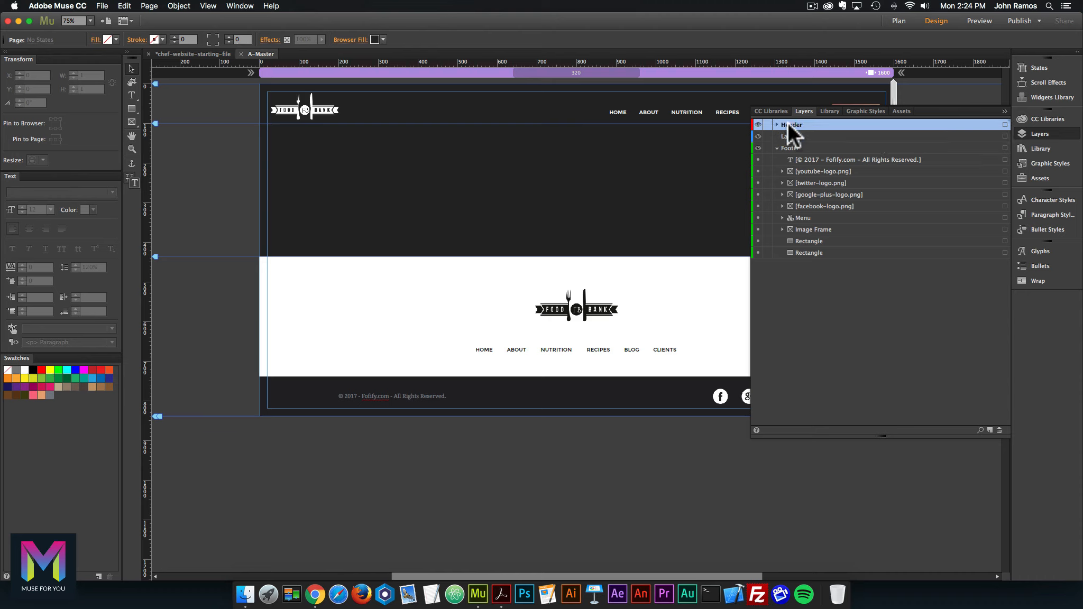
{"action": "left_click", "coordinate": [789, 148]}
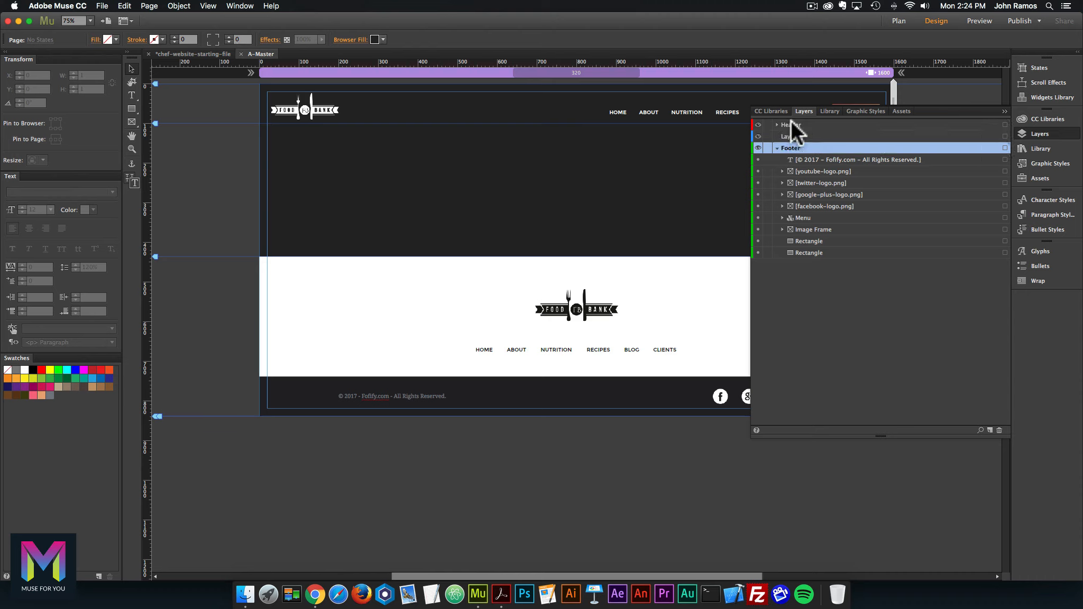
{"action": "left_click", "coordinate": [790, 123]}
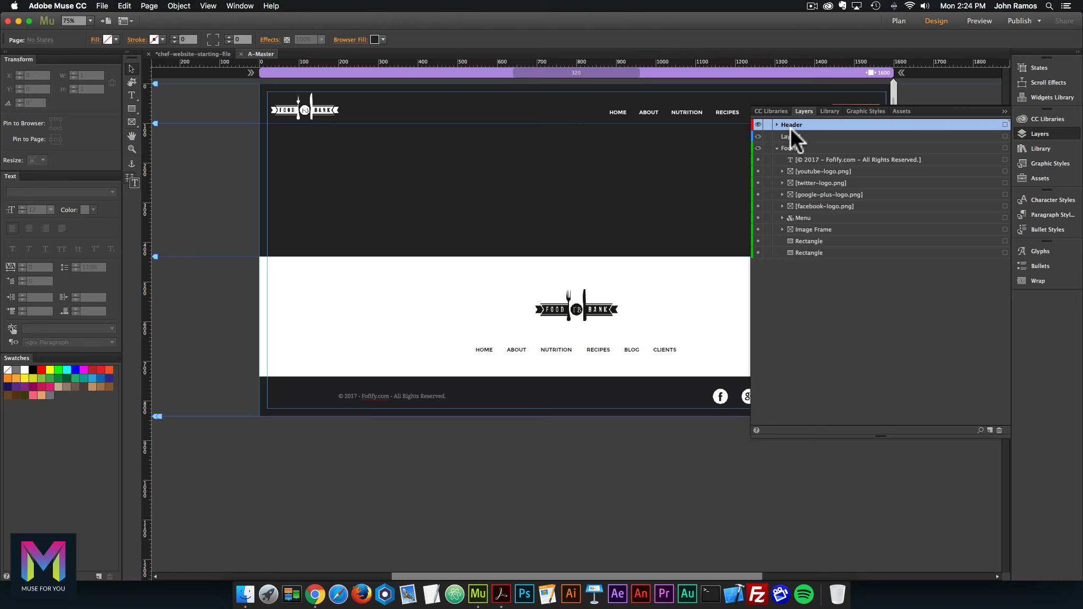
{"action": "left_click", "coordinate": [341, 396]}
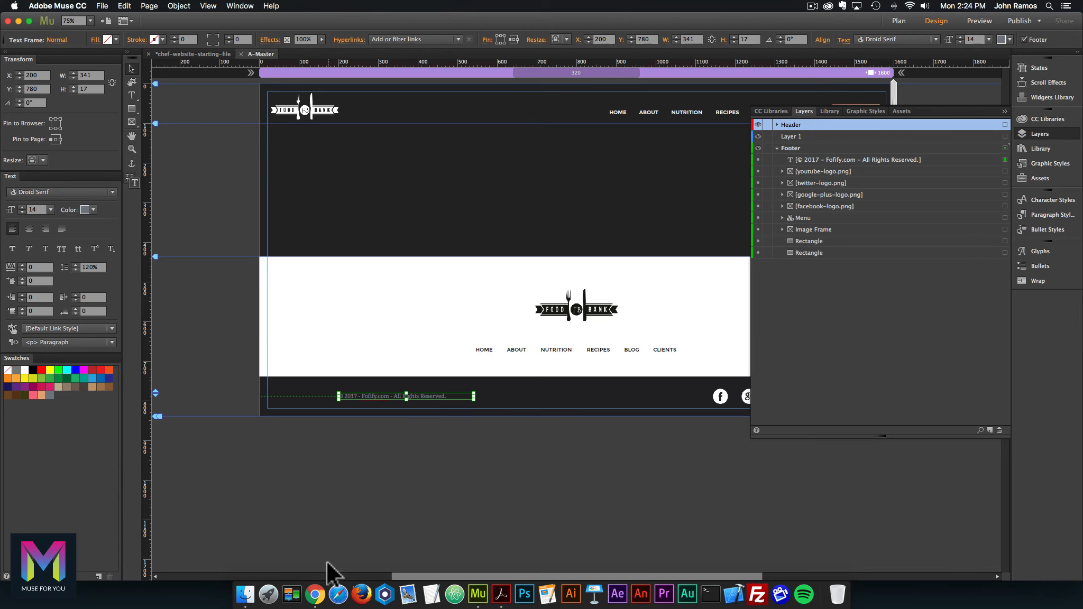
{"action": "left_click", "coordinate": [300, 575]}
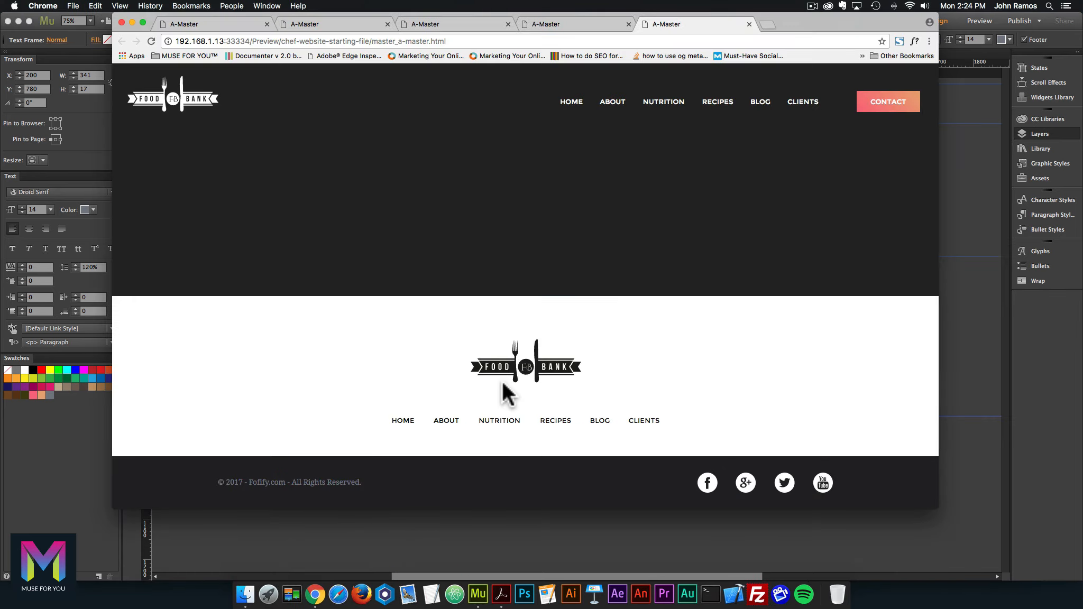